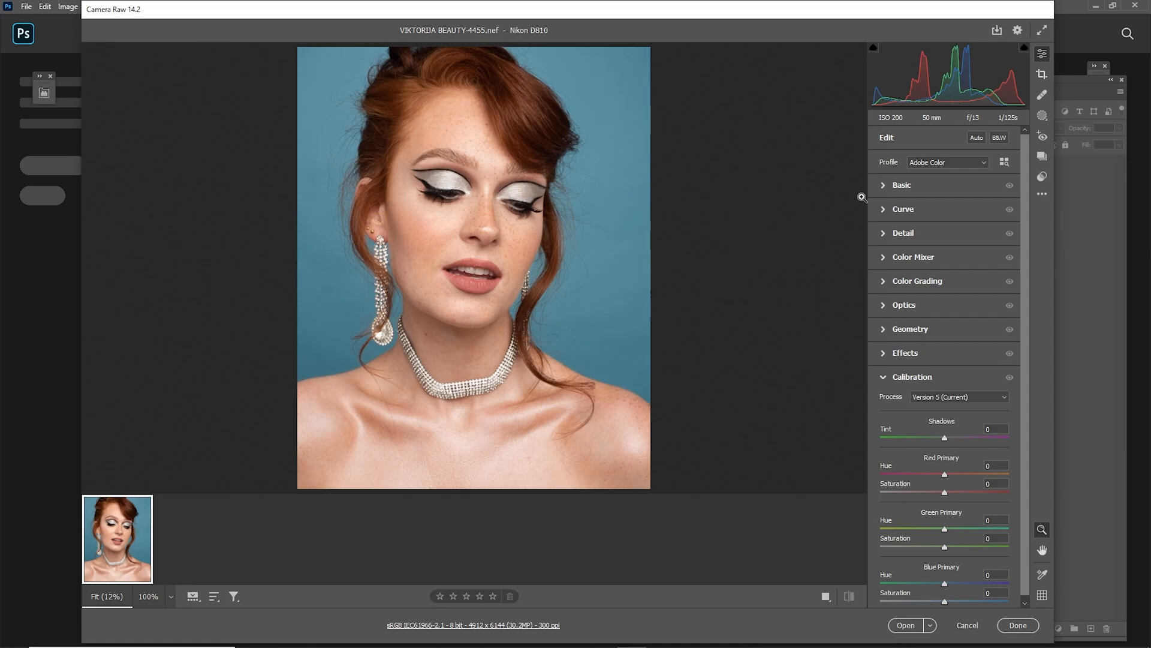
Adjust the basic tone with Contrast +9, Highlights -7, Shadows +9, Whites +7 and Blacks -1, keeping Exposure at 0.00.
click(884, 188)
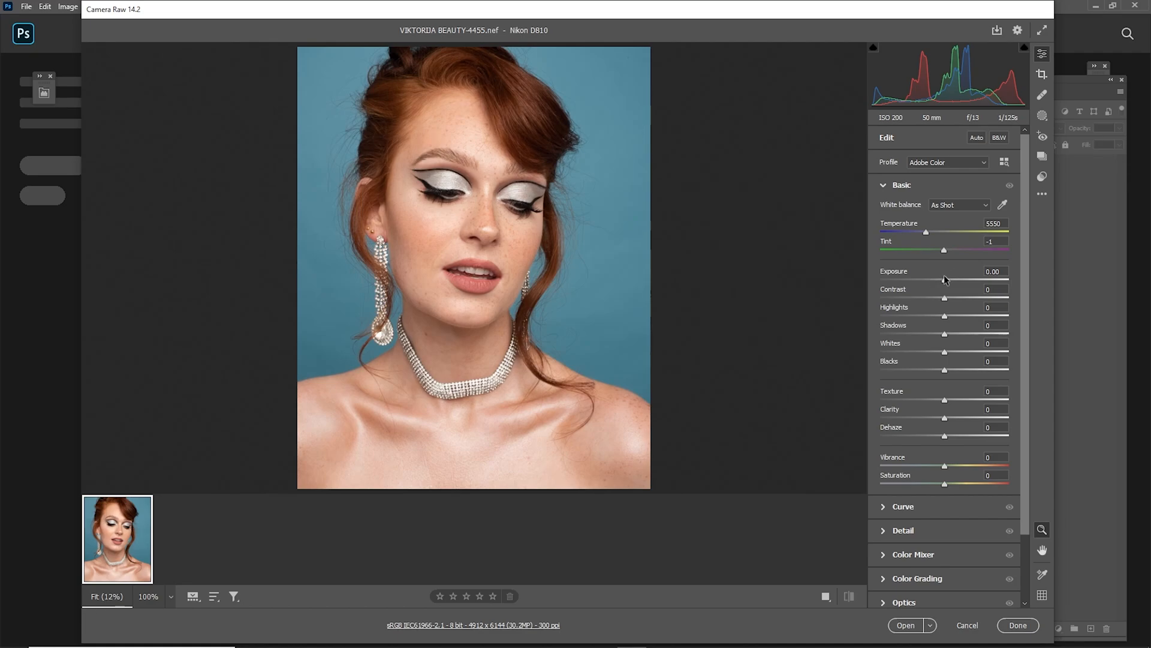
drag(945, 282, 966, 282)
double_click(965, 281)
mouse_move(945, 298)
mouse_down()
mouse_move(952, 313)
mouse_move(940, 318)
mouse_up()
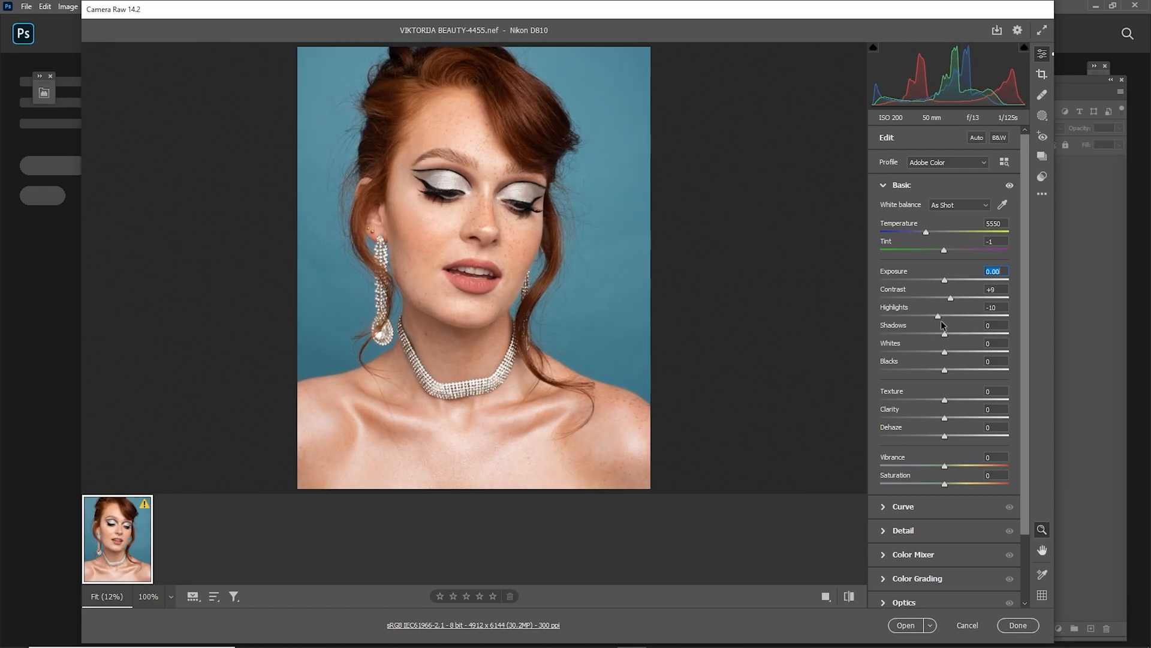
drag(945, 332, 949, 355)
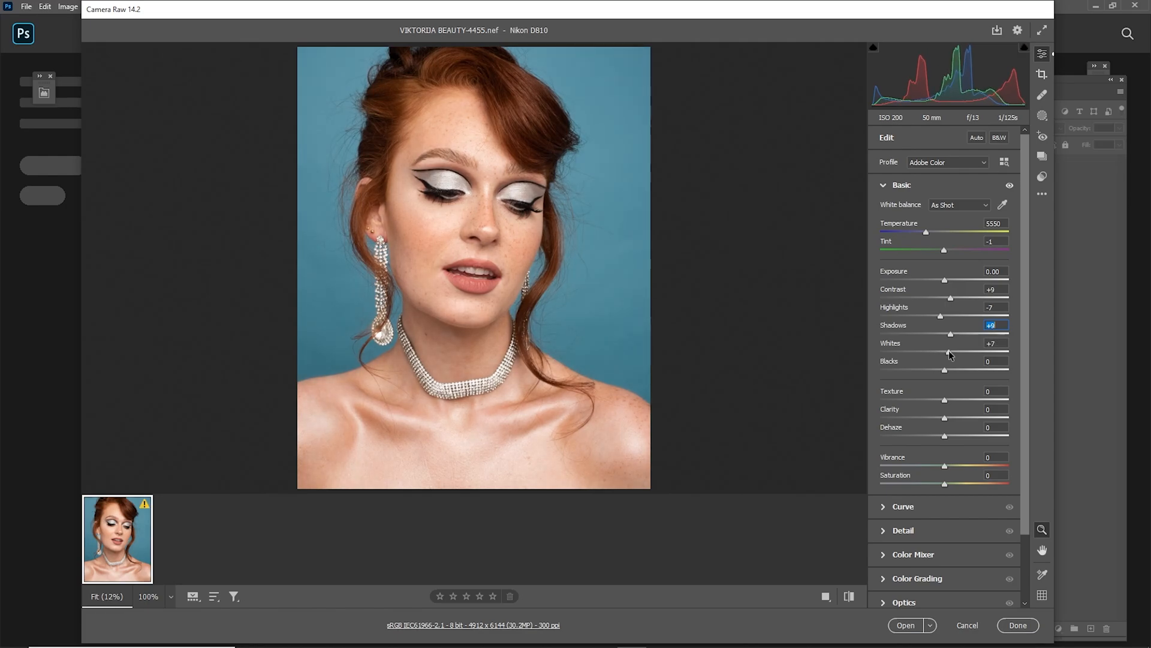
mouse_move(944, 370)
mouse_down()
mouse_move(930, 371)
mouse_move(944, 371)
mouse_up()
Set the portrait's Texture to +16, checking the skin close up, and set Clarity to +2.
drag(409, 212, 626, 298)
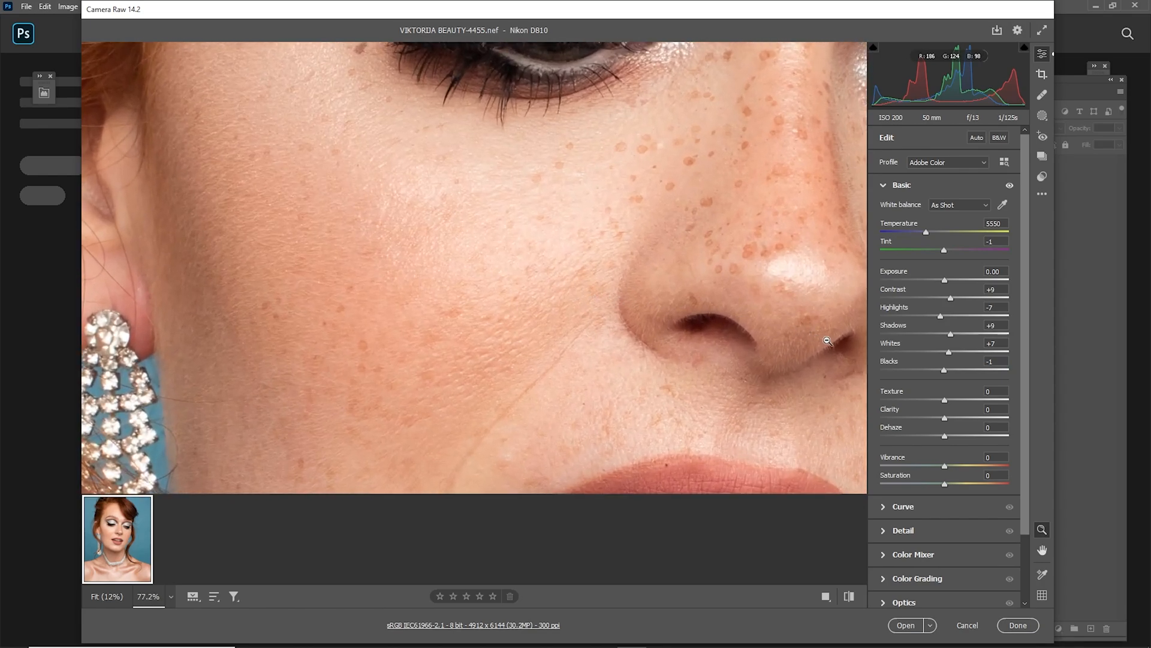
mouse_move(945, 398)
mouse_down()
mouse_move(984, 400)
mouse_move(957, 405)
mouse_up()
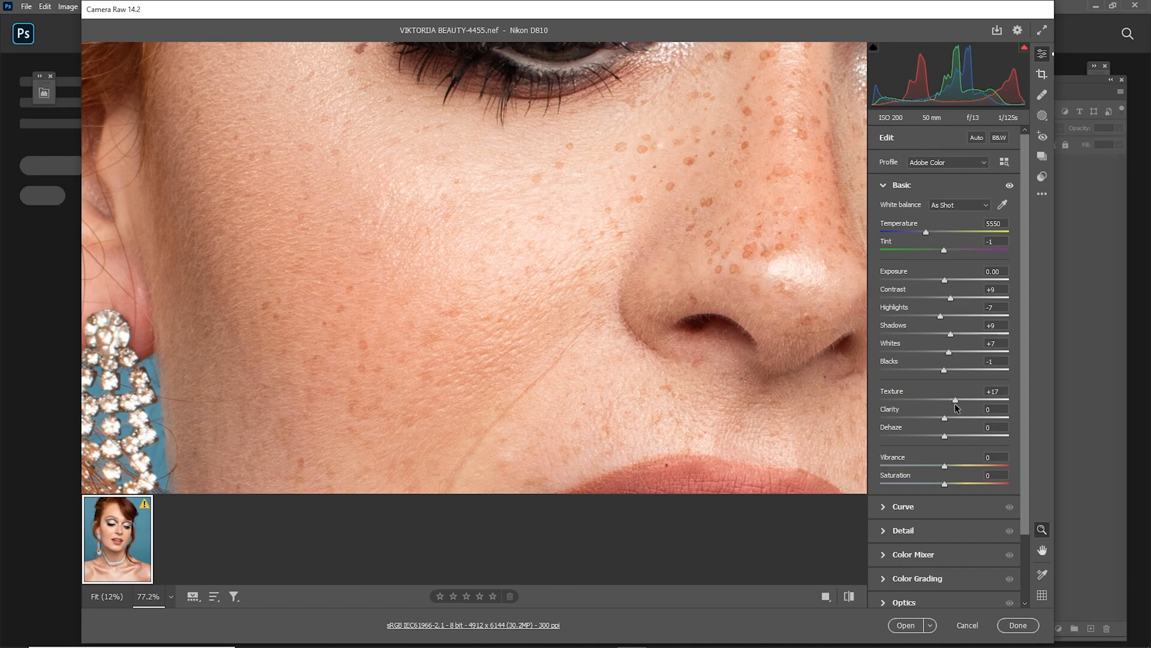
drag(482, 209, 508, 231)
key(z)
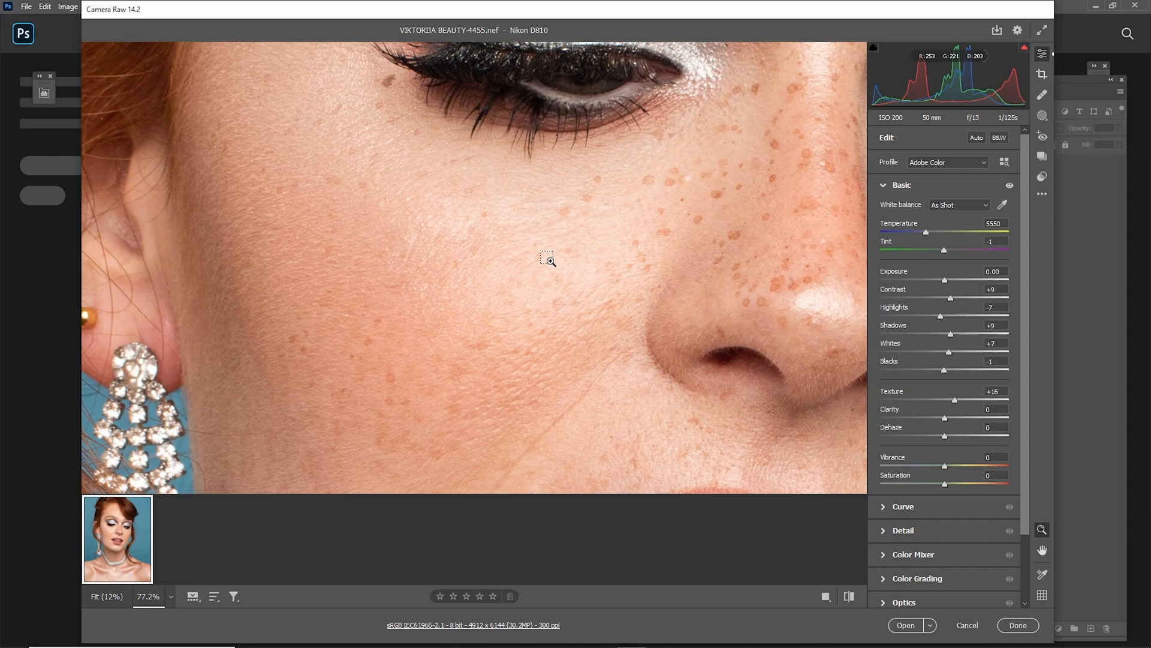
key(ctrl+0)
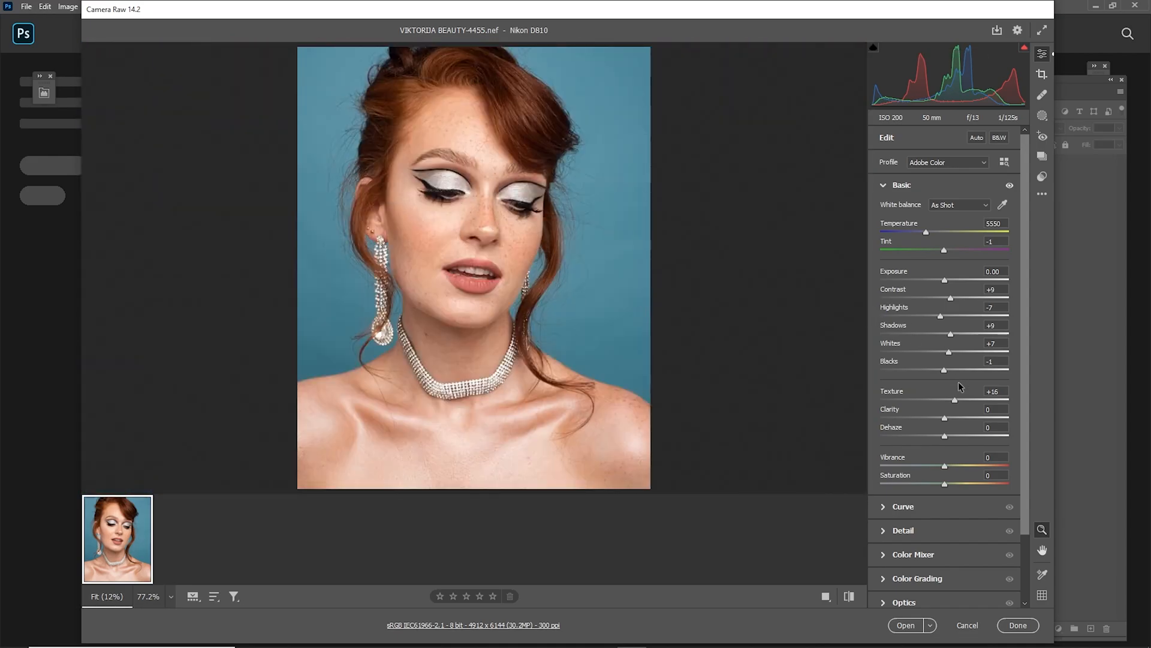
mouse_move(944, 418)
mouse_down()
mouse_move(957, 419)
mouse_move(947, 423)
mouse_up()
click(999, 409)
text(2)
click(902, 187)
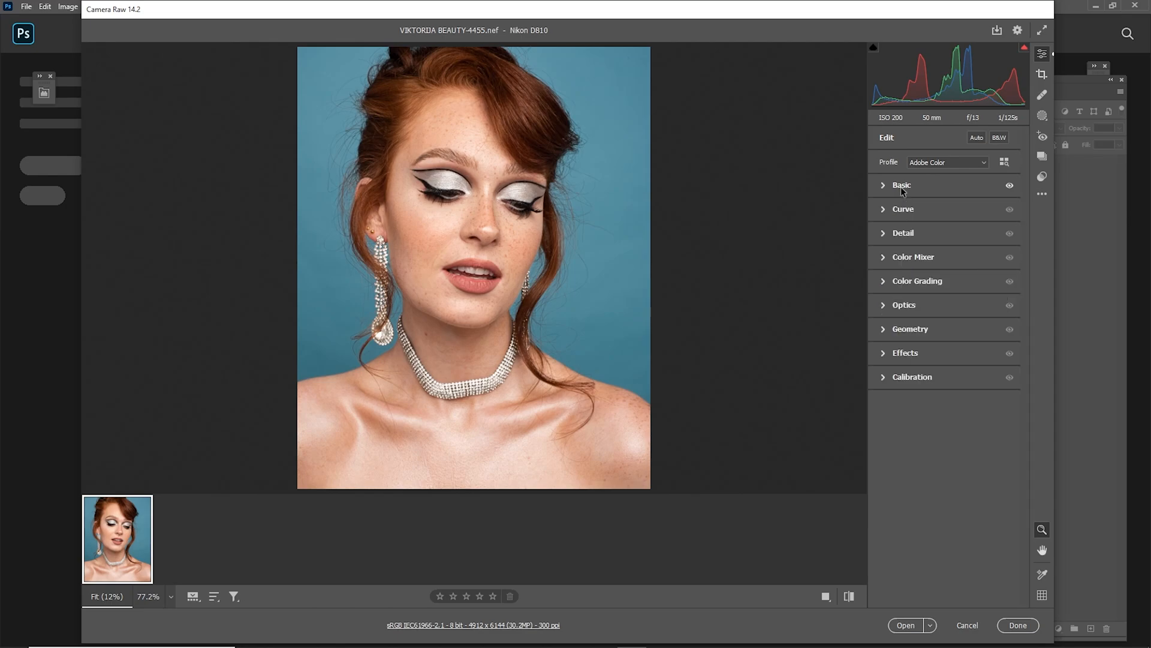
In the camera calibration, slightly raise the Green Primary hue and saturation and slightly lower the Blue Primary hue.
click(912, 377)
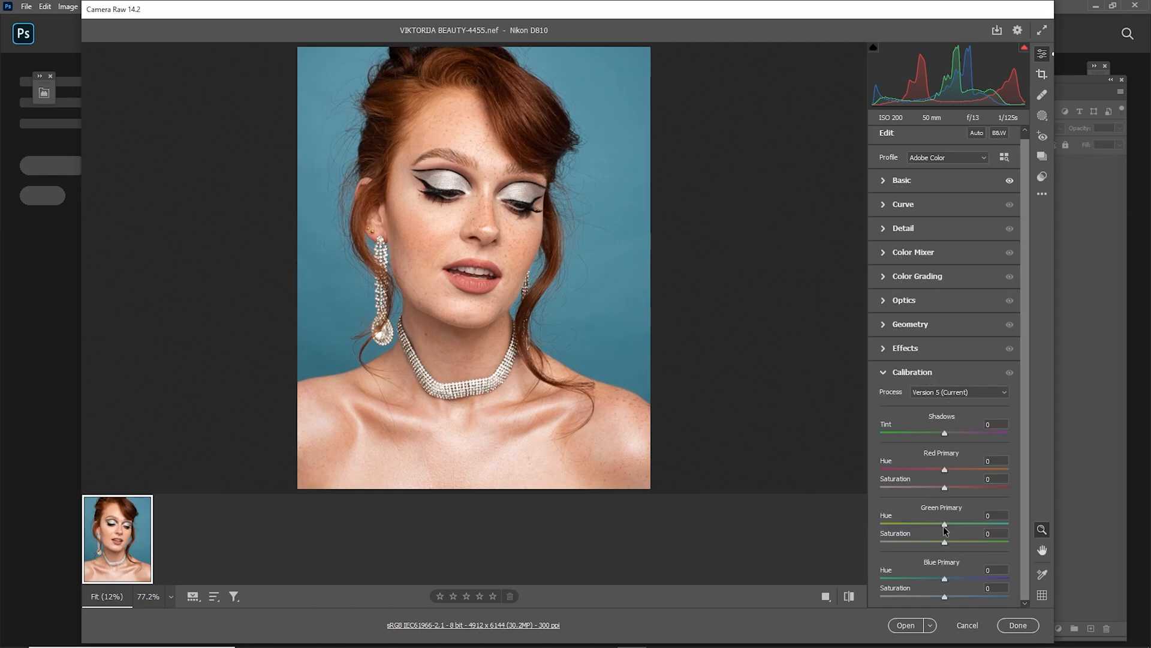
mouse_move(945, 528)
mouse_down()
mouse_move(957, 526)
mouse_move(935, 527)
mouse_move(952, 526)
mouse_move(950, 543)
mouse_up()
drag(947, 580, 942, 580)
click(919, 373)
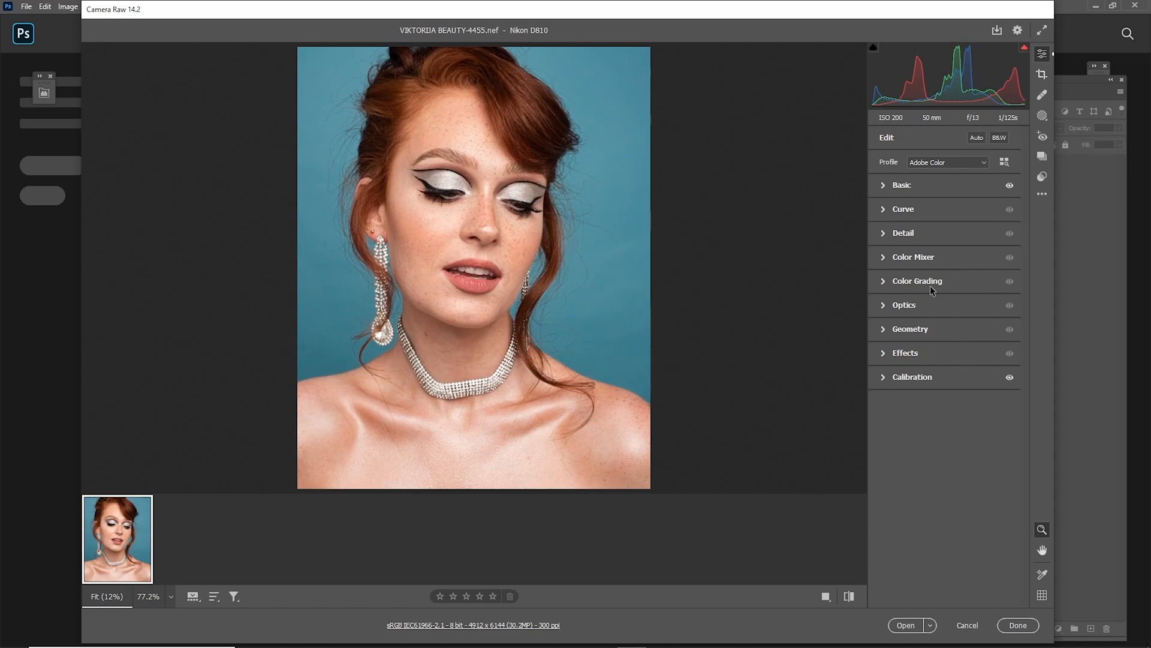
In the HSL color mixer, set the luminance of Reds to +1 and of Oranges to +2.
click(918, 259)
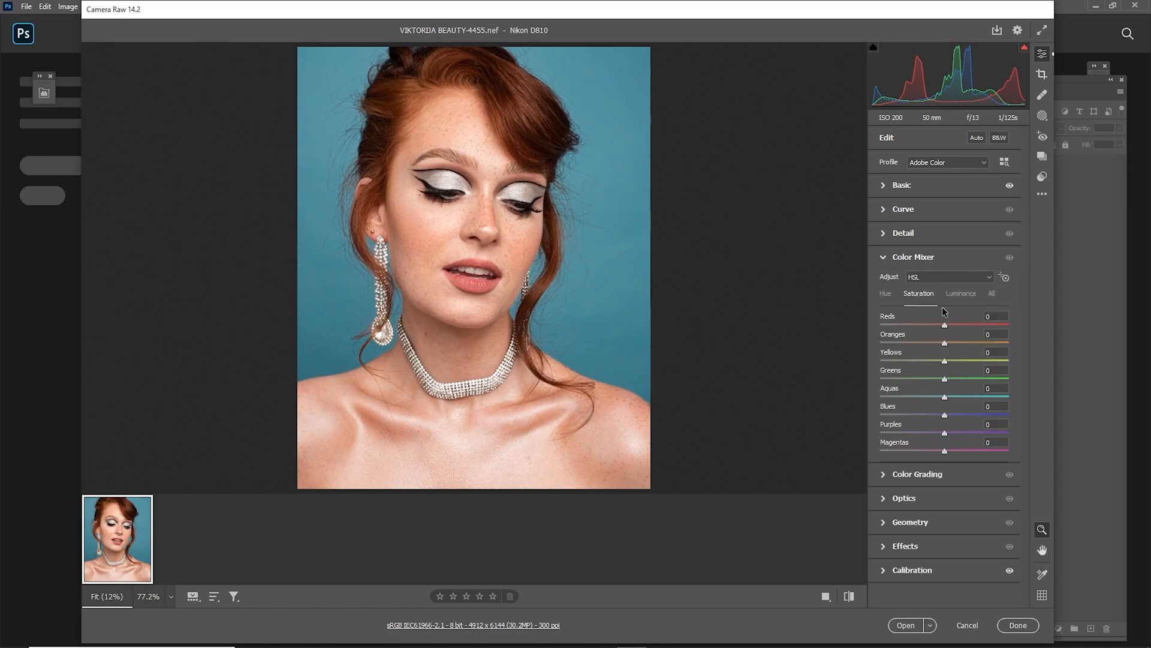
click(960, 293)
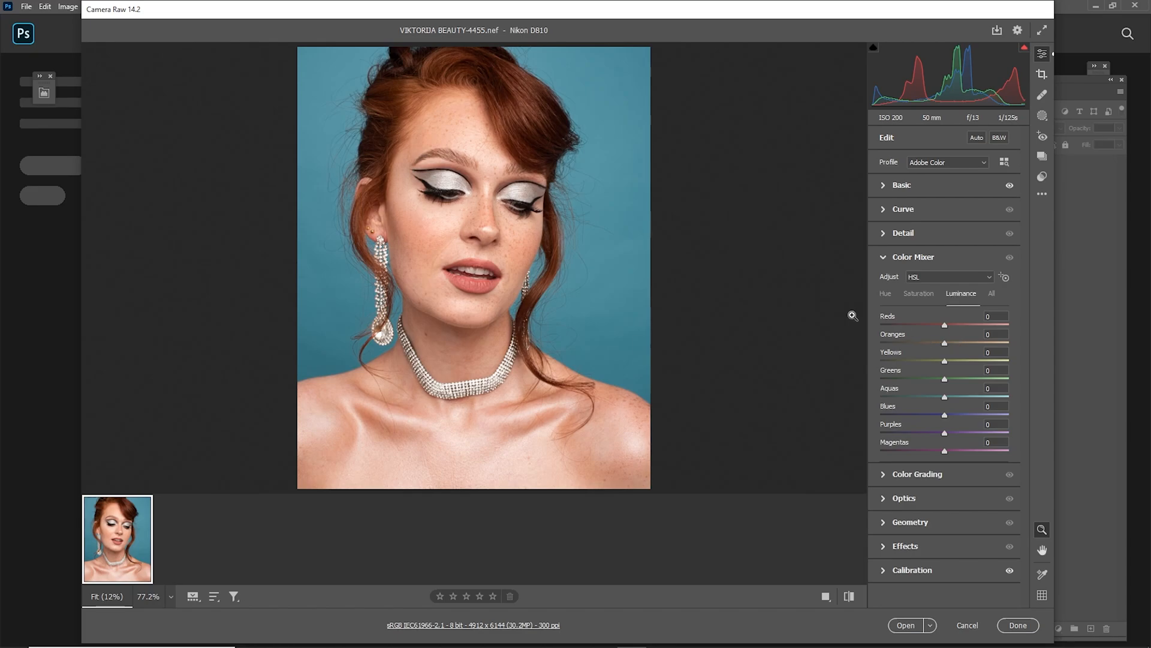
mouse_move(946, 330)
mouse_down()
mouse_move(987, 338)
mouse_move(927, 339)
mouse_up()
click(1004, 317)
text(1)
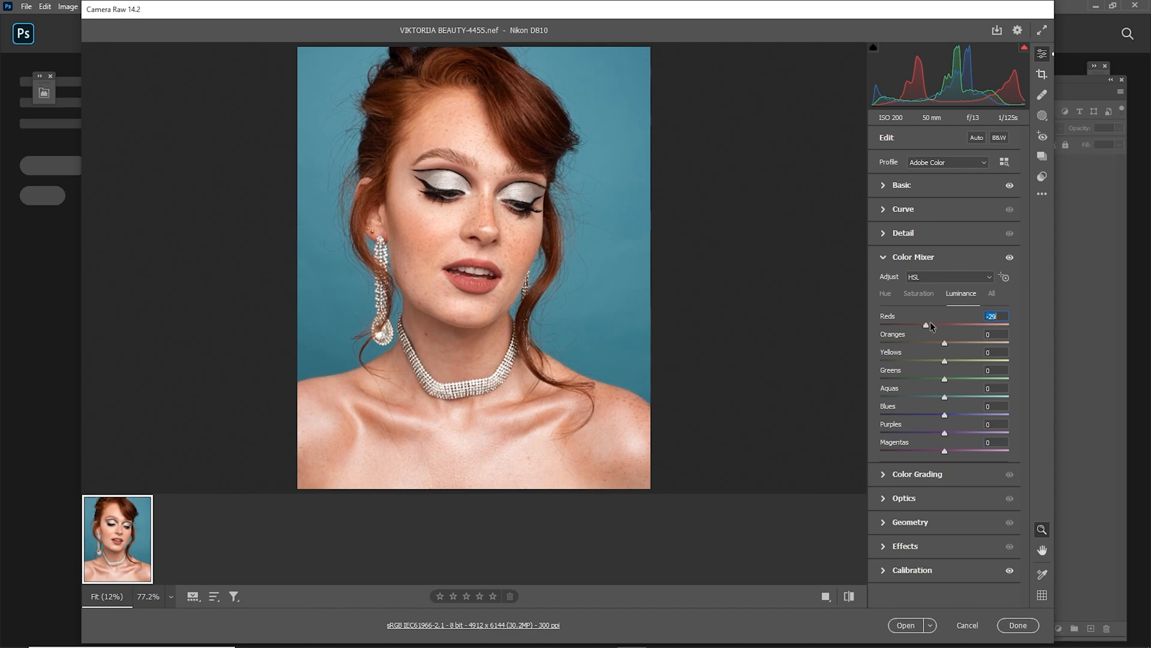
drag(945, 343, 1004, 346)
click(996, 334)
text(2)
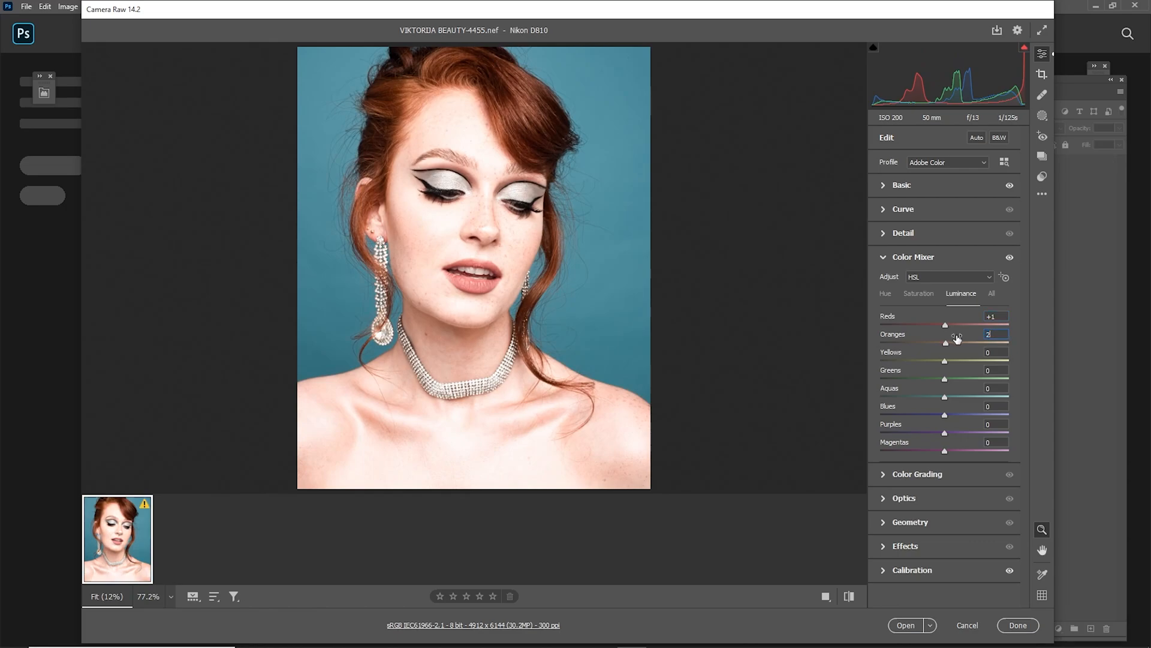
click(903, 259)
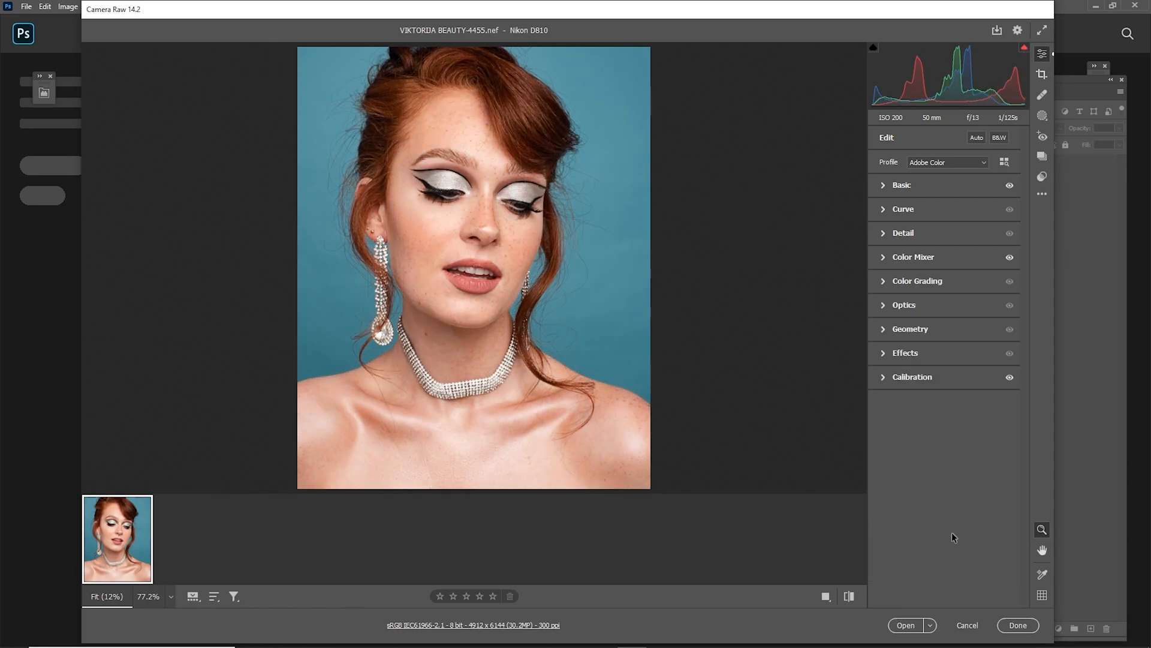
Open the developed raw photo in Photoshop and move the list of retouching actions away from the image.
click(906, 624)
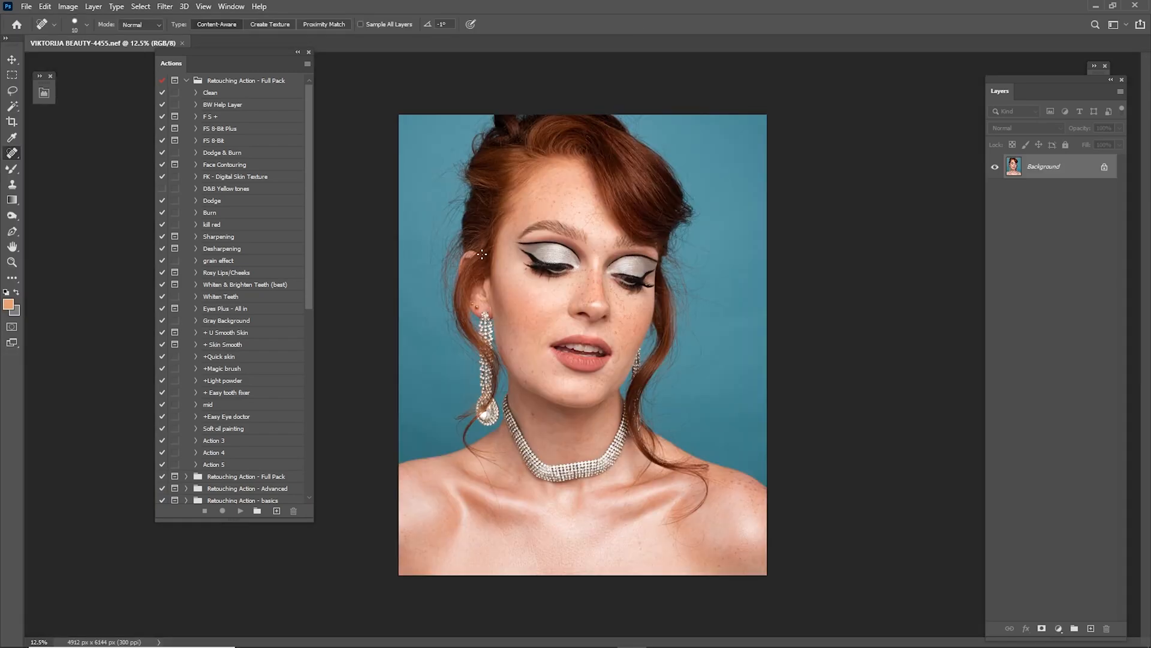
drag(263, 66, 220, 72)
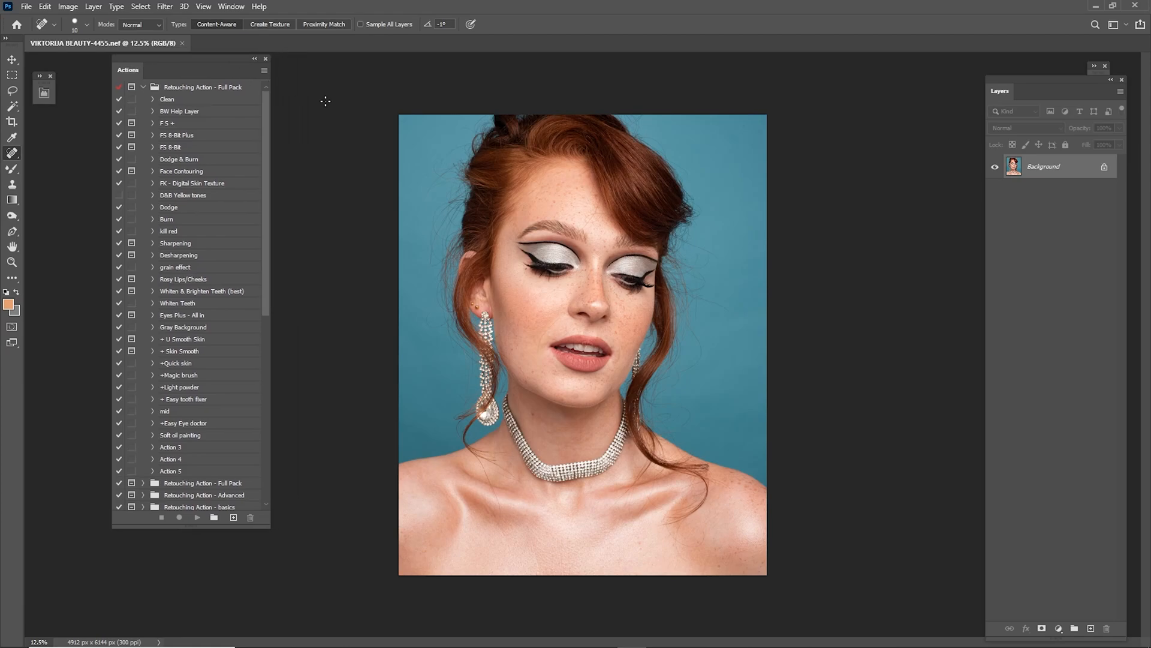
Switch to File Explorer and delete the open photo's XMP sidecar file from the "raw files from ig" folder.
key(alt+Tab)
key(alt+Tab)
key(alt+Tab)
key(Tab)
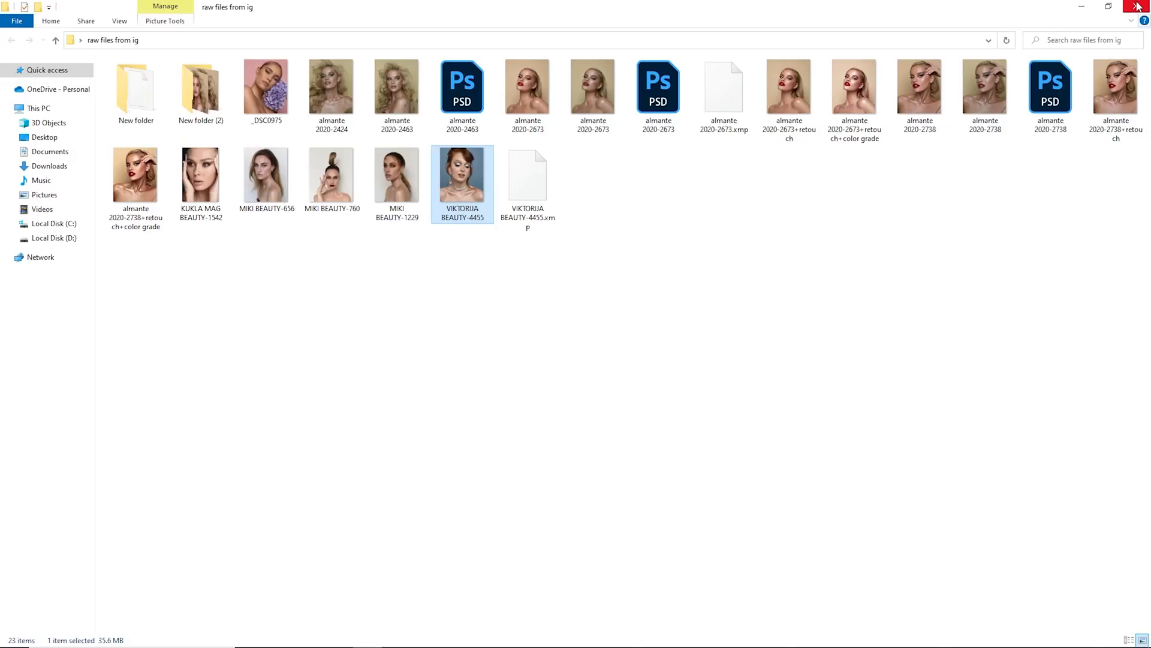
click(1110, 7)
scroll(898, 408, down, 1)
click(815, 443)
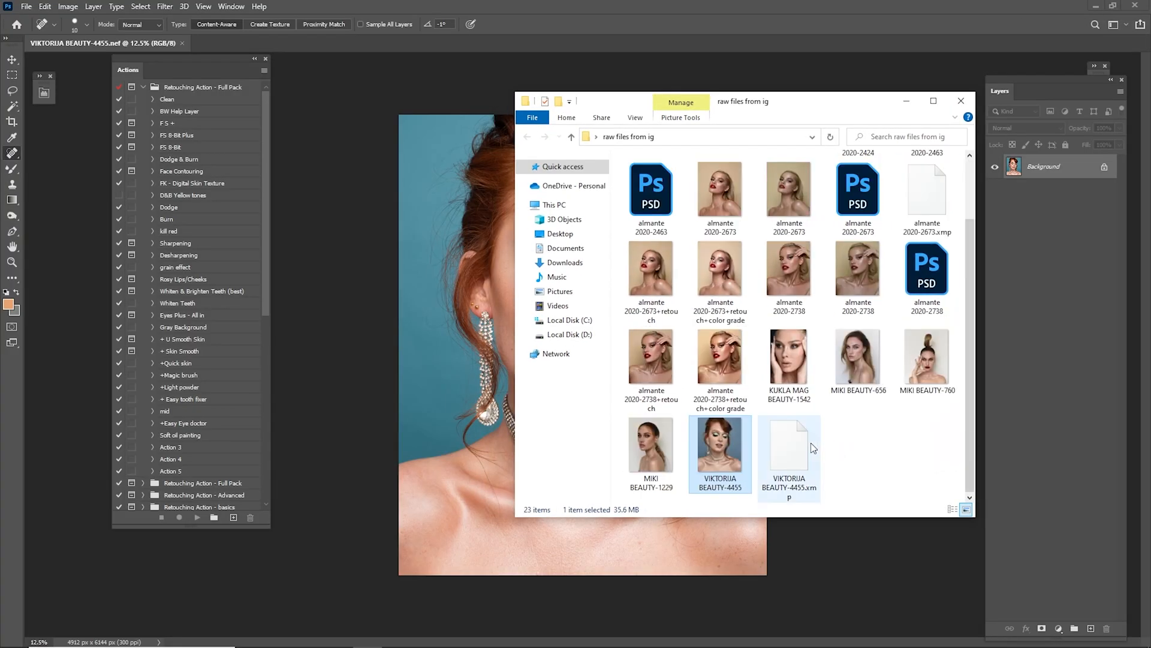
right_click(789, 449)
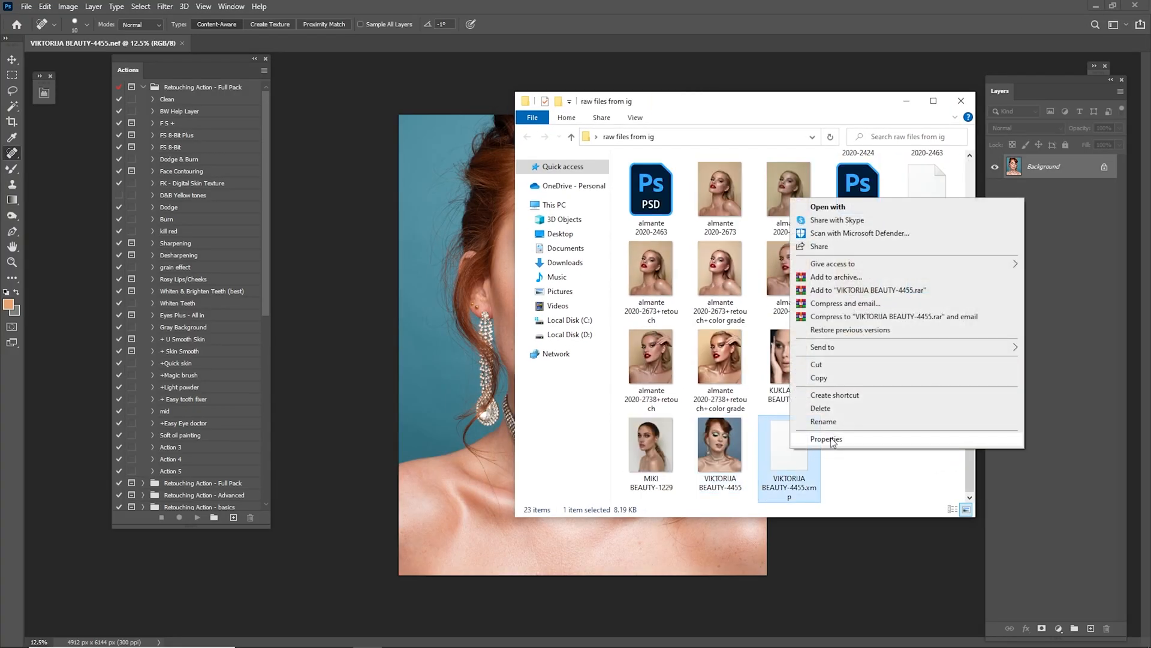
click(838, 409)
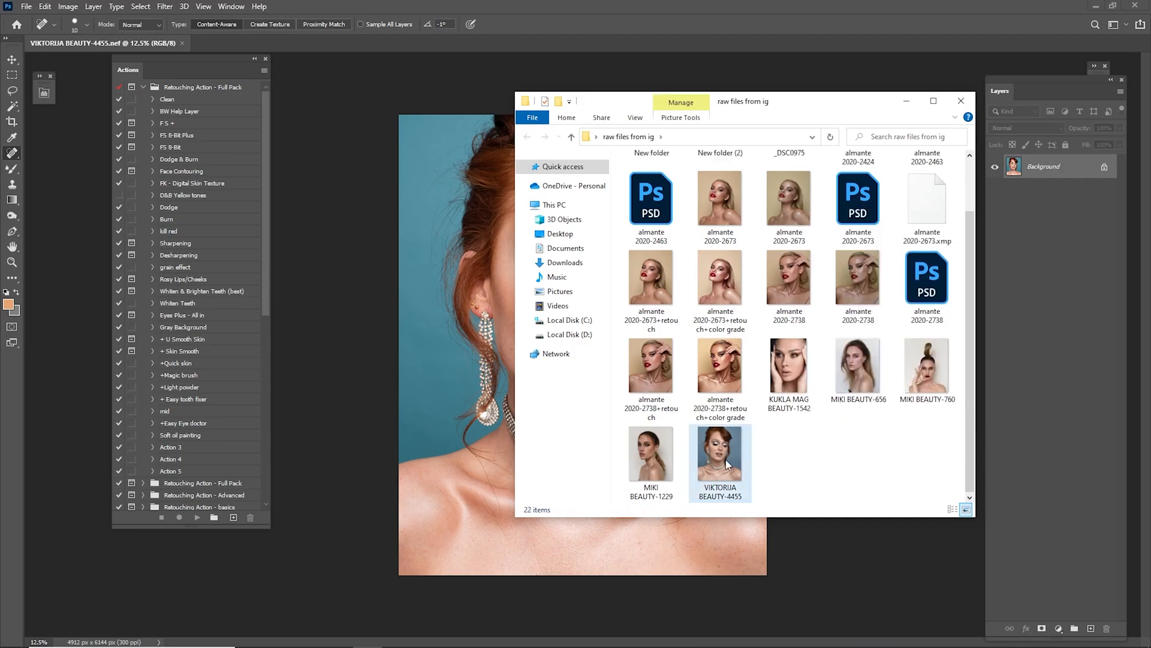
Place the unedited raw photo as a new layer above the Background and rename it SOOC.
click(452, 379)
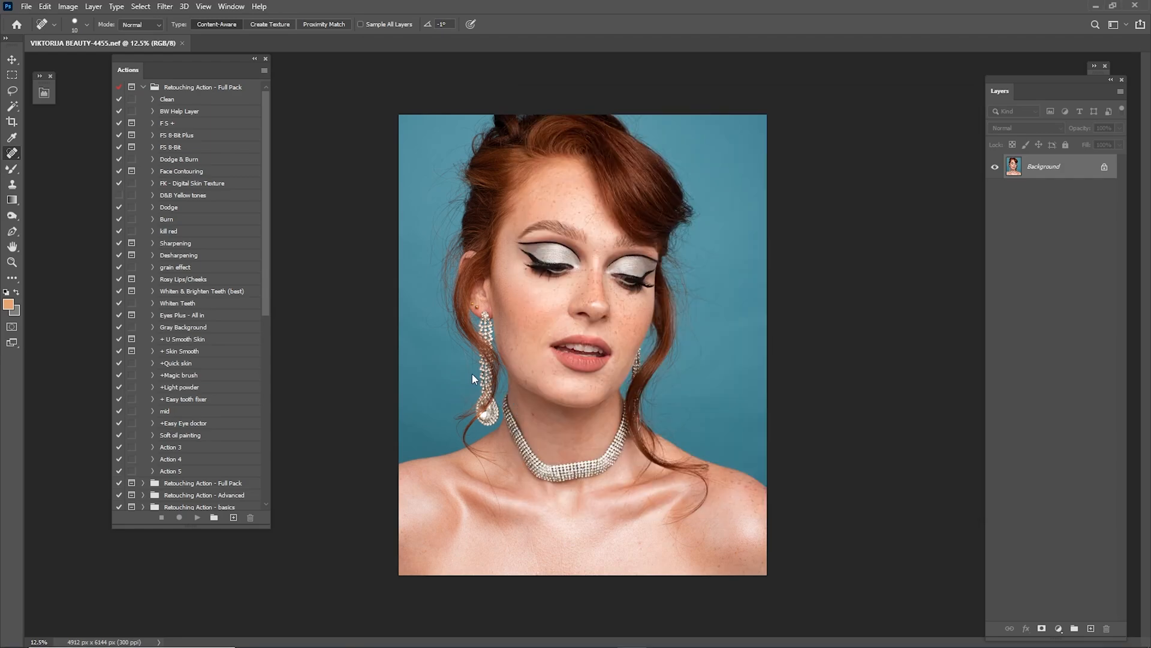
key(ctrl+shift+a)
click(960, 629)
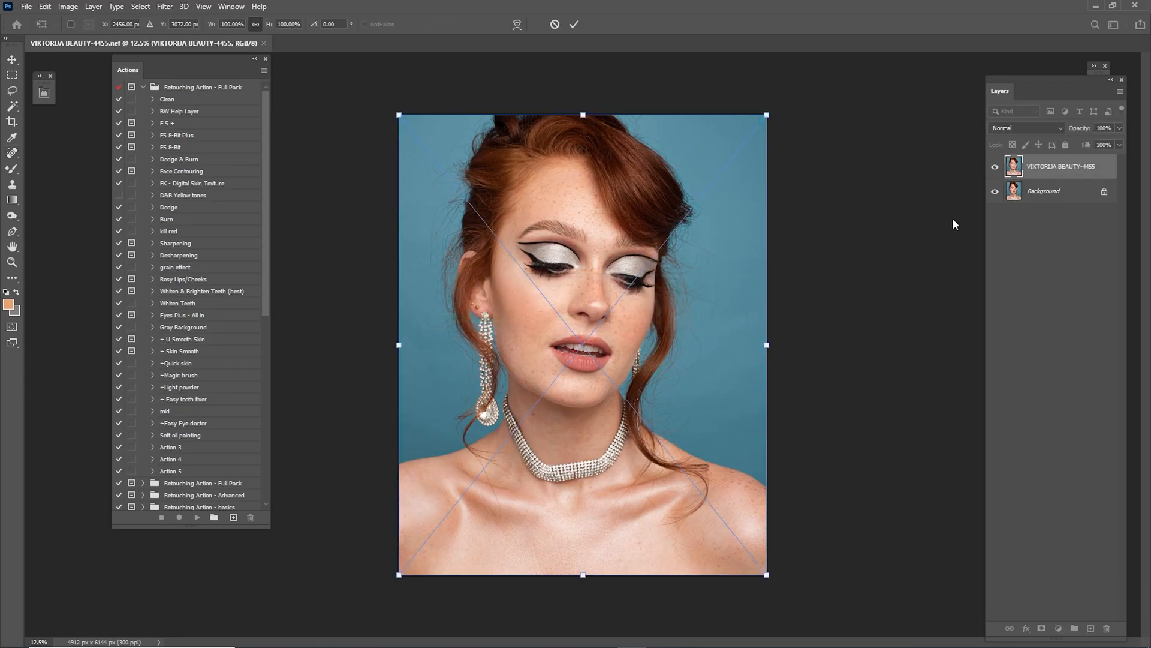
double_click(1048, 168)
text(S)
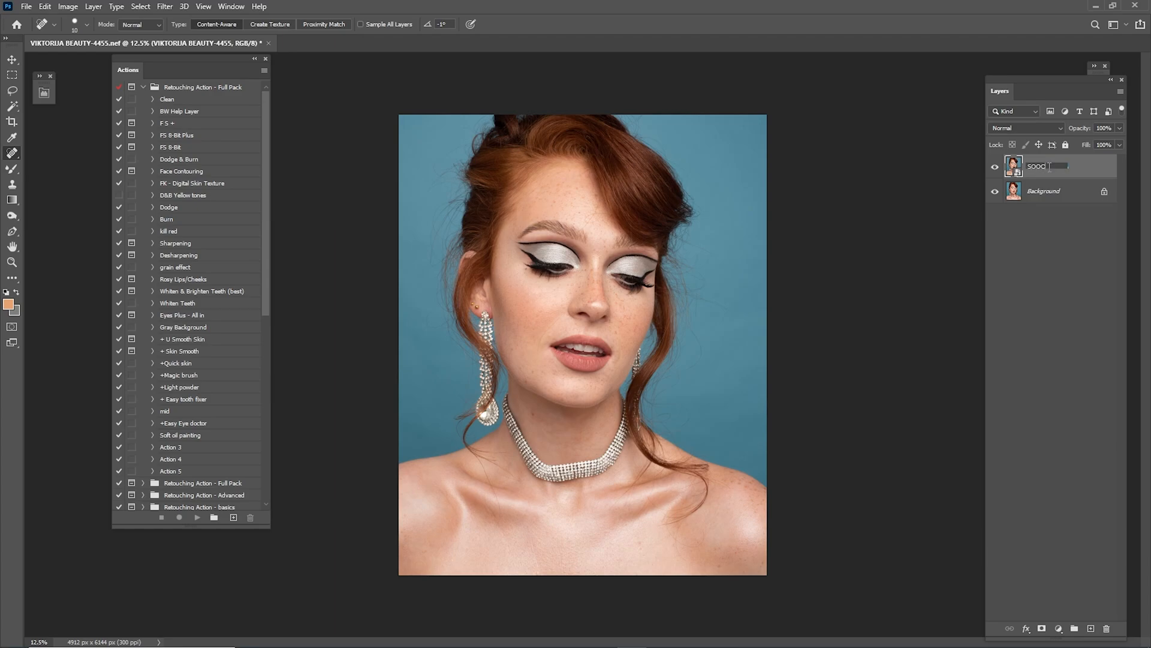
key(Return)
Lock and hide the SOOC layer, and make the Background the active layer.
click(1066, 145)
click(995, 168)
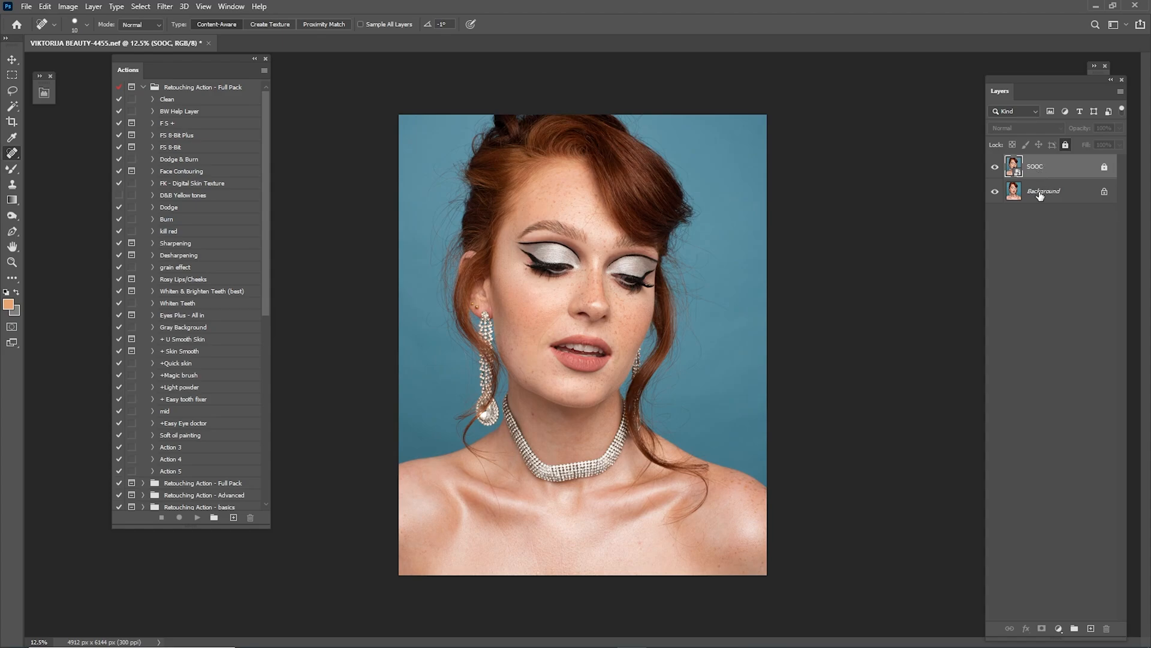
click(1041, 194)
click(995, 167)
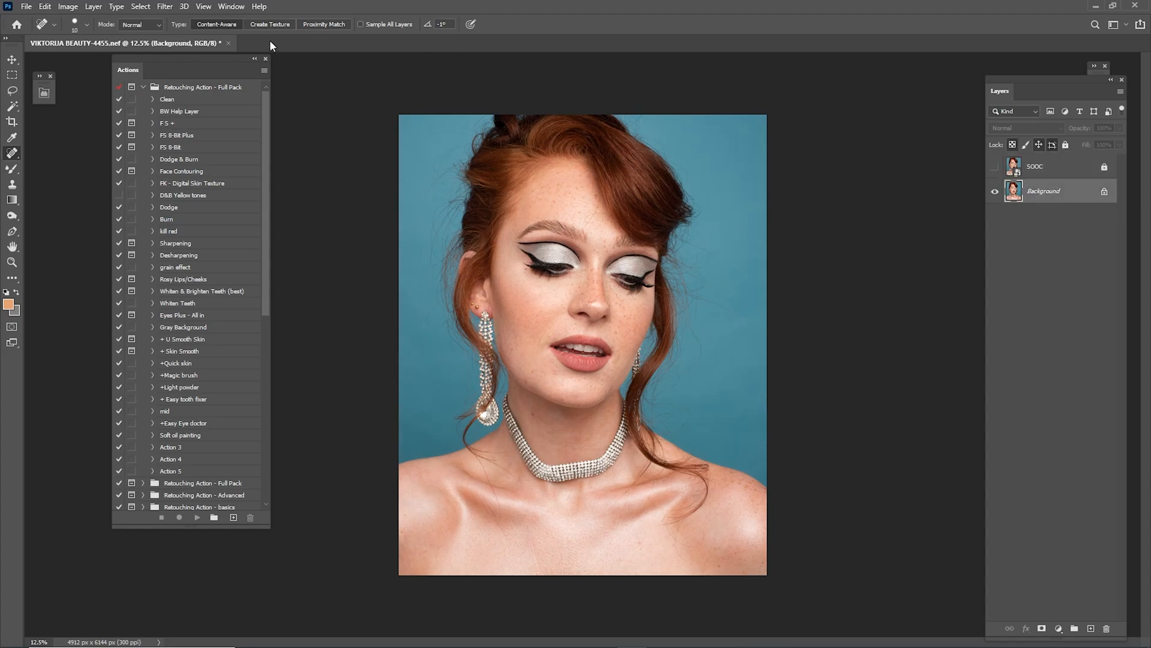
Run the Clean retouching action on the Background and select the resulting clean layer.
drag(241, 63, 179, 64)
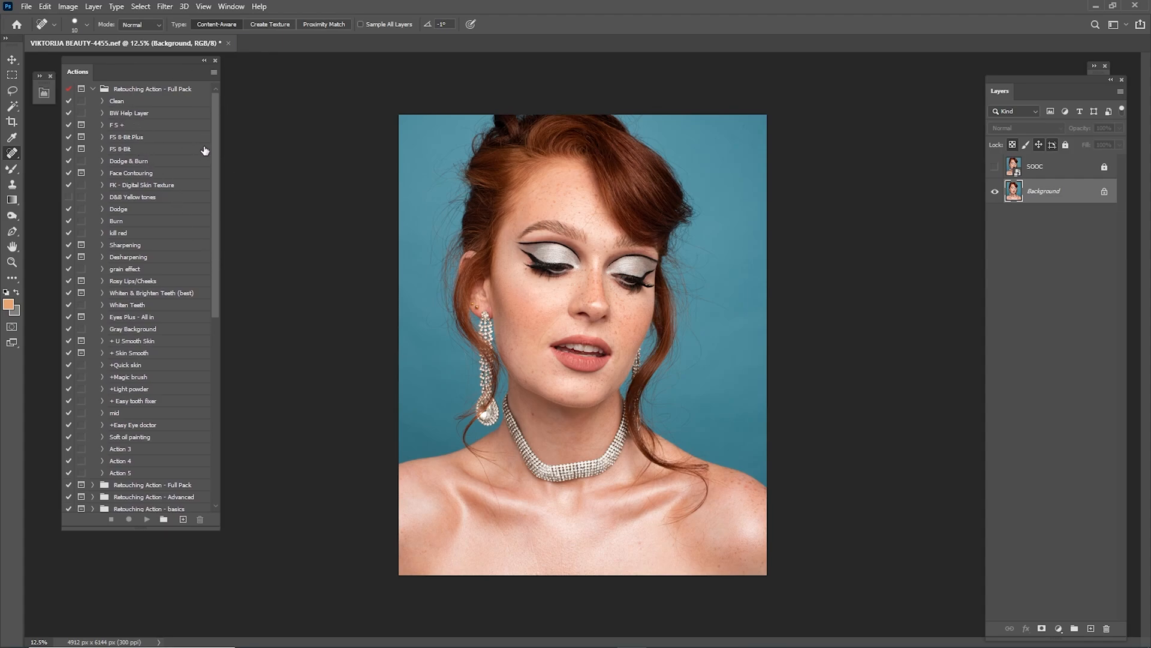
click(113, 102)
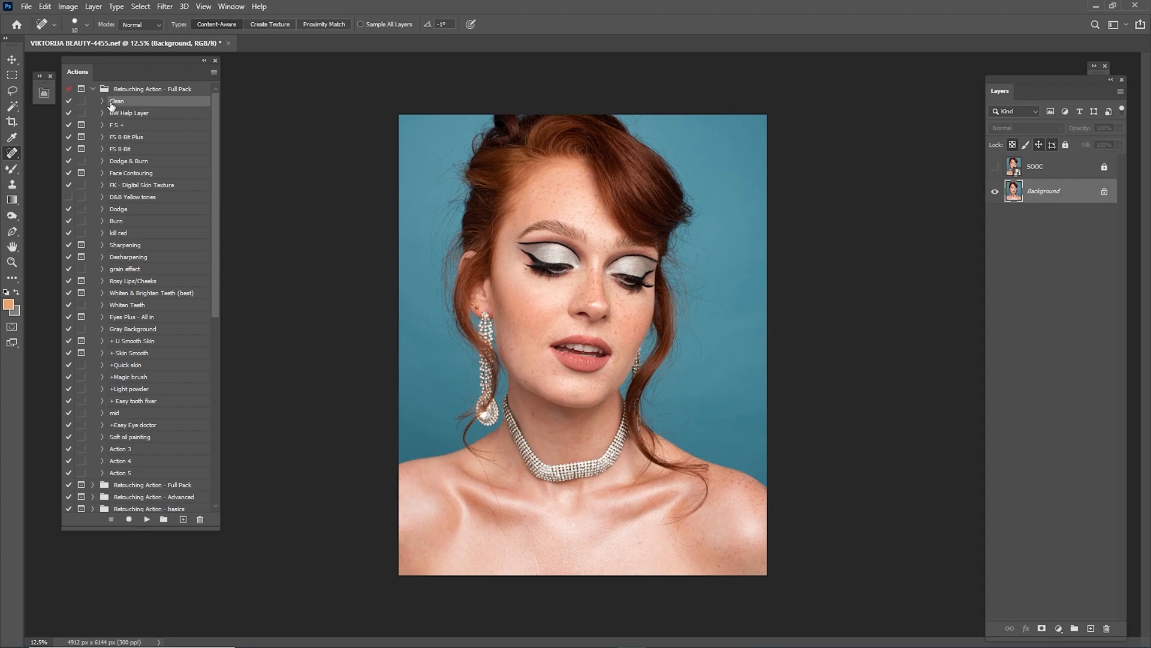
click(147, 520)
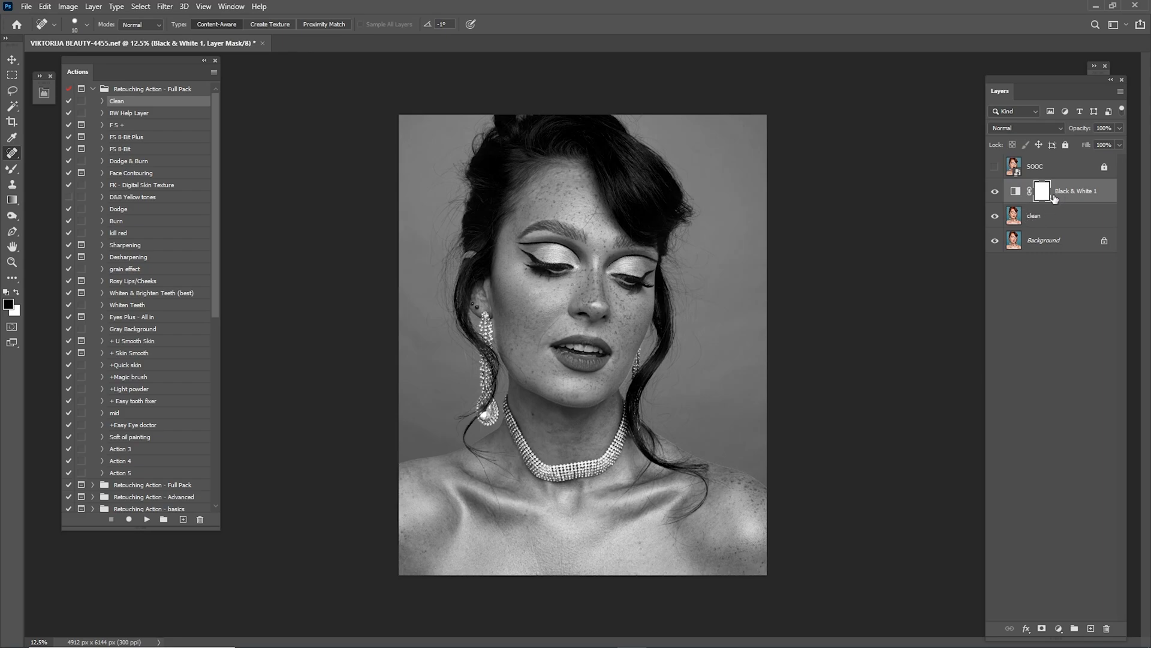
click(1046, 224)
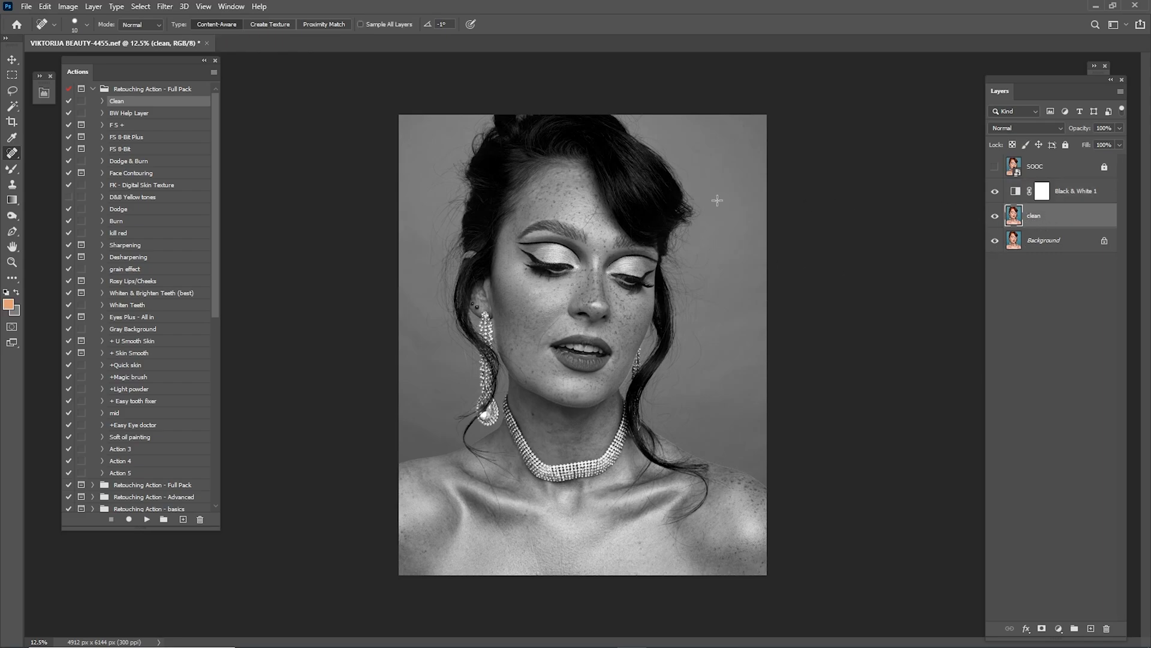
Remove the stray hair crossing the forehead above the inner eyebrow with the Spot Healing Brush at about size 20.
right_click(12, 154)
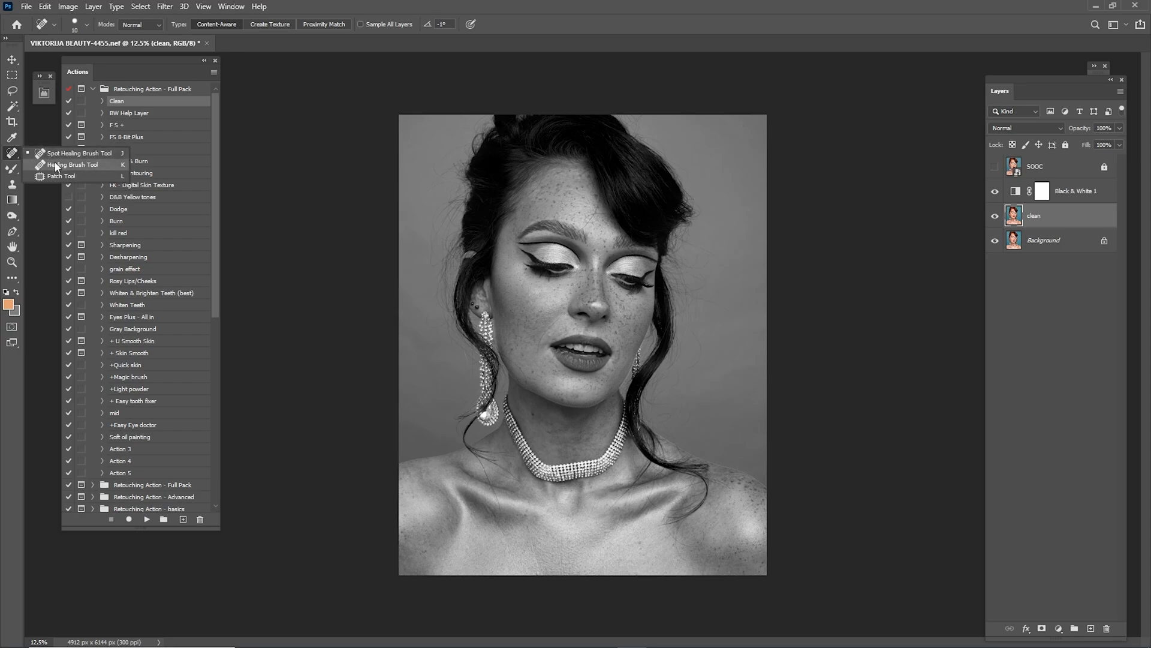
key(Escape)
key(z)
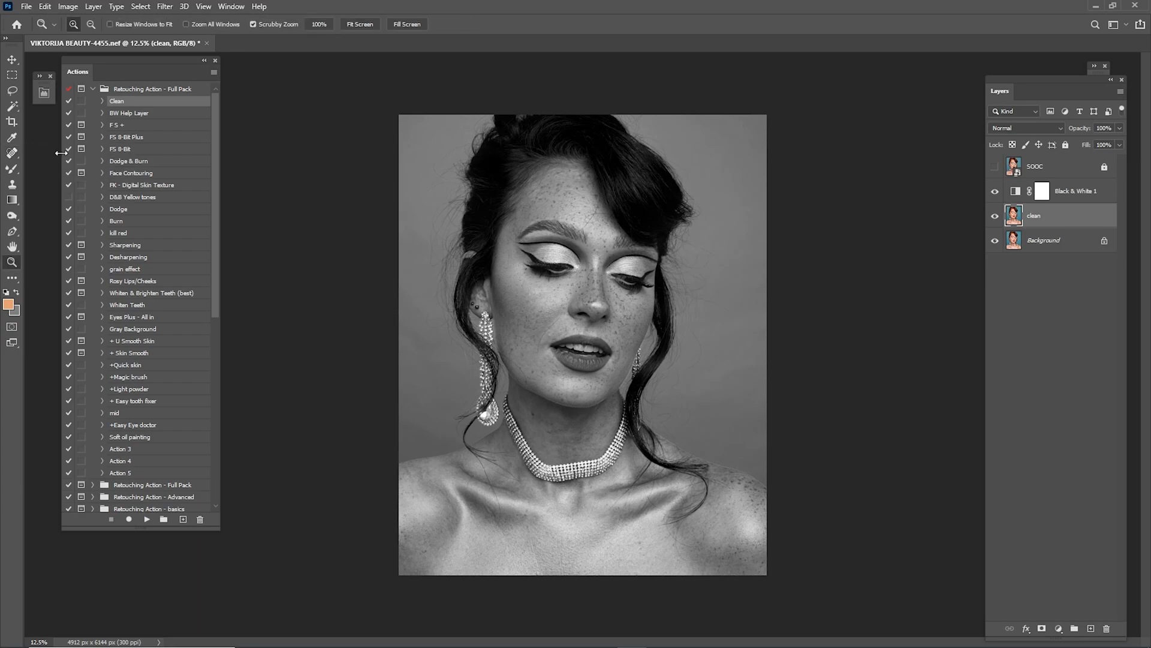
mouse_move(588, 221)
mouse_down()
mouse_move(640, 313)
mouse_move(630, 297)
mouse_up()
key(j)
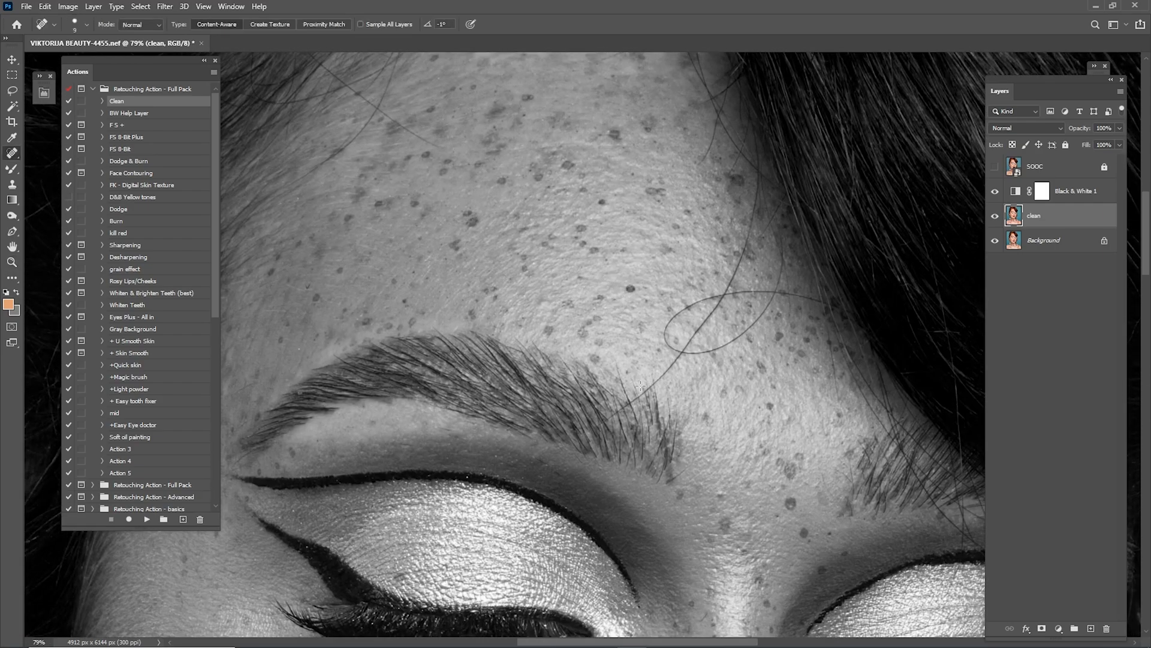
key(bracketright)
key(bracketright)
mouse_move(605, 423)
mouse_down()
mouse_move(660, 378)
mouse_move(669, 368)
mouse_move(618, 412)
mouse_move(717, 301)
mouse_up()
key(bracketright)
drag(719, 293, 685, 354)
mouse_move(698, 339)
mouse_down()
mouse_move(691, 354)
mouse_move(729, 235)
mouse_up()
mouse_move(742, 354)
mouse_down()
mouse_move(676, 360)
mouse_move(630, 396)
mouse_move(659, 414)
mouse_move(644, 411)
mouse_move(710, 394)
mouse_move(741, 361)
mouse_move(751, 309)
mouse_up()
drag(748, 360, 742, 334)
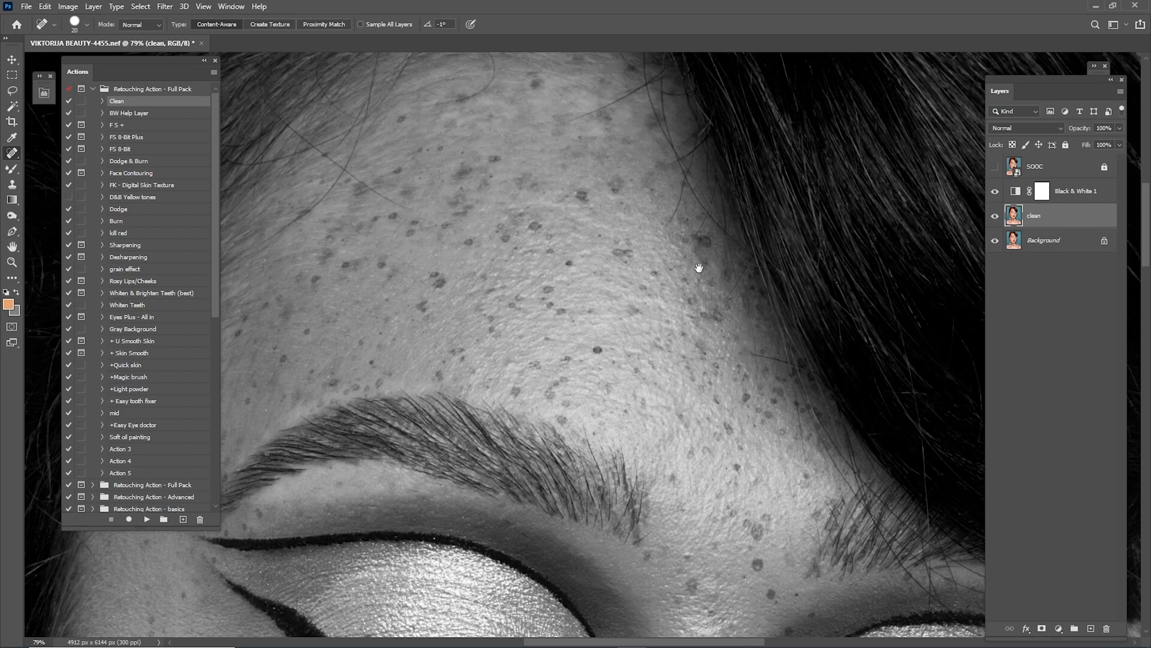
Remove the long curved stray hairs on the upper forehead near the hairline with the Spot Healing Brush at size 20.
drag(704, 272, 700, 305)
mouse_move(515, 295)
mouse_down()
mouse_move(668, 335)
mouse_move(534, 295)
mouse_move(596, 324)
mouse_up()
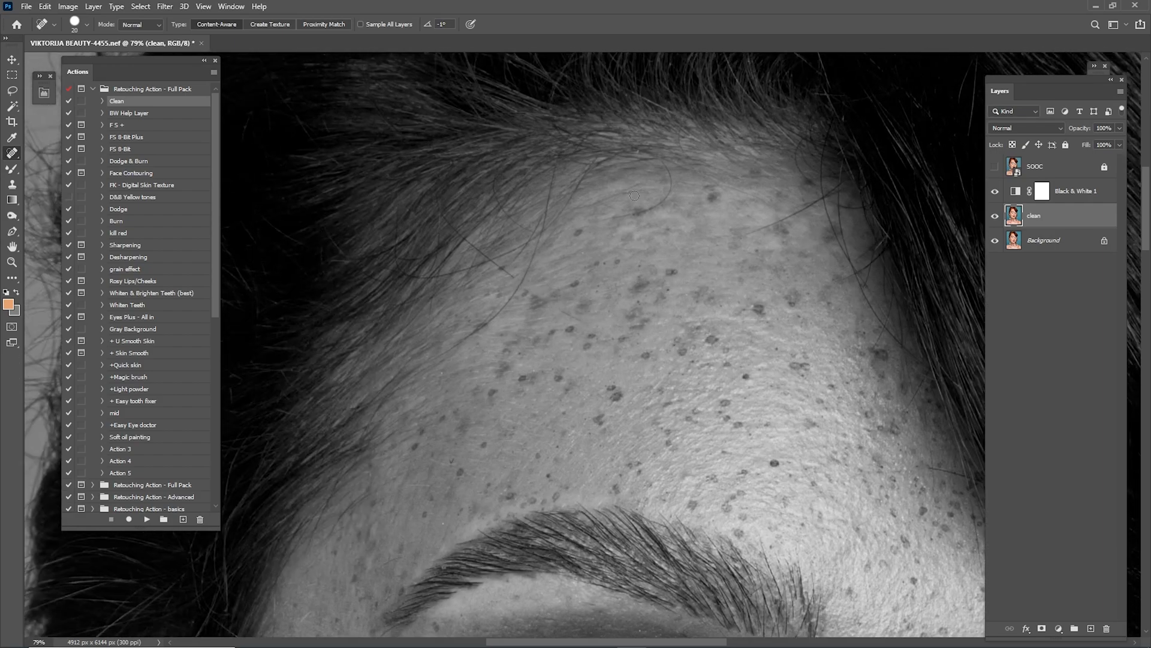
mouse_move(602, 220)
mouse_down()
mouse_move(646, 207)
mouse_move(671, 180)
mouse_move(666, 163)
mouse_up()
drag(558, 307, 593, 319)
mouse_move(517, 279)
mouse_down()
mouse_move(574, 315)
mouse_move(511, 261)
mouse_up()
drag(562, 306, 563, 308)
Examine the temple, outer eye, cheek and brow area for remaining stray hairs and blemishes.
mouse_move(537, 366)
mouse_down()
mouse_move(592, 298)
mouse_move(600, 266)
mouse_move(651, 261)
mouse_move(581, 313)
mouse_up()
drag(560, 383, 643, 264)
drag(578, 361, 635, 308)
drag(554, 438, 605, 349)
mouse_move(587, 403)
mouse_down()
mouse_move(621, 337)
mouse_move(599, 297)
mouse_move(594, 334)
mouse_up()
drag(658, 385, 558, 240)
mouse_move(671, 374)
mouse_down()
mouse_move(624, 262)
mouse_move(574, 348)
mouse_up()
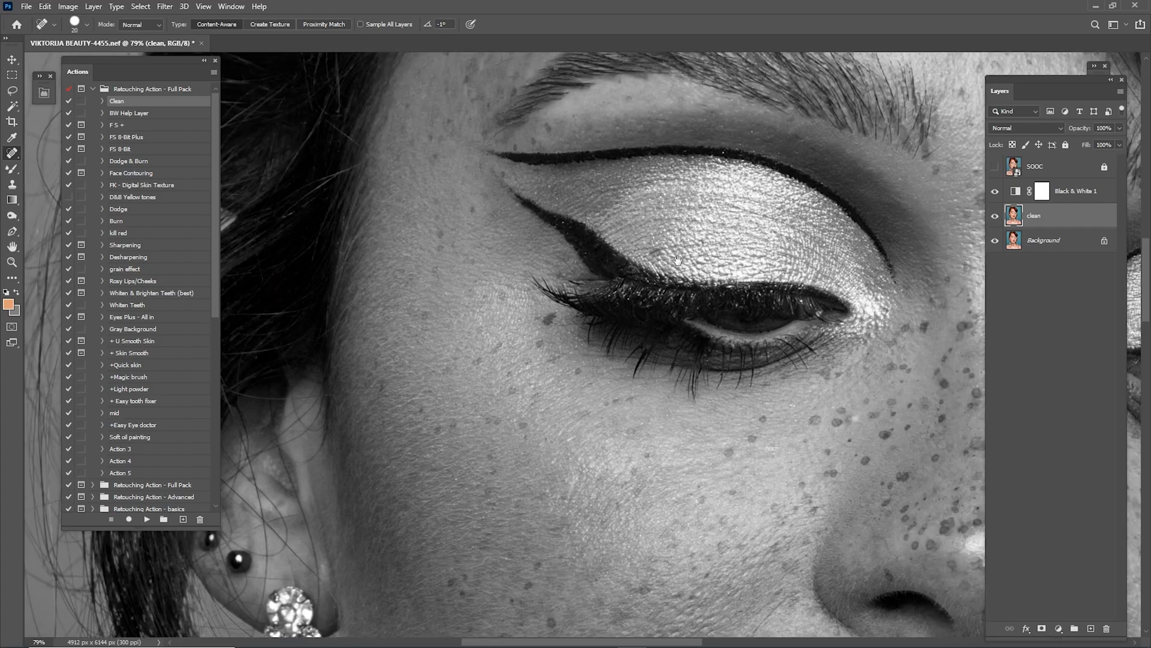
drag(659, 250, 457, 280)
drag(737, 189, 681, 309)
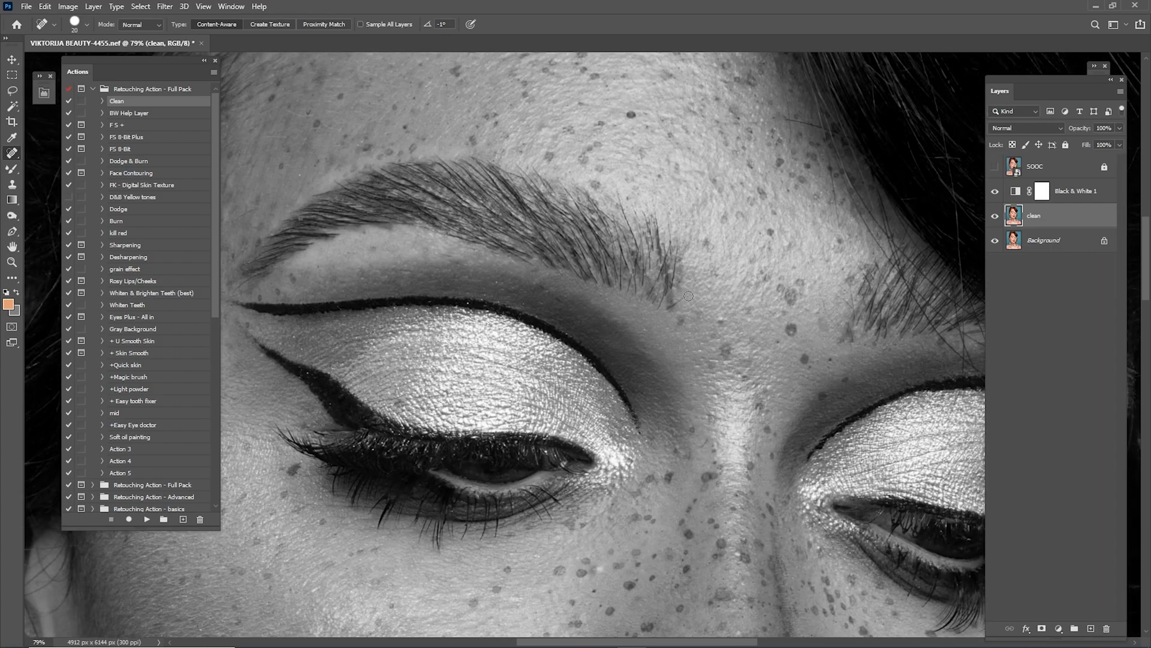
Heal the small specks on the skin between the eyebrow and the upper eyelid with the Spot Healing Brush at size 10.
scroll(688, 296, up, 1)
scroll(625, 357, up, 1)
key(bracketleft)
drag(575, 317, 586, 323)
drag(612, 327, 600, 341)
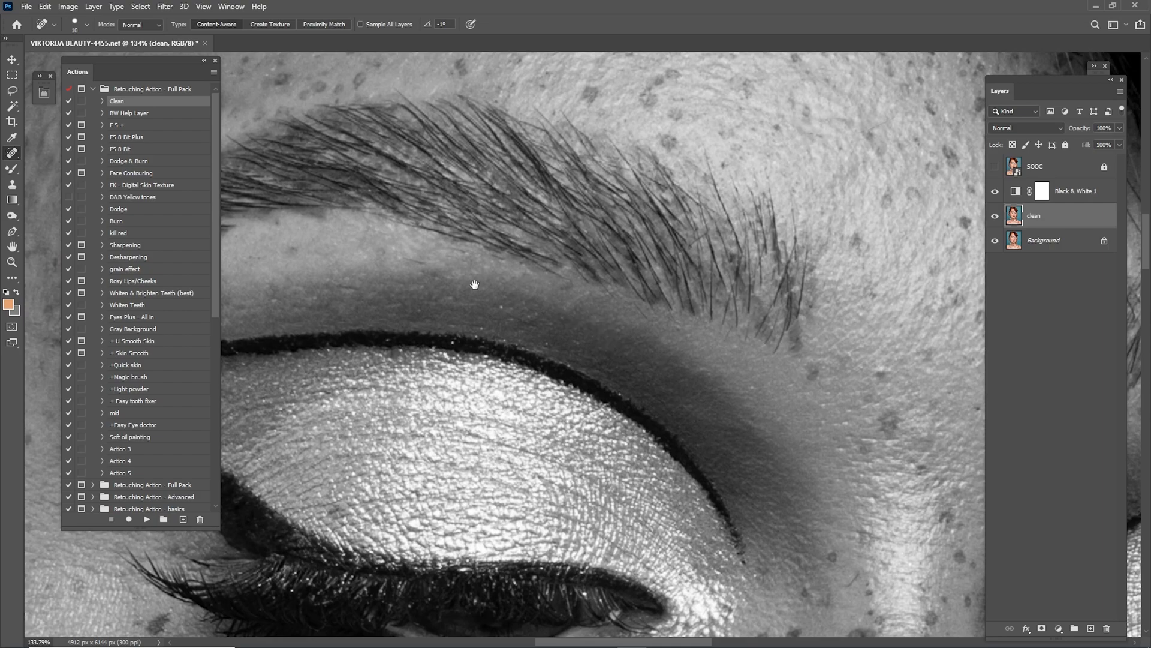
drag(473, 283, 668, 318)
drag(614, 293, 626, 304)
drag(500, 291, 654, 286)
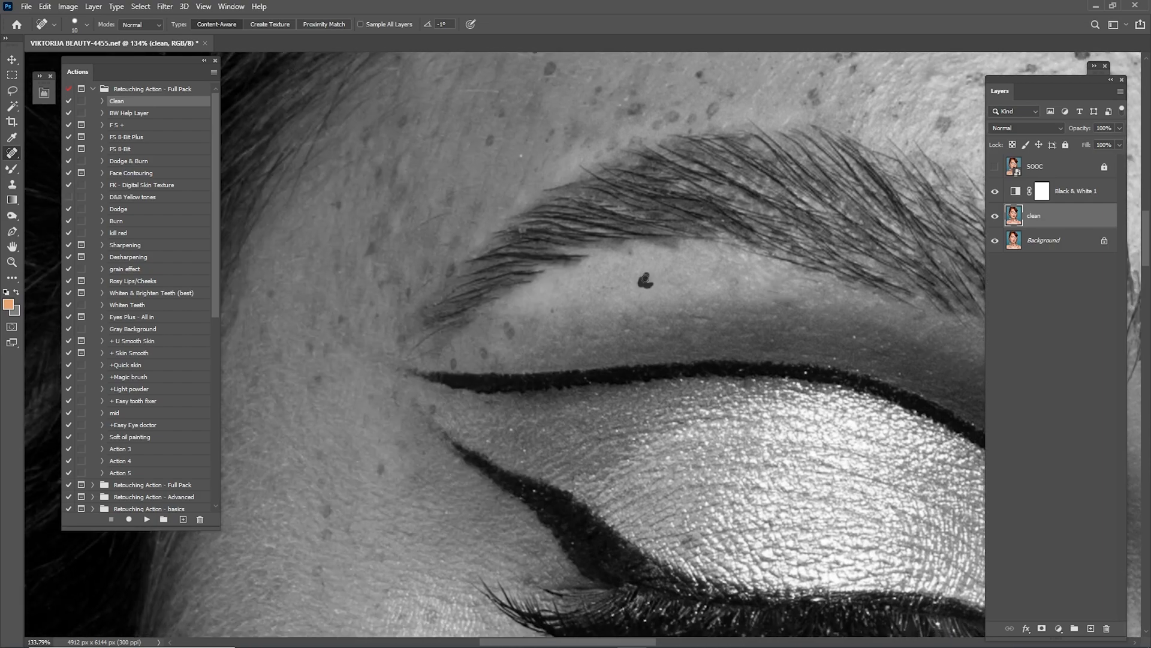
Remove the fine light hair and small mark on the forehead above the outer eyebrow with the brush at size 20.
drag(559, 180, 642, 288)
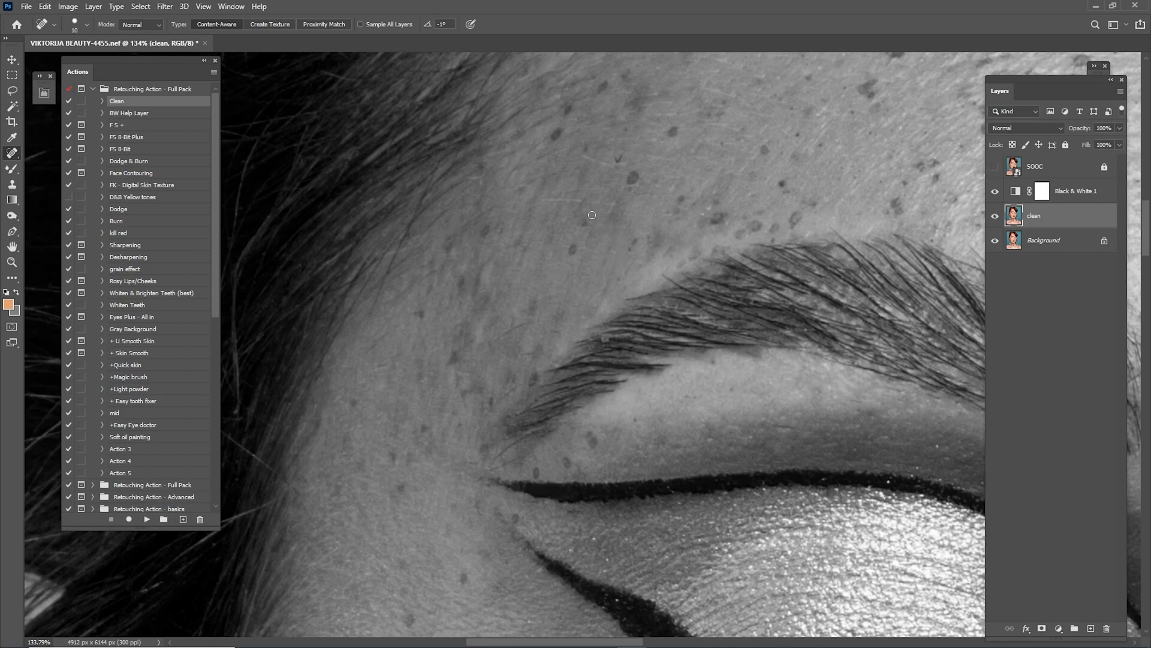
key(bracketright)
drag(575, 203, 548, 199)
drag(587, 153, 601, 156)
Remove the fine stray hair crossing the cheek beside the earring with a smaller Spot Healing Brush.
drag(528, 325, 624, 223)
drag(570, 304, 607, 112)
drag(594, 323, 601, 181)
drag(601, 182, 540, 182)
mouse_move(586, 437)
mouse_down()
mouse_move(539, 257)
mouse_move(547, 285)
mouse_up()
drag(478, 335, 587, 327)
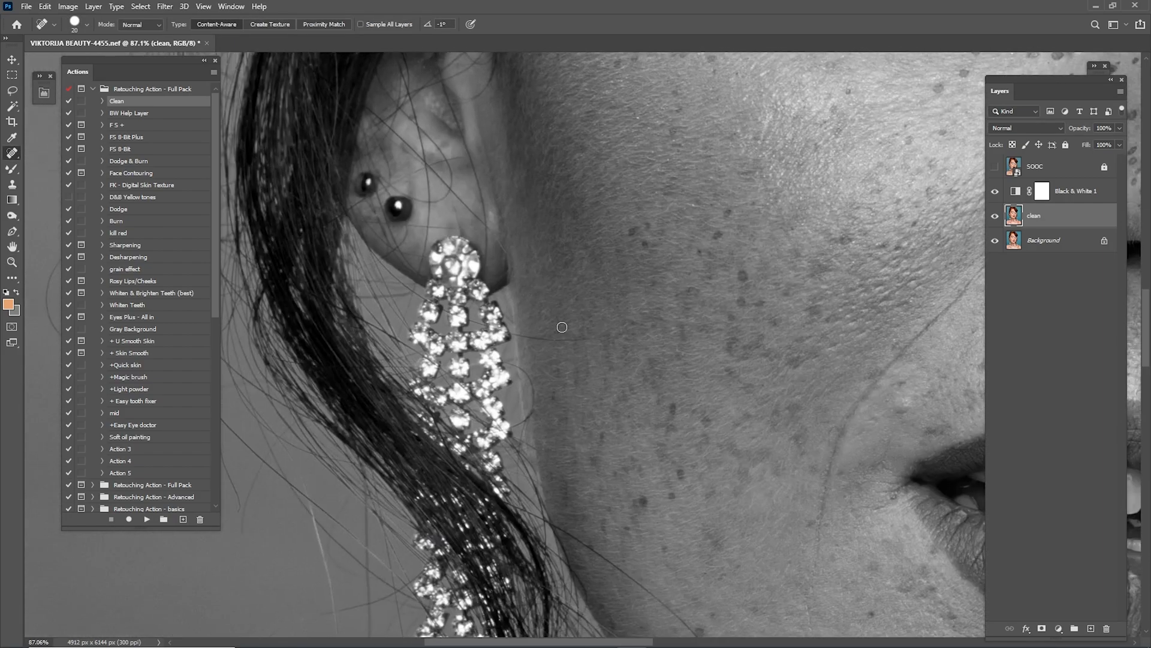
key(bracketleft)
mouse_move(514, 334)
mouse_down()
mouse_move(592, 336)
mouse_move(536, 341)
mouse_move(687, 282)
mouse_move(661, 310)
mouse_move(603, 216)
mouse_up()
Clean the stray hairs and small blemishes along the lower cheek and jawline with a larger Spot Healing Brush.
key(bracketright)
mouse_move(536, 509)
mouse_down()
mouse_move(639, 437)
mouse_move(616, 368)
mouse_move(628, 405)
mouse_up()
mouse_move(616, 382)
mouse_down()
mouse_move(642, 411)
mouse_move(584, 347)
mouse_up()
drag(568, 336, 599, 371)
mouse_move(580, 352)
mouse_down()
mouse_move(621, 387)
mouse_move(500, 298)
mouse_up()
mouse_move(607, 411)
mouse_down()
mouse_move(599, 299)
mouse_move(570, 315)
mouse_move(608, 361)
mouse_up()
drag(607, 407, 545, 432)
drag(747, 447, 627, 394)
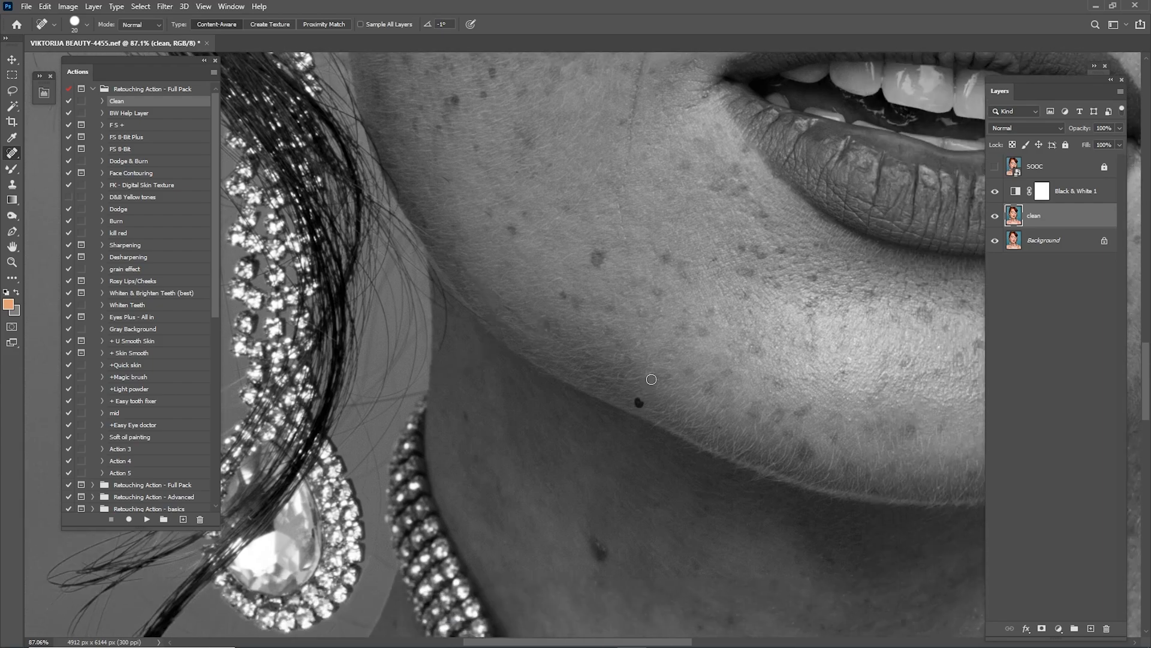
Heal the small marks above the upper lip and on the side of the nose with the brush at size 15.
scroll(647, 390, up, 6)
scroll(647, 391, right, 4)
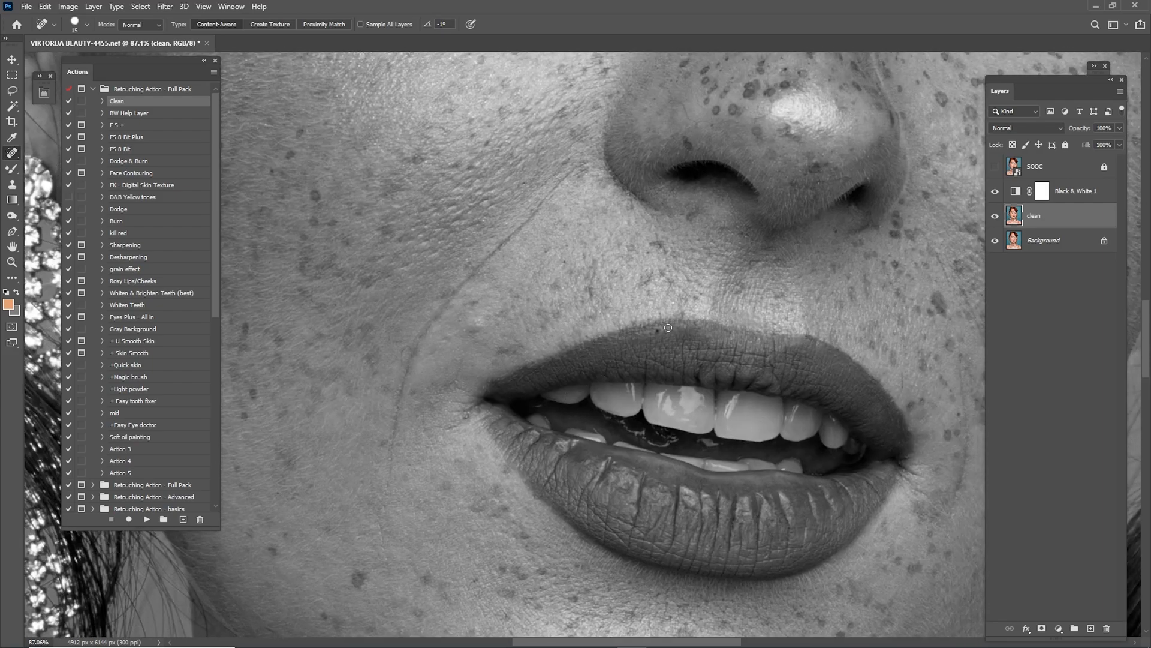
scroll(721, 206, up, 4)
scroll(642, 238, right, 2)
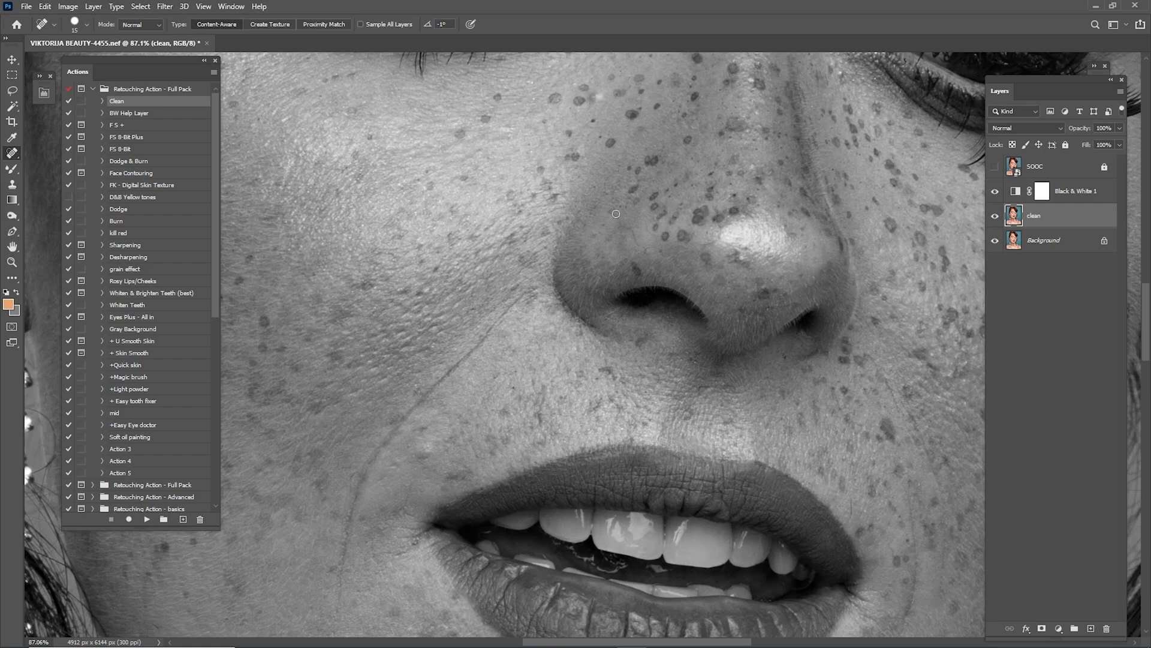
drag(649, 252, 653, 254)
Remove the light stray hair hanging over the partly covered eyebrow with the Spot Healing Brush at size 15.
scroll(720, 244, up, 10)
scroll(720, 244, right, 2)
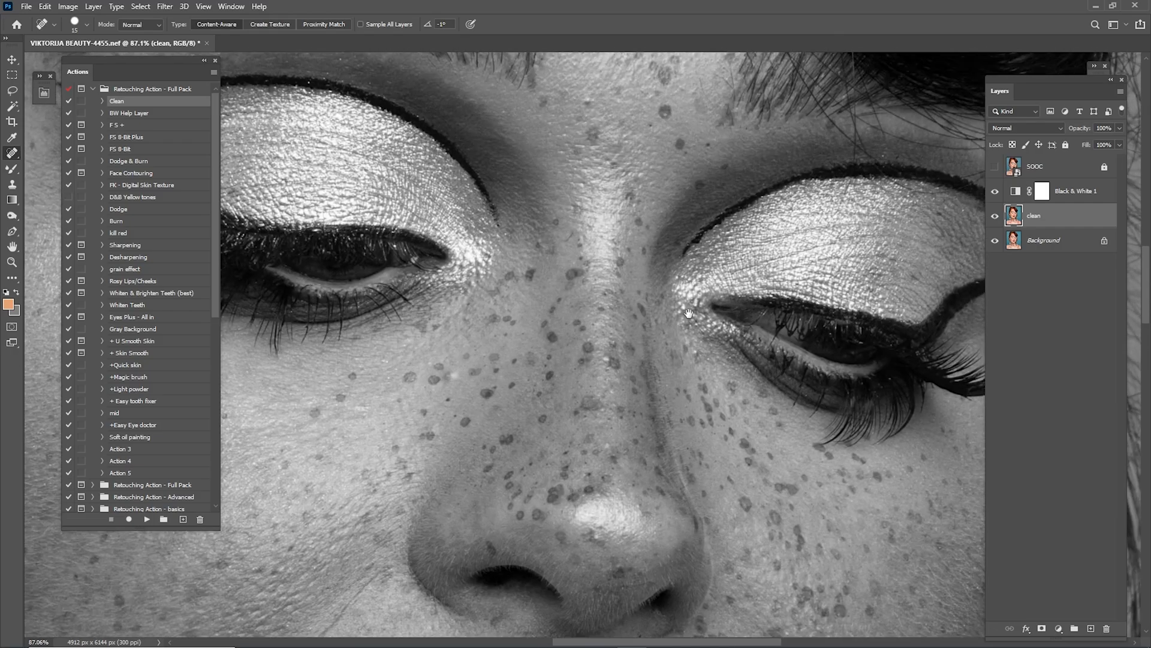
scroll(719, 260, up, 5)
scroll(698, 295, right, 2)
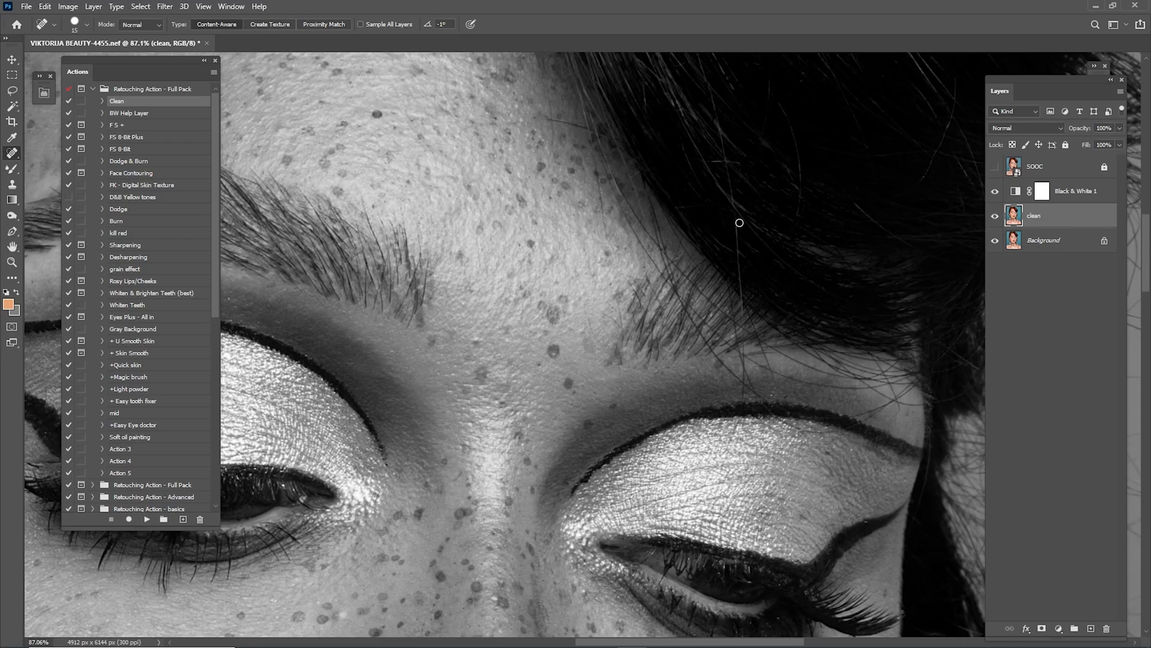
drag(743, 287, 743, 348)
Remove the short stray hairs reaching onto the forehead along the dark hair's edge.
scroll(679, 271, up, 3)
scroll(679, 271, left, 2)
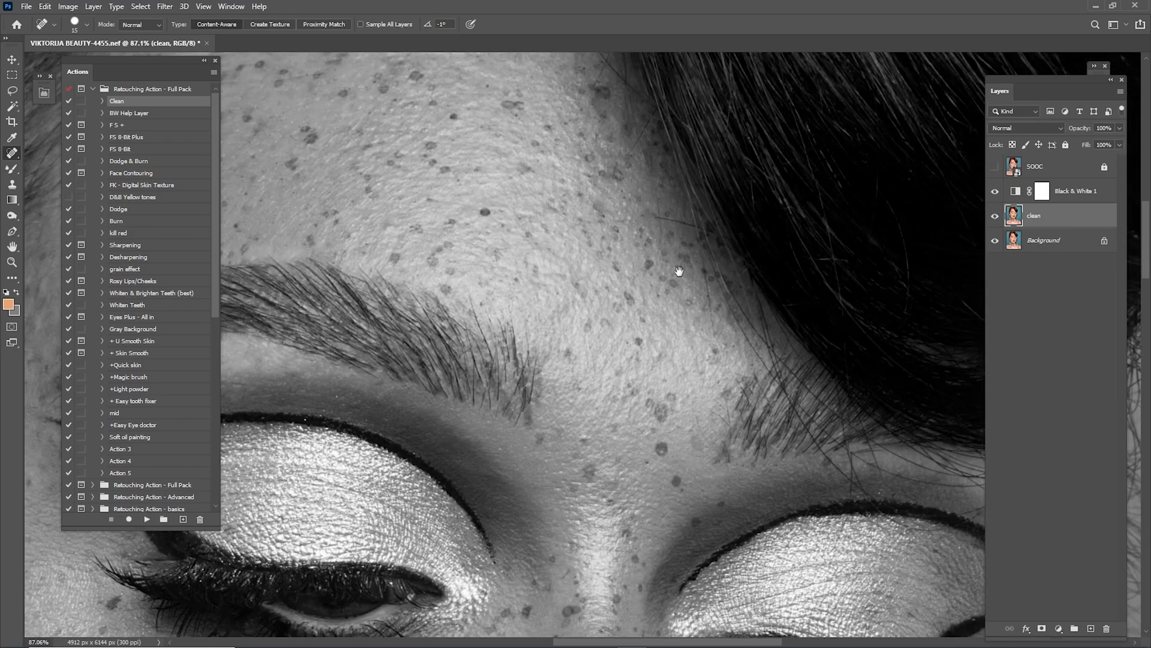
mouse_move(656, 216)
mouse_down()
mouse_move(696, 226)
mouse_move(658, 203)
mouse_move(647, 174)
mouse_up()
scroll(655, 258, up, 3)
drag(645, 258, 649, 204)
scroll(669, 261, up, 3)
scroll(669, 261, left, 2)
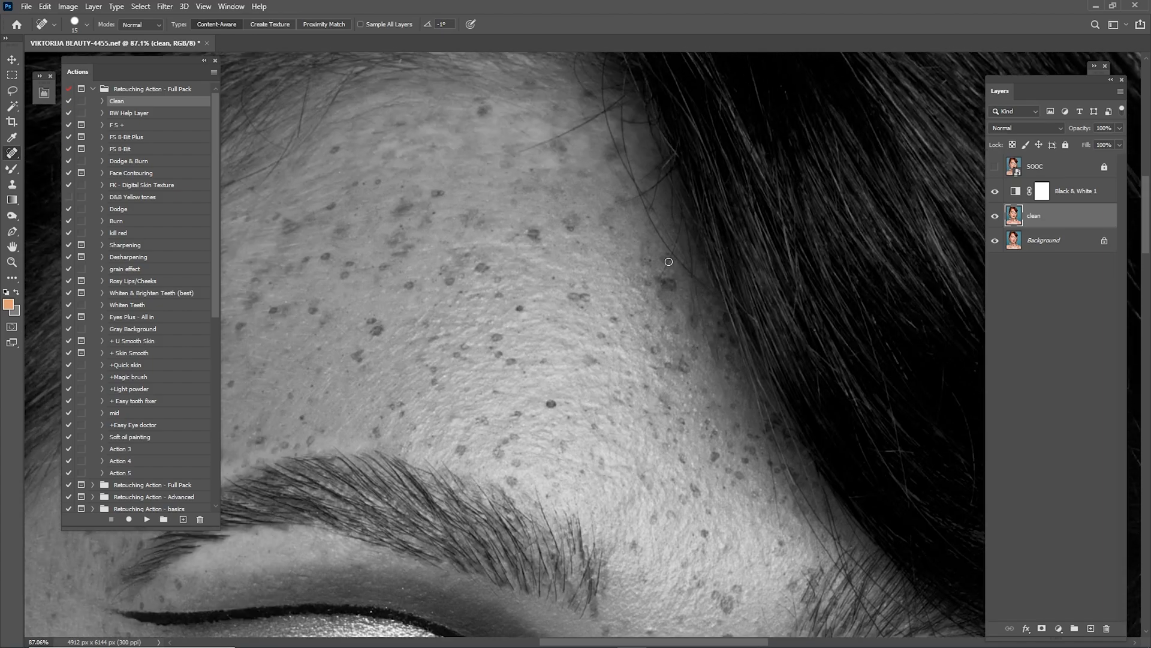
Heal the bright speck on the cheek beside the nose and check the skin around the mouth and opposite cheek.
scroll(668, 257, down, 10)
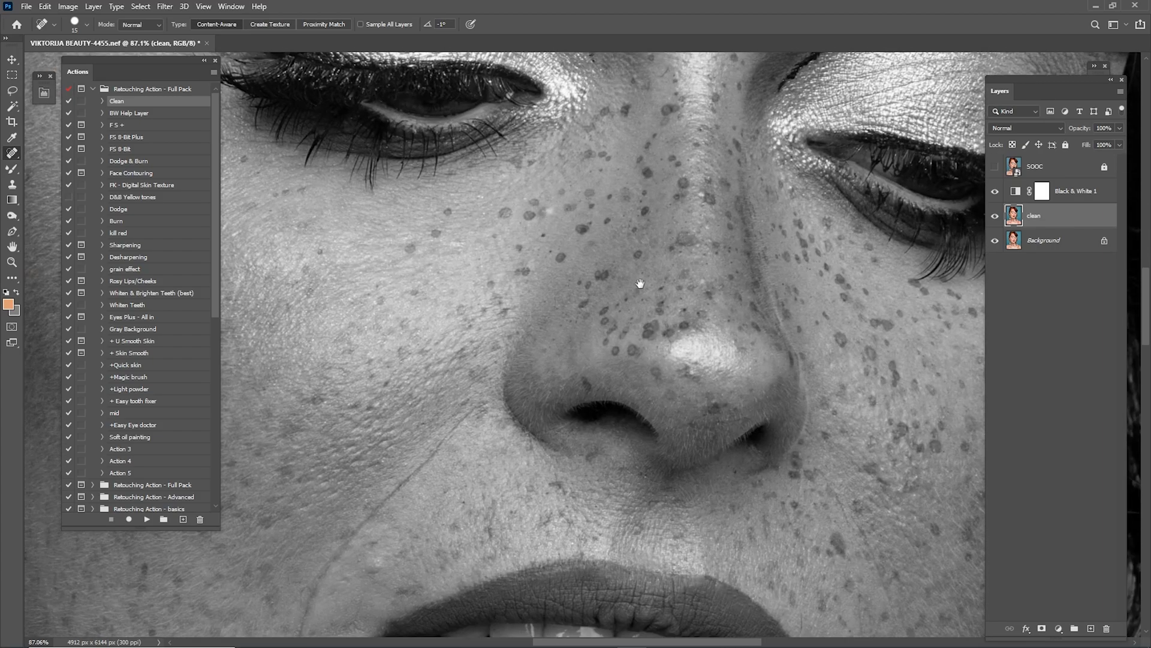
drag(640, 283, 704, 276)
click(608, 207)
drag(771, 316, 681, 227)
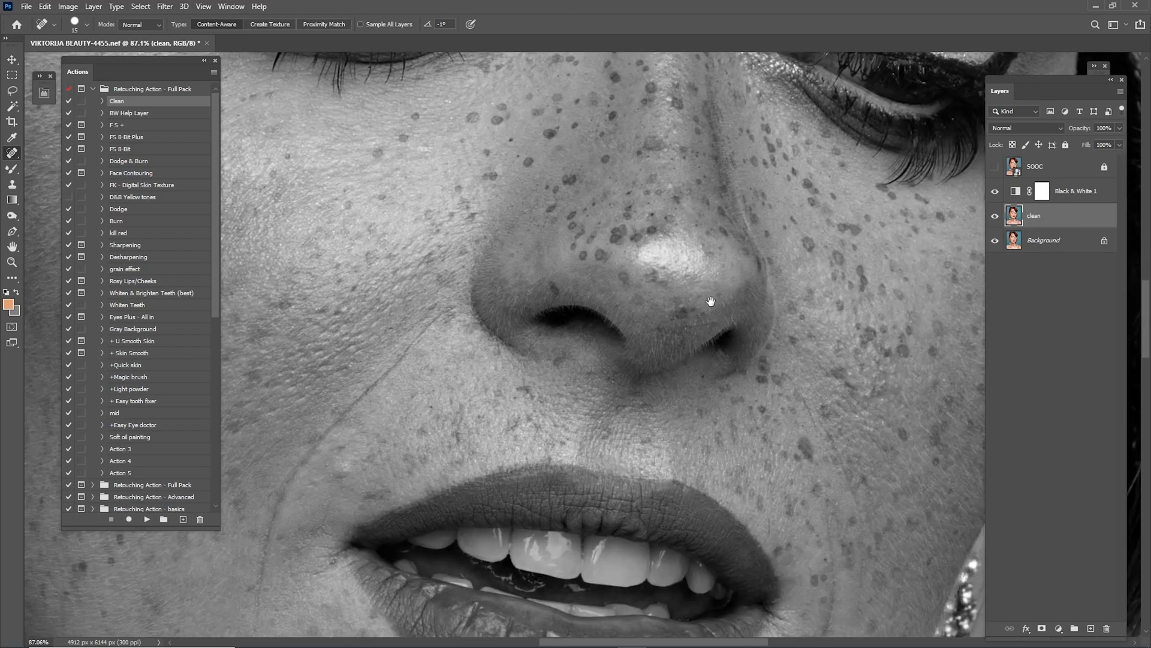
drag(764, 334, 671, 245)
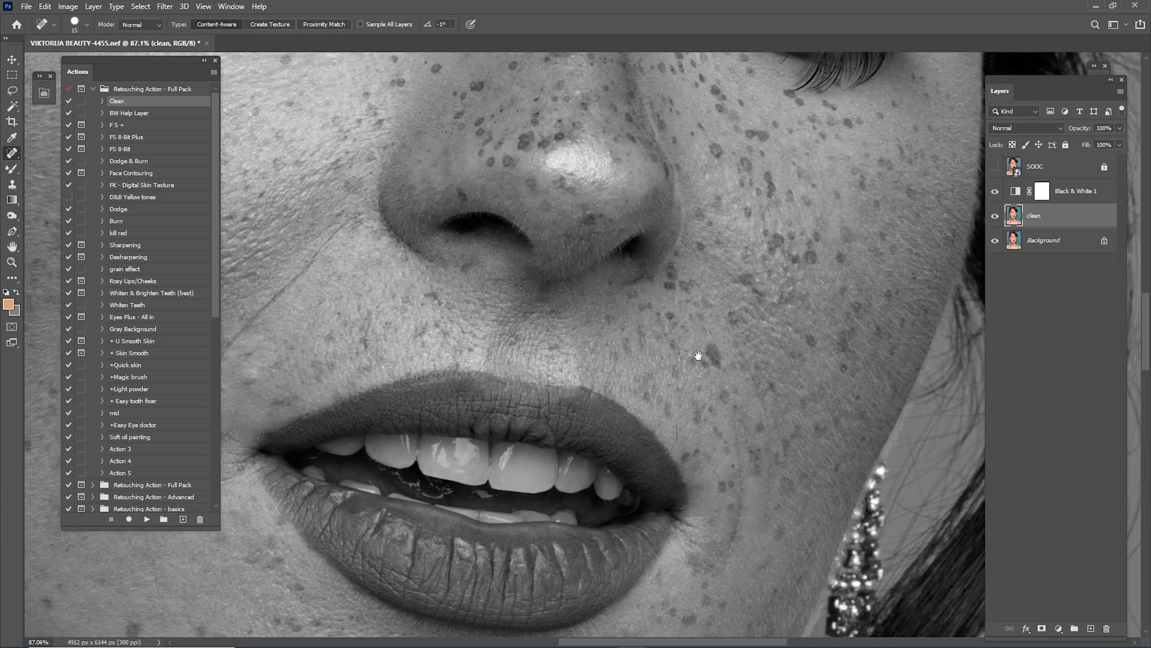
drag(694, 371, 724, 236)
drag(732, 328, 726, 202)
mouse_move(670, 375)
mouse_down()
mouse_move(665, 183)
mouse_move(642, 277)
mouse_move(708, 352)
mouse_move(678, 225)
mouse_up()
Examine the chin, neck and necklace area from a wider view for remaining flaws.
key(bracketright)
key(z)
click(686, 285)
scroll(686, 285, down, 4)
key(j)
drag(567, 385, 614, 355)
key(z)
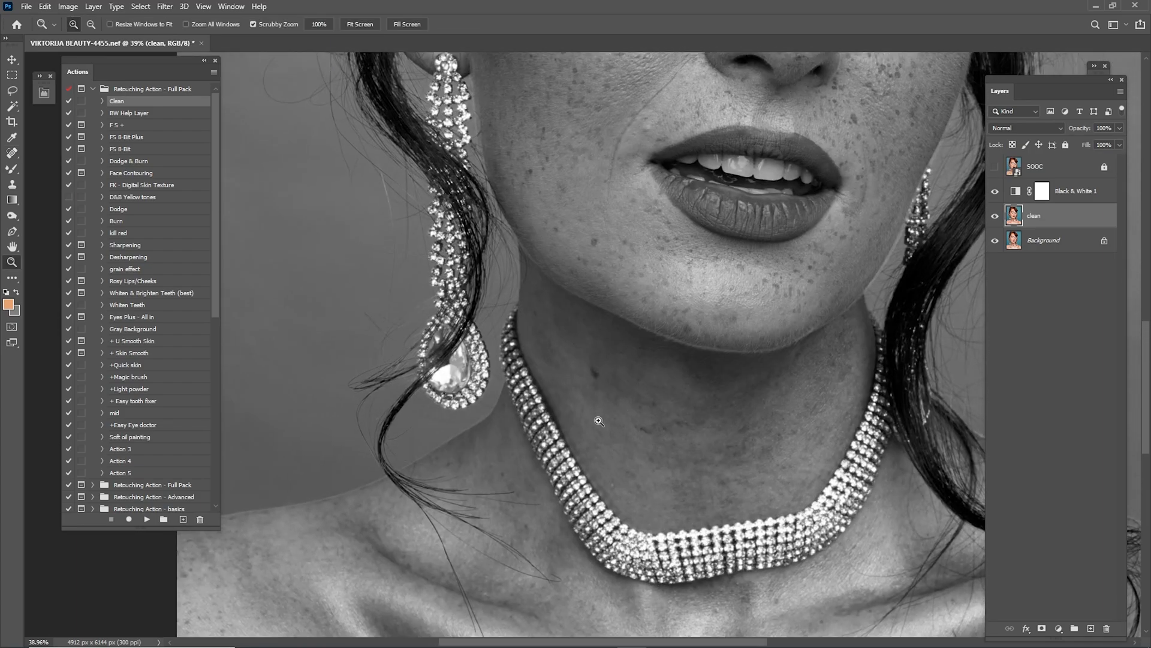
drag(605, 481, 642, 473)
key(j)
Hide the Black & White 1 layer to view the cheek crease beside the mouth in color.
key(z)
scroll(527, 398, up, 3)
drag(527, 398, 617, 417)
click(994, 192)
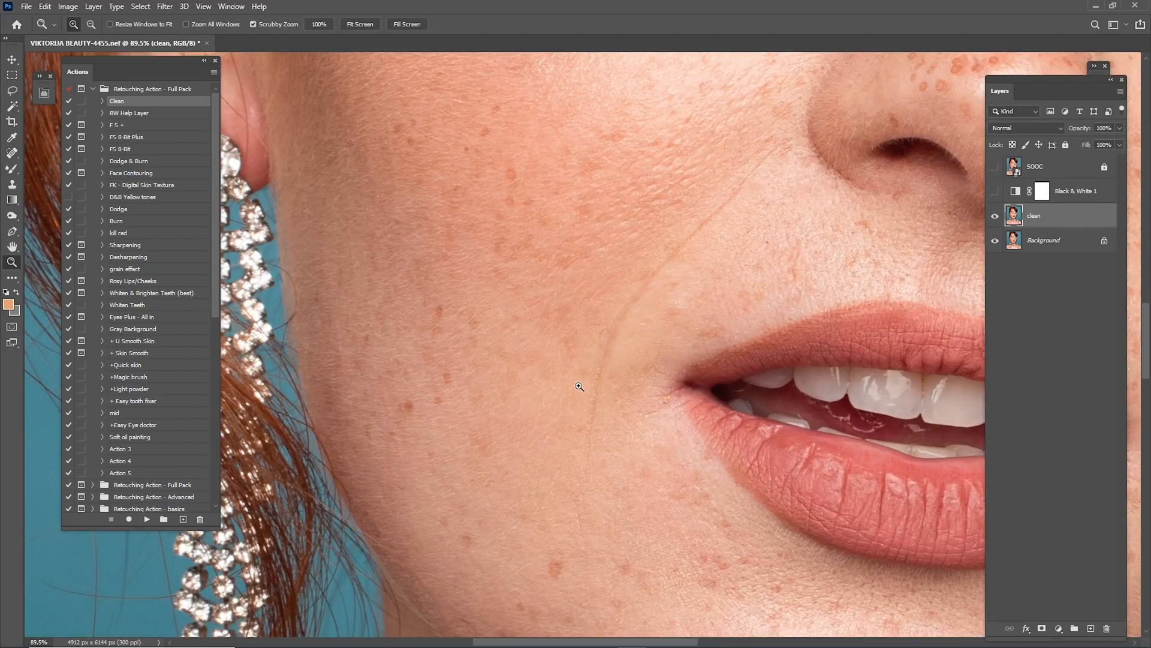
Remove the smile crease running from the nostril past the mouth corner with the Patch tool.
key(j)
click(601, 341)
key(shift+j)
key(shift+j)
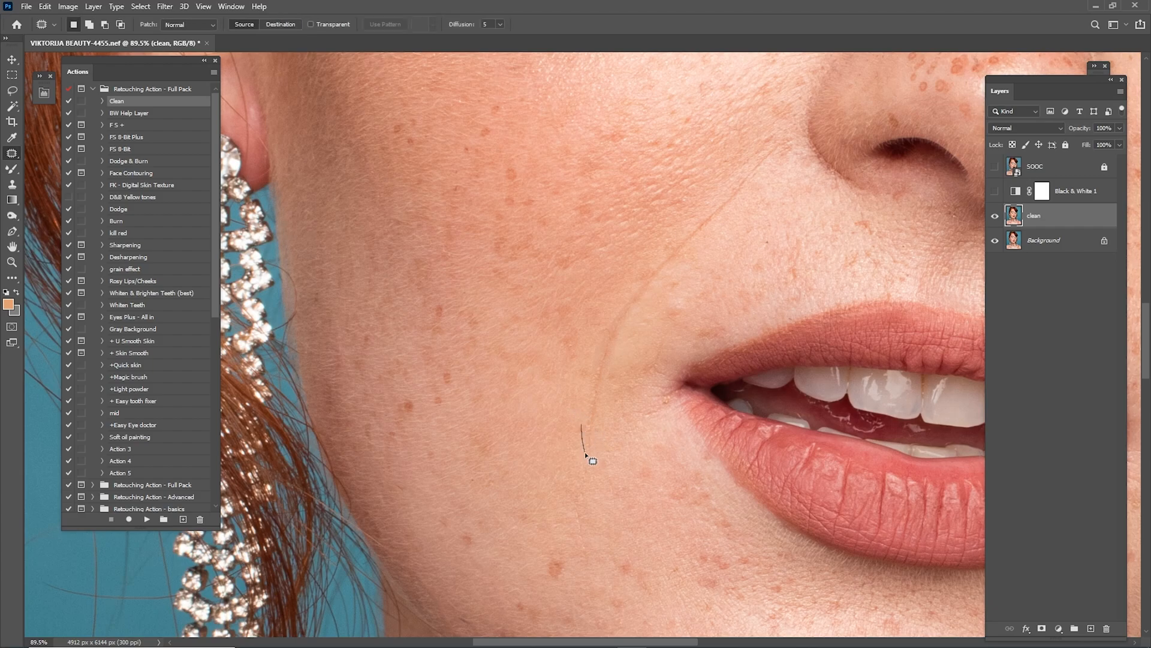
mouse_move(598, 393)
mouse_down()
mouse_move(604, 372)
mouse_move(581, 398)
mouse_move(612, 352)
mouse_move(594, 385)
mouse_move(597, 420)
mouse_move(644, 336)
mouse_move(618, 366)
mouse_up()
mouse_move(618, 366)
mouse_down()
mouse_move(636, 342)
mouse_move(614, 396)
mouse_up()
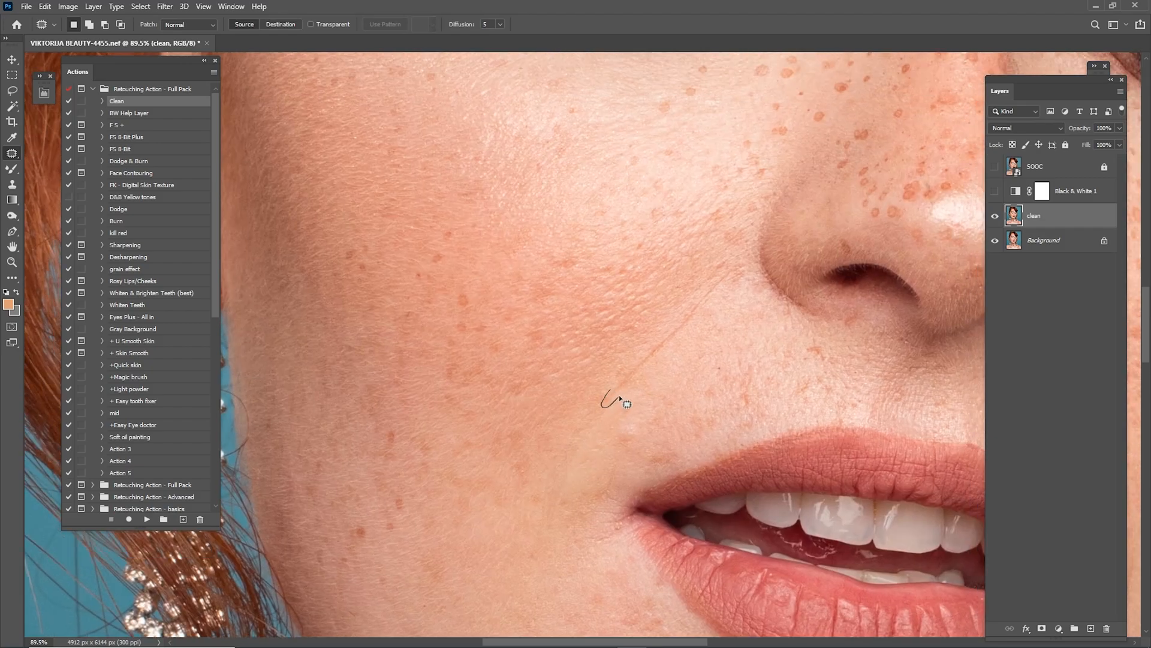
mouse_move(725, 276)
mouse_down()
mouse_move(637, 404)
mouse_move(655, 339)
mouse_up()
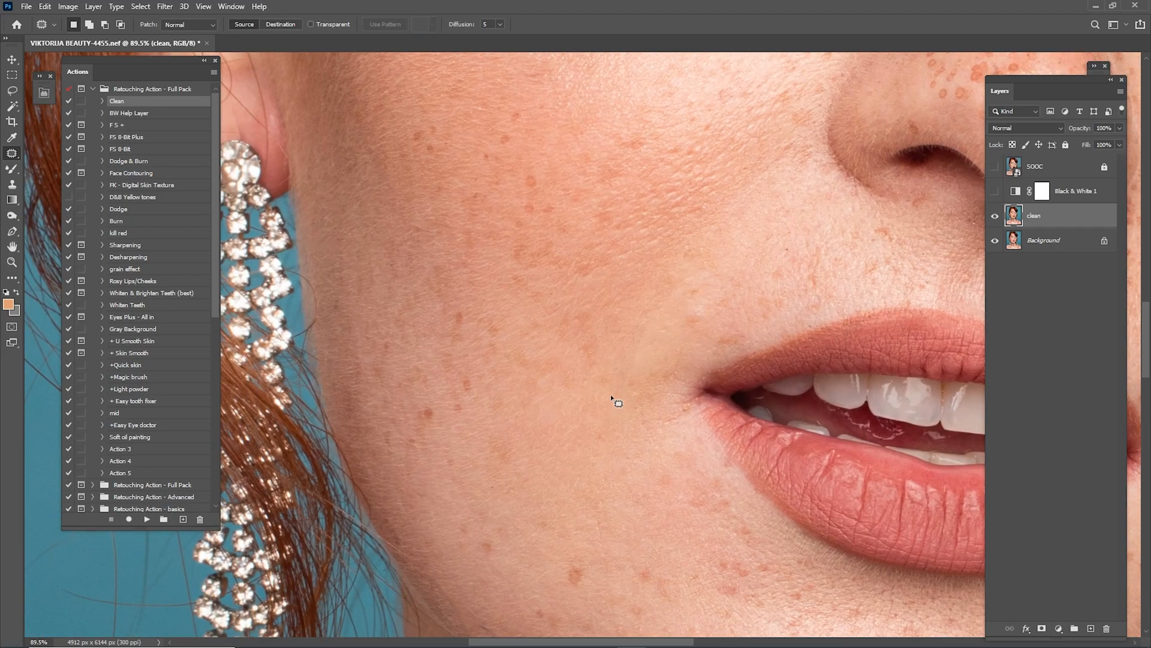
drag(618, 404, 624, 378)
Heal the small spots above the upper lip, below the nostril and under the inner eye corner with the Spot Healing Brush.
key(j)
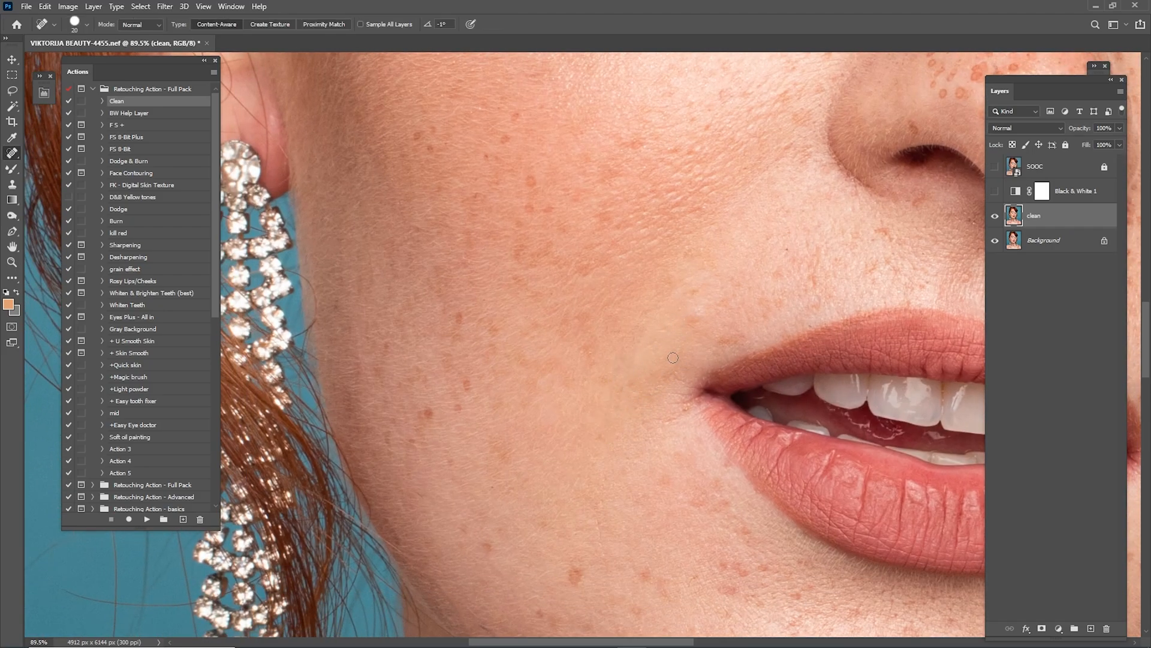
mouse_move(755, 308)
mouse_down()
mouse_move(641, 391)
mouse_move(577, 399)
mouse_up()
drag(744, 357, 691, 316)
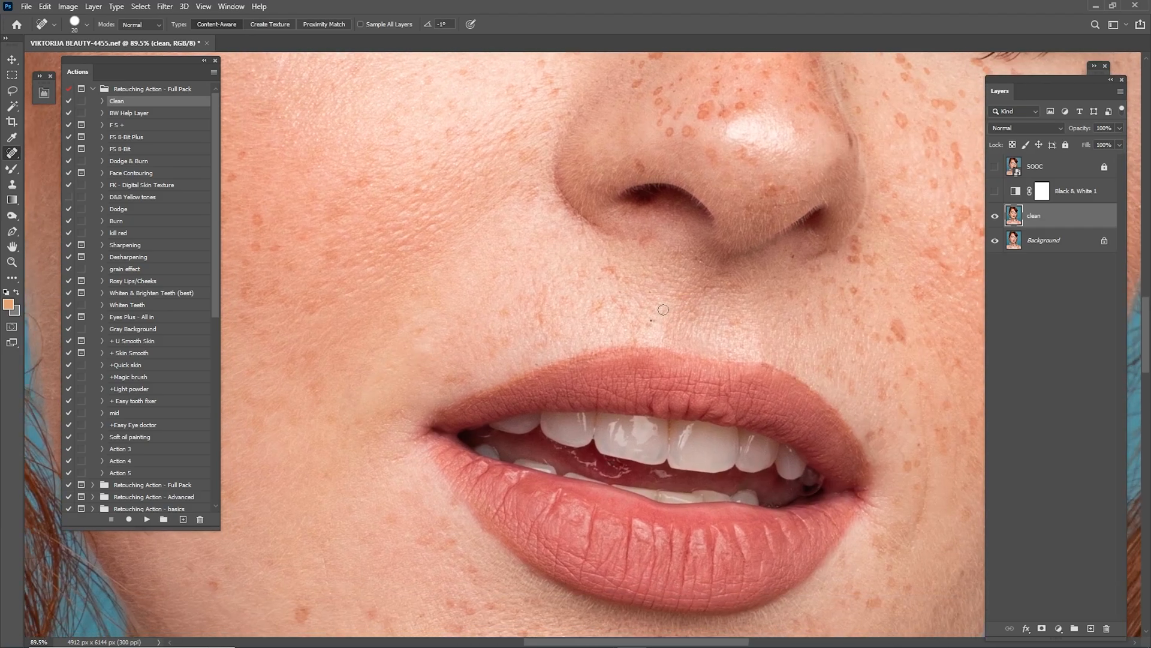
drag(725, 249, 609, 335)
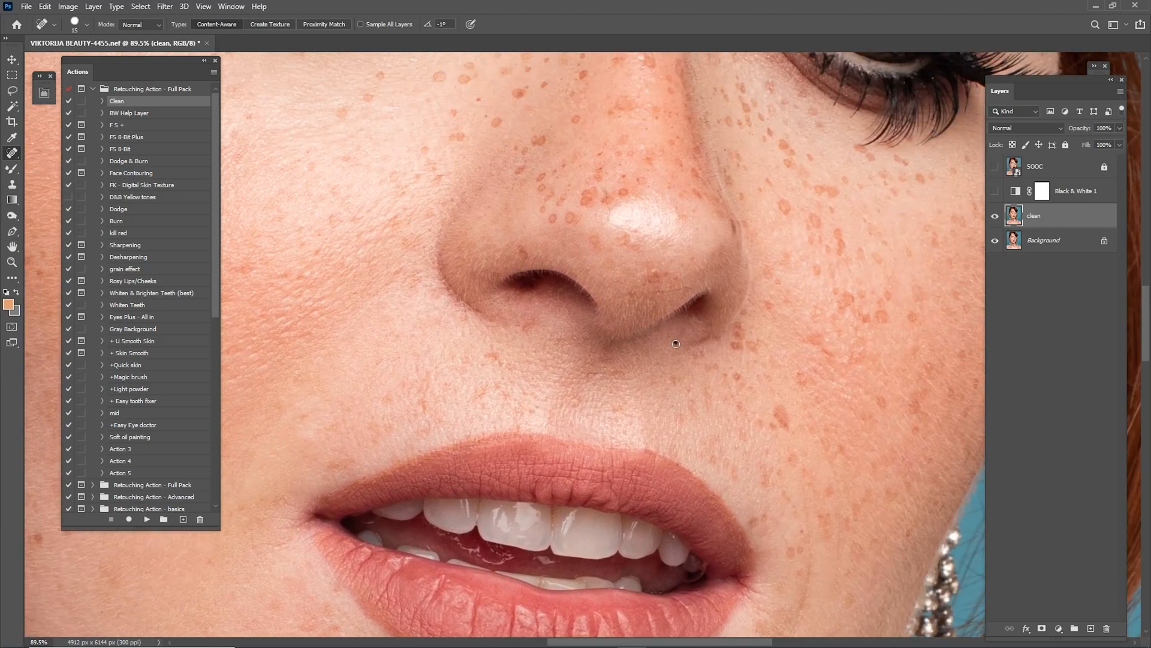
drag(662, 290, 693, 279)
scroll(665, 281, up, 5)
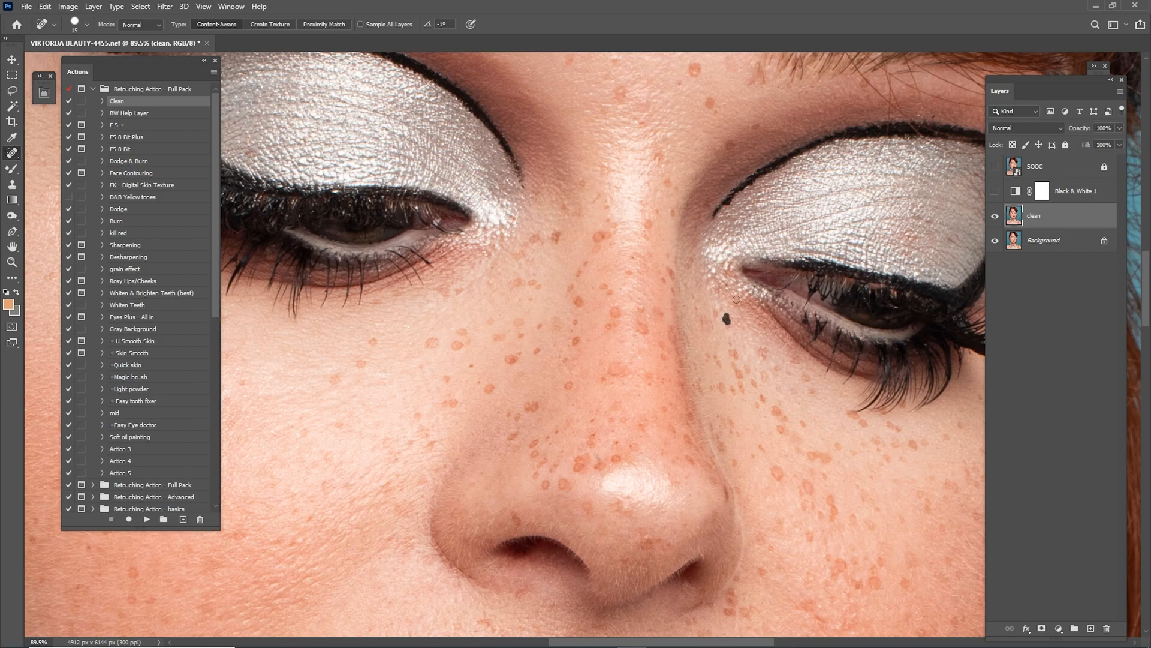
Patch the faint crease beside the mouth corner on the opposite cheek, and clear the selection.
scroll(734, 306, down, 8)
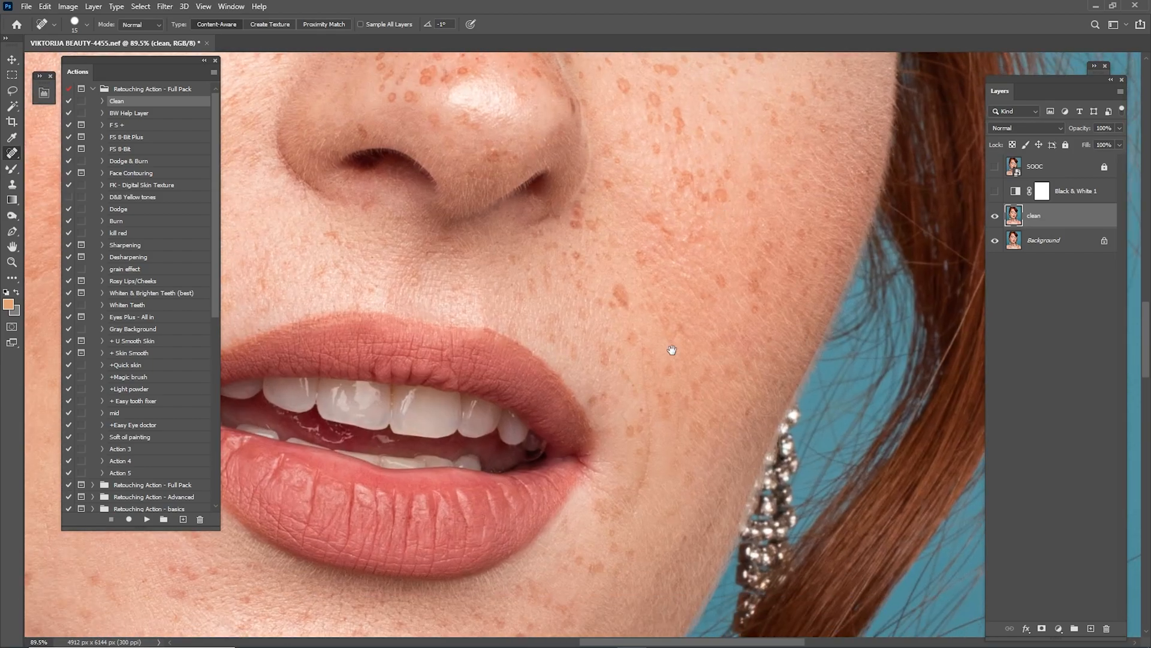
scroll(670, 345, down, 3)
drag(692, 384, 696, 299)
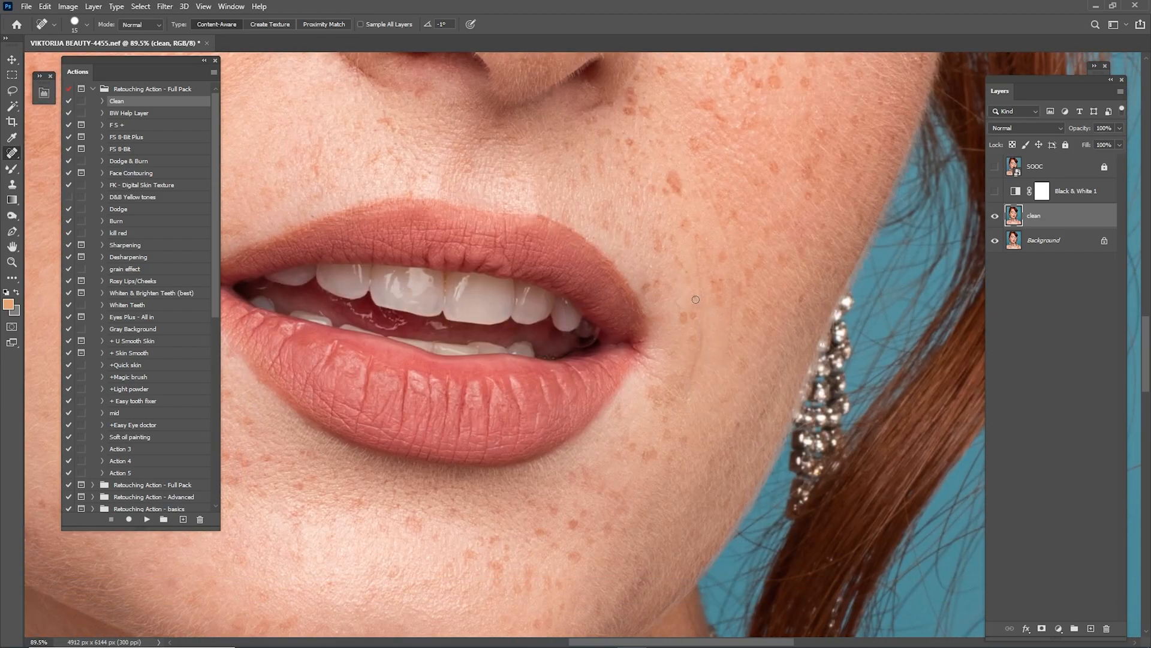
key(shift+j)
key(shift+j)
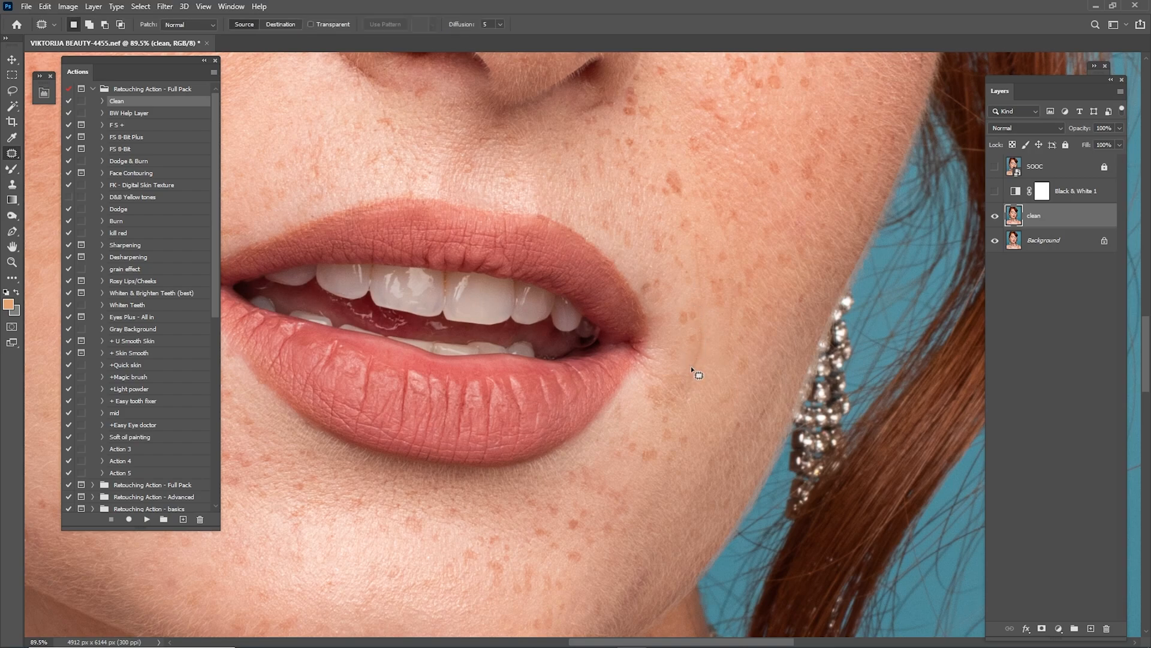
mouse_move(689, 365)
mouse_down()
mouse_move(703, 343)
mouse_move(700, 357)
mouse_move(721, 368)
mouse_move(728, 329)
mouse_up()
key(ctrl+d)
Remove the red blemish on the neck below the jaw with the Spot Healing Brush at size 30.
key(shift+j)
key(shift+j)
key(shift+j)
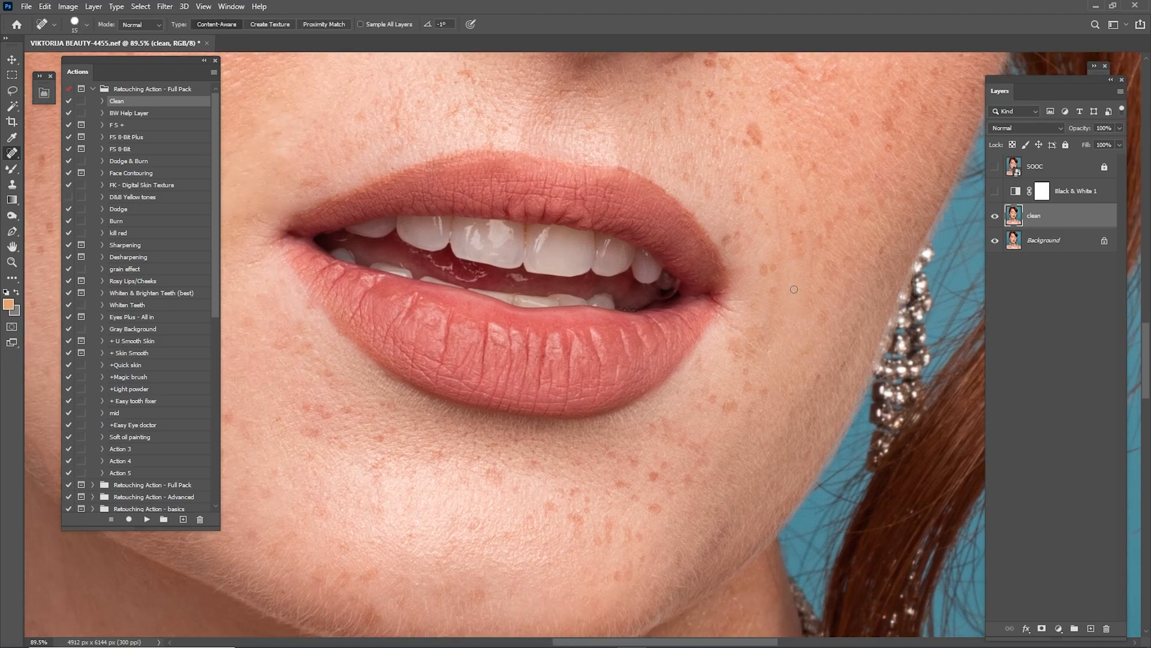
scroll(783, 250, down, 5)
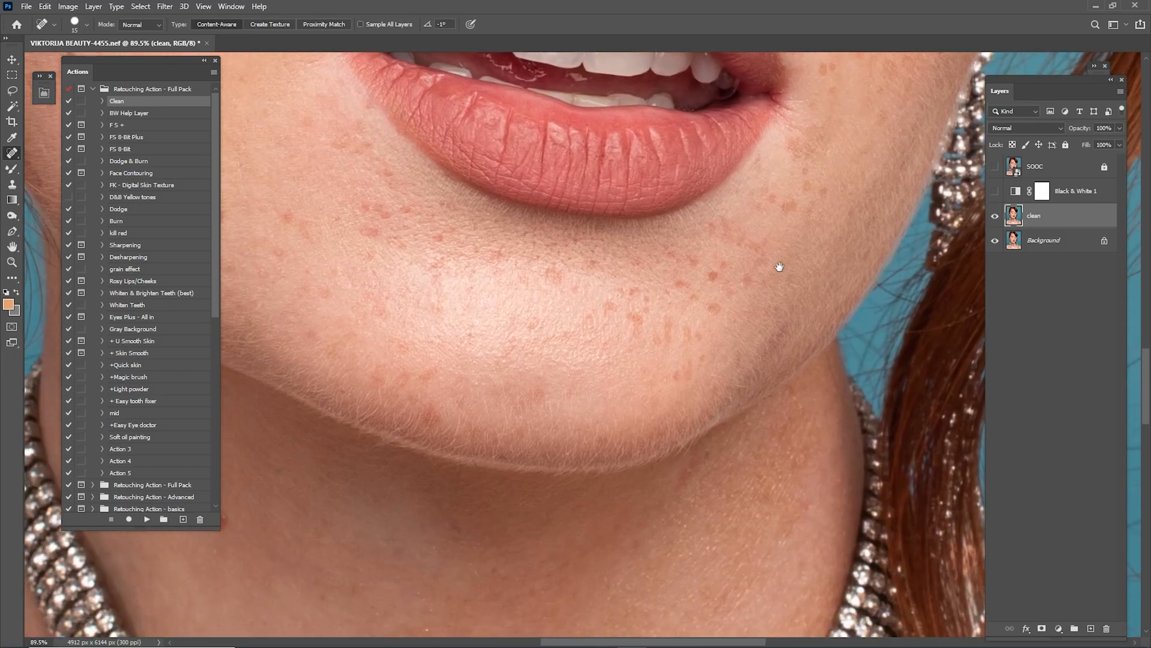
drag(611, 350, 708, 363)
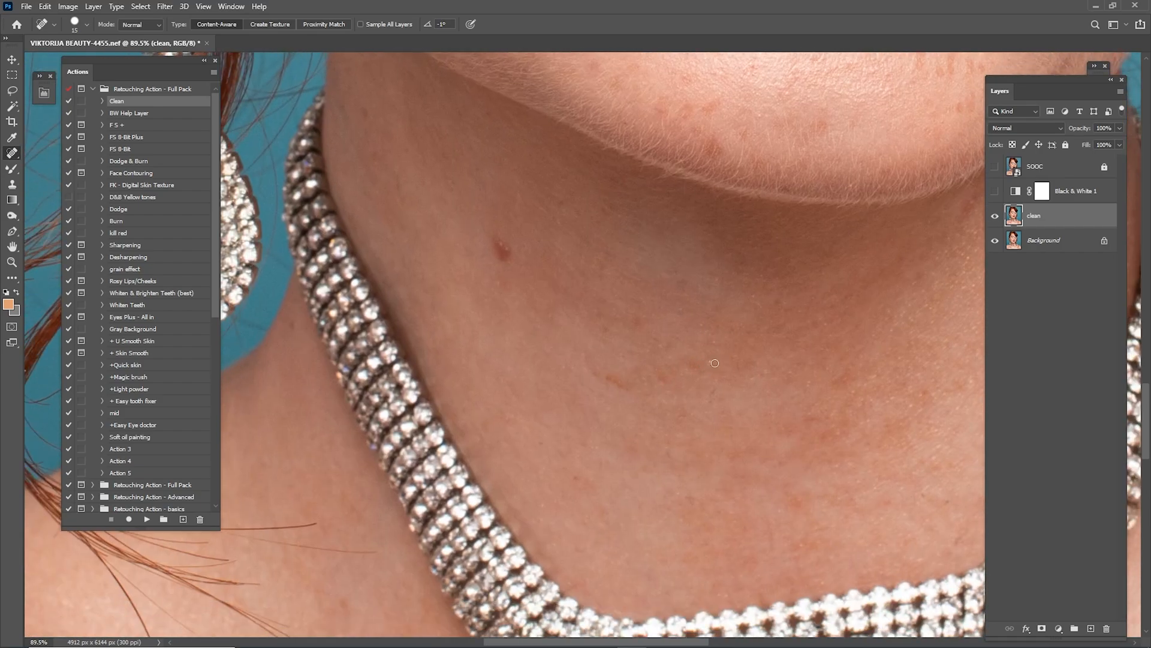
drag(500, 302, 612, 387)
drag(616, 321, 623, 406)
drag(623, 363, 621, 384)
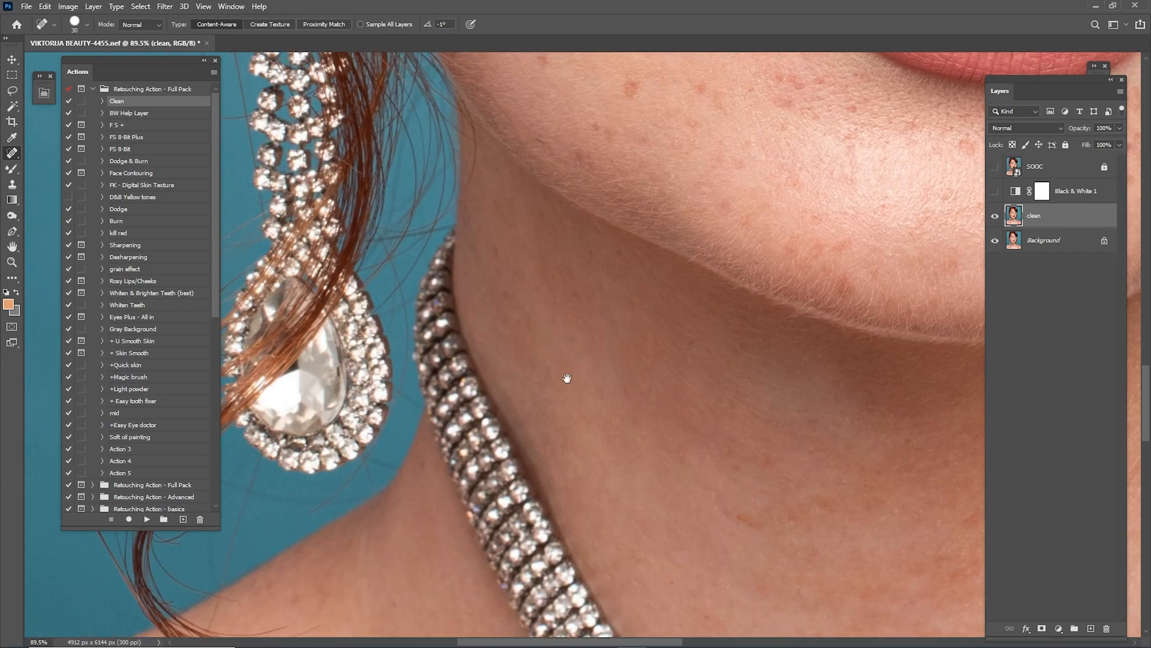
Remove the long stray hair crossing the collarbone below the earring with the Spot Healing Brush at size 35.
scroll(666, 304, down, 4)
drag(606, 378, 595, 267)
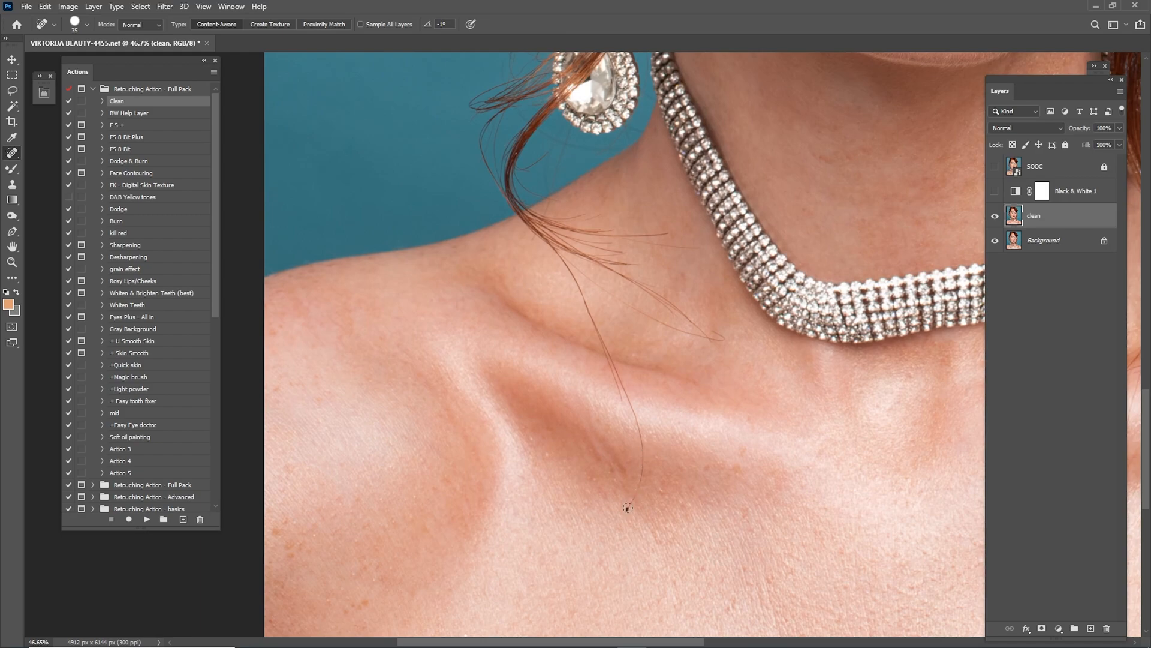
drag(642, 450, 629, 406)
mouse_move(630, 405)
mouse_down()
mouse_move(641, 455)
mouse_move(610, 385)
mouse_move(649, 468)
mouse_up()
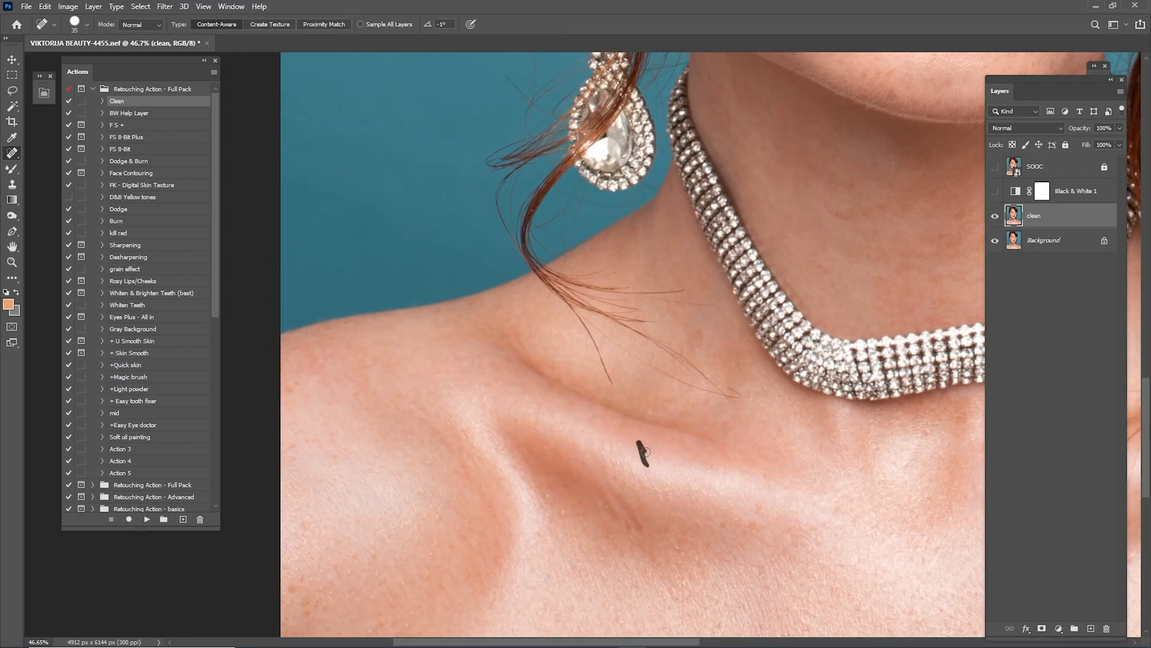
drag(699, 337, 649, 401)
mouse_move(526, 379)
mouse_down()
mouse_move(563, 453)
mouse_move(586, 376)
mouse_move(598, 454)
mouse_up()
scroll(597, 453, down, 6)
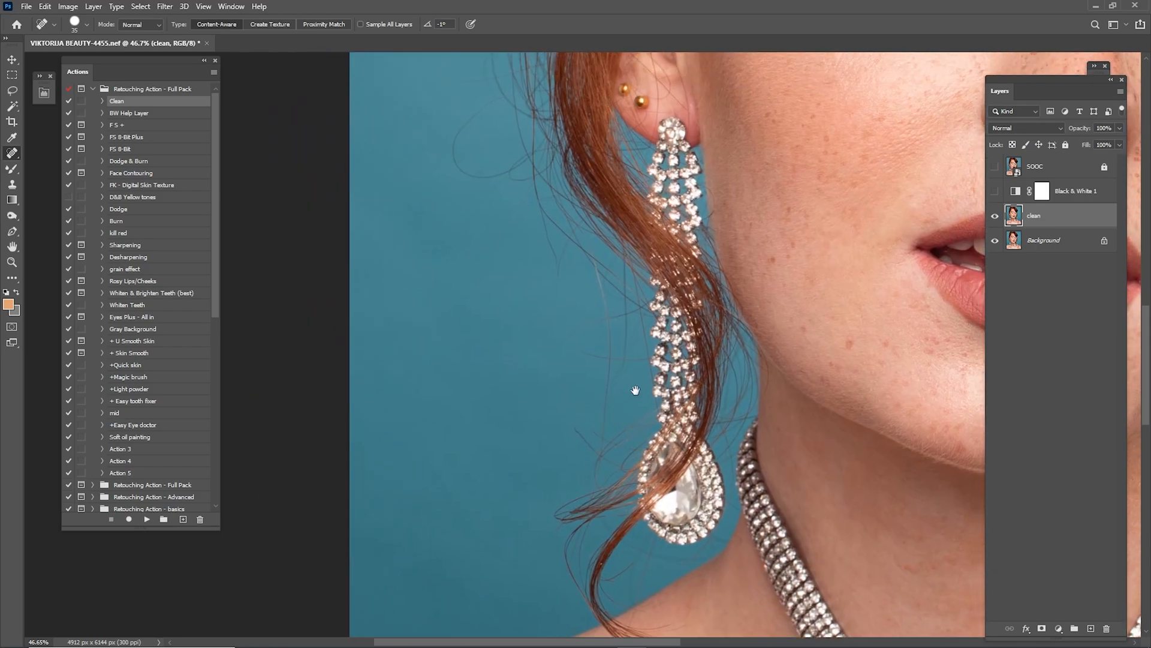
Heal the vertical skin creases near the lower edge of the central chest with the Spot Healing Brush.
scroll(600, 302, up, 4)
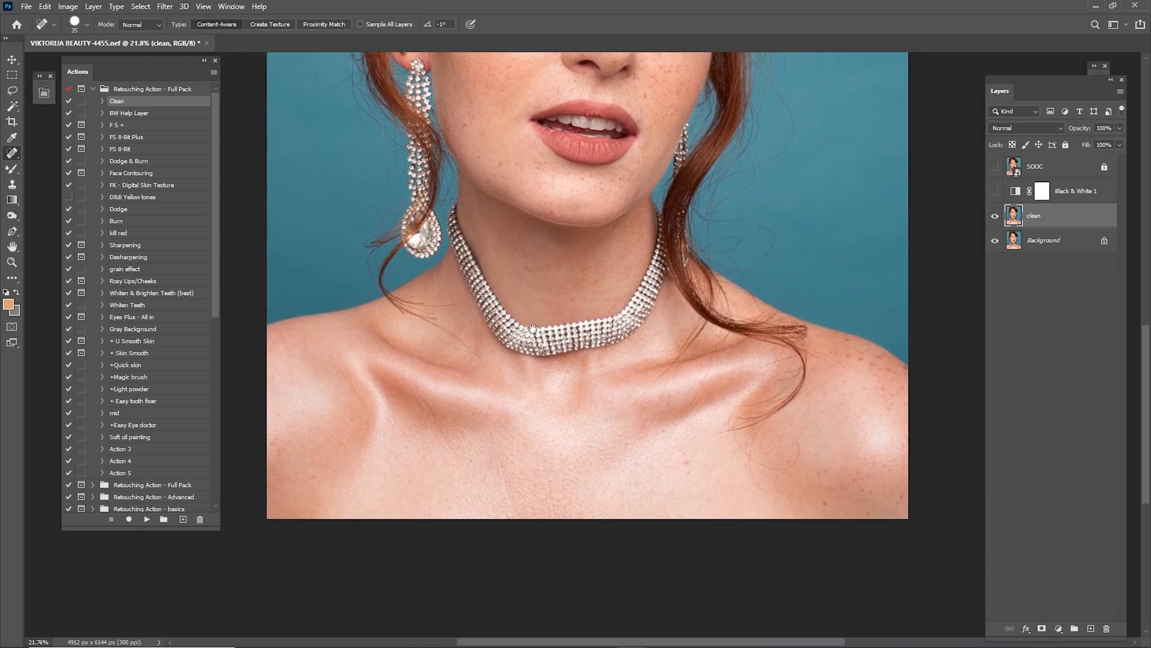
key(z)
scroll(538, 362, up, 3)
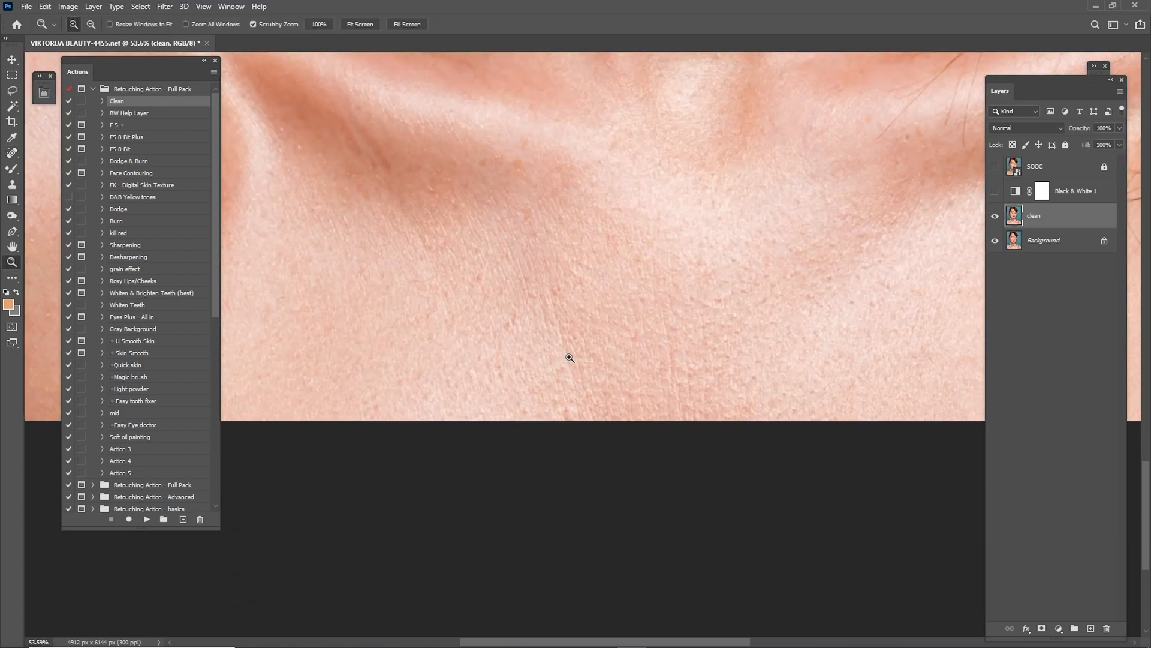
key(j)
drag(582, 423, 542, 249)
mouse_move(581, 426)
mouse_down()
mouse_move(562, 392)
mouse_move(605, 442)
mouse_up()
scroll(596, 350, up, 2)
scroll(631, 378, down, 1)
scroll(526, 383, up, 1)
Heal the faint lines and marks on the chest beneath the loose curl with the Spot Healing Brush.
scroll(526, 383, right, 2)
mouse_move(688, 360)
mouse_down()
mouse_move(693, 387)
mouse_move(738, 389)
mouse_move(766, 341)
mouse_move(762, 324)
mouse_up()
scroll(659, 366, right, 3)
scroll(650, 360, up, 1)
drag(683, 382, 709, 407)
mouse_move(671, 426)
mouse_down()
mouse_move(693, 456)
mouse_move(649, 404)
mouse_move(643, 352)
mouse_move(660, 295)
mouse_up()
drag(648, 364, 607, 302)
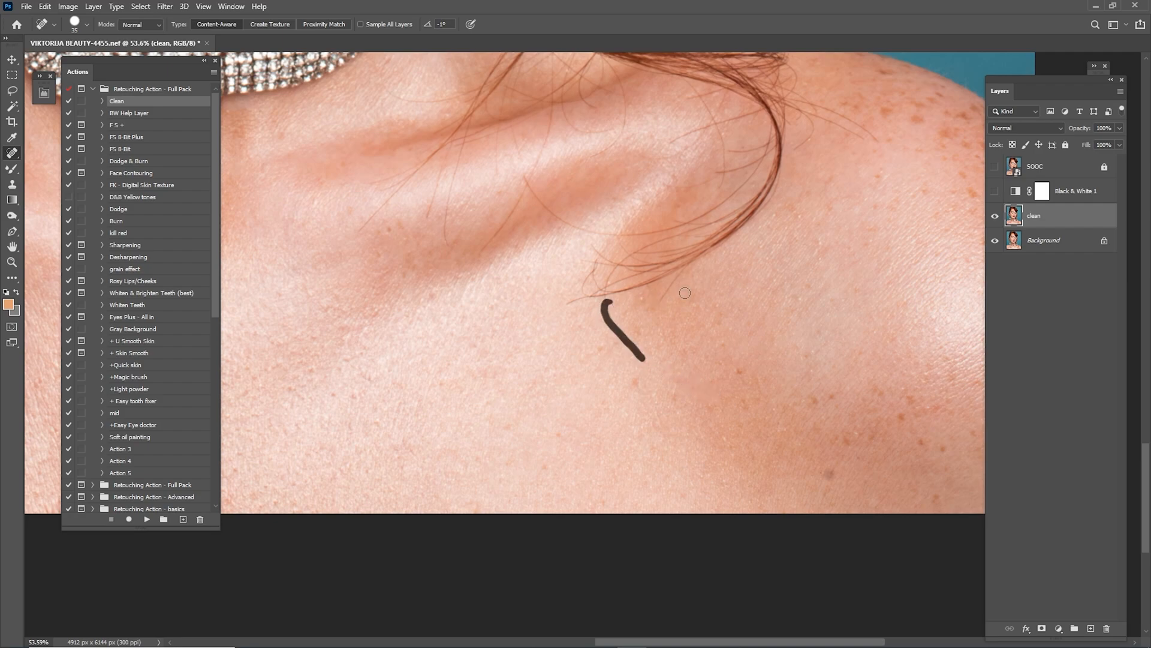
scroll(656, 412, down, 2)
scroll(656, 411, right, 3)
drag(687, 439, 699, 405)
Heal the distracting stray hairs and marks on the freckled shoulder beside the tip of the loose curl.
scroll(695, 383, up, 5)
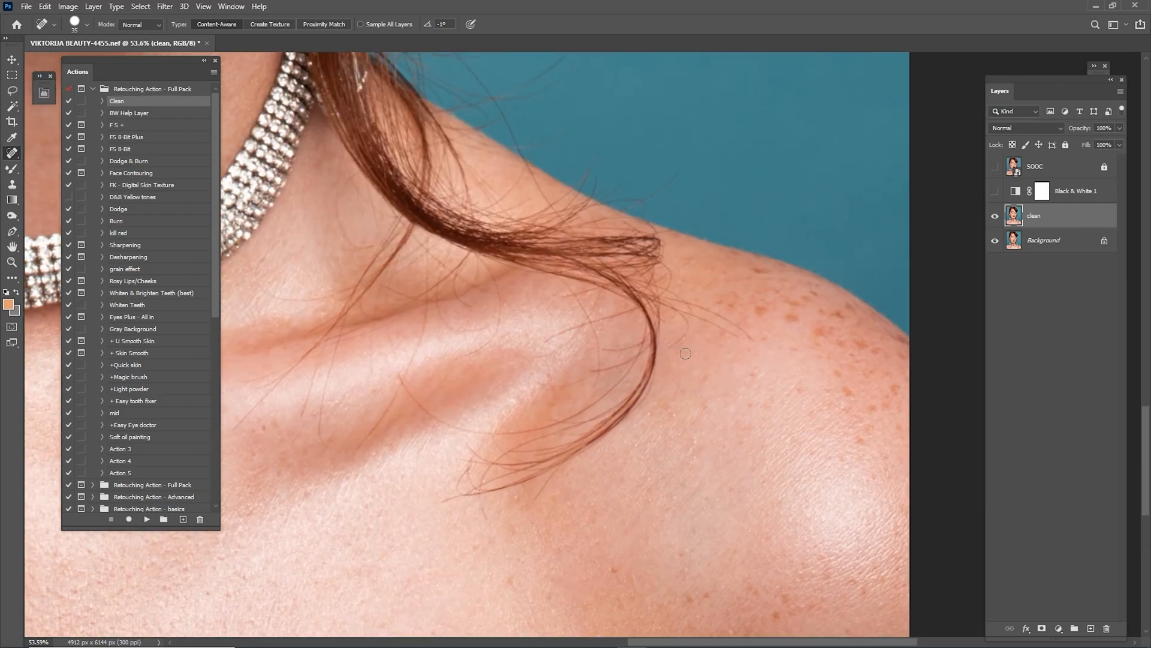
scroll(676, 342, up, 3)
drag(696, 277, 652, 318)
drag(822, 324, 819, 348)
scroll(688, 348, up, 4)
scroll(688, 349, left, 2)
Patch the looping flyaway hairs on the blue background beside the hair lock above the shoulder, and clear the selection.
key(shift+j)
key(shift+j)
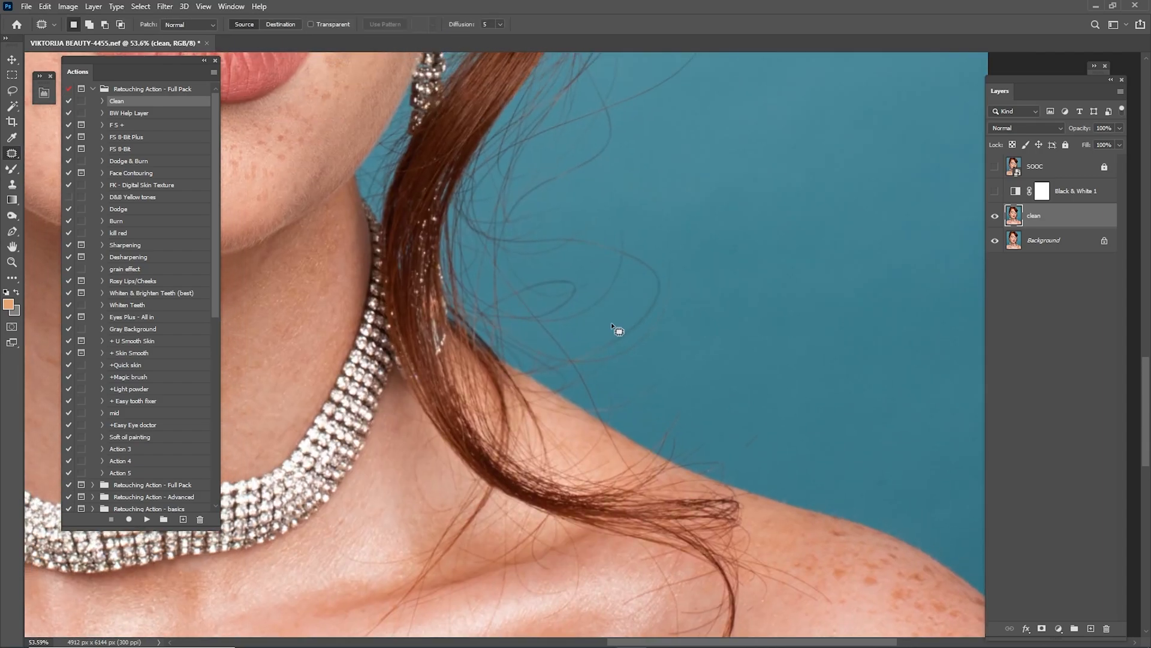
drag(588, 255, 594, 321)
key(ctrl+d)
mouse_move(674, 326)
mouse_down()
mouse_move(686, 182)
mouse_move(742, 198)
mouse_up()
scroll(696, 252, up, 5)
drag(707, 264, 768, 198)
key(ctrl+d)
scroll(727, 339, up, 5)
scroll(727, 339, right, 2)
Remove the flyaway hairs on the blue background beside the eye and temple with the Spot Healing Brush.
key(shift+j)
key(shift+j)
key(shift+j)
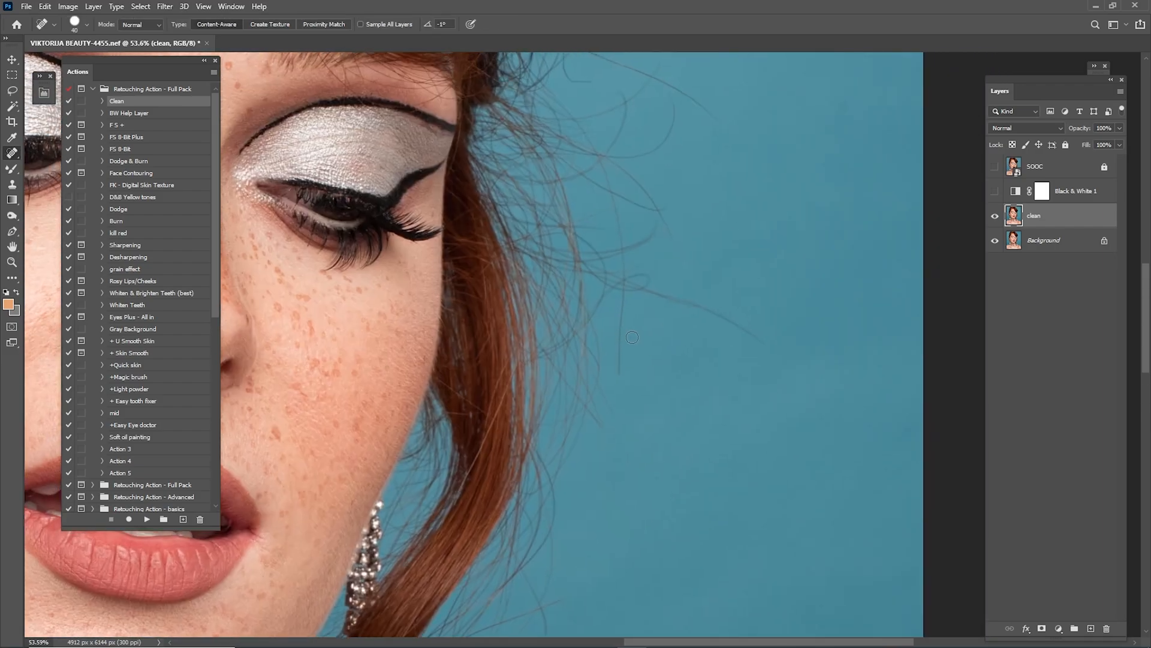
mouse_move(618, 374)
mouse_down()
mouse_move(621, 280)
mouse_move(771, 340)
mouse_move(563, 247)
mouse_move(580, 268)
mouse_up()
click(626, 288)
scroll(647, 288, up, 3)
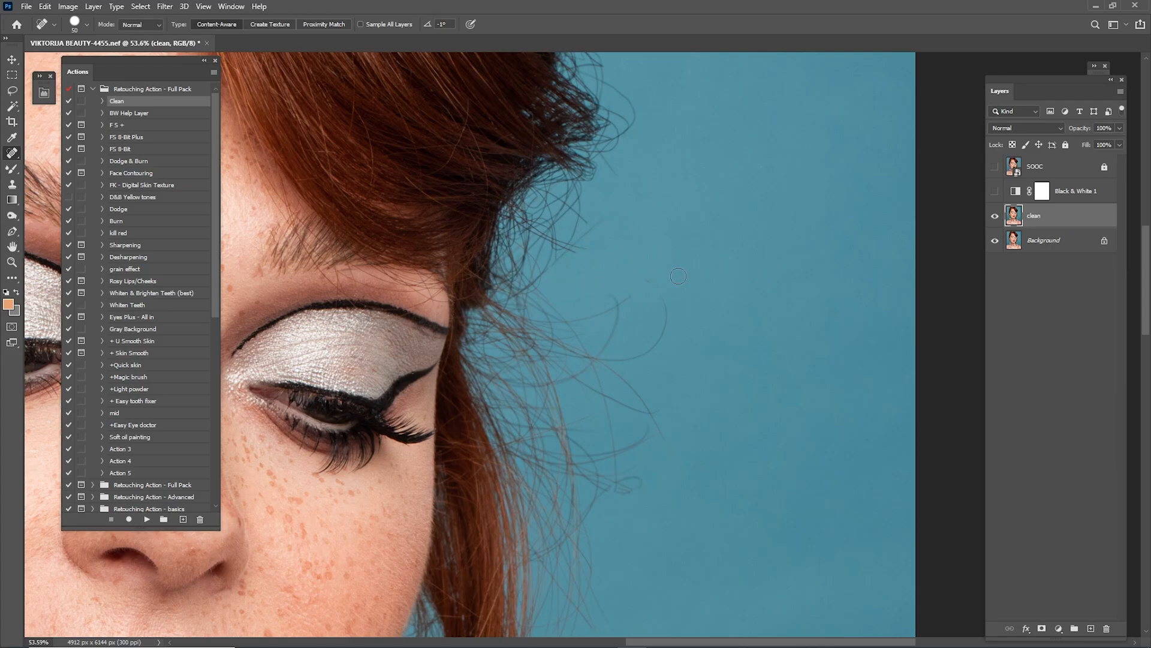
drag(756, 178, 707, 186)
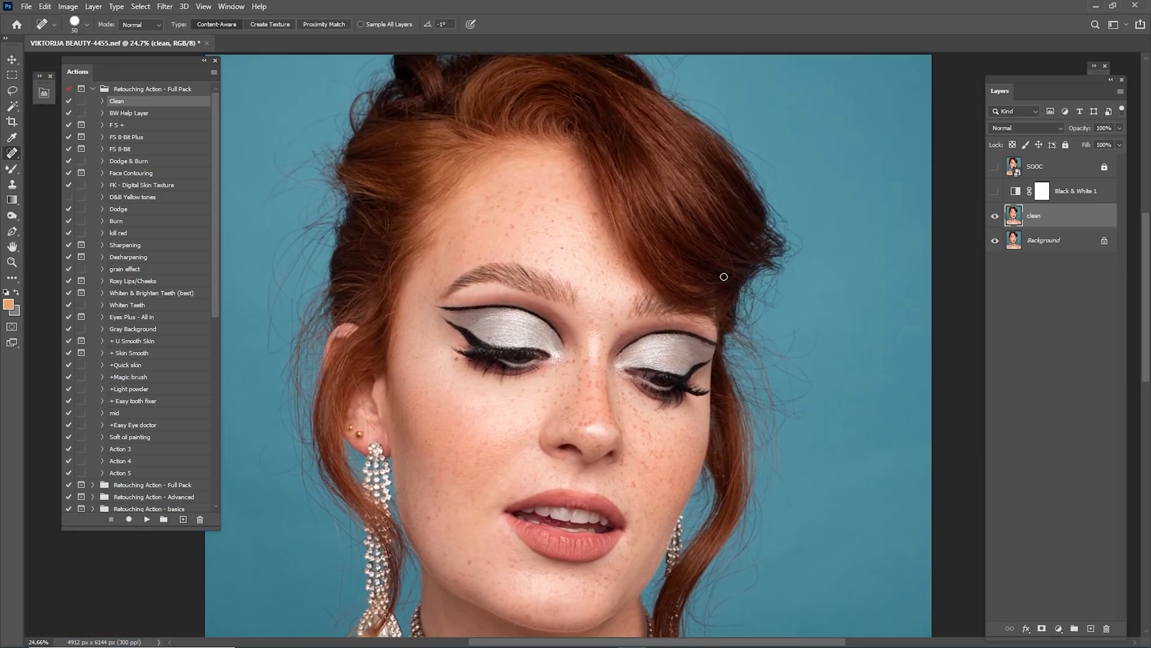
Reduce the Spot Healing Brush to size 20 and heal the stray hairs crossing the fringe above the eyebrow.
drag(674, 263, 730, 290)
drag(654, 331, 694, 280)
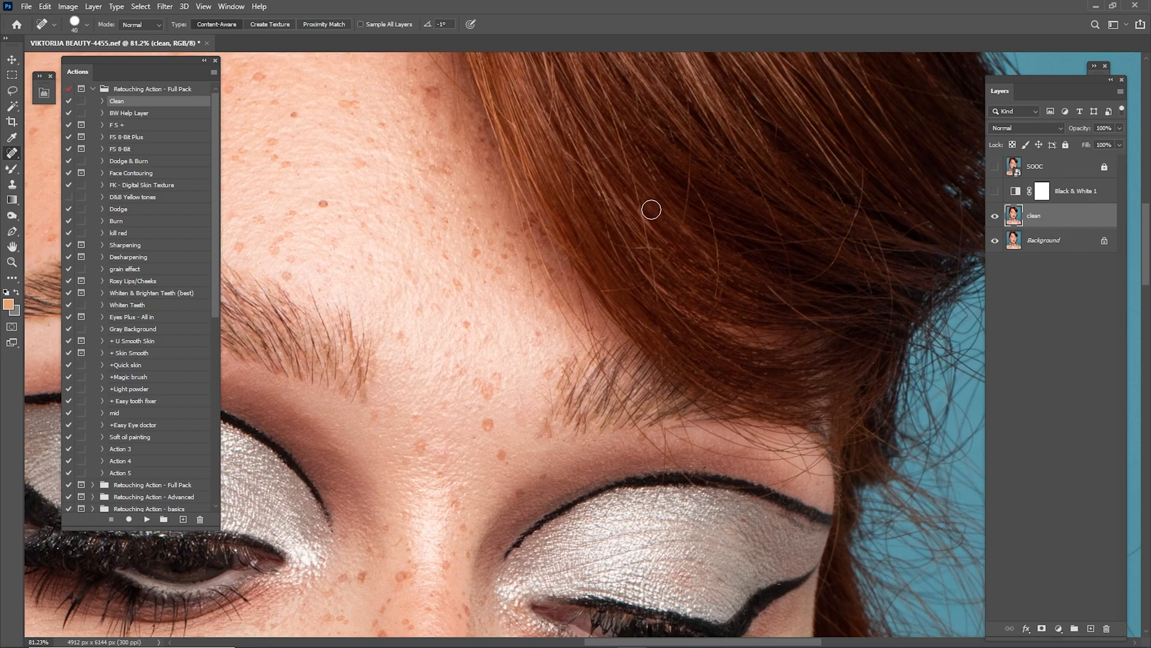
key([)
key([)
key([)
key([)
key([)
mouse_move(651, 279)
mouse_down()
mouse_move(685, 222)
mouse_move(693, 166)
mouse_up()
drag(709, 206, 721, 315)
scroll(691, 342, up, 1)
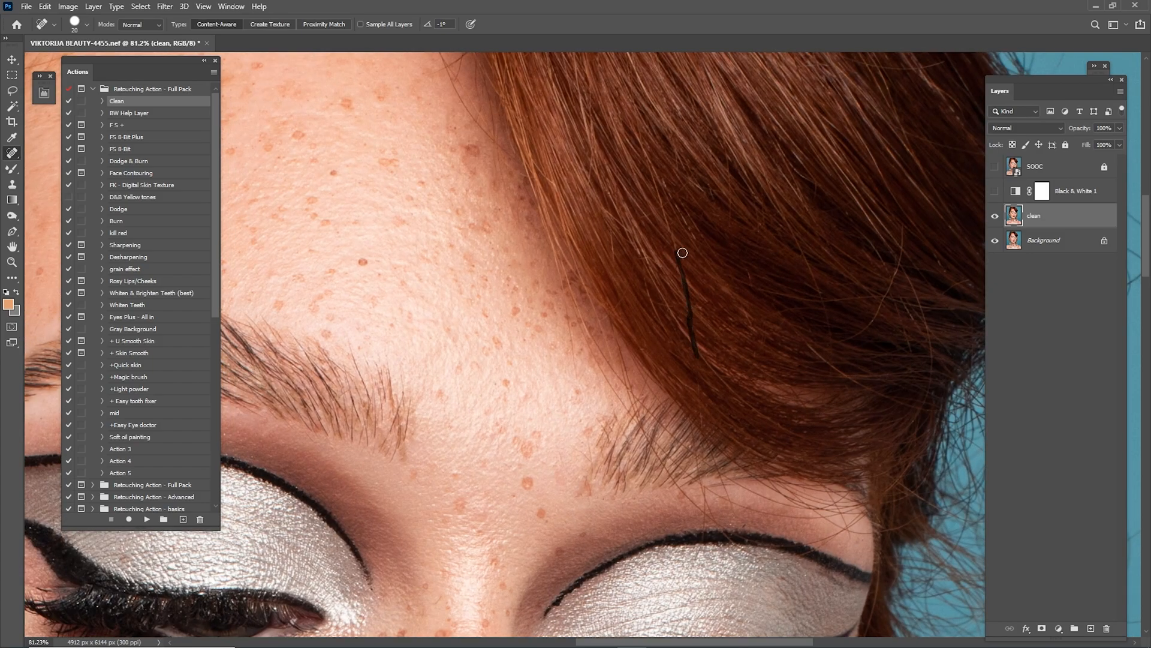
Heal the crossing hairs on the dark outer part of the fringe near the temple with the Spot Healing Brush.
scroll(679, 278, up, 2)
drag(778, 292, 662, 196)
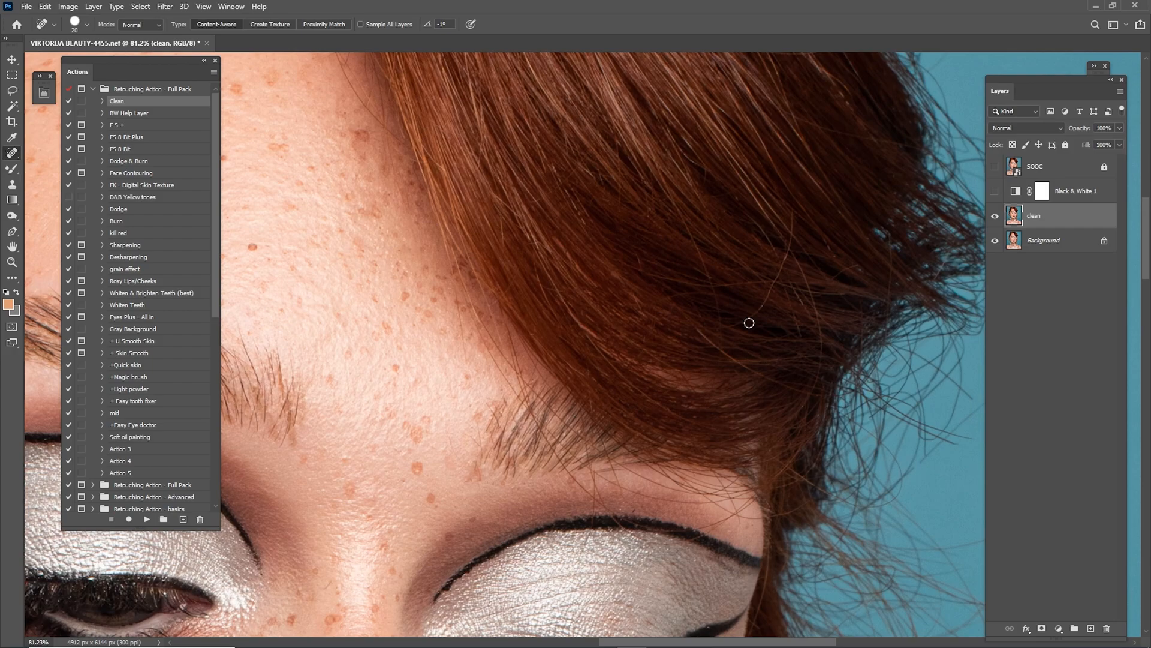
drag(736, 325, 785, 255)
drag(790, 213, 770, 292)
mouse_move(698, 331)
mouse_down()
mouse_move(743, 361)
mouse_move(698, 310)
mouse_move(732, 344)
mouse_up()
mouse_move(792, 240)
mouse_down()
mouse_move(773, 329)
mouse_move(748, 321)
mouse_up()
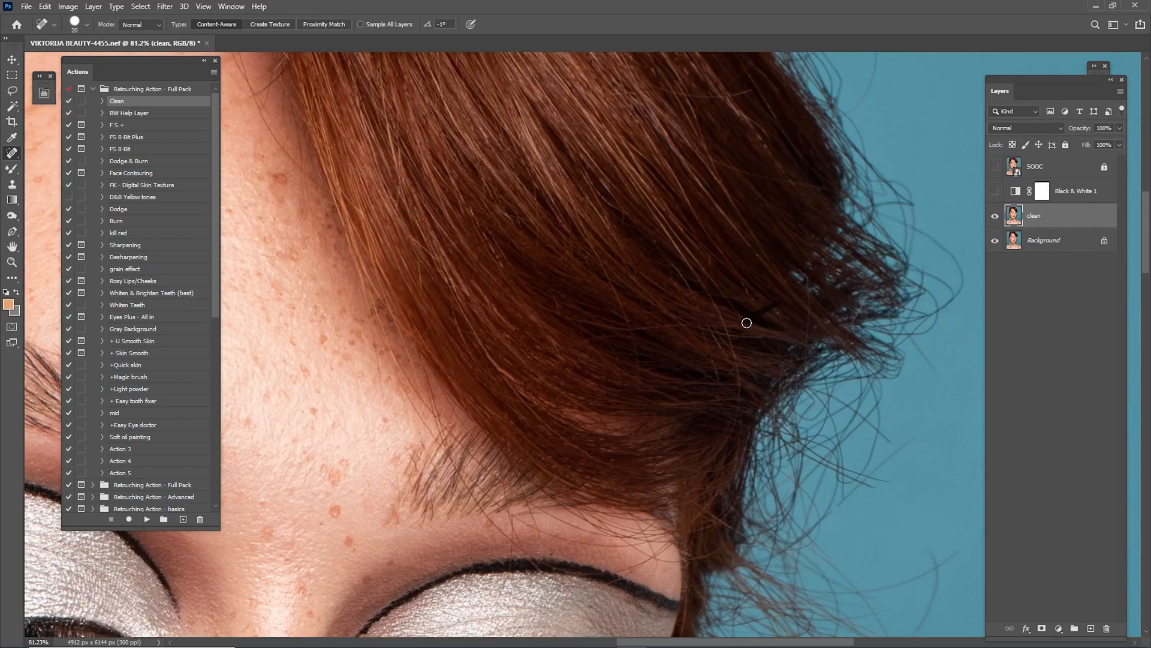
drag(811, 278, 811, 351)
Clean the loose strands along the fringe beside the forehead with the Spot Healing Brush.
drag(561, 265, 737, 350)
drag(653, 317, 712, 320)
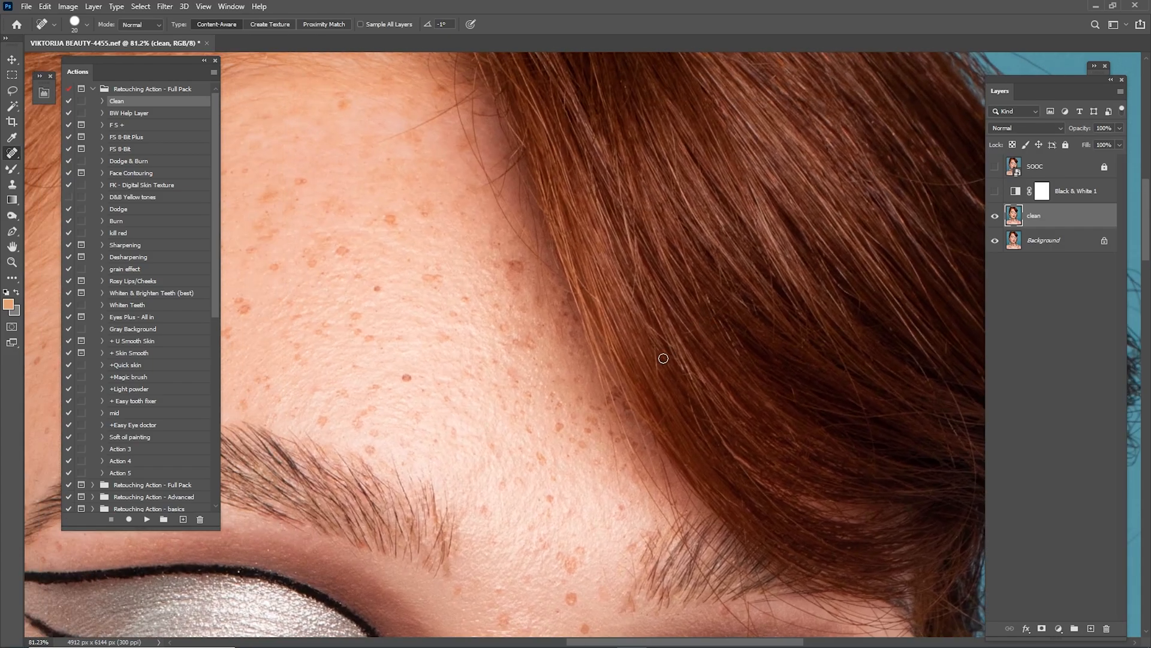
drag(591, 282, 714, 407)
mouse_move(629, 304)
mouse_down()
mouse_move(709, 324)
mouse_move(735, 311)
mouse_up()
mouse_move(607, 281)
mouse_down()
mouse_move(709, 221)
mouse_move(746, 305)
mouse_move(687, 246)
mouse_up()
drag(776, 159, 714, 314)
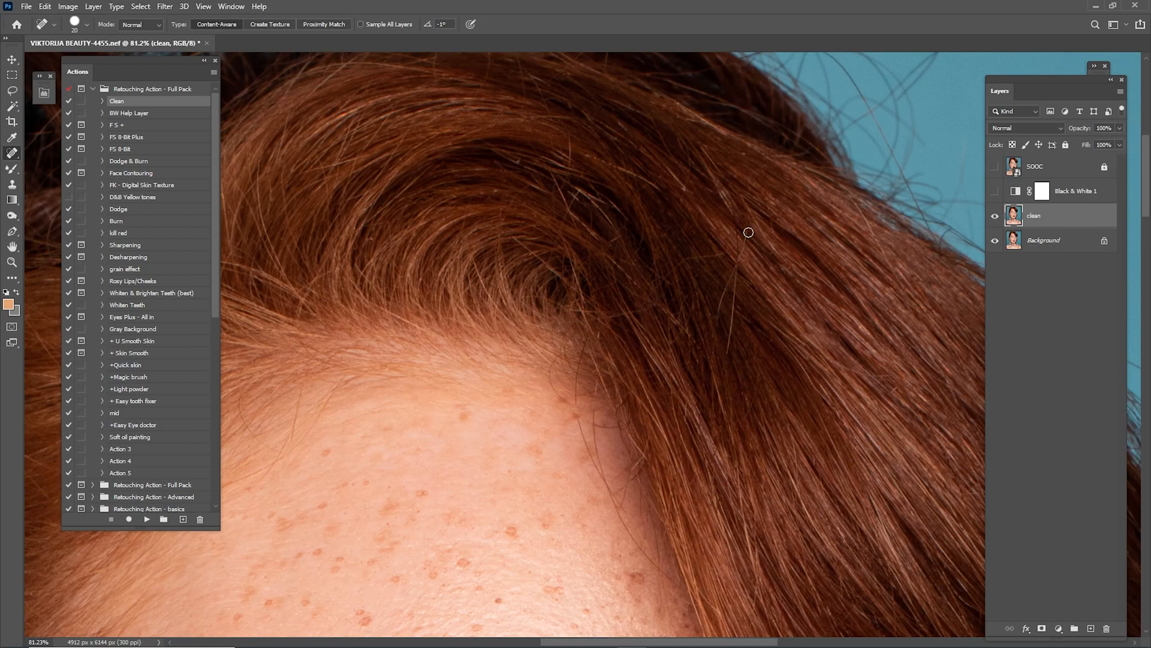
Heal the stray hairs crossing the parting above the forehead with the Spot Healing Brush.
mouse_move(743, 220)
mouse_down()
mouse_move(720, 306)
mouse_move(736, 271)
mouse_move(732, 223)
mouse_up()
drag(735, 204, 778, 268)
drag(728, 196, 734, 228)
drag(635, 280, 713, 272)
mouse_move(672, 359)
mouse_down()
mouse_move(716, 263)
mouse_move(707, 313)
mouse_move(659, 259)
mouse_move(660, 300)
mouse_move(684, 312)
mouse_move(810, 267)
mouse_up()
scroll(708, 329, down, 6)
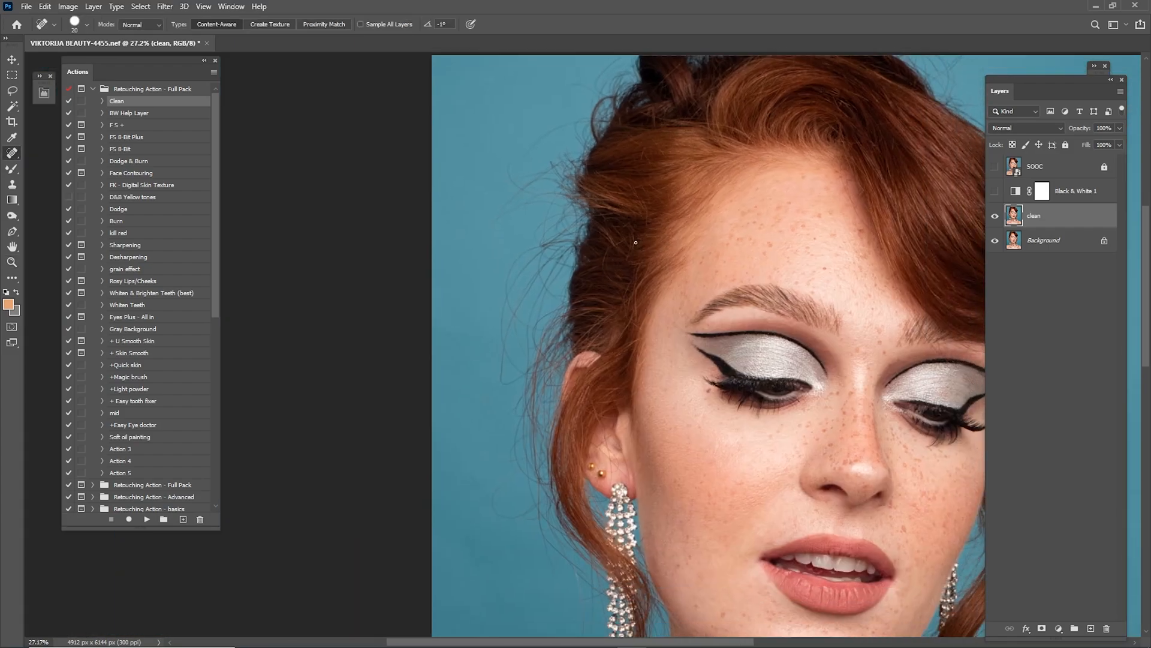
scroll(666, 252, up, 1)
scroll(690, 234, down, 3)
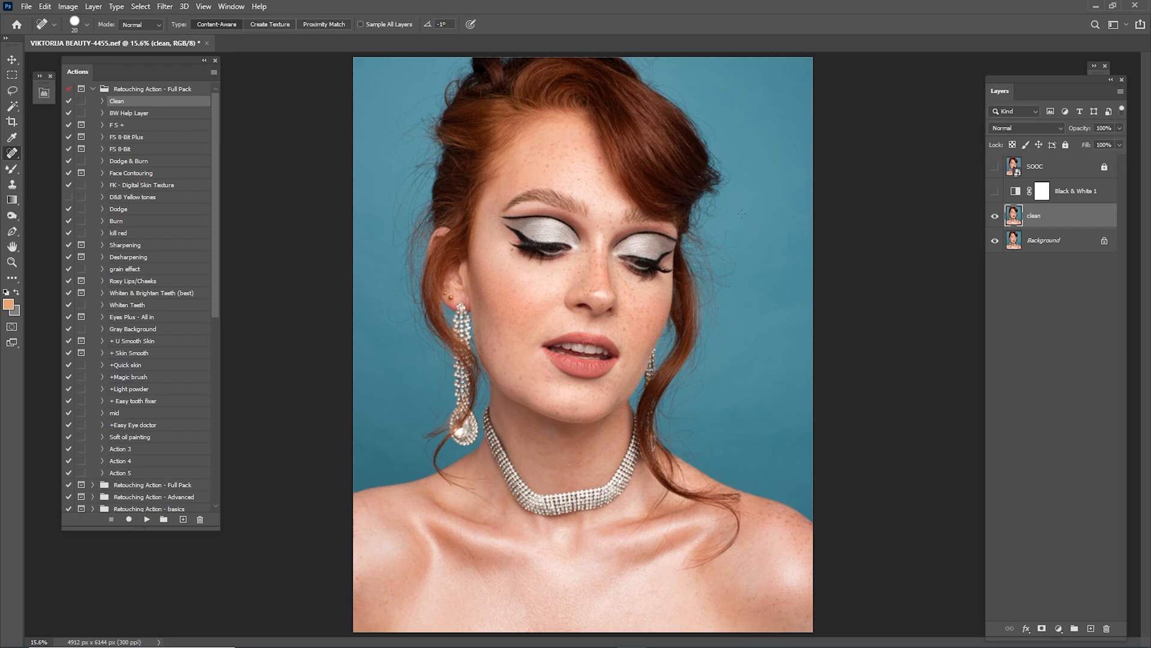
Select the Clone Stamp tool, and compare the portrait with and without the clean layer.
click(11, 152)
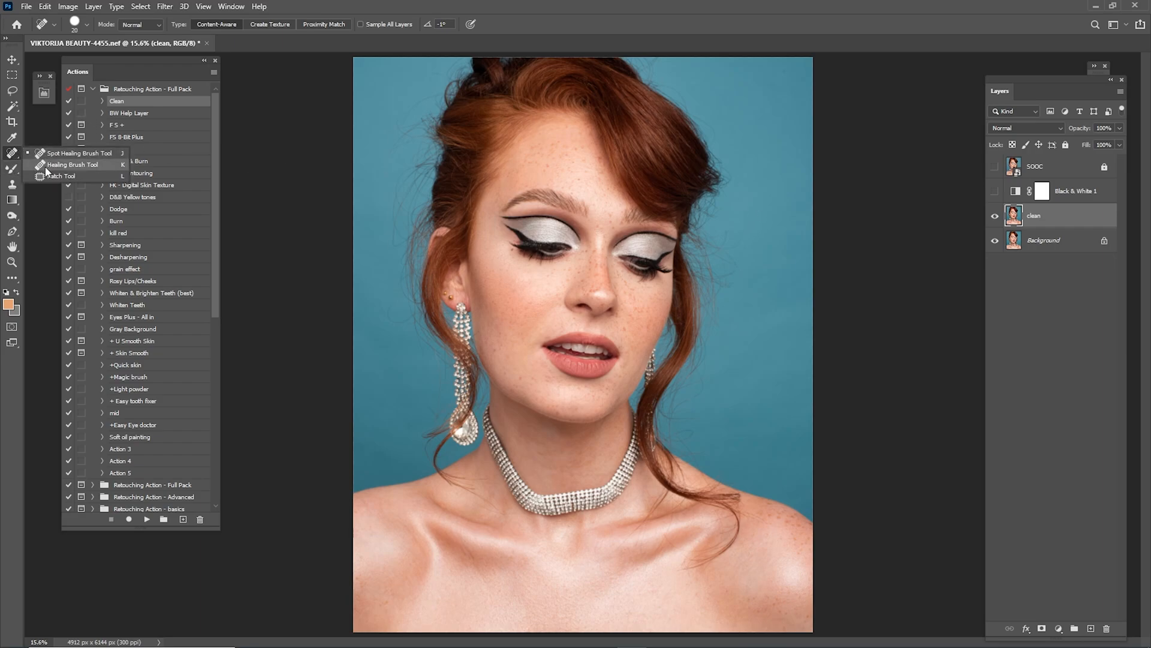
click(11, 184)
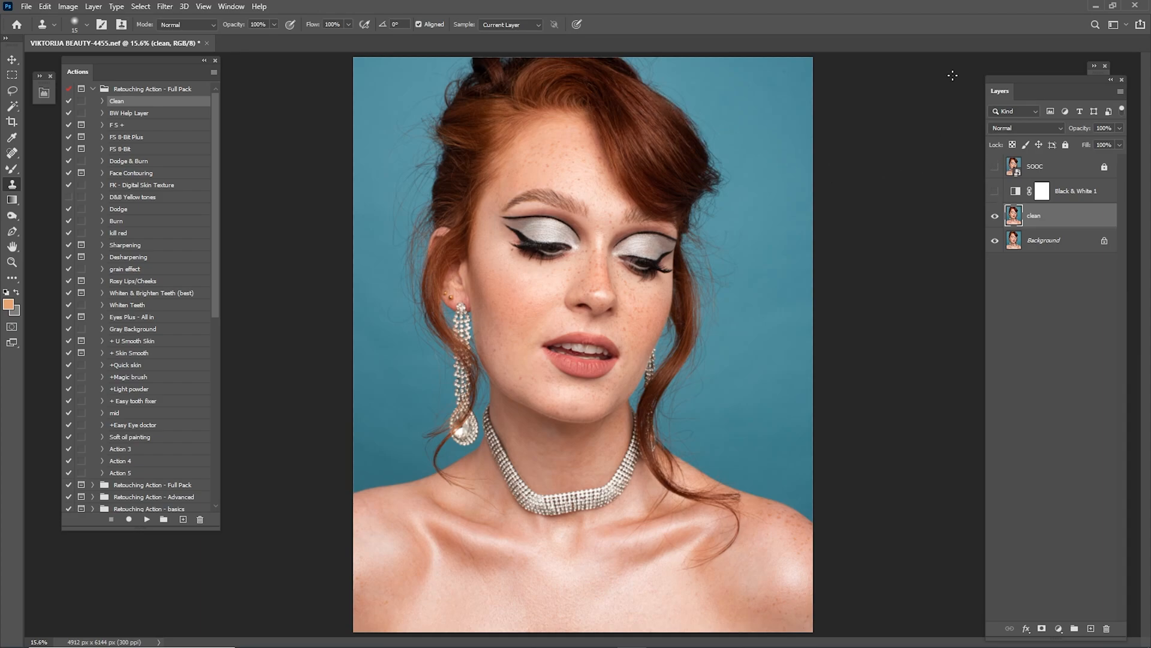
click(994, 217)
click(994, 217)
click(994, 217)
click(994, 217)
Merge the clean layer with the Background layer, and duplicate the merged Background.
shift+click(1054, 241)
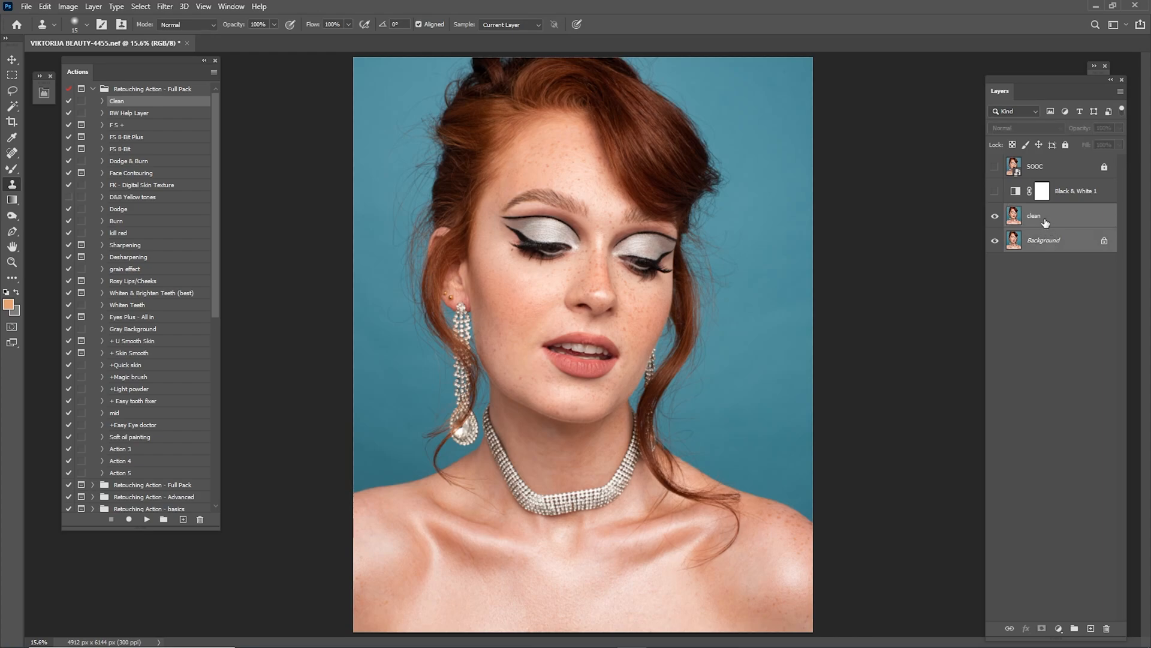
right_click(1042, 235)
click(936, 491)
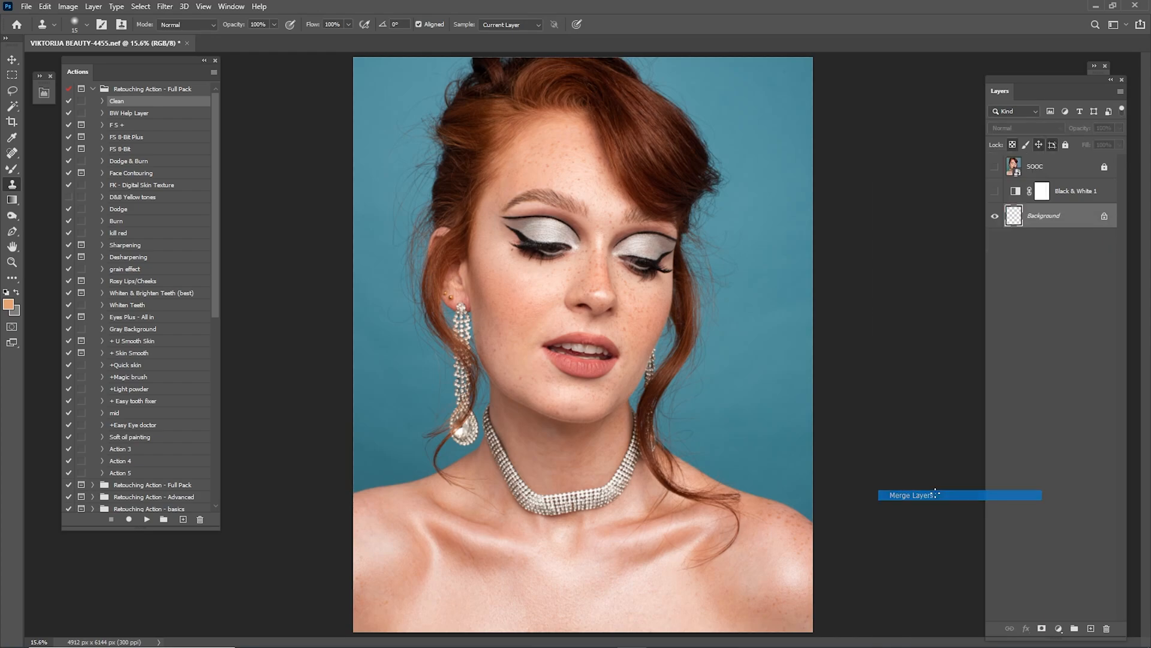
drag(1045, 217, 1091, 627)
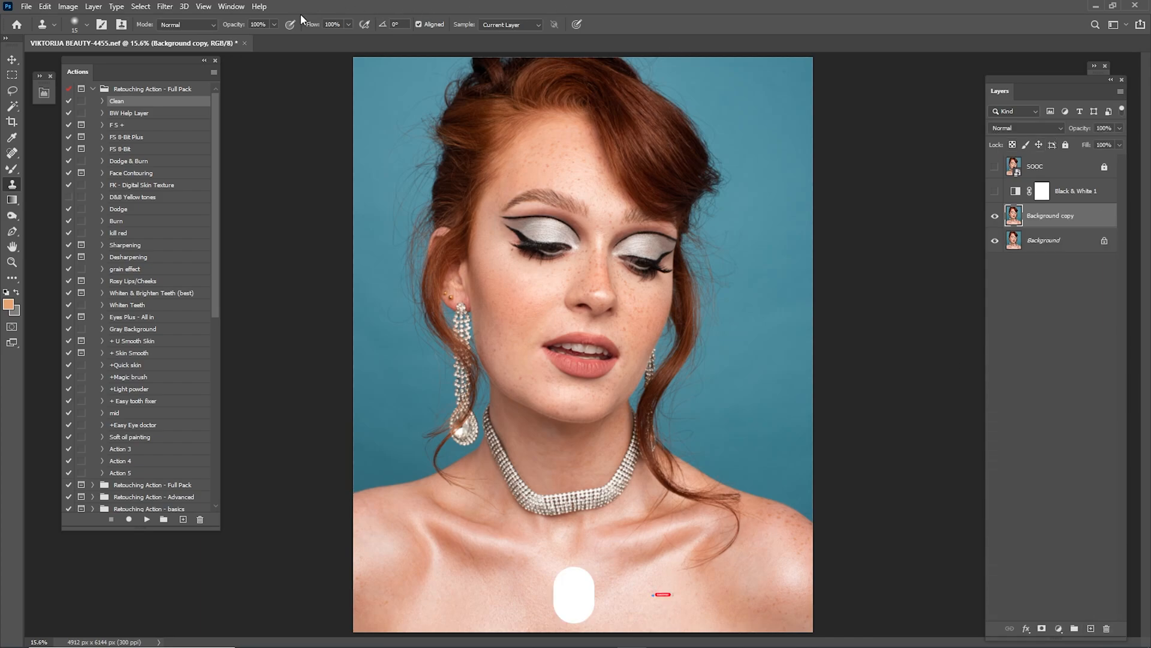
Liquify the Background copy with a large Forward Warp brush at pressure 9 and density 5, subtly reshaping the hair, neck and shoulders.
click(160, 6)
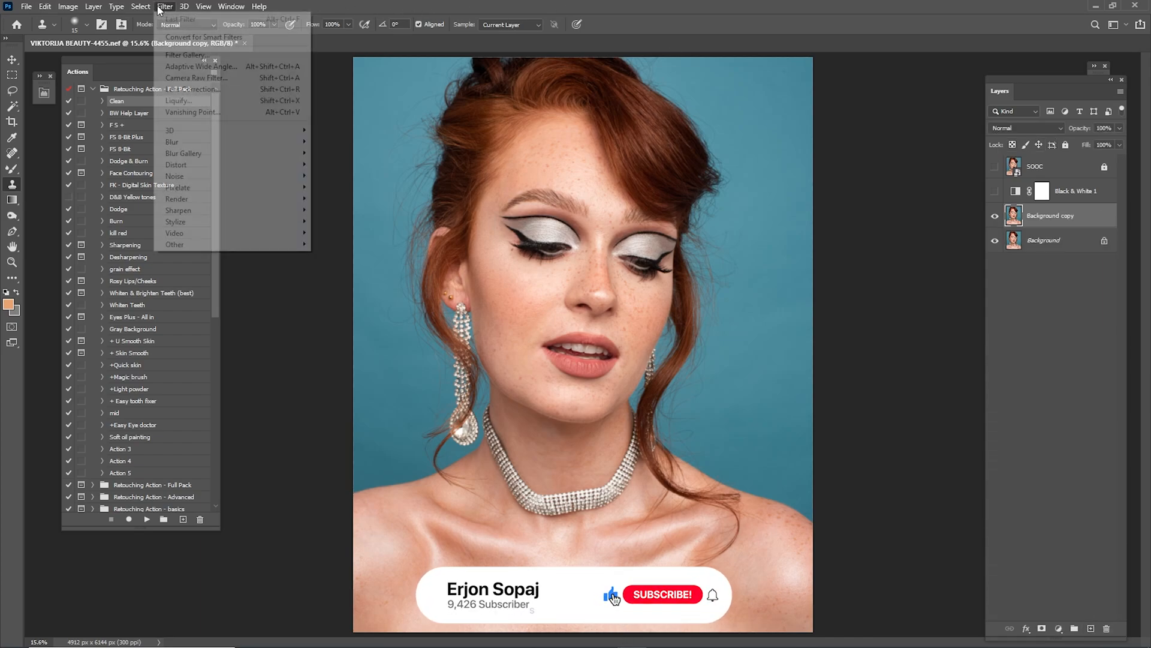
click(202, 102)
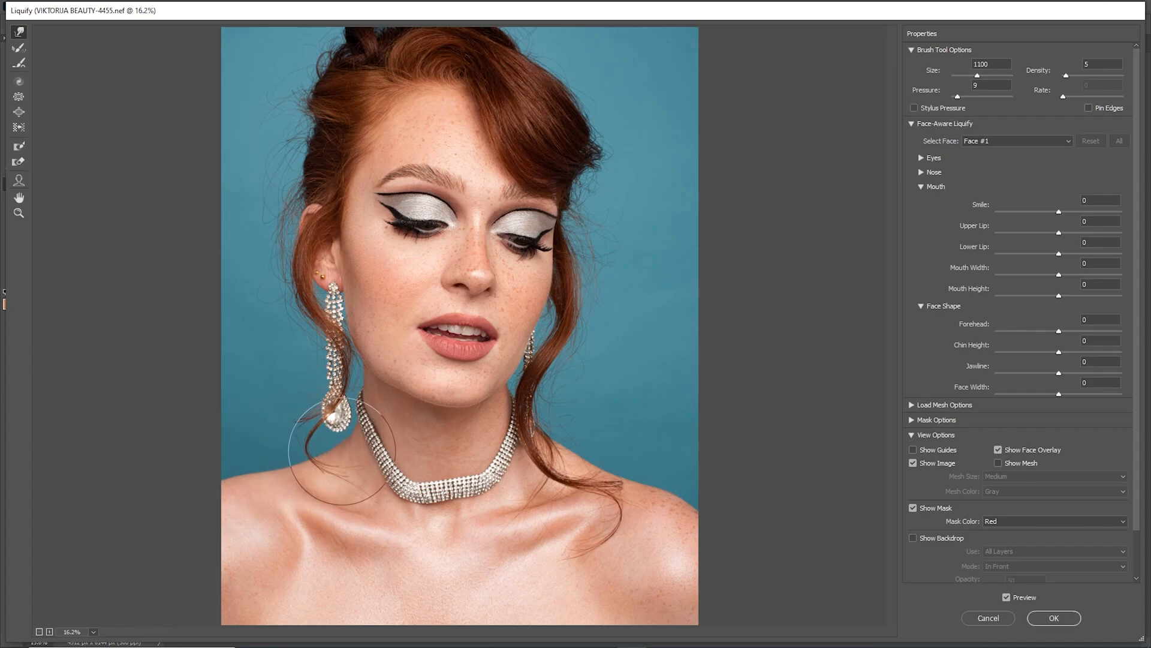
key(bracketleft)
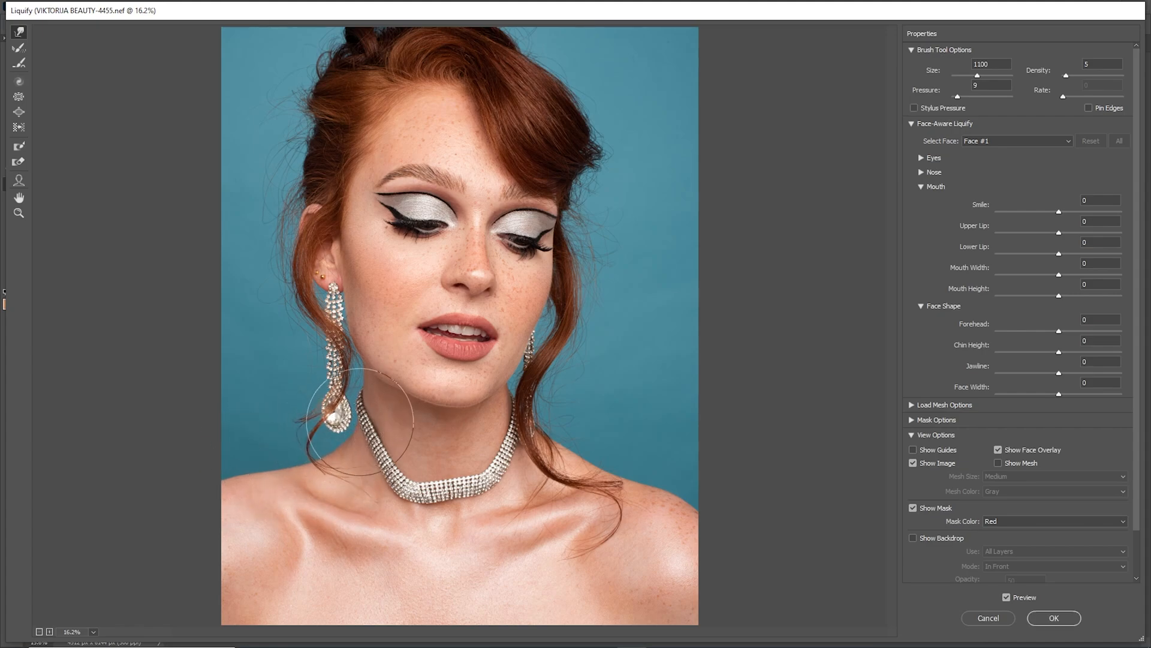
key(bracketright)
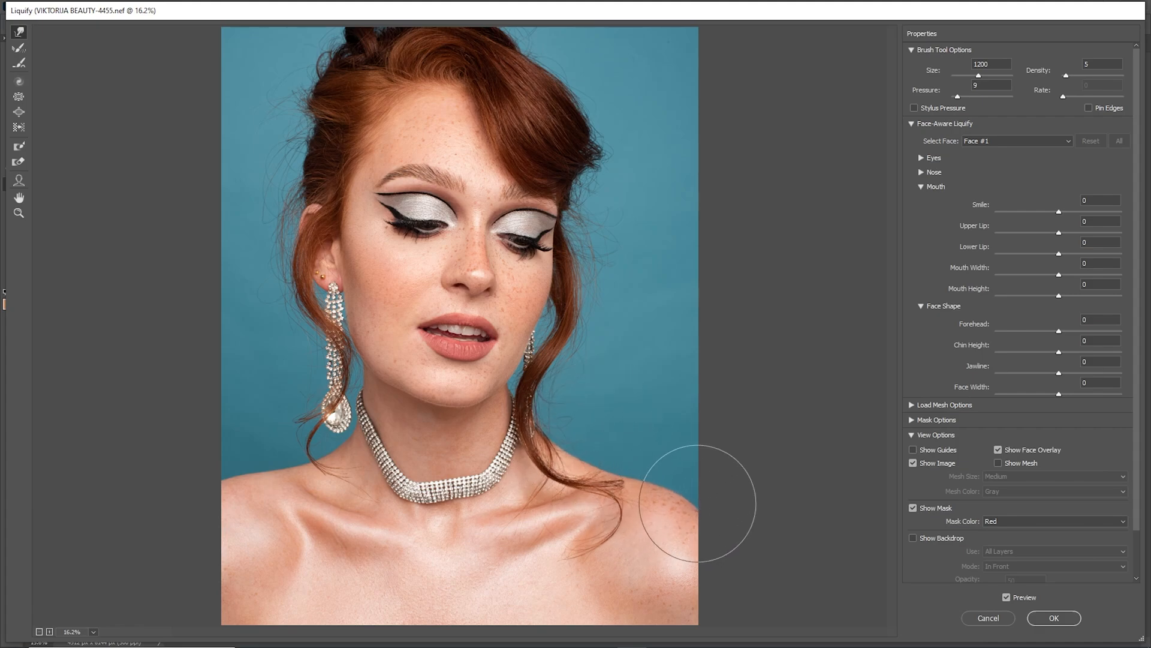
key(bracketright)
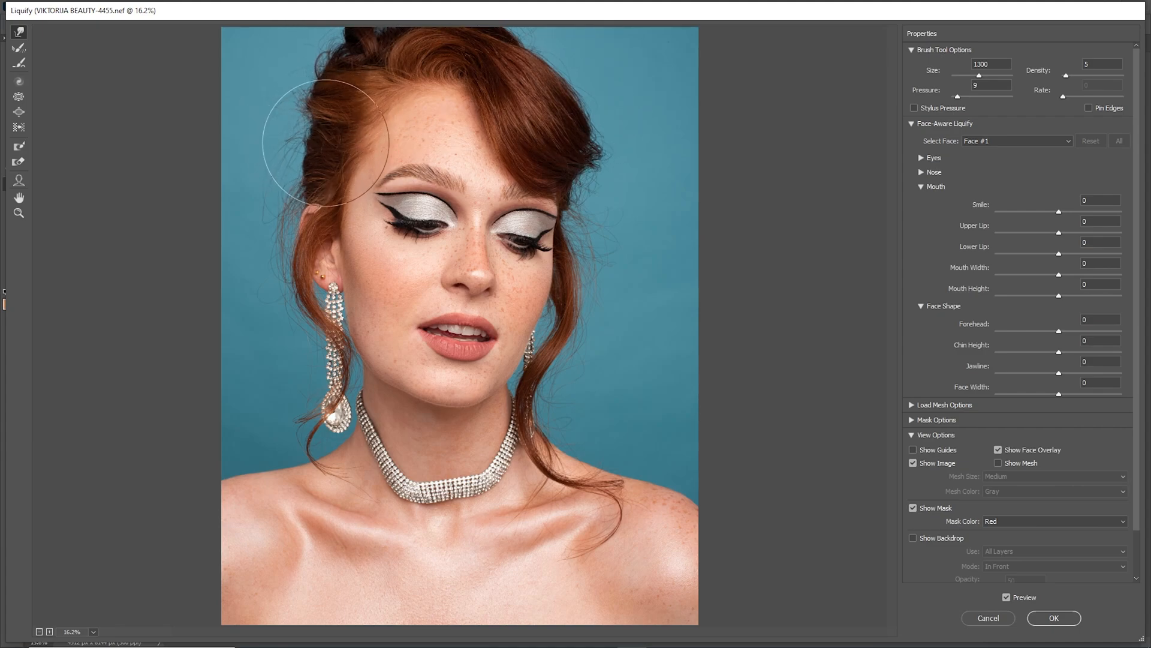
key(bracketleft)
key(bracketleft)
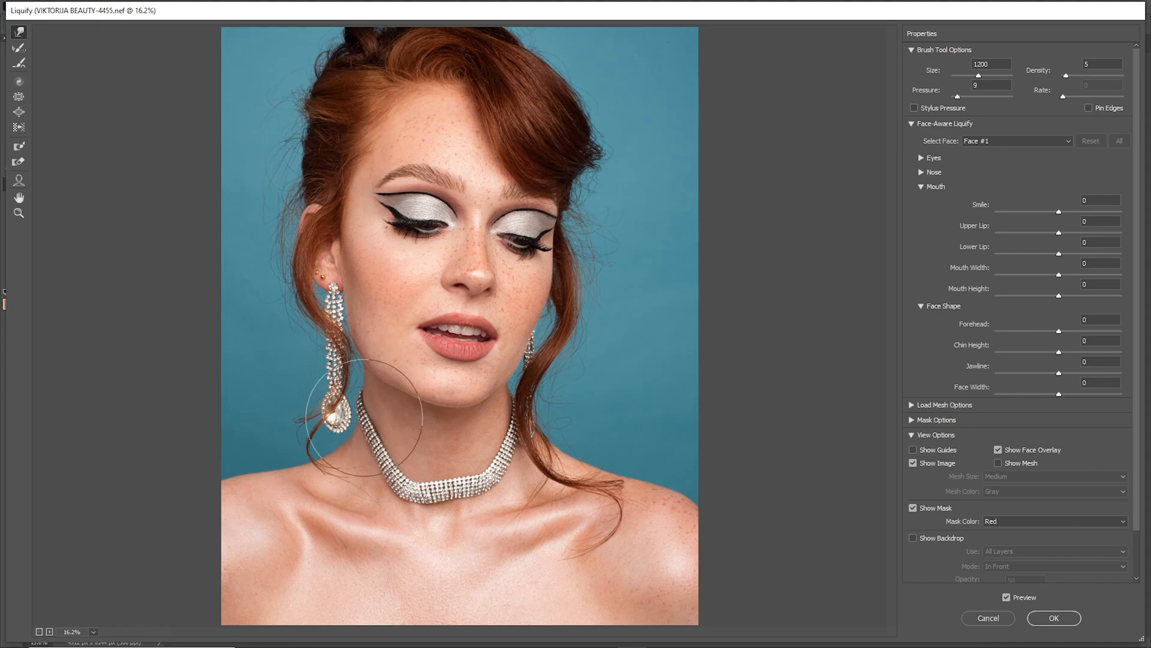
key(bracketright)
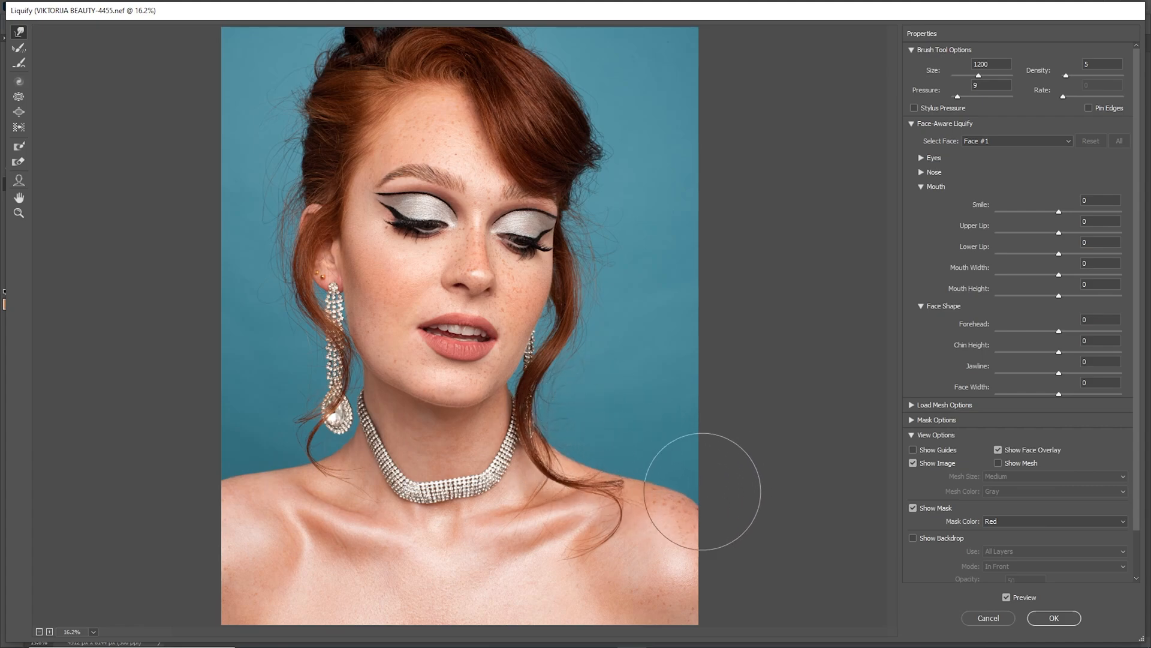
key(bracketright)
key(Return)
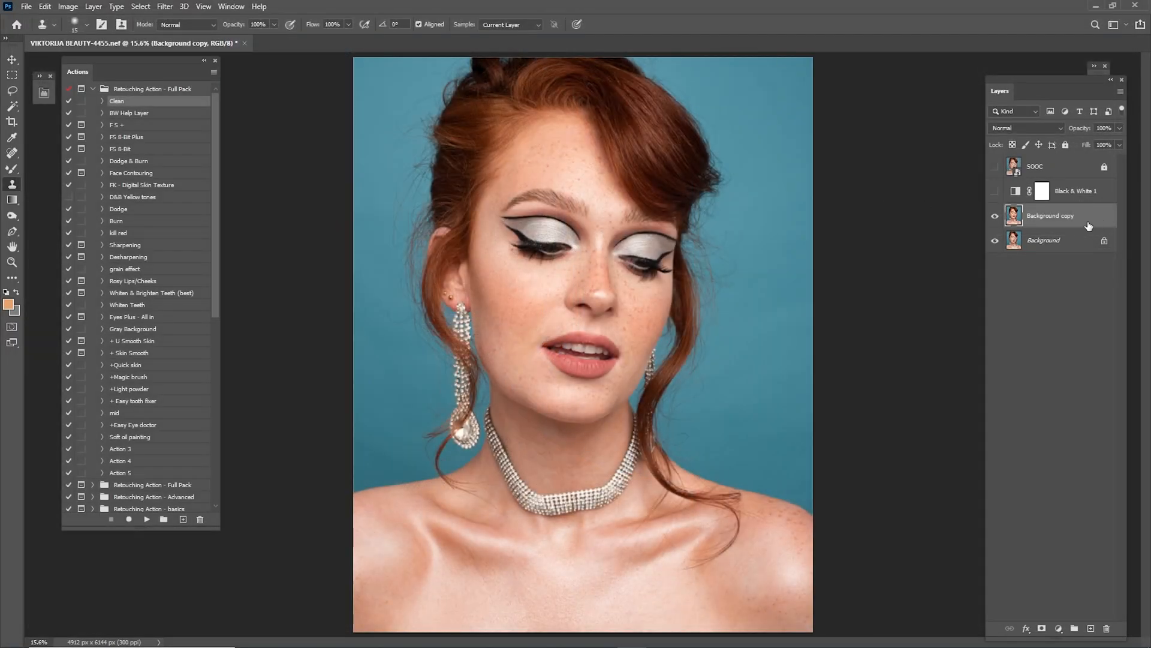
Compare the portrait before and after Liquify by toggling the Background copy's visibility.
click(995, 216)
click(996, 217)
click(996, 216)
click(996, 216)
click(996, 217)
click(996, 217)
Merge the Background copy with the Background layer.
shift+click(1070, 242)
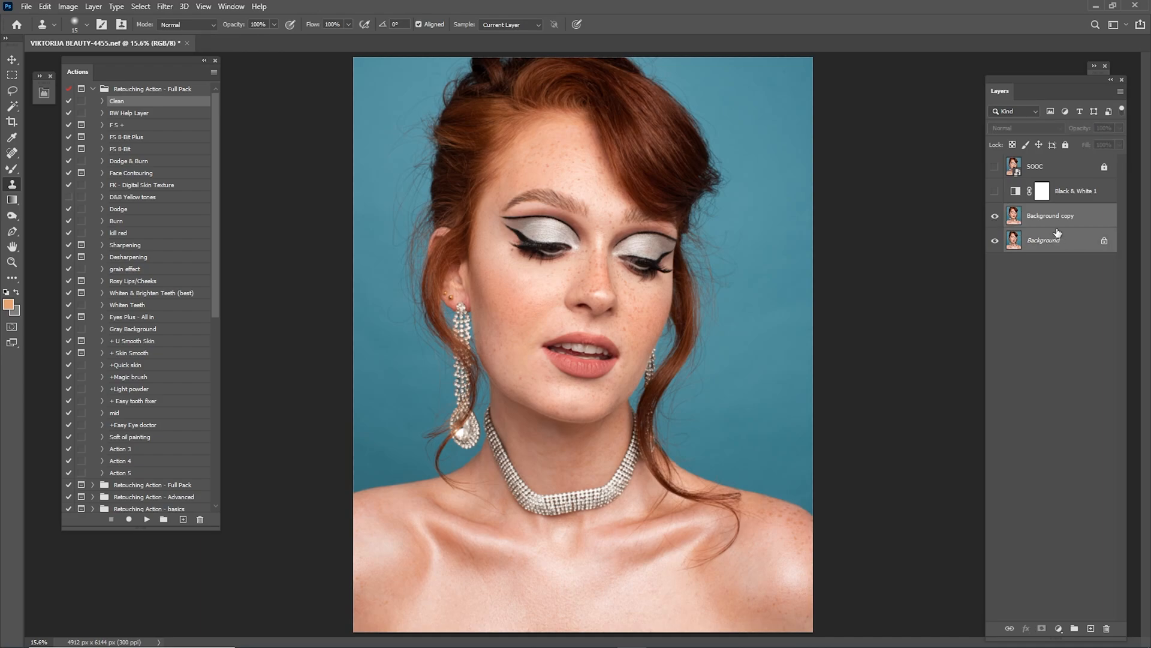
right_click(1056, 224)
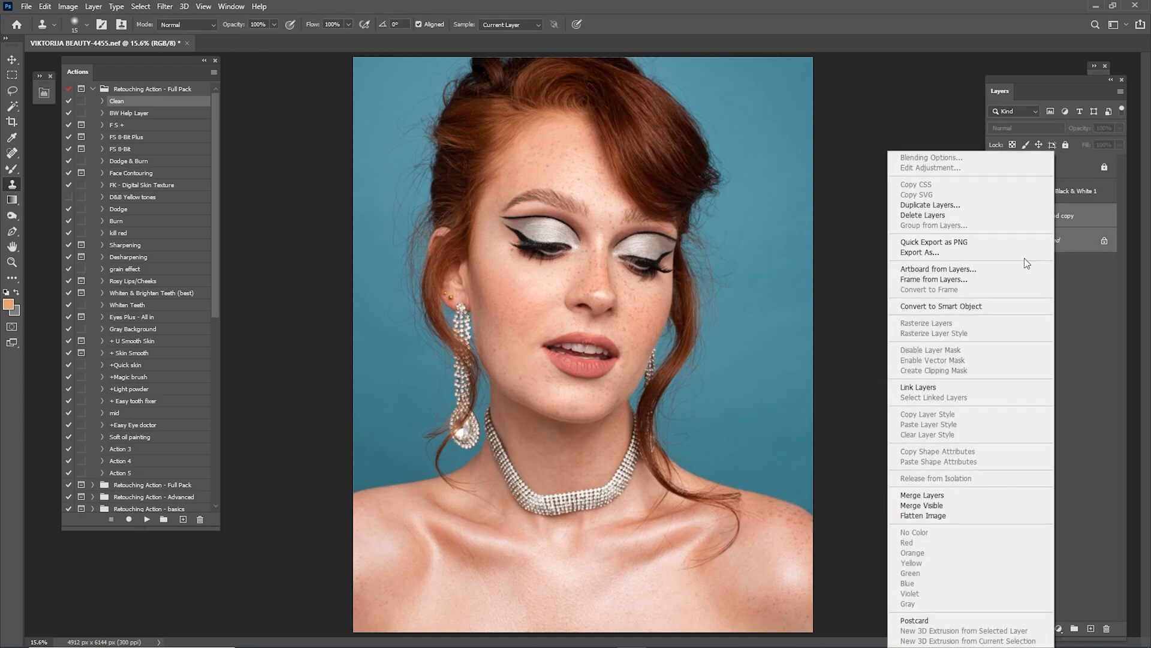
click(952, 493)
key(z)
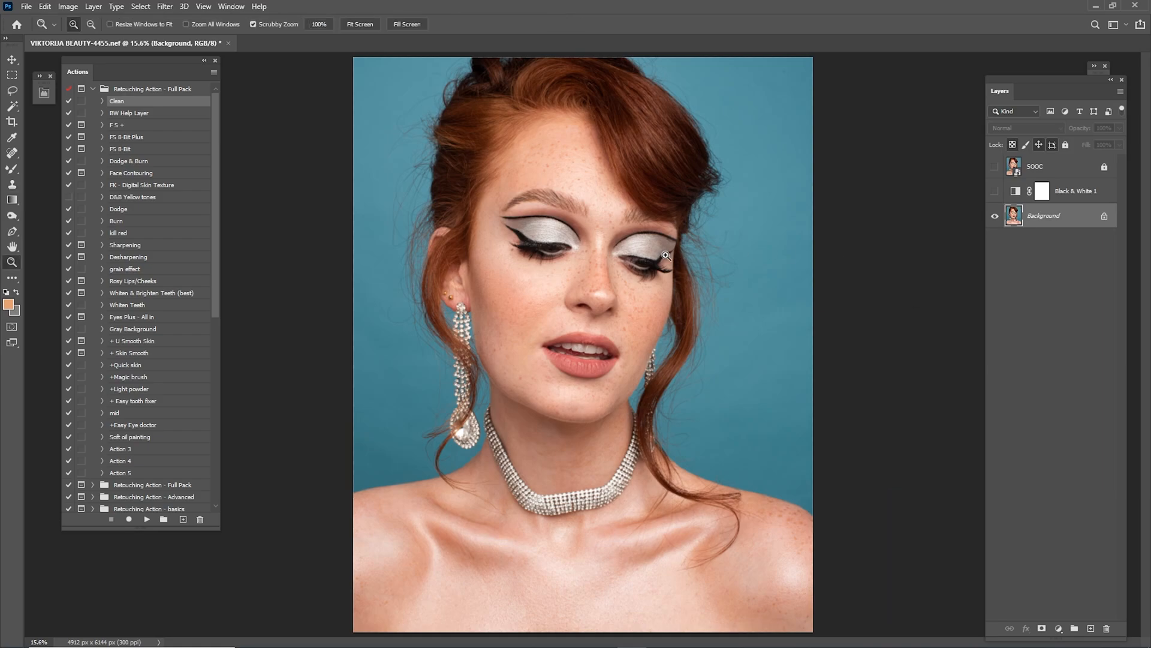
Run the F S + action to start frequency separation on the Background layer.
drag(593, 295, 661, 439)
drag(650, 387, 671, 249)
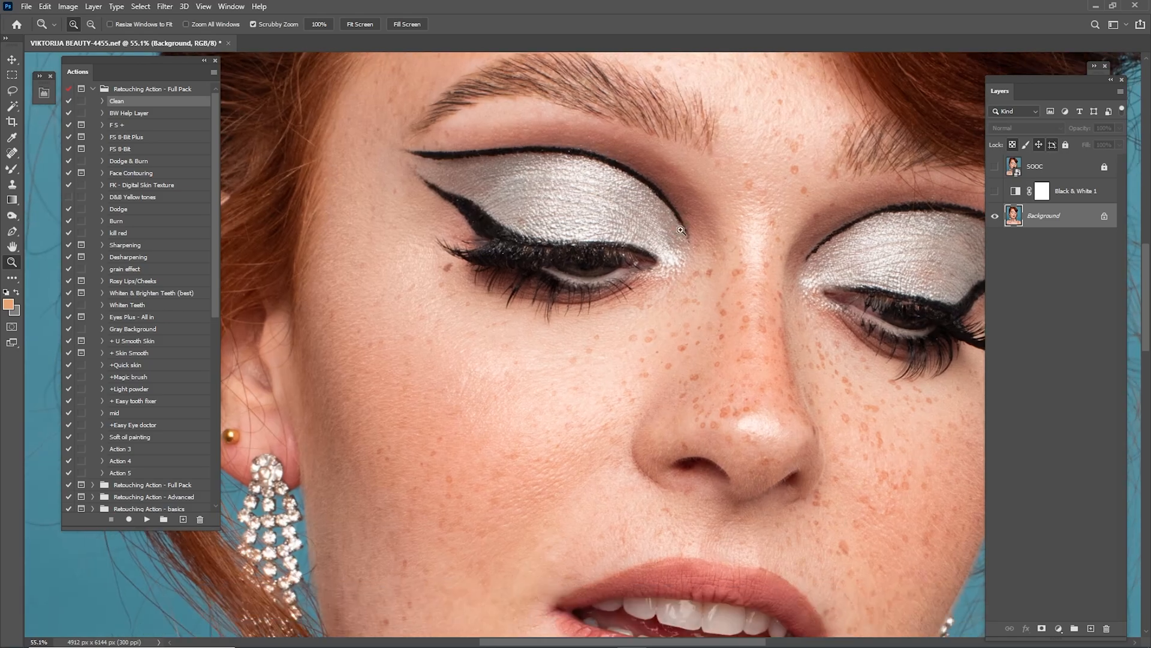
key(ctrl+0)
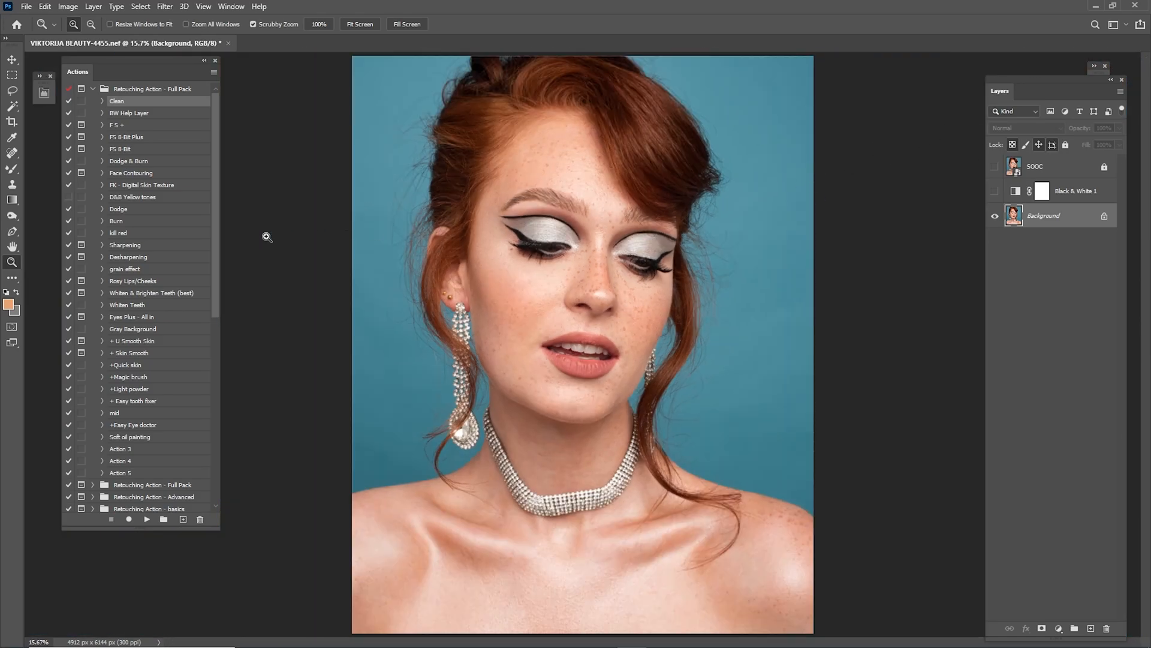
click(127, 126)
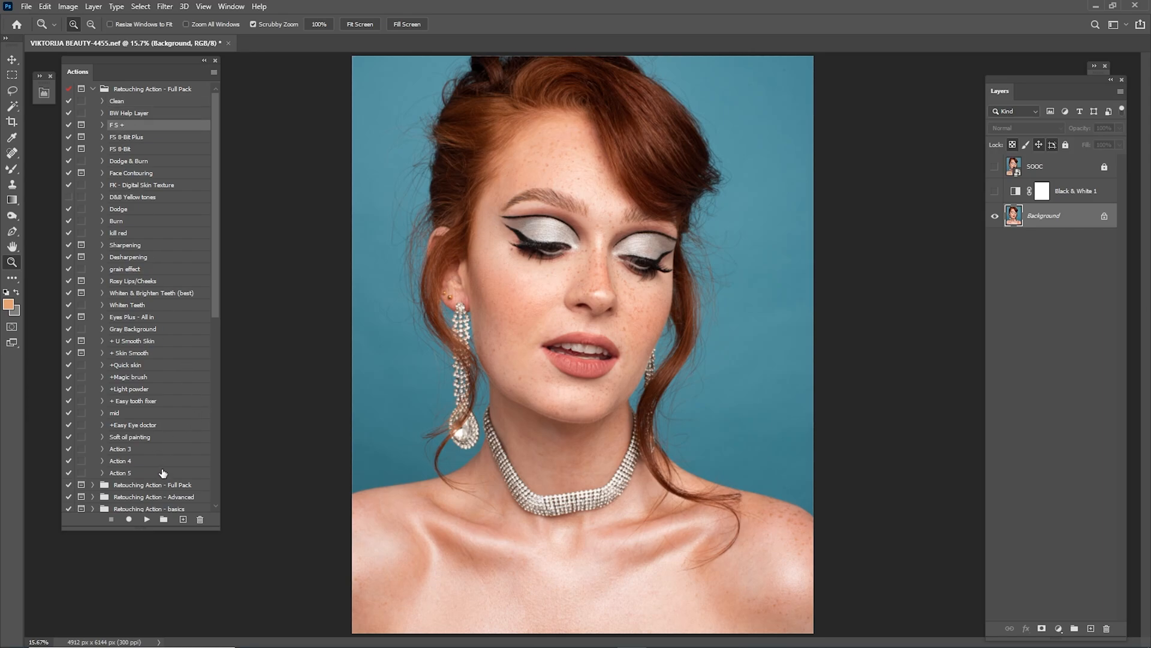
click(147, 520)
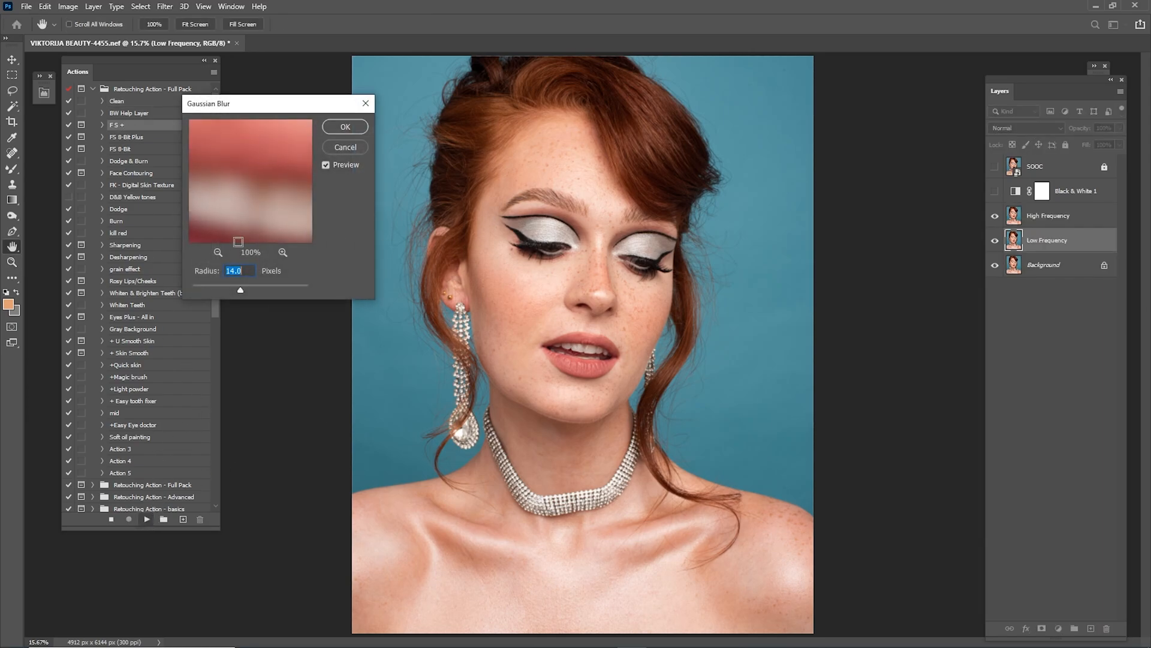
Frame the model's face in the Gaussian Blur preview to judge the blur on the Low Frequency layer.
click(218, 252)
click(218, 252)
click(219, 252)
click(219, 252)
click(218, 251)
click(218, 251)
click(218, 252)
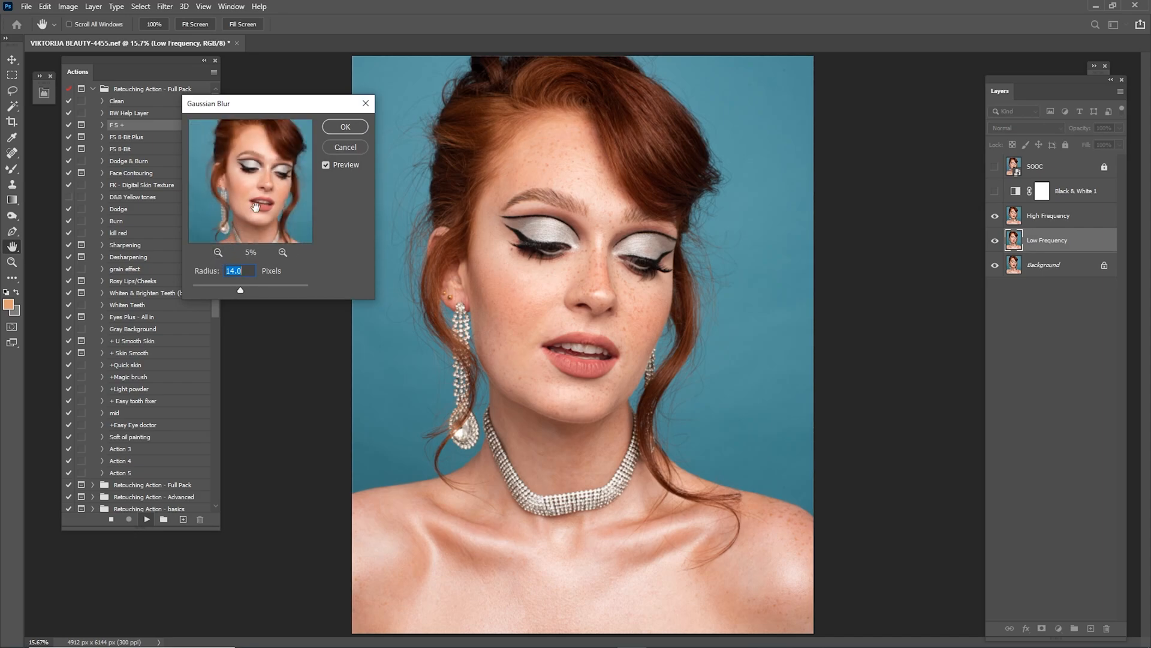
click(283, 251)
click(282, 252)
click(282, 252)
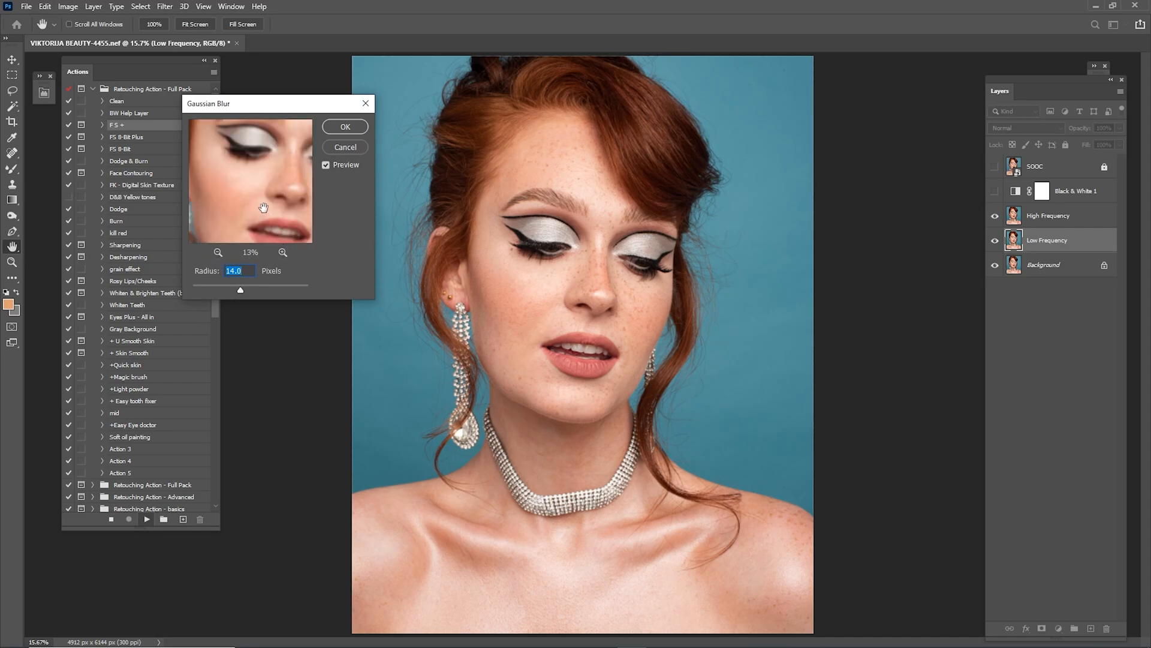
Lower the Gaussian Blur radius to 0.1 pixels and inspect the skin detail closely in the preview.
drag(242, 289, 149, 259)
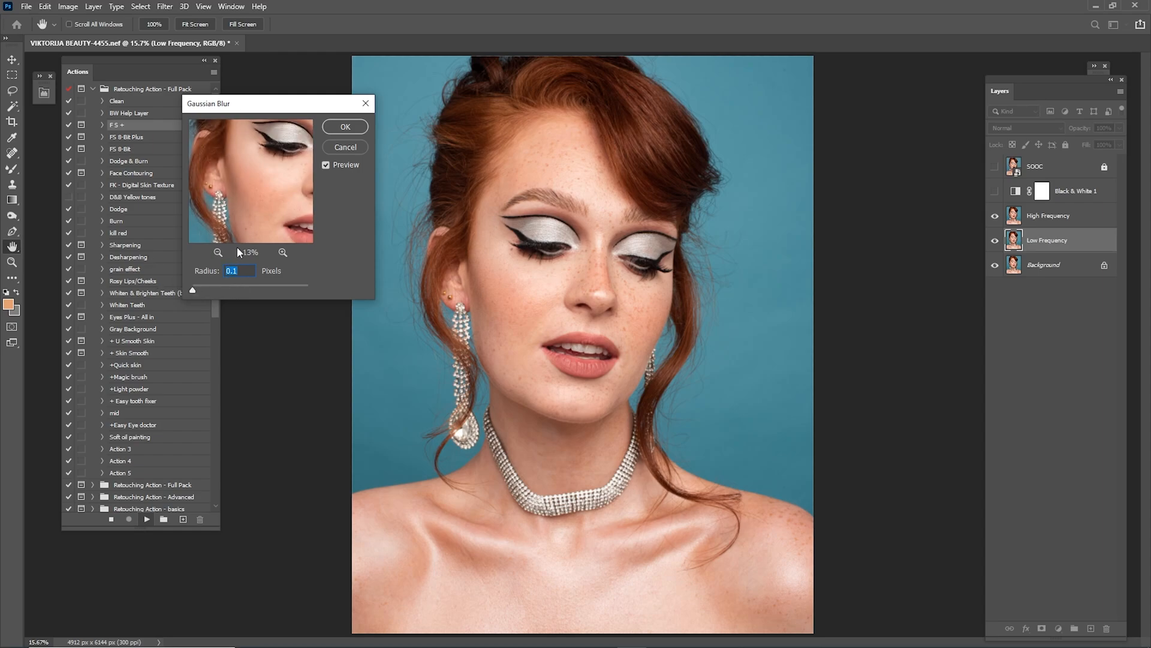
click(282, 252)
click(282, 251)
click(283, 252)
click(282, 252)
drag(265, 204, 245, 240)
click(219, 251)
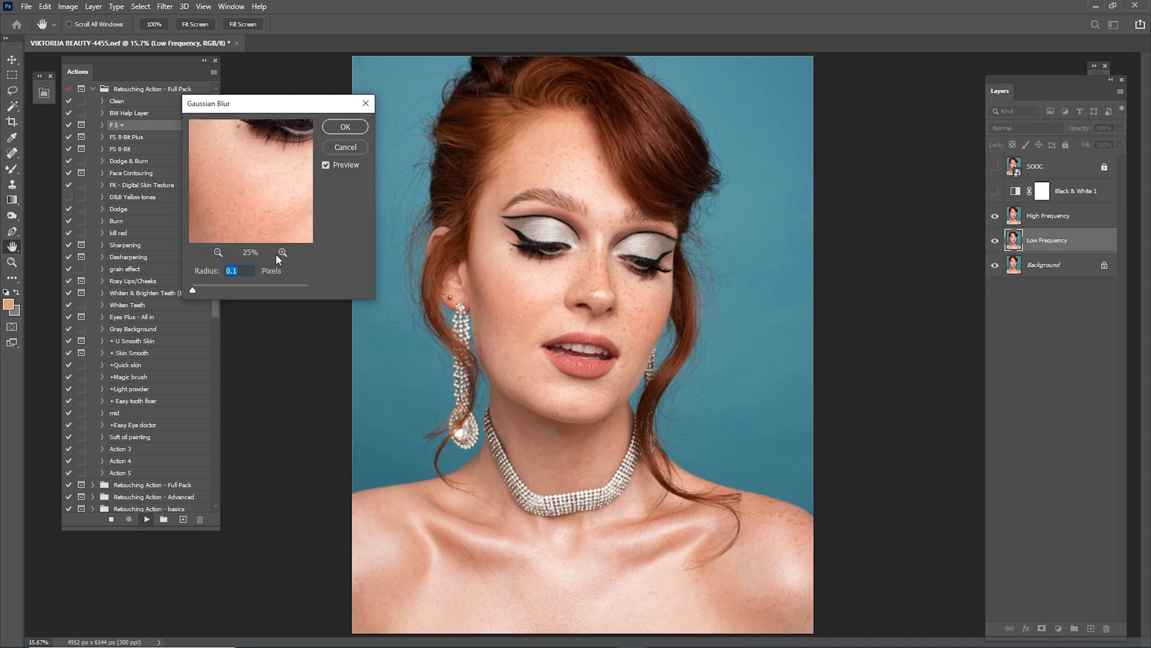
click(218, 252)
click(218, 252)
drag(267, 200, 274, 233)
Set the Gaussian Blur radius to 8 pixels and apply it to the Low Frequency layer.
drag(196, 291, 229, 296)
click(218, 252)
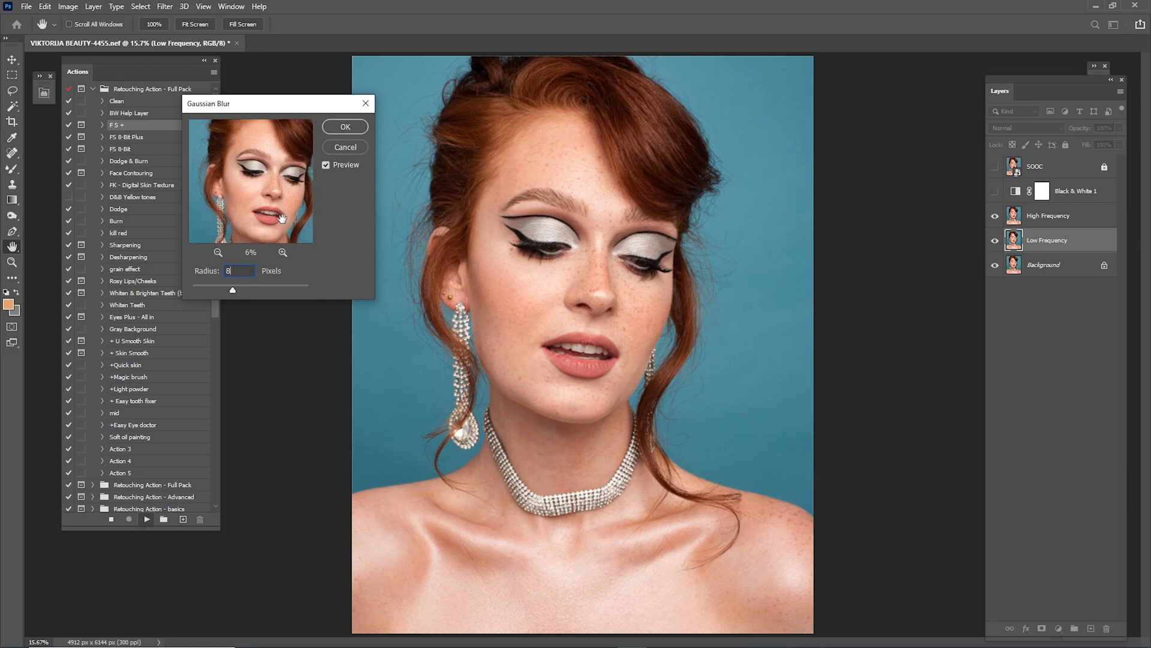
key(Return)
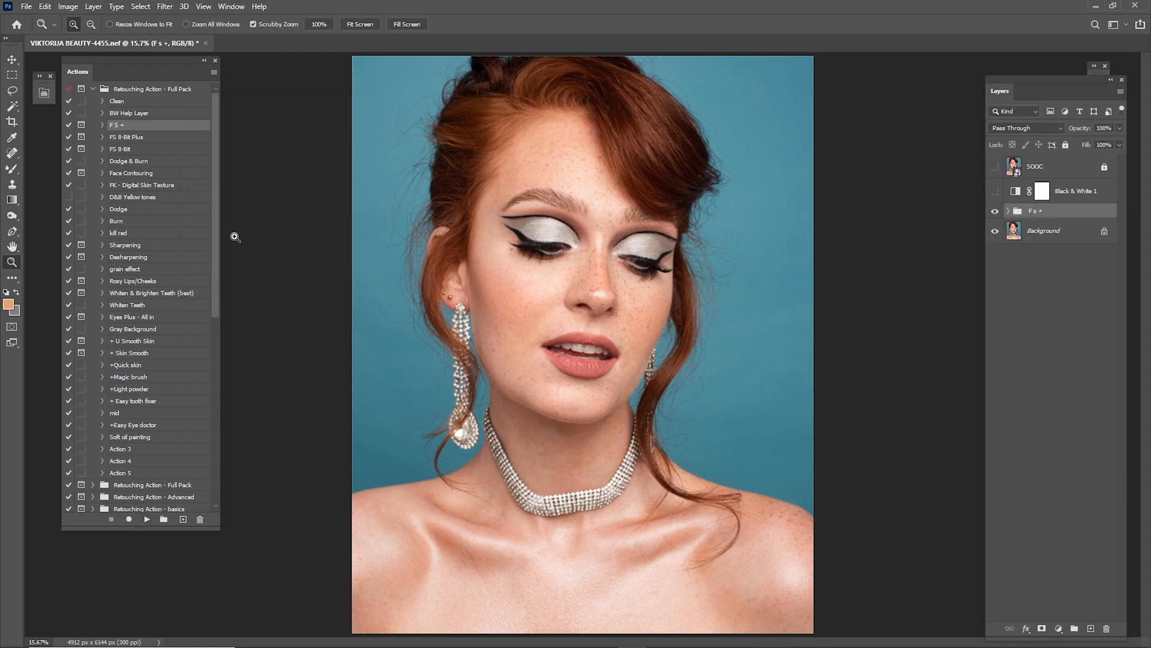
Run the Dodge and Burn actions together to add their masked layer groups.
click(125, 210)
ctrl+click(123, 222)
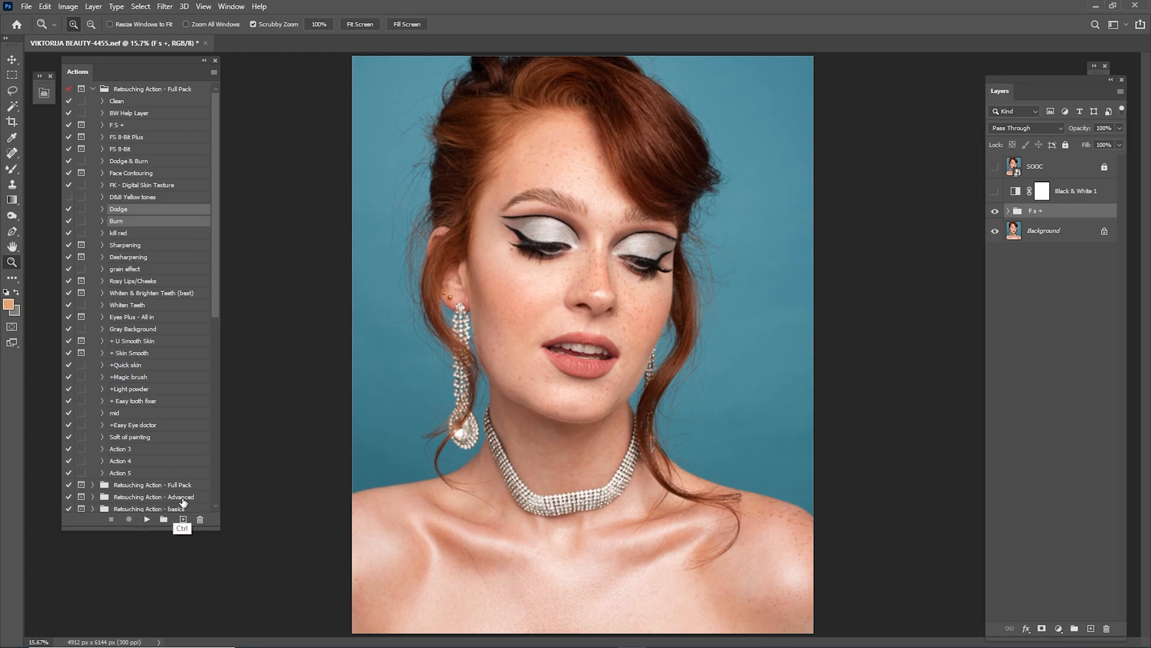
click(147, 519)
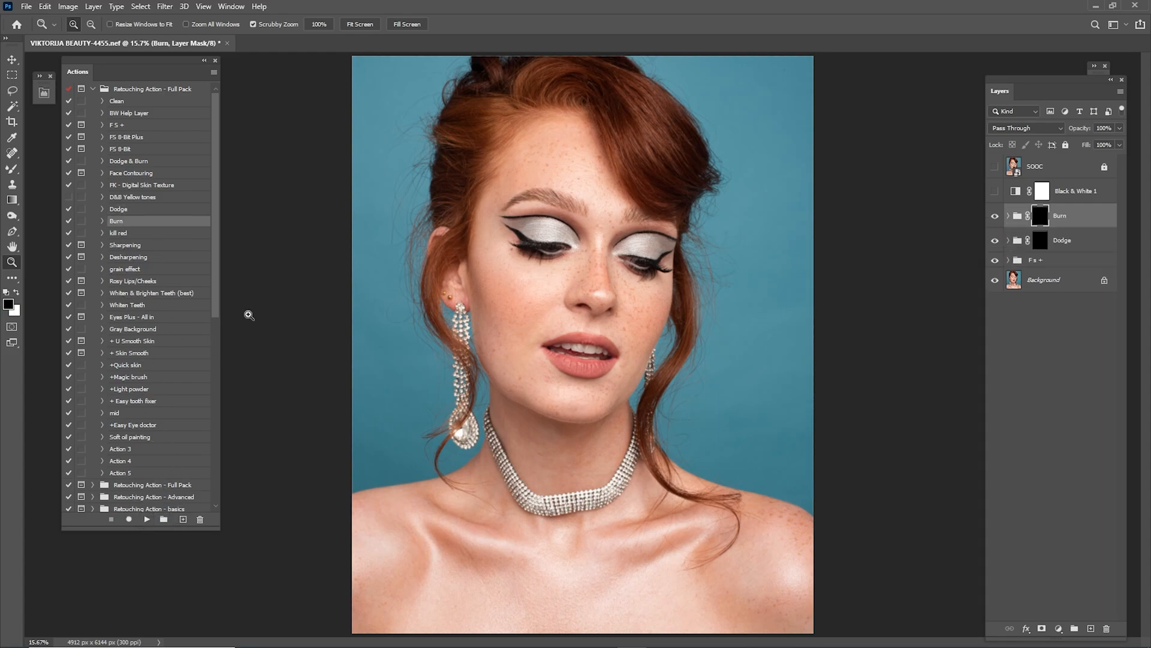
Run the Rosy Lips/Cheeks action and dismiss its message.
drag(563, 251, 678, 156)
key(ctrl+0)
click(133, 282)
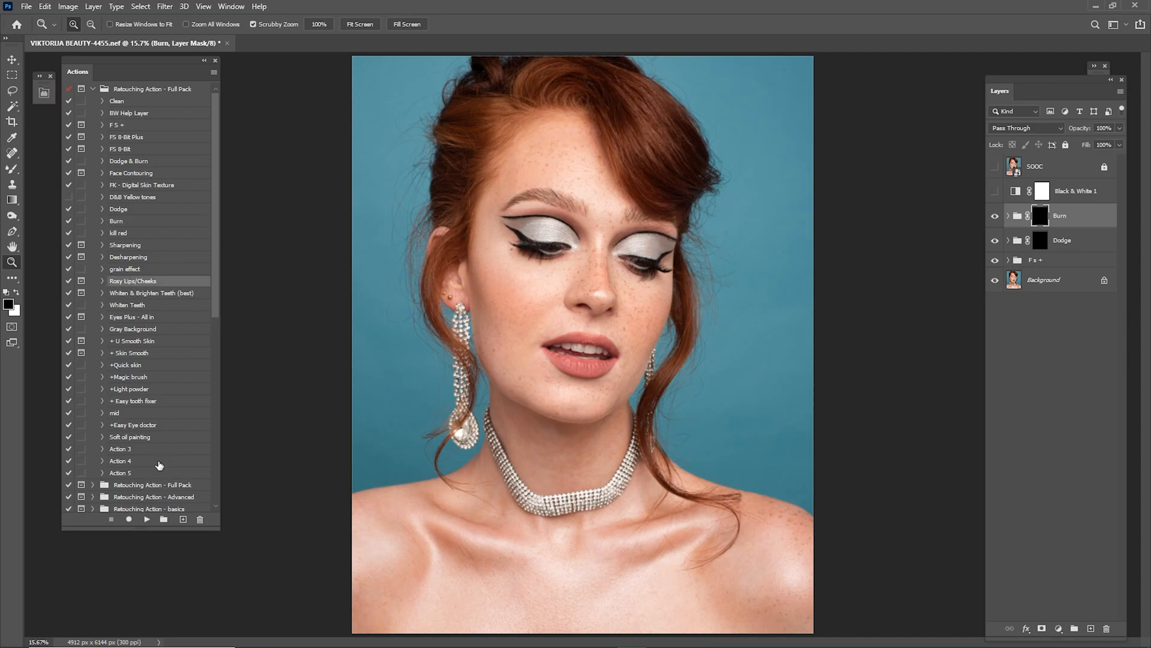
click(144, 519)
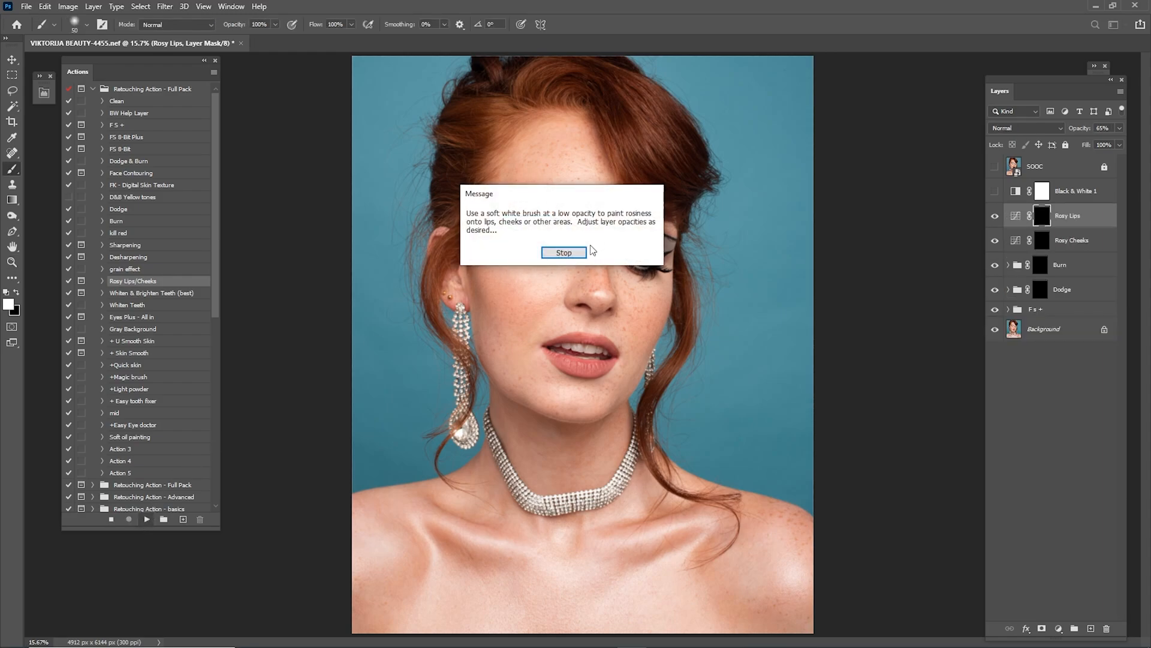
click(572, 253)
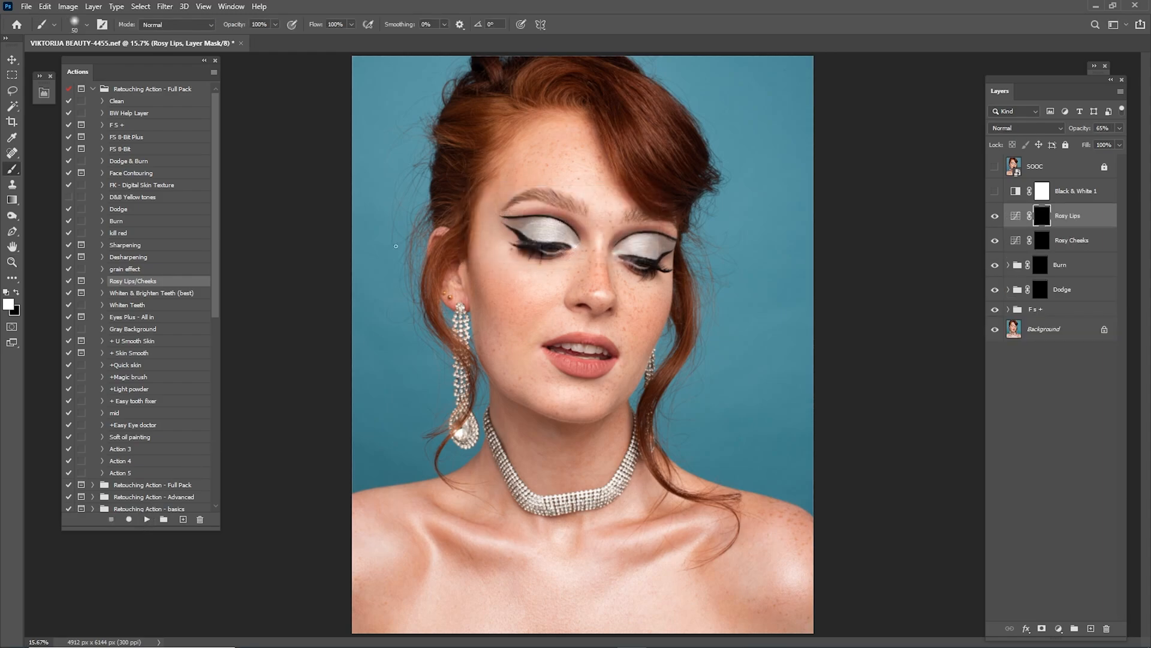
Inside the F s + group, hide the High Frequency layer and make Low Frequency copy the active layer.
click(1008, 310)
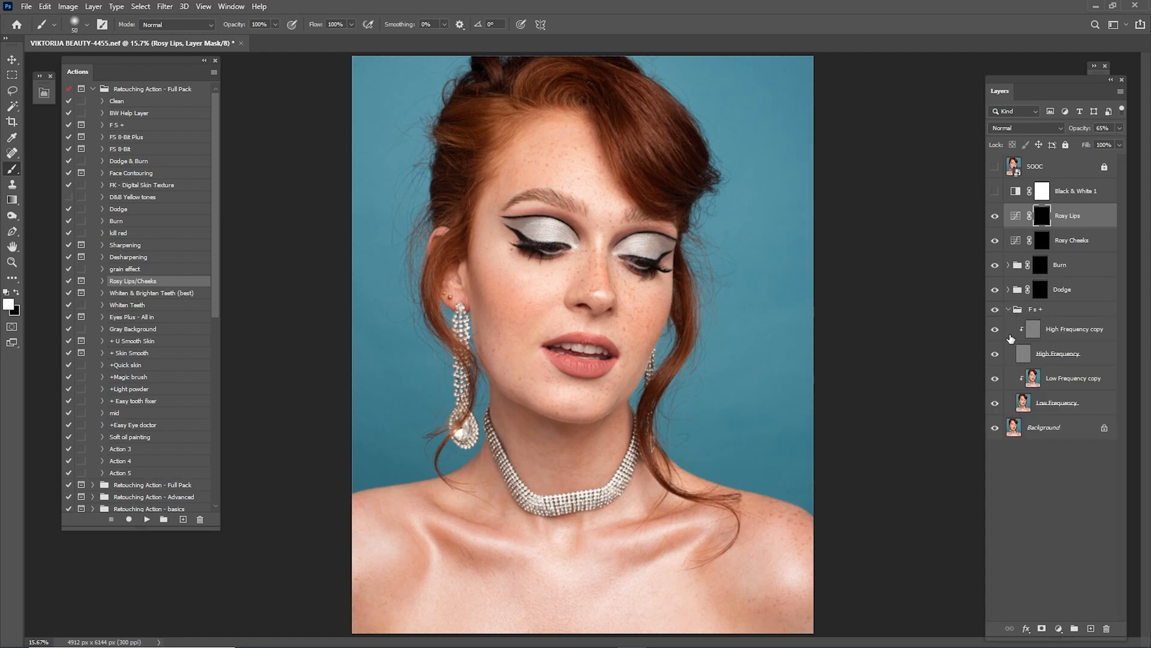
click(996, 354)
key(z)
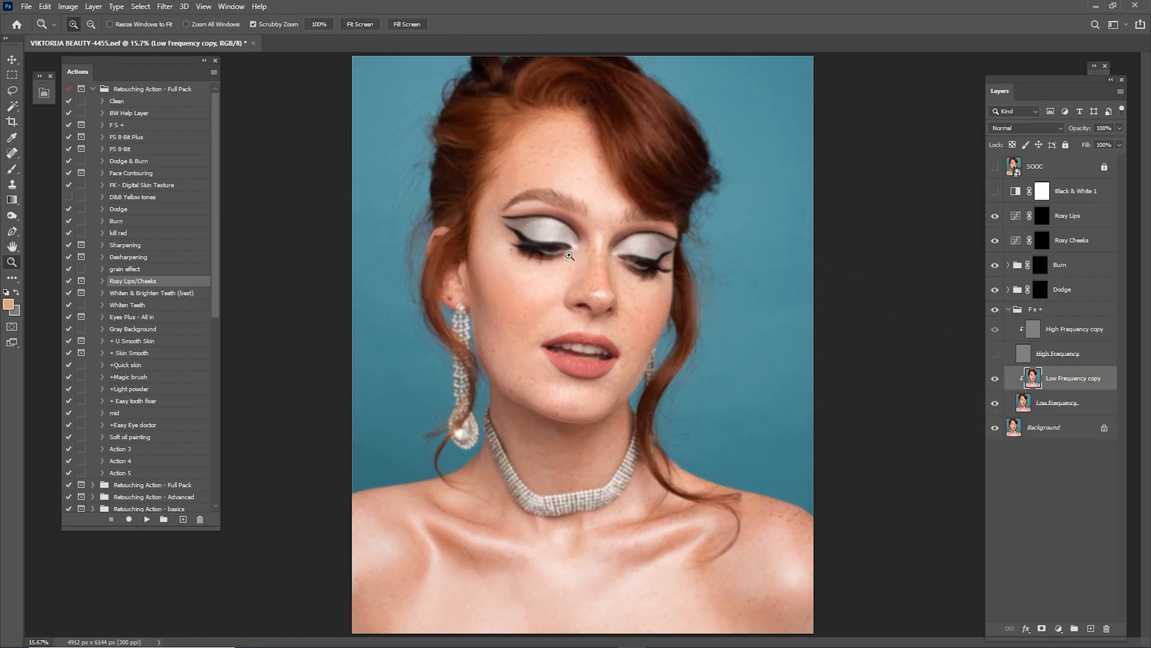
drag(561, 255, 605, 287)
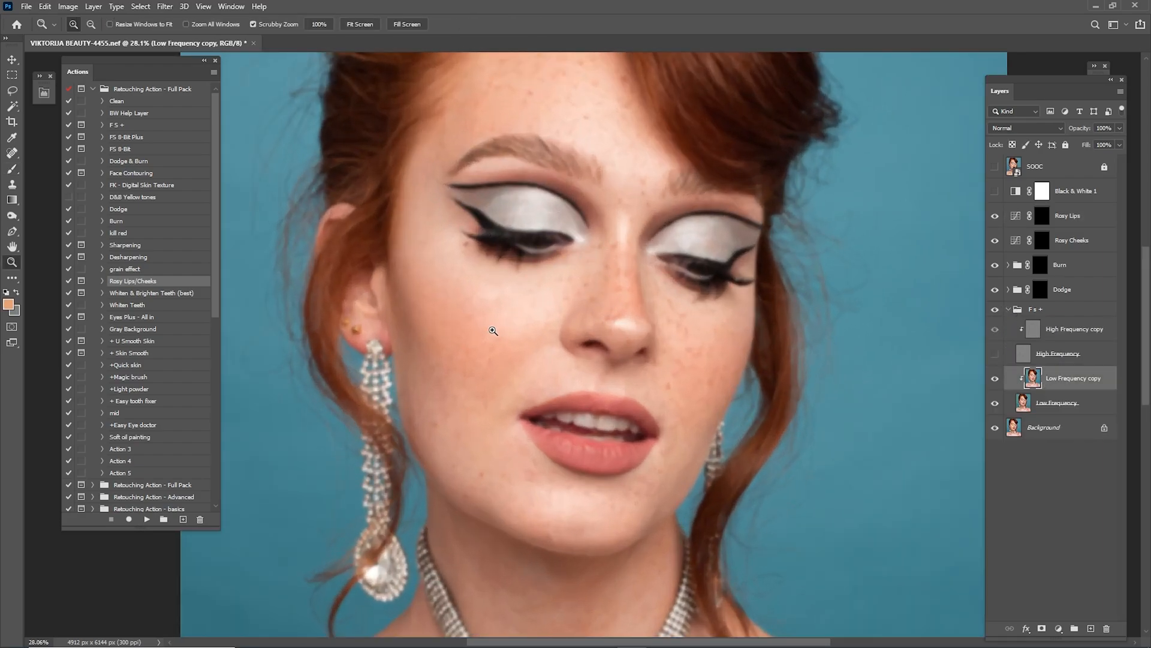
drag(494, 331, 496, 316)
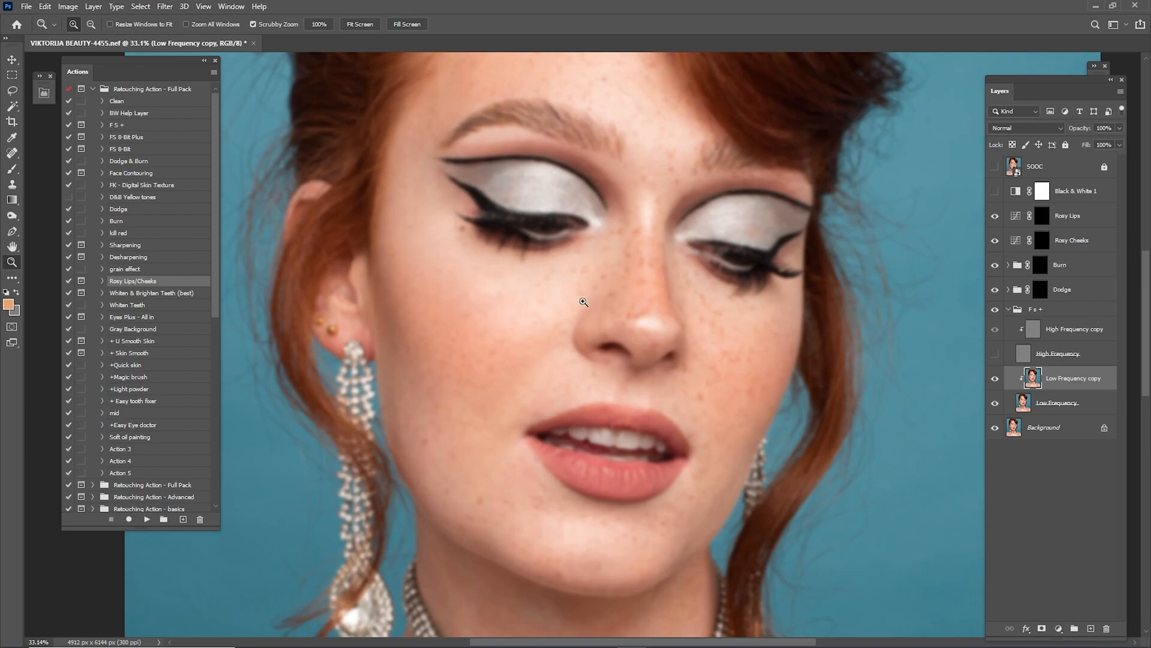
Switch to the Mixer Brush and set Wet to 12%, Load to 20% and Flow to 28%.
click(13, 154)
click(52, 155)
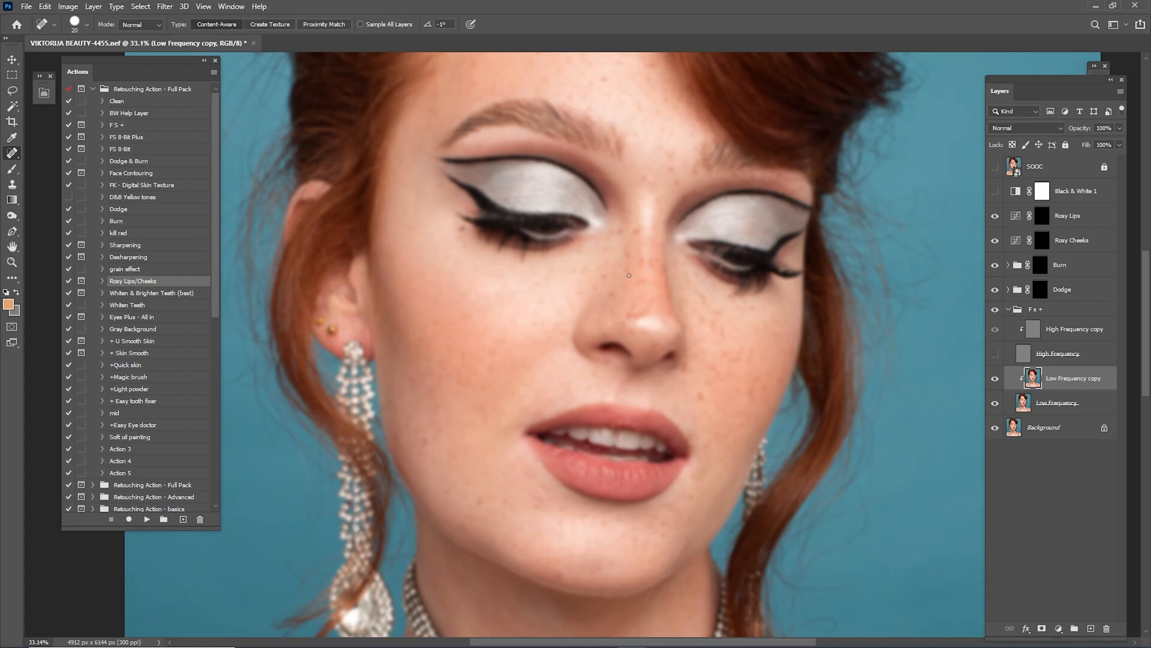
click(13, 170)
click(43, 181)
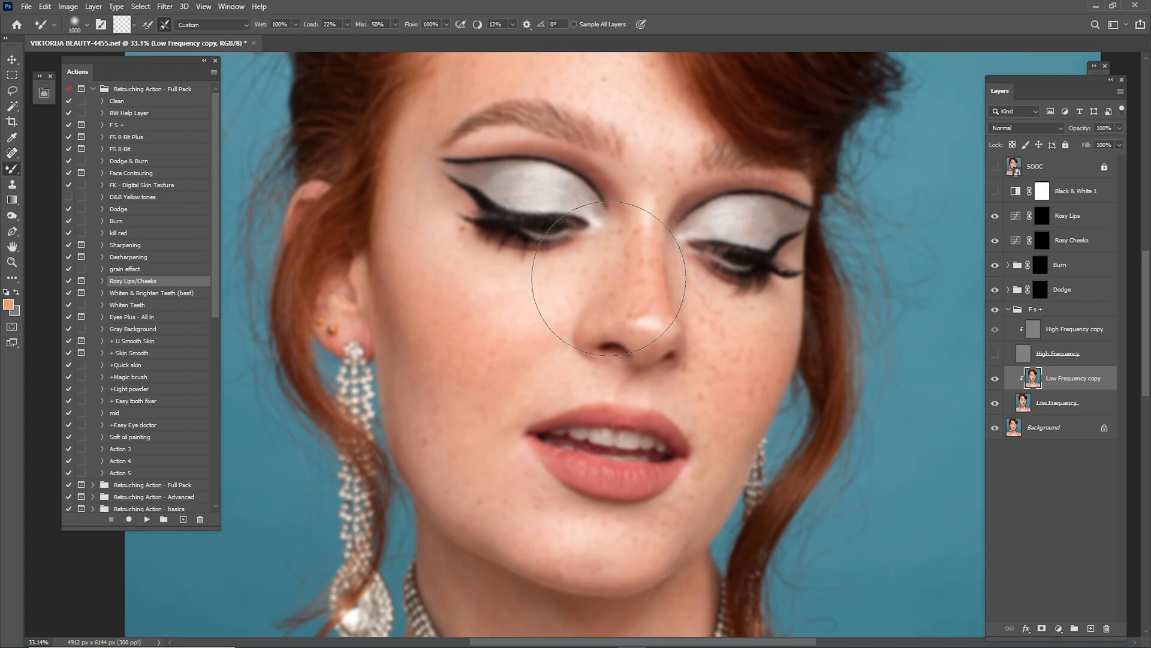
scroll(554, 261, up, 2)
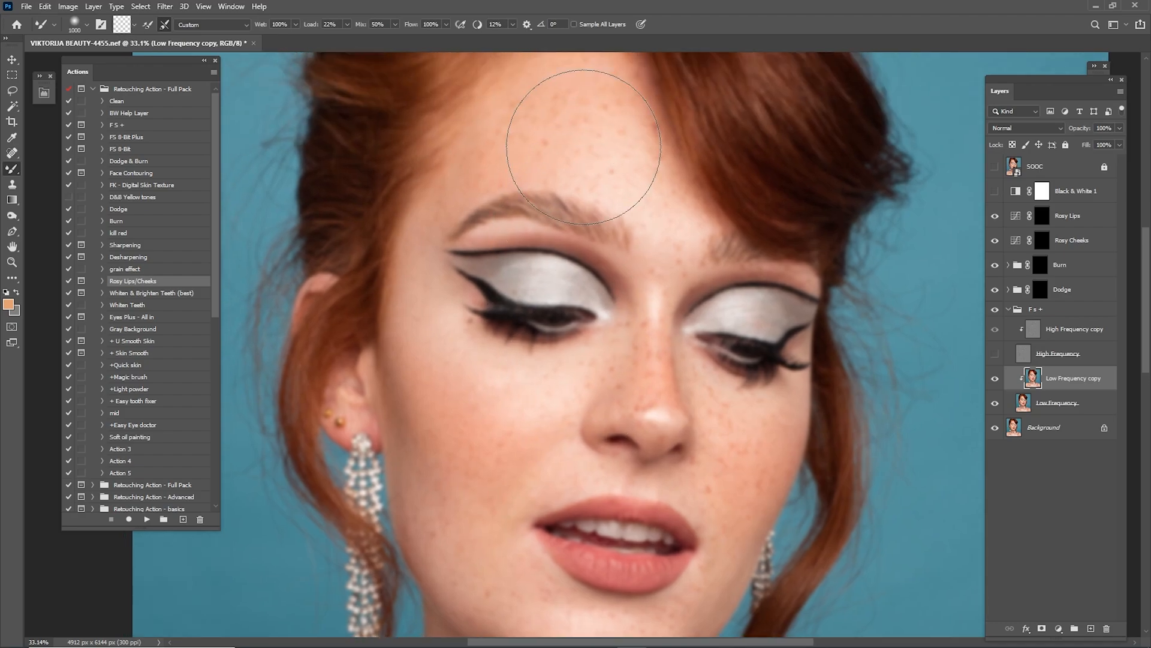
scroll(579, 210, up, 2)
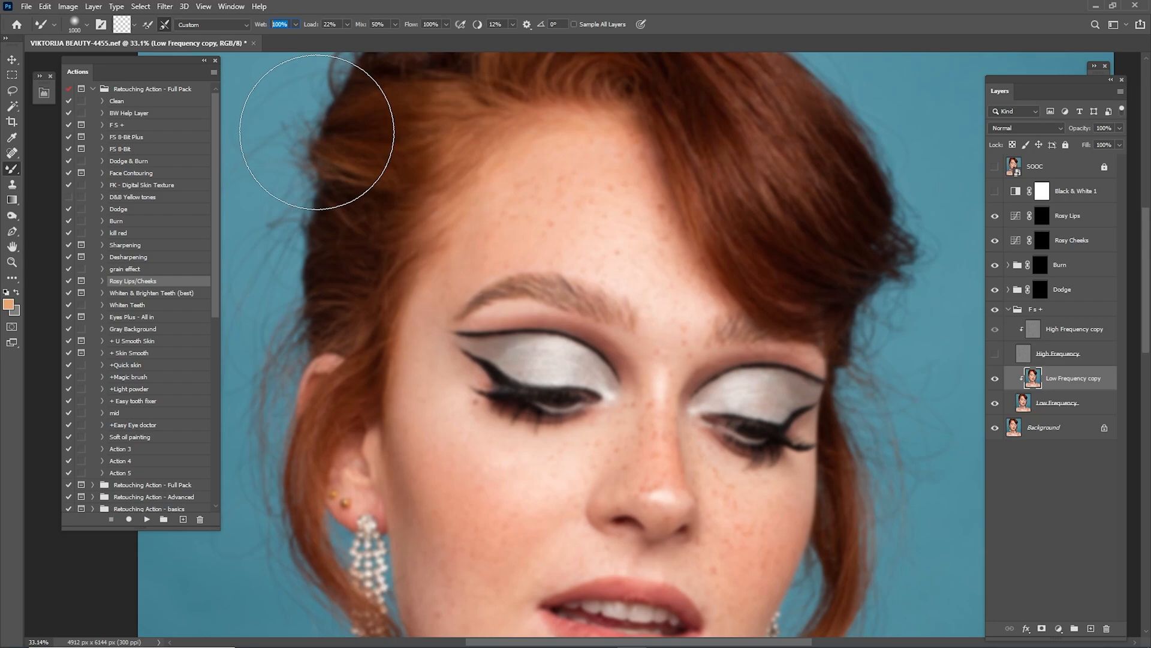
text(12)
key(Return)
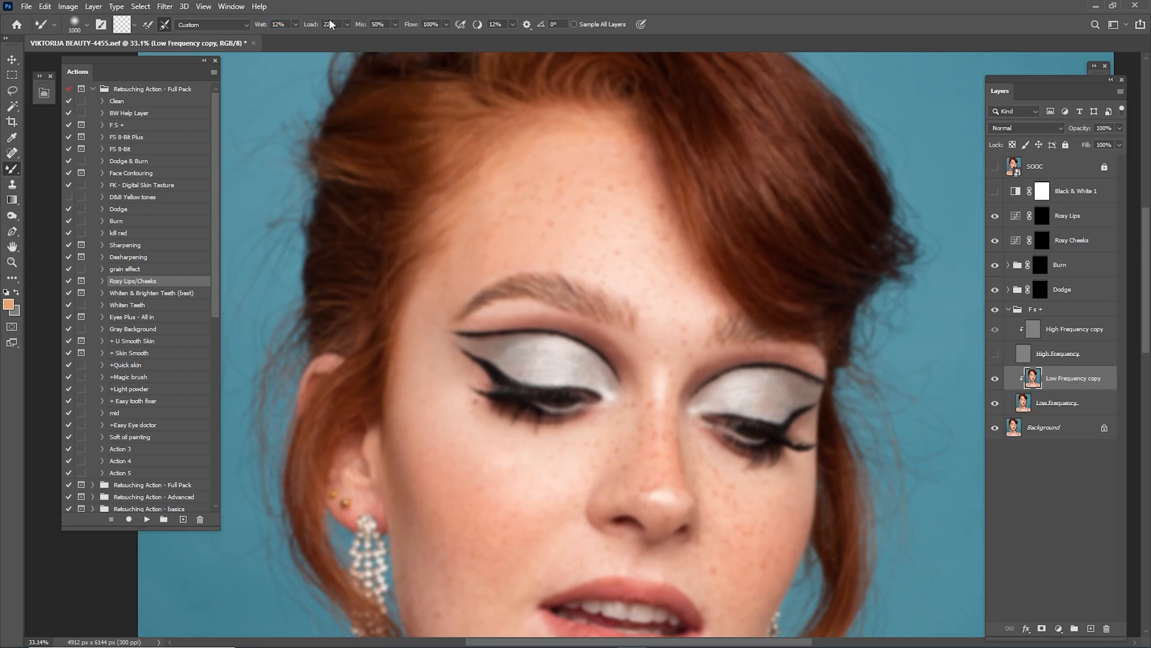
text(20)
key(Return)
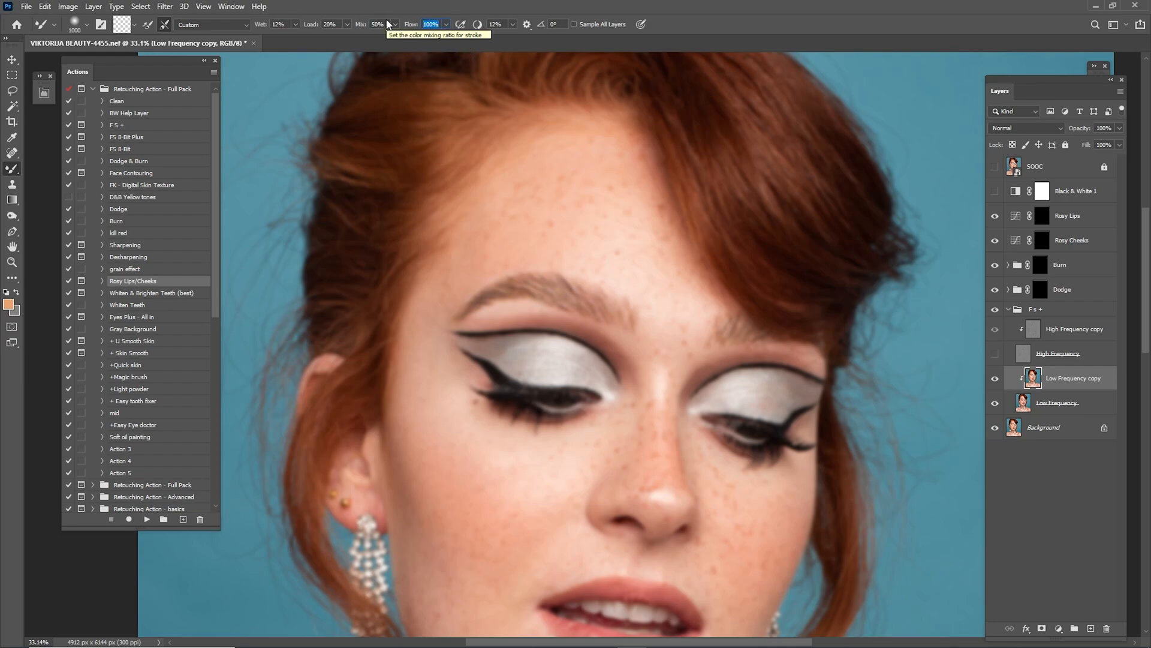
text(28)
Reduce the Mixer Brush to 300–400 pixels and blend the skin tones on the cheek, temple and forehead of Low Frequency copy.
drag(538, 362, 530, 269)
key(bracketleft)
key(bracketleft)
key(bracketleft)
key(bracketleft)
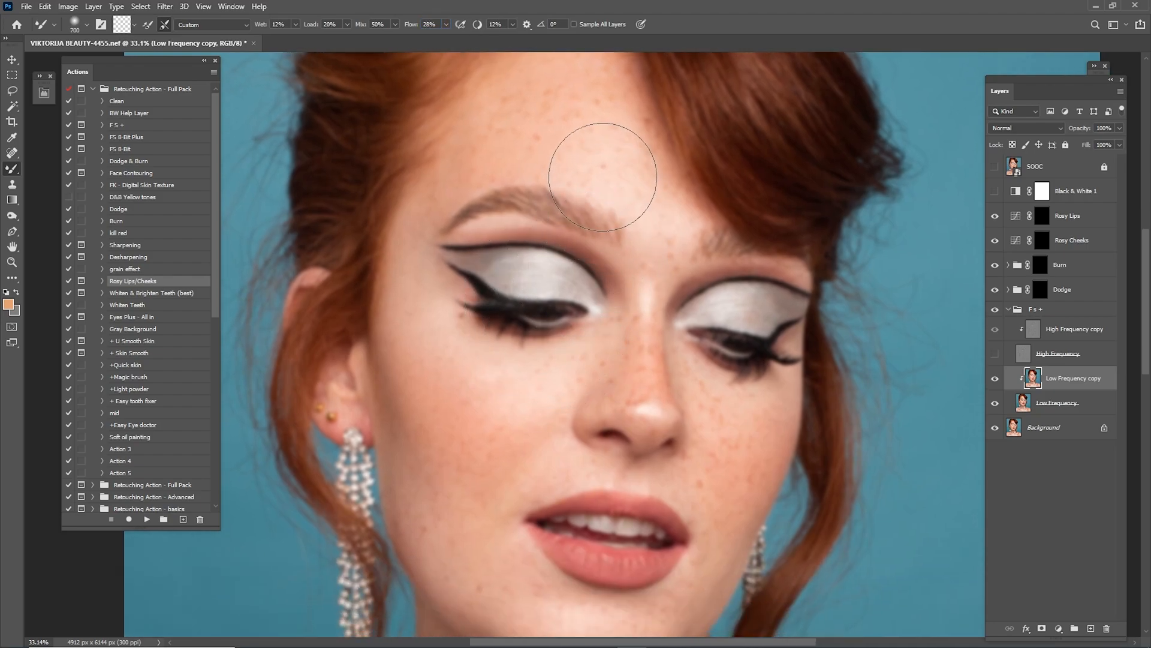
drag(429, 398, 489, 296)
key(bracketleft)
key(bracketleft)
key(bracketleft)
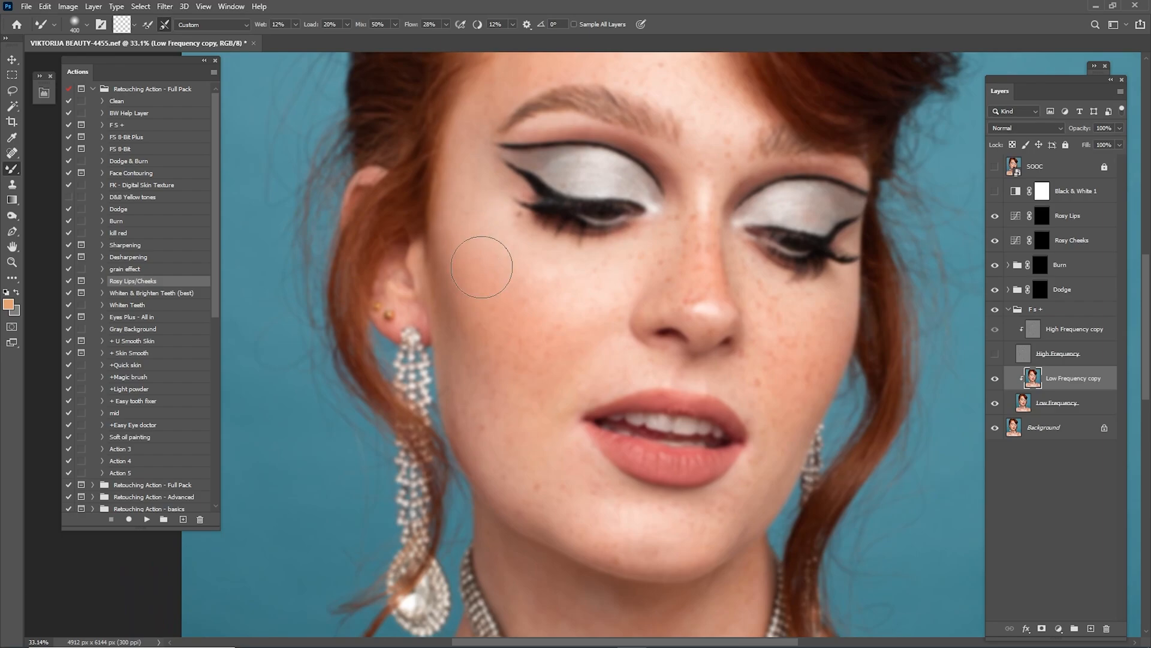
drag(476, 206, 480, 329)
drag(538, 165, 495, 215)
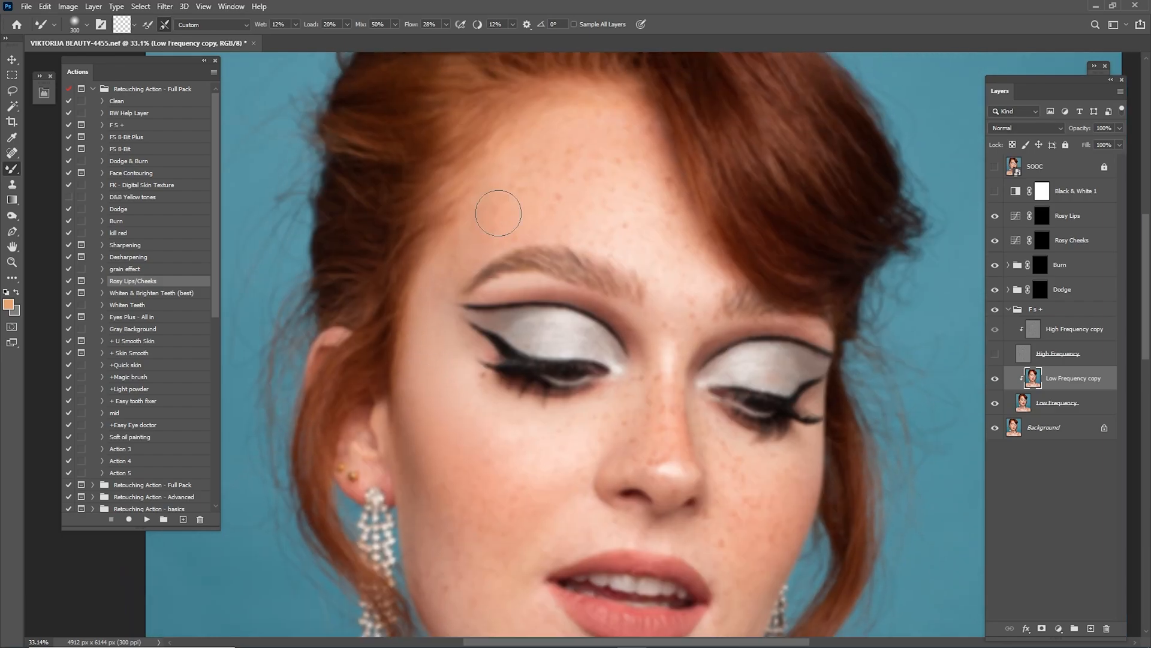
scroll(578, 192, left, 2)
key(bracketright)
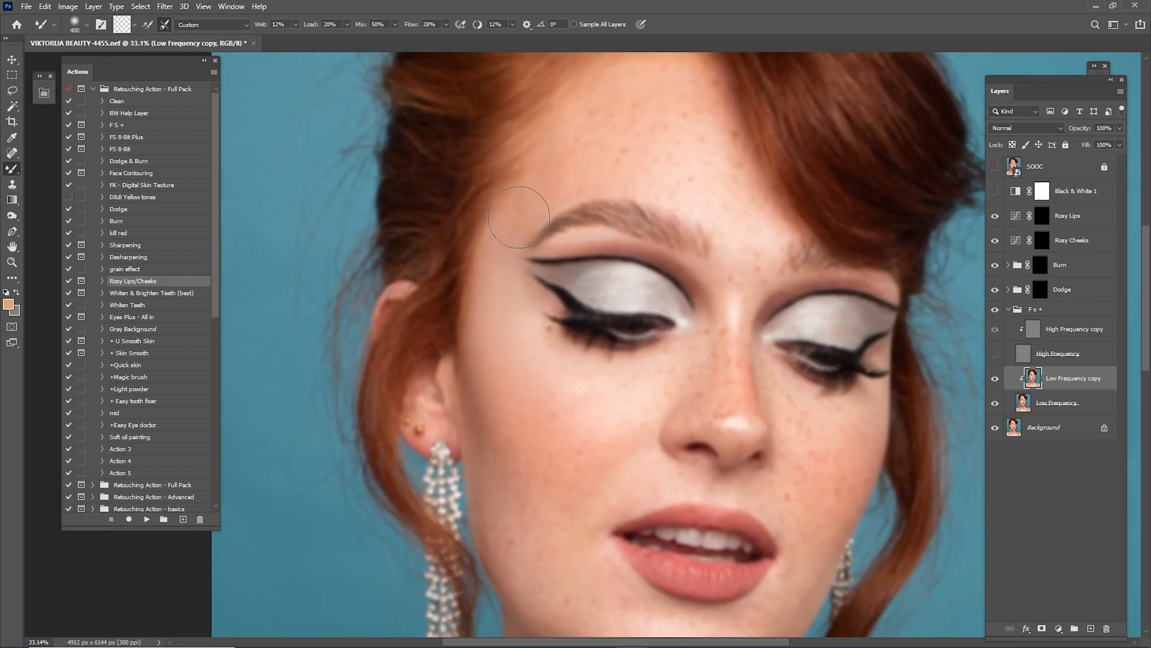
Blend the skin tones along the cheek, jaw and chin, adjusting the Mixer Brush between 250 and 400 pixels.
scroll(526, 218, down, 3)
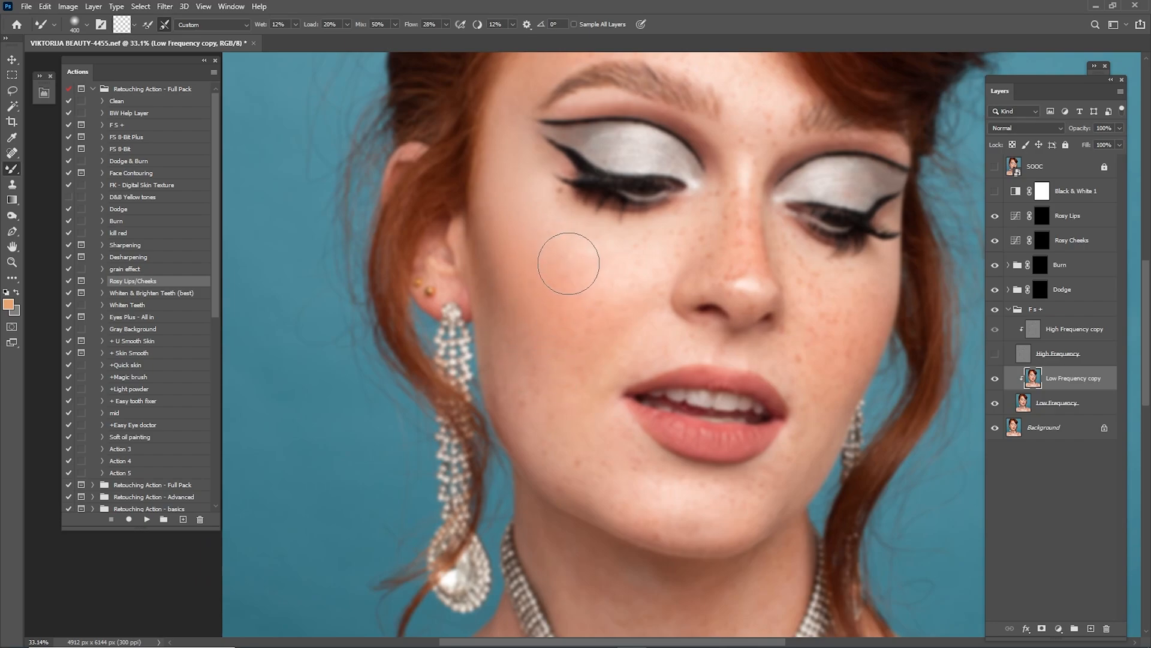
scroll(554, 294, down, 1)
scroll(554, 293, down, 1)
scroll(554, 293, right, 1)
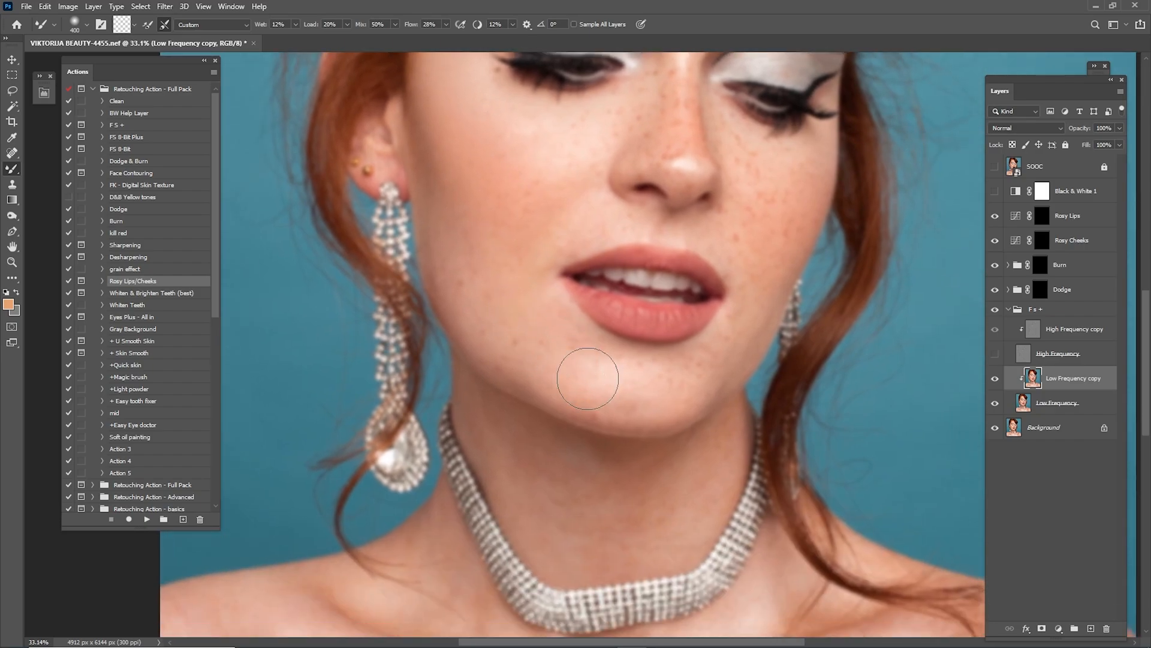
key(bracketleft)
key(bracketleft)
scroll(581, 372, right, 1)
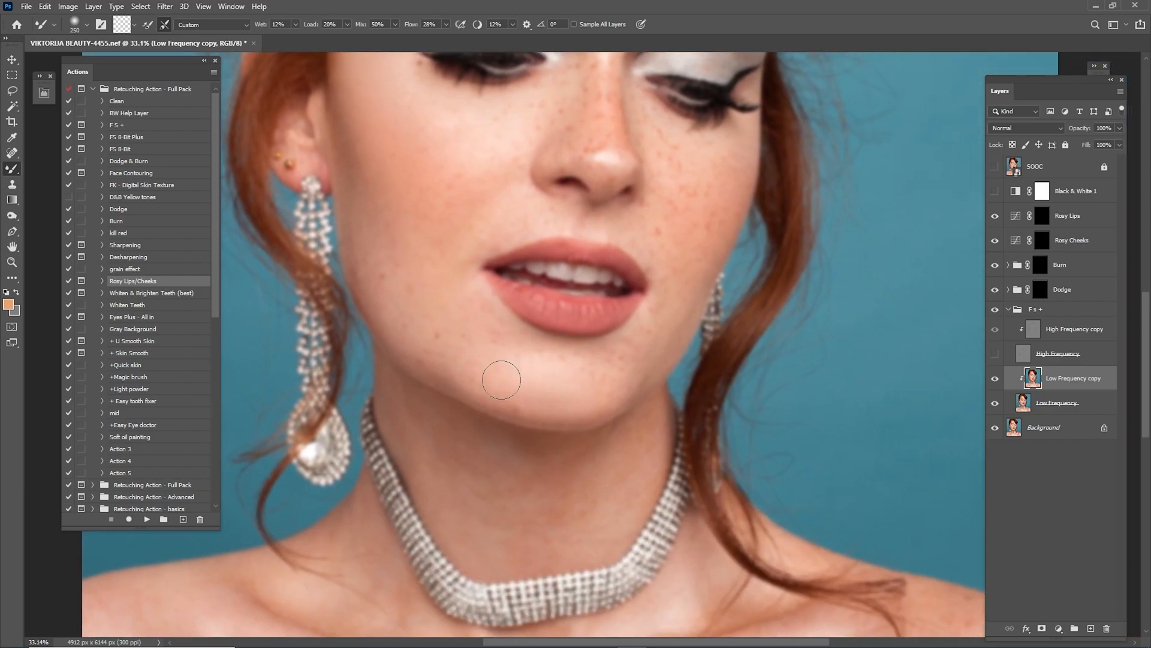
scroll(514, 380, left, 1)
scroll(514, 380, up, 1)
key(bracketright)
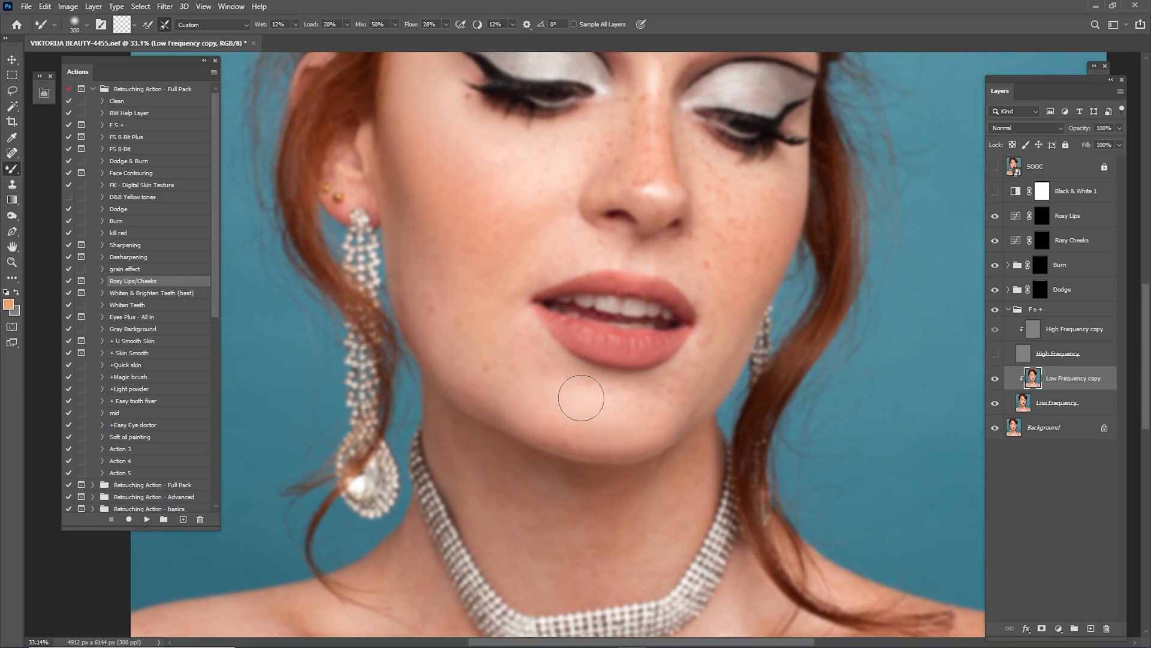
Blend the skin tones around the mouth and beneath the eye with the Mixer Brush at 175 pixels.
scroll(578, 398, up, 1)
scroll(579, 398, right, 1)
scroll(659, 407, up, 2)
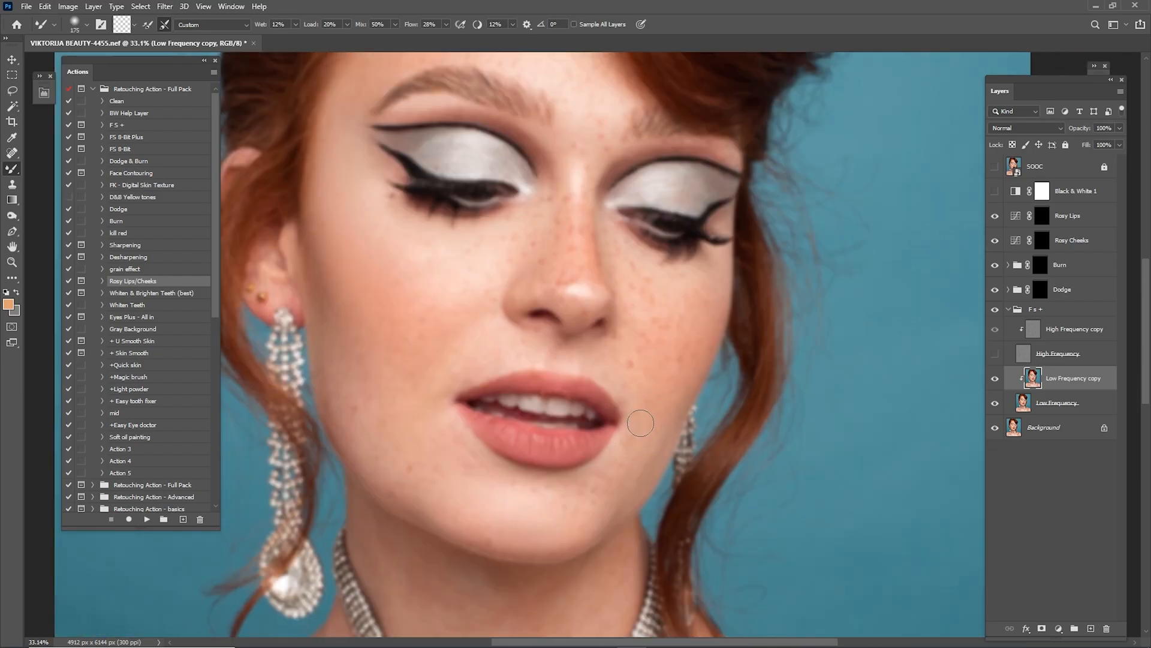
scroll(635, 476, up, 2)
scroll(669, 424, left, 3)
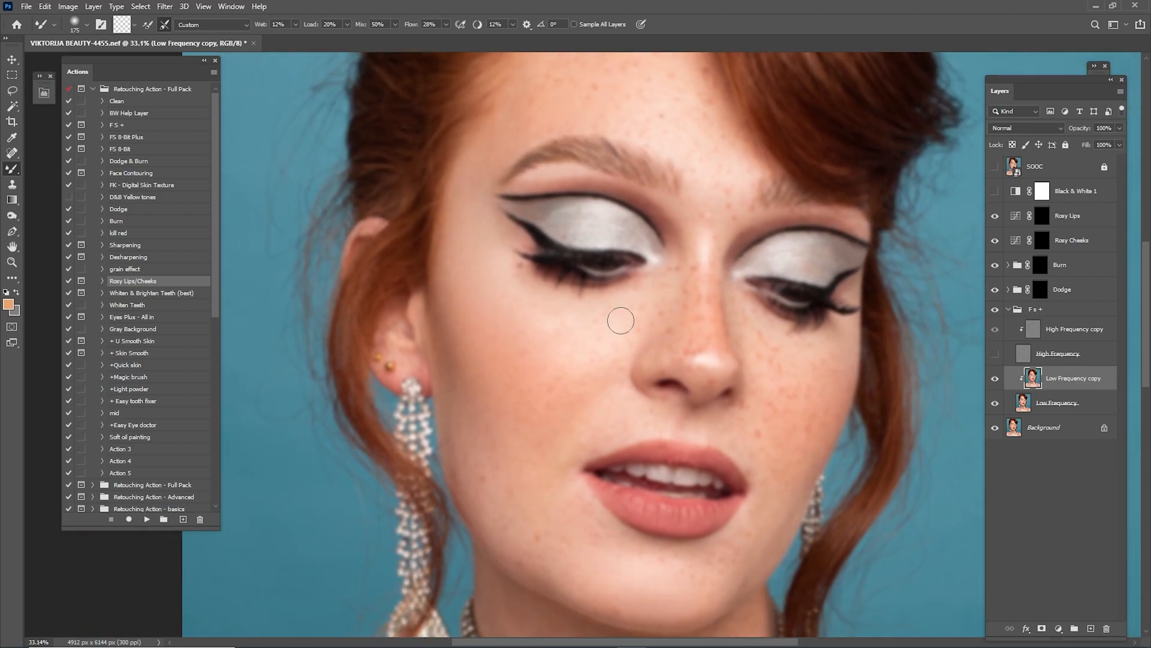
Blend the temple skin beside the eyebrow with the Mixer Brush at 250 pixels.
key(bracketright)
key(bracketright)
scroll(502, 367, up, 3)
key(bracketleft)
key(bracketleft)
key(bracketleft)
key(bracketleft)
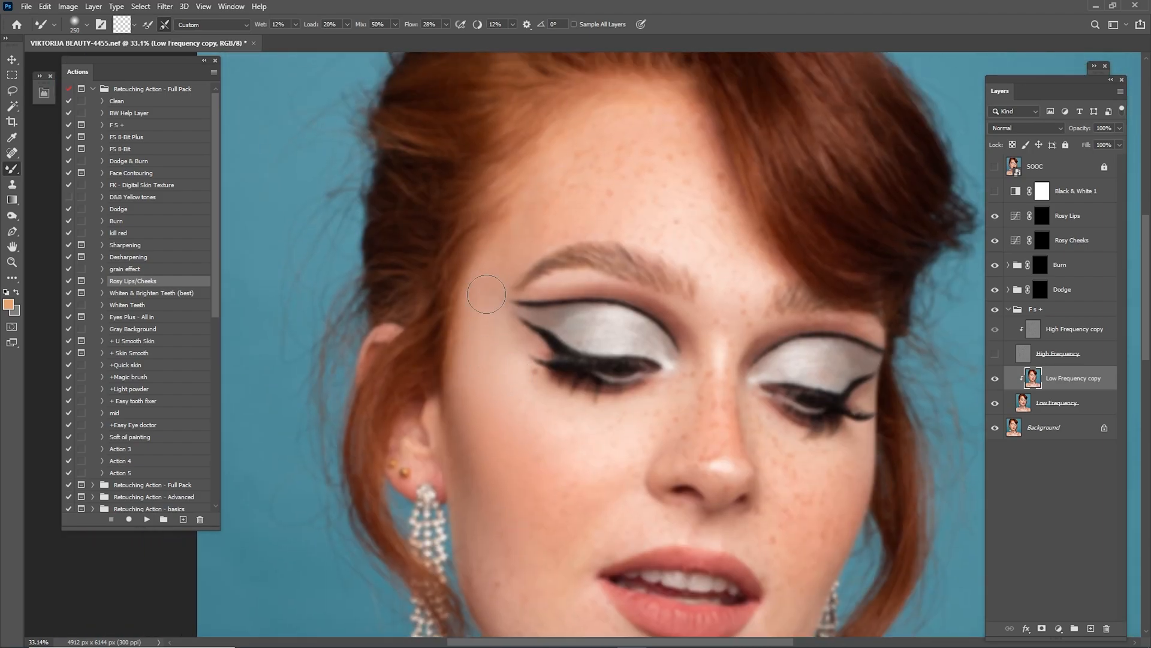
Blend the forehead skin tones with the Mixer Brush at 400 pixels and the temple at 300 pixels.
drag(596, 176, 535, 240)
key(bracketright)
key(bracketright)
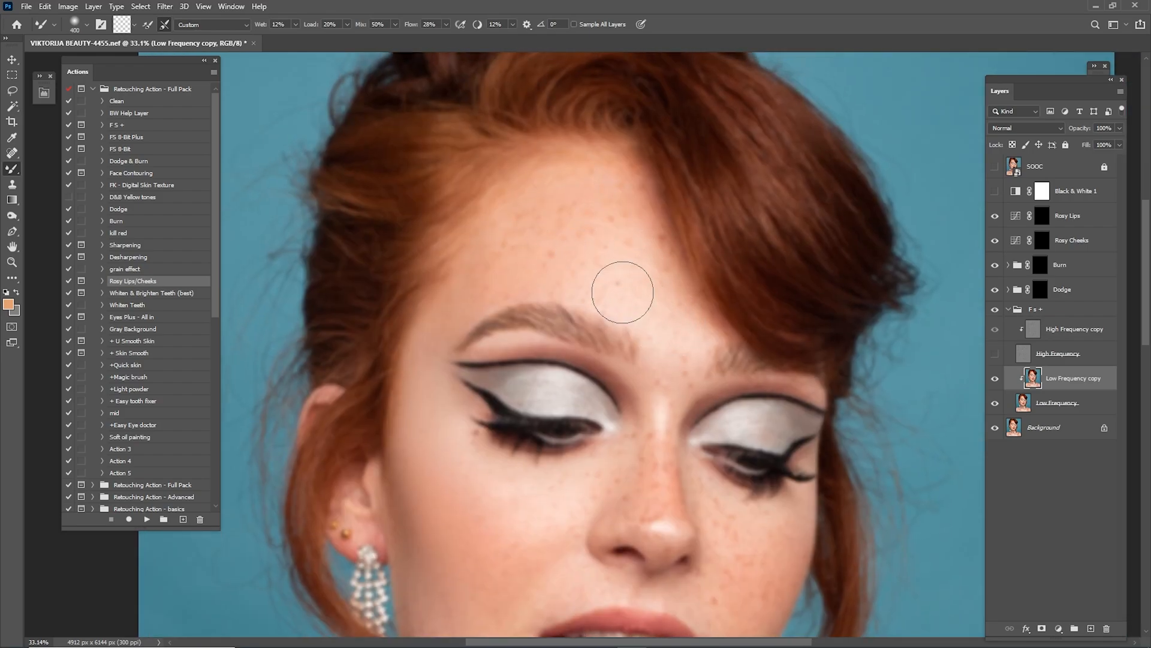
key(bracketleft)
key(bracketleft)
scroll(483, 257, down, 3)
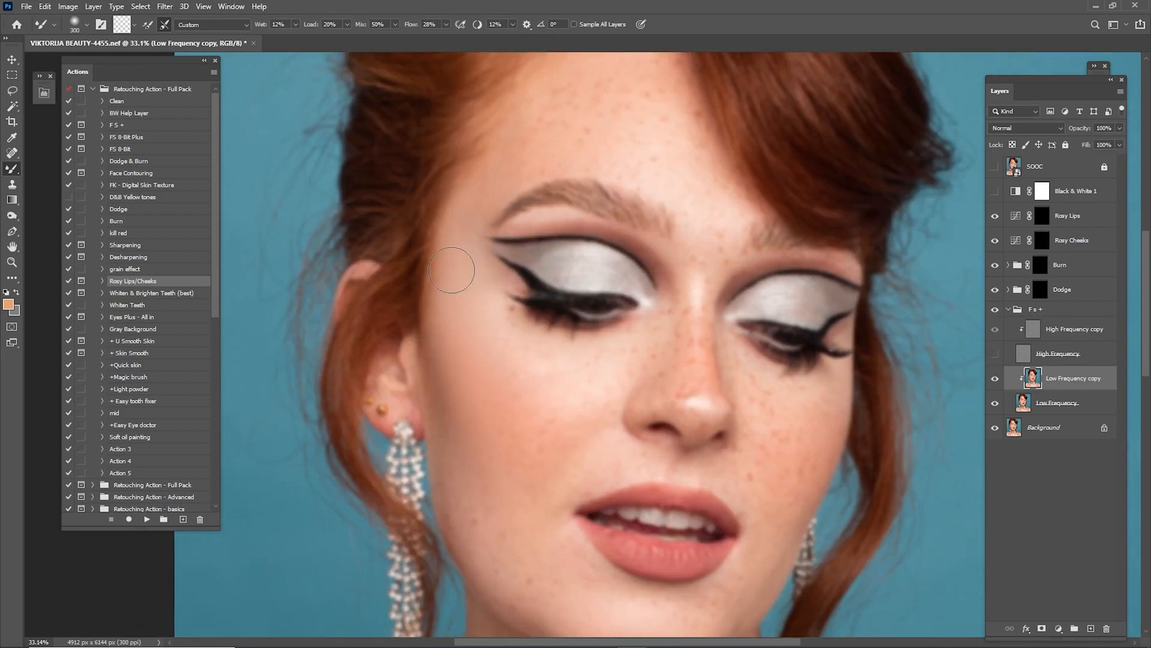
Smooth the neck between the chin and the necklace with the Mixer Brush at 400 pixels.
scroll(474, 251, down, 3)
scroll(502, 401, down, 5)
scroll(489, 250, down, 1)
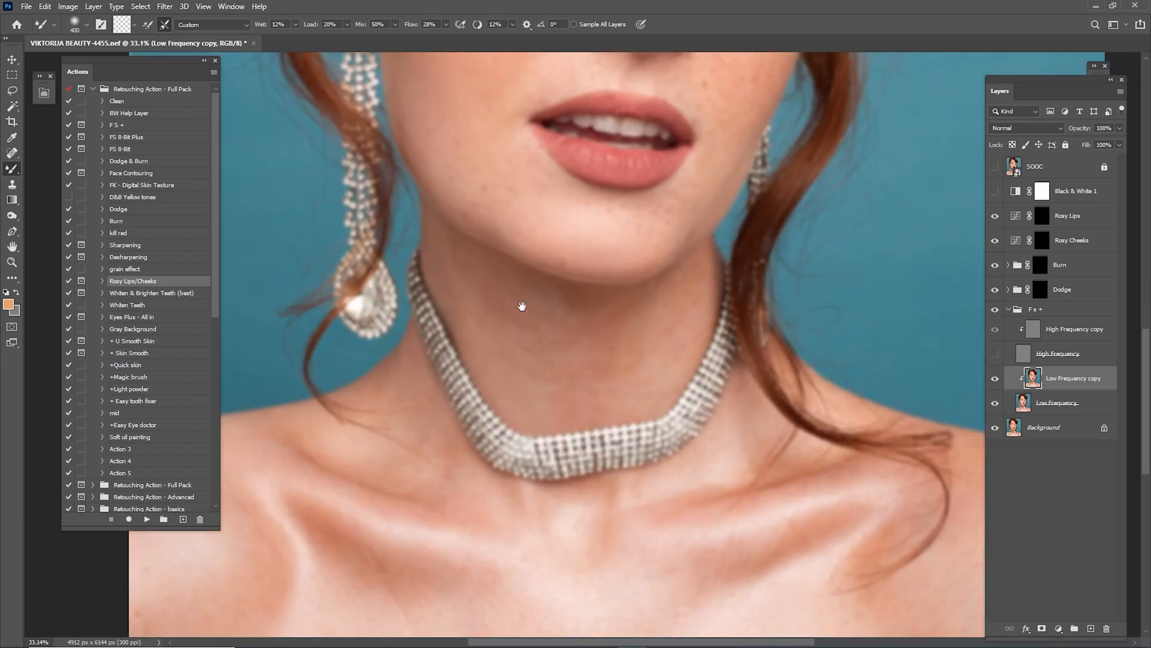
scroll(522, 313, up, 1)
key(bracketright)
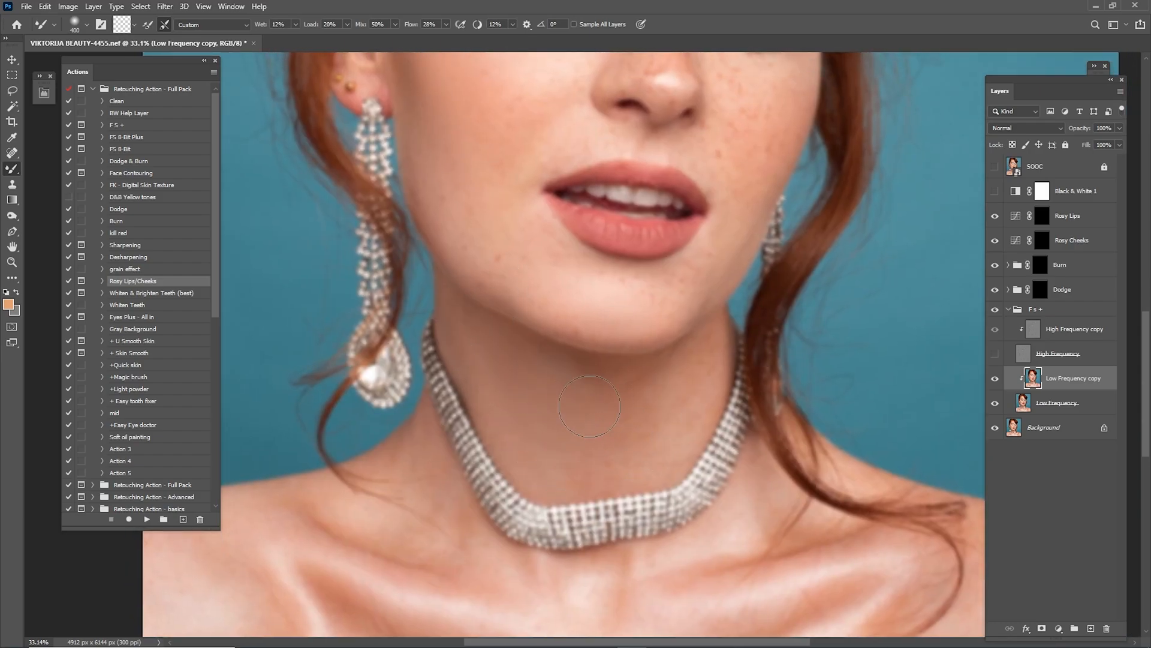
Enlarge the Mixer Brush to 700 pixels and blend the shoulder and chest on the earring side.
key(bracketright)
scroll(534, 362, down, 4)
scroll(510, 354, left, 4)
key(bracketright)
key(bracketright)
key(bracketright)
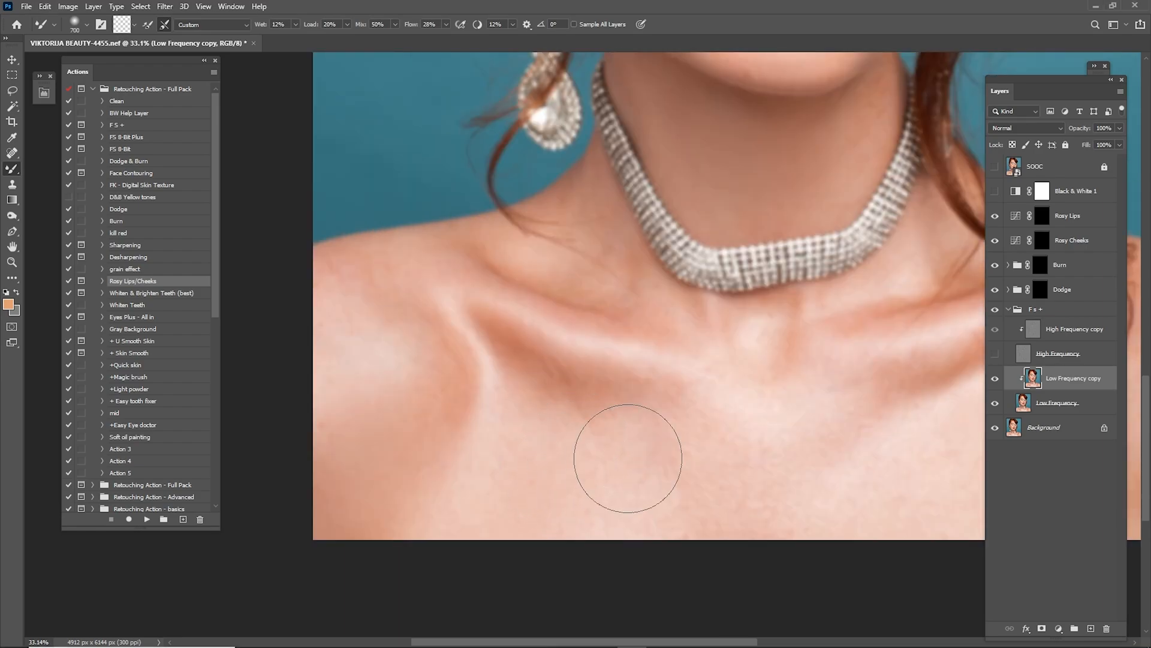
Continue blending across the middle of the chest to the opposite collarbone and shoulder at 700 pixels.
scroll(732, 462, right, 2)
scroll(732, 462, down, 1)
scroll(638, 411, right, 3)
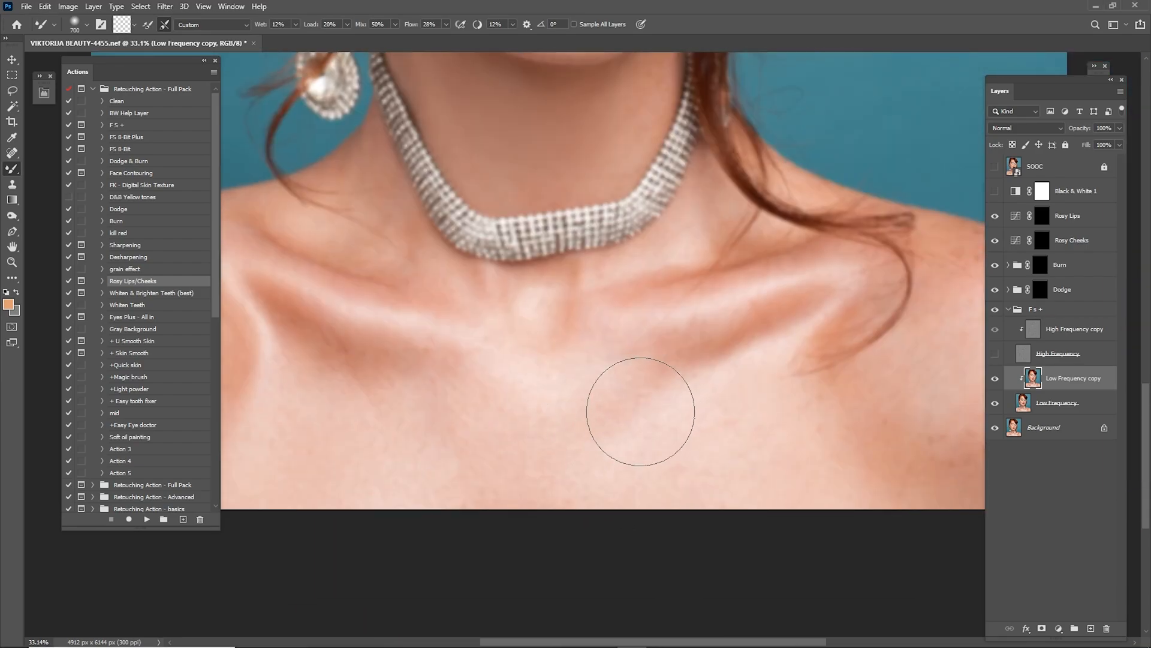
scroll(659, 371, down, 1)
scroll(700, 382, right, 3)
scroll(701, 382, up, 1)
Reduce the Mixer Brush to 250 pixels and blend the neck along the edge of the necklace.
key(bracketleft)
scroll(673, 378, left, 5)
scroll(678, 315, up, 5)
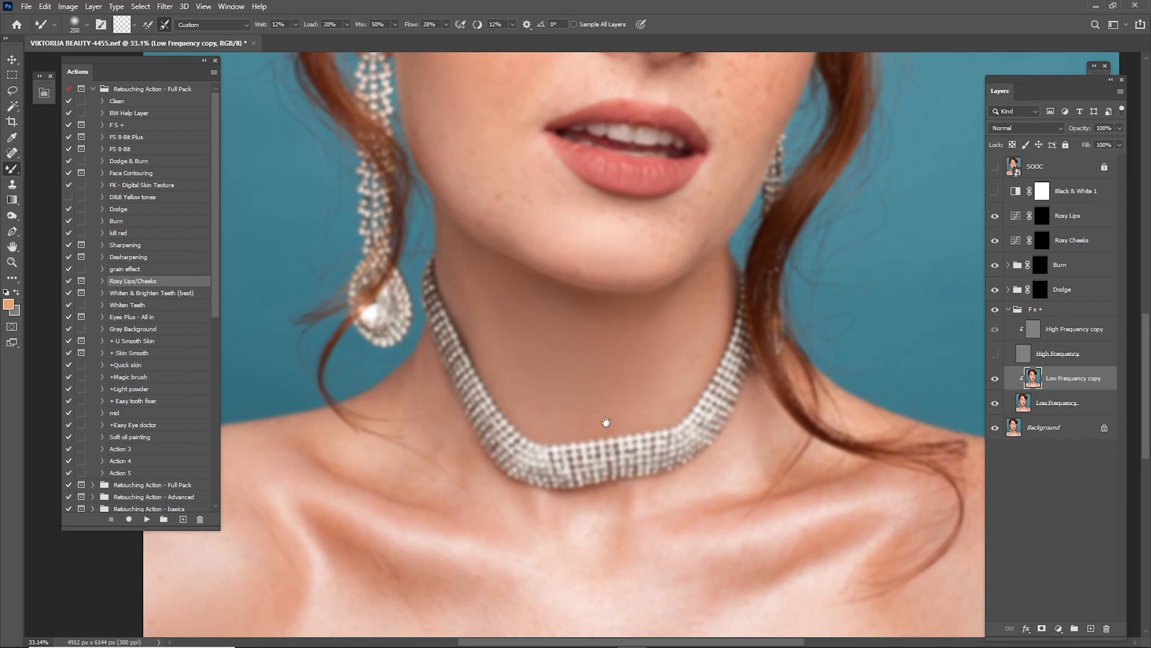
scroll(600, 393, up, 3)
scroll(489, 360, down, 2)
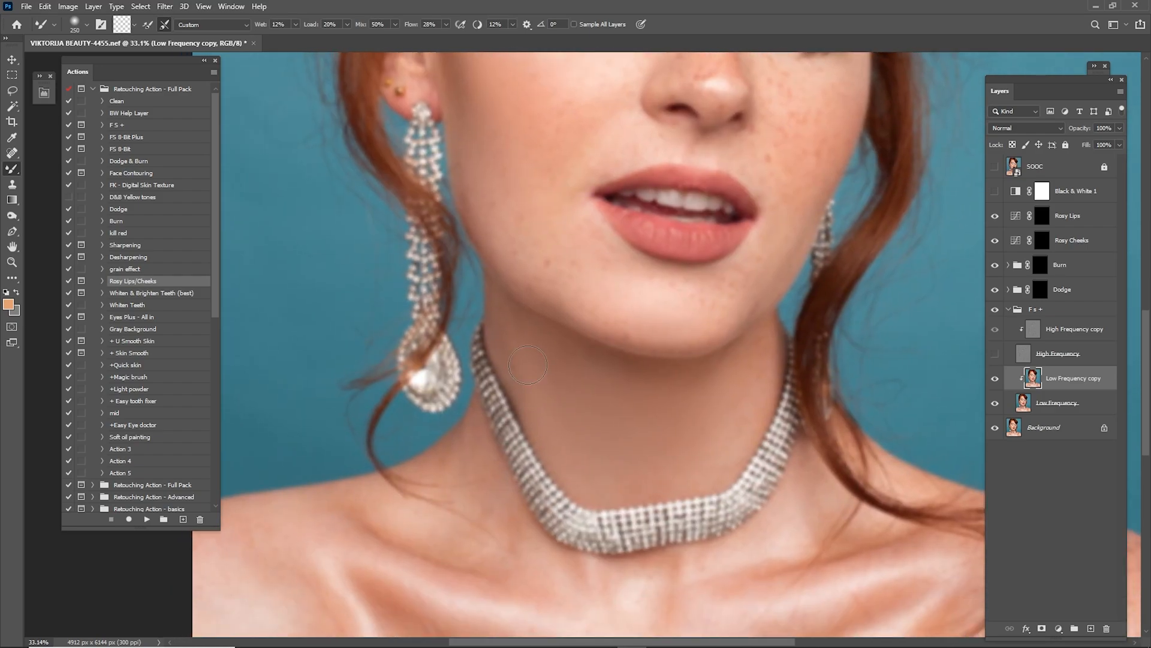
Blend the near cheek from the earring toward the nose with the Mixer Brush at 400 pixels.
scroll(514, 338, up, 3)
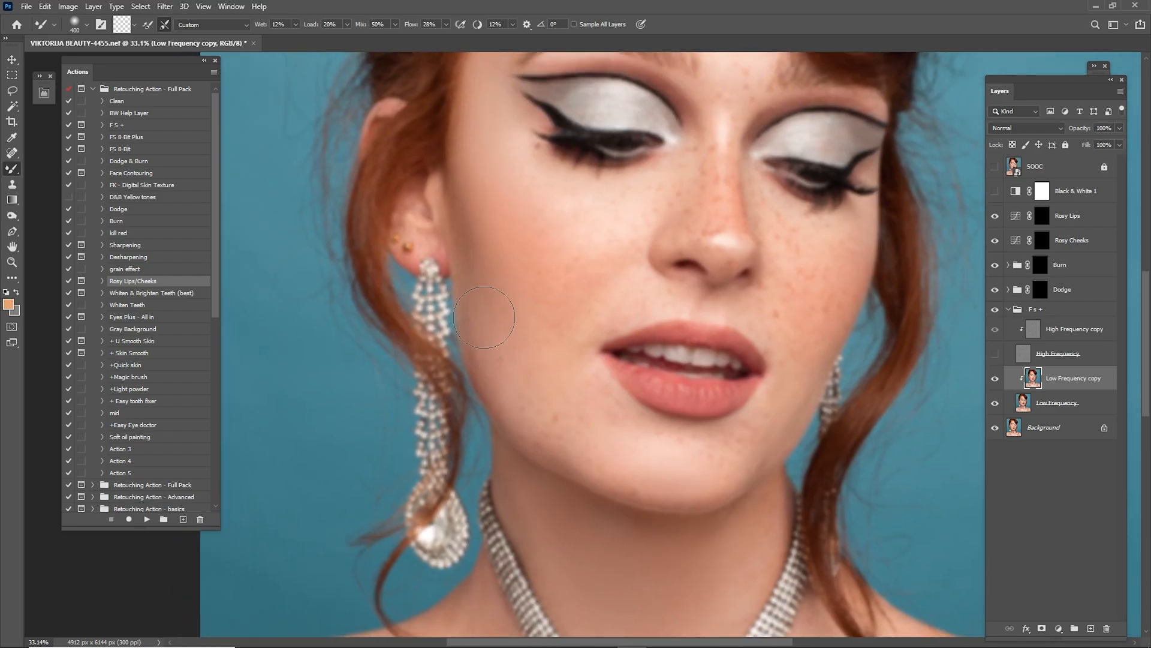
key(bracketright)
scroll(497, 232, up, 2)
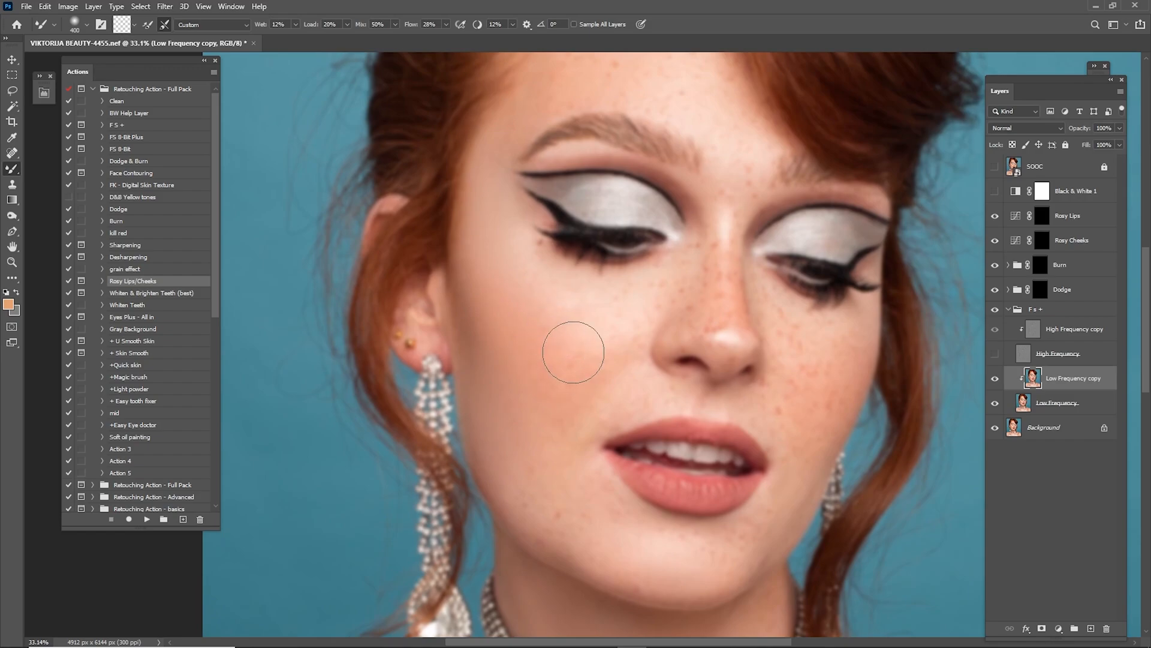
scroll(552, 377, down, 2)
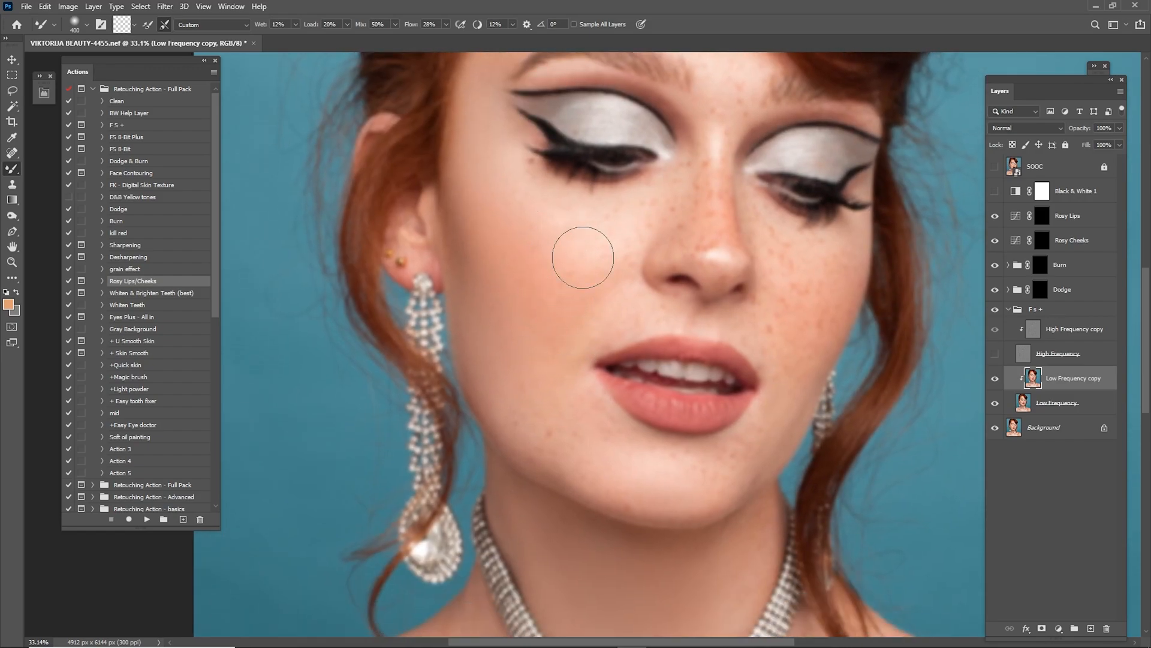
scroll(548, 281, up, 2)
Smooth the nose tones with the Mixer Brush at 300 pixels, checking against the High Frequency layer's texture.
key(bracketleft)
scroll(602, 306, up, 1)
scroll(594, 332, right, 3)
click(995, 354)
key(bracketleft)
click(995, 354)
key(bracketright)
mouse_move(552, 327)
mouse_down()
mouse_move(567, 295)
mouse_move(557, 279)
mouse_move(510, 330)
mouse_move(565, 358)
mouse_up()
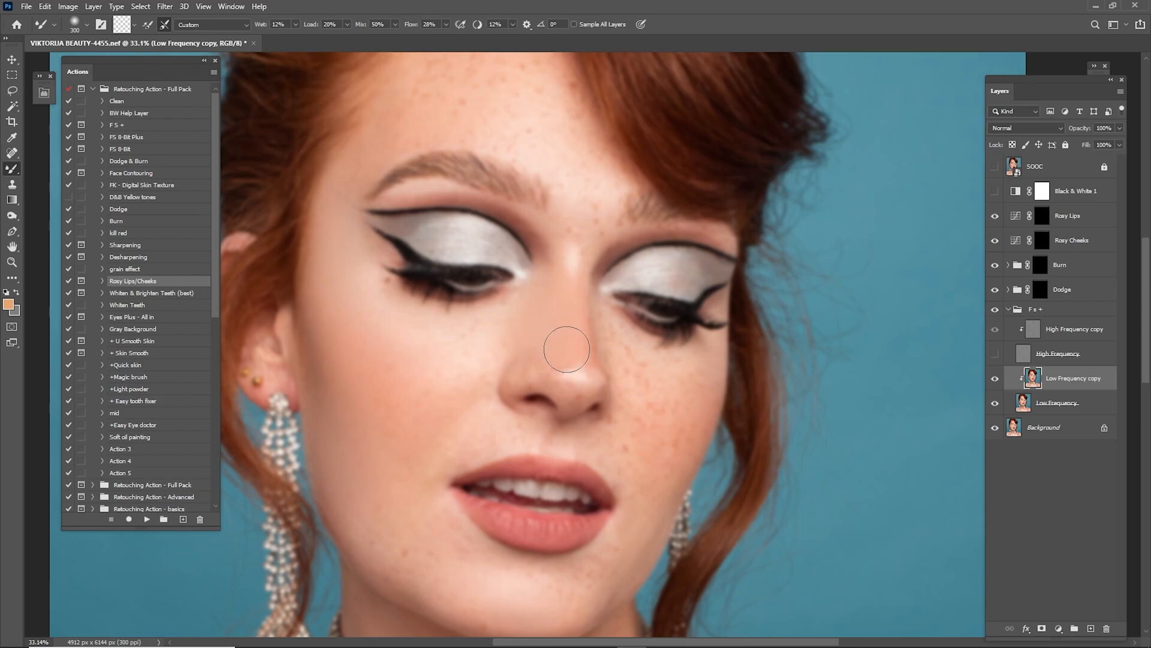
Show the High Frequency layer and compare the enlarged nose area with Low Frequency copy on and off.
click(996, 354)
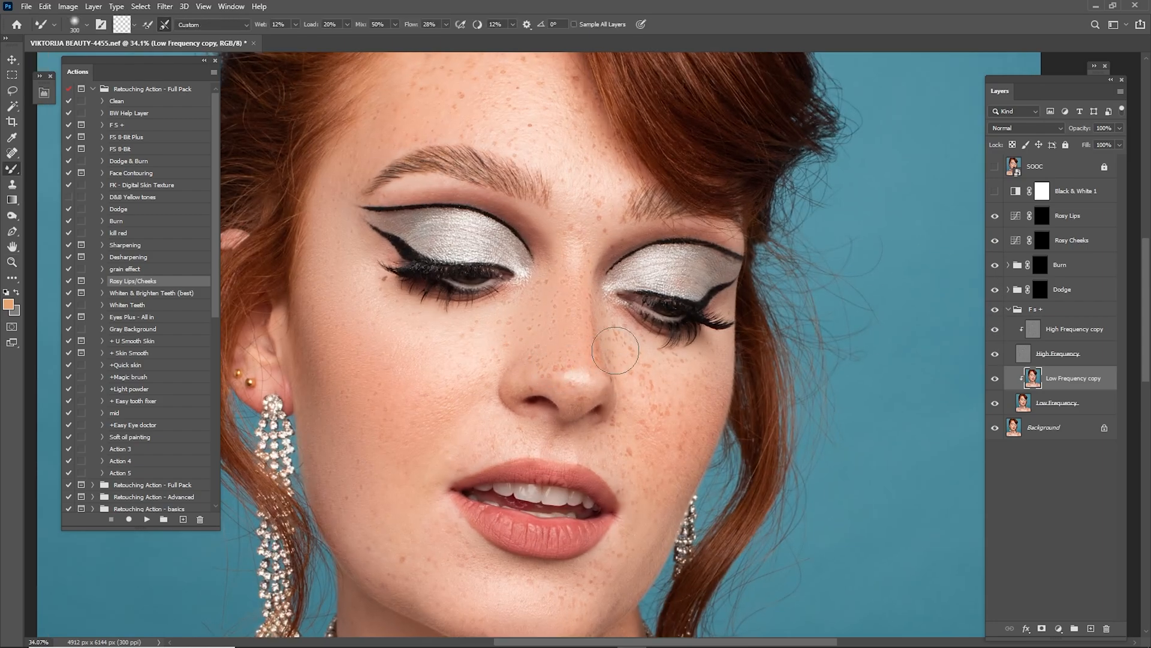
key(ctrl+plus)
key(ctrl+plus)
click(1048, 329)
click(996, 378)
click(996, 378)
click(996, 379)
click(995, 379)
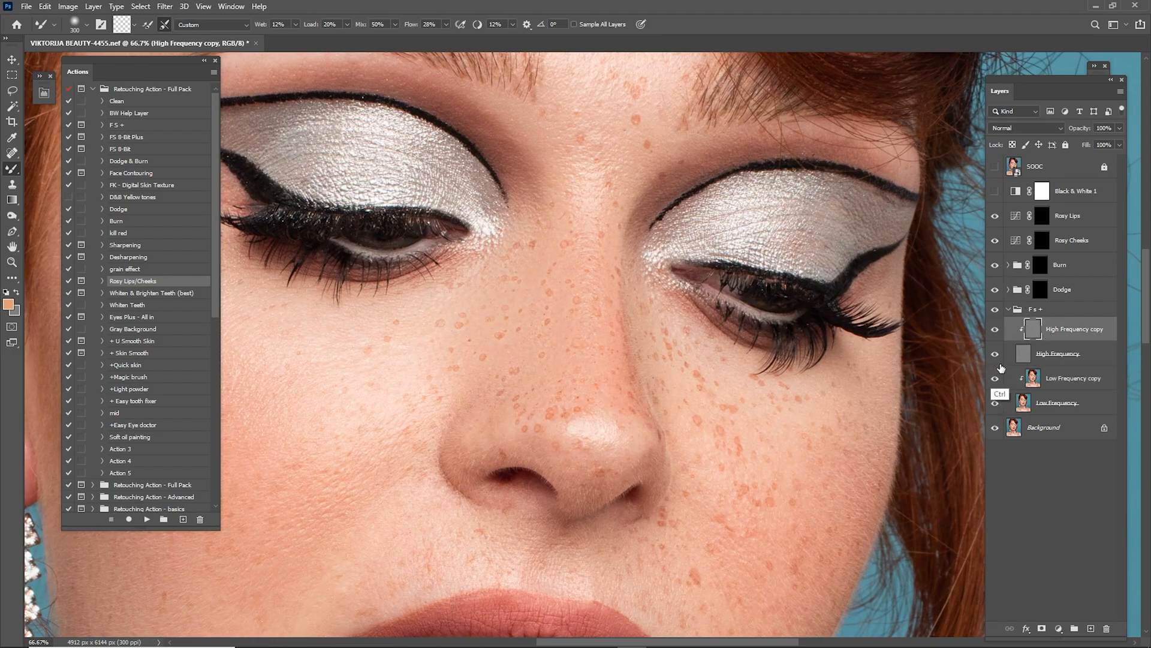
Hide High Frequency, reactivate Low Frequency copy and blend the near cheek with Wet at 10% and a 400-pixel brush.
click(996, 354)
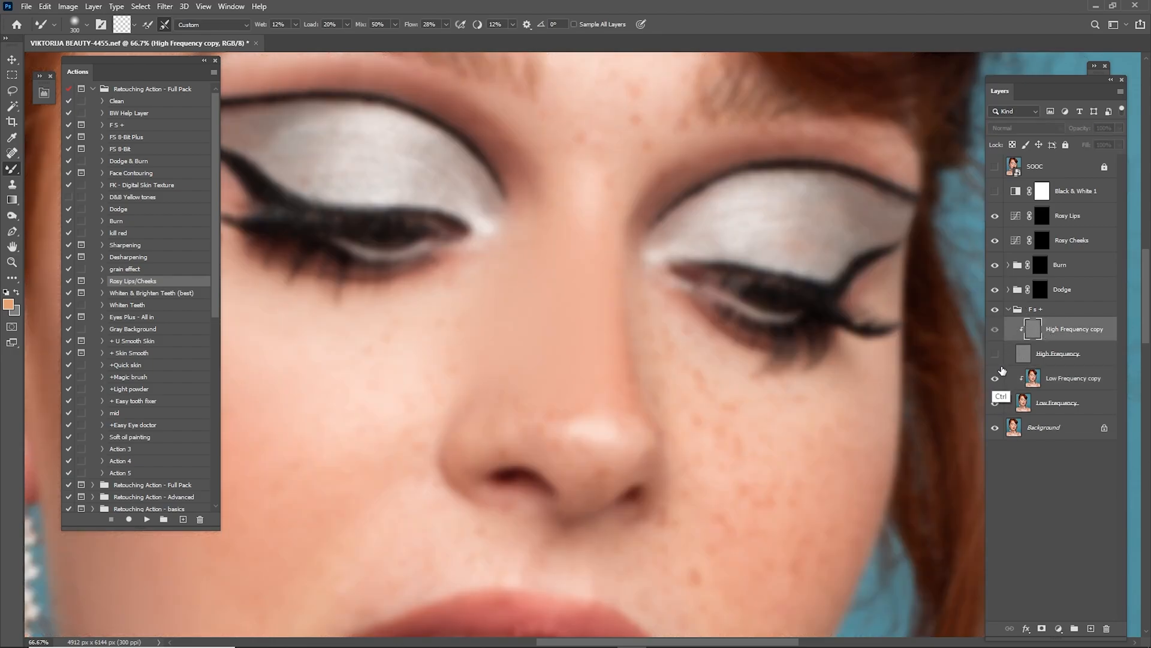
click(1035, 379)
scroll(664, 378, down, 4)
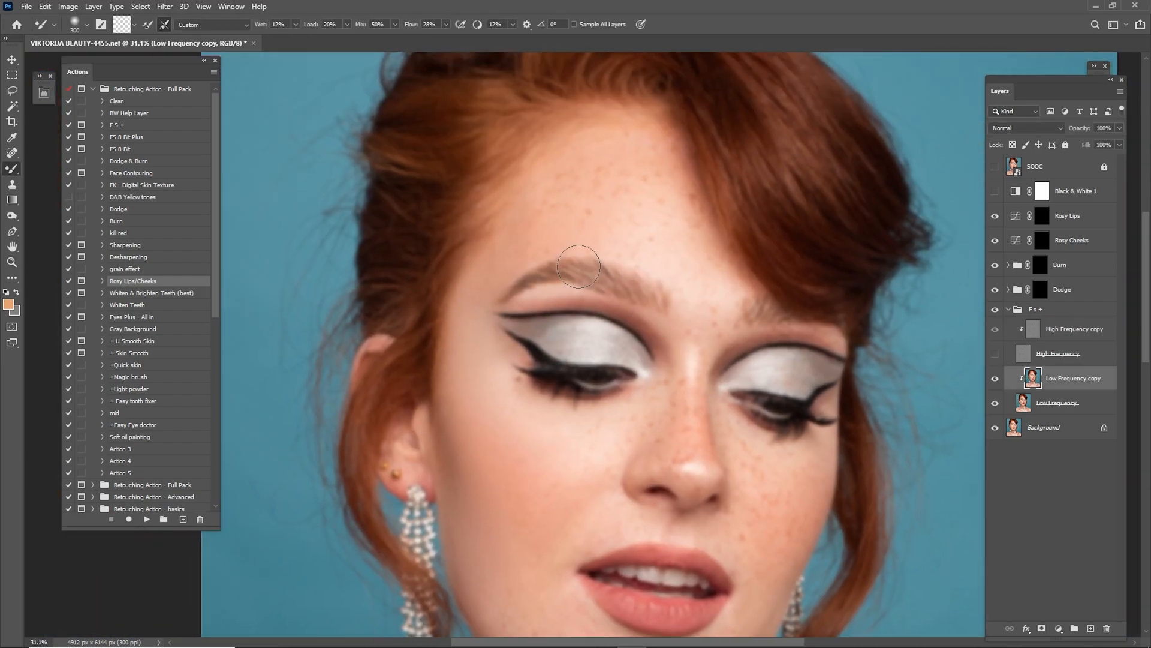
key(bracketleft)
scroll(487, 251, down, 3)
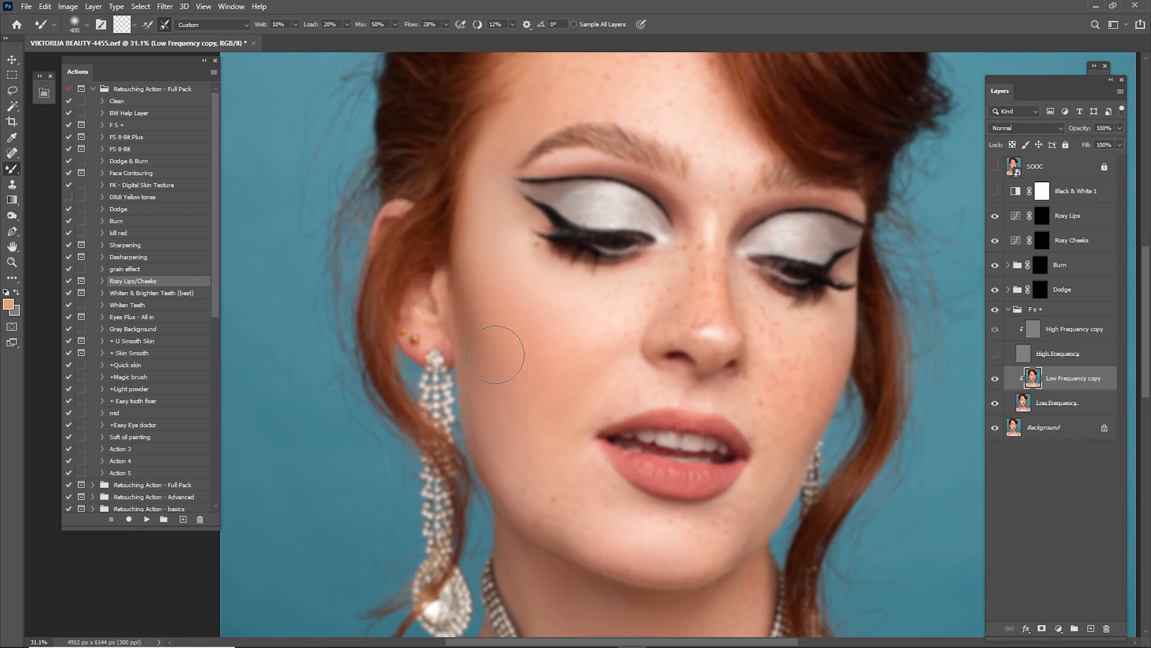
Blend the underside of the chin and the far jaw with the Mixer Brush reduced from 300 to 250 pixels.
drag(517, 488, 479, 325)
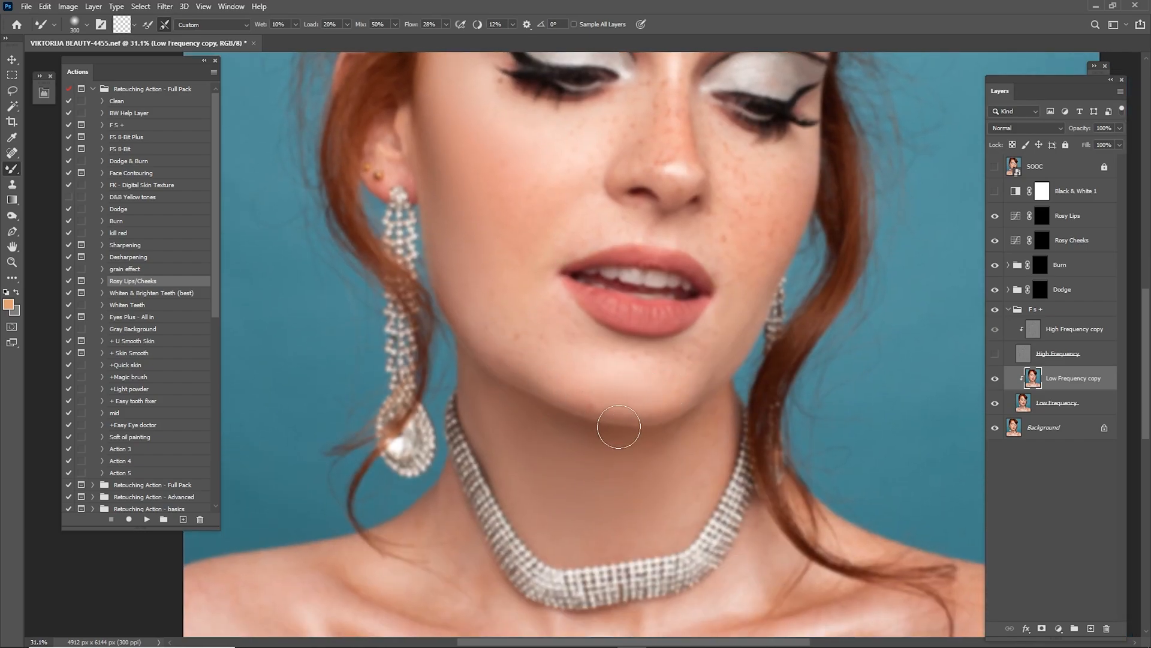
key(bracketleft)
scroll(578, 408, up, 1)
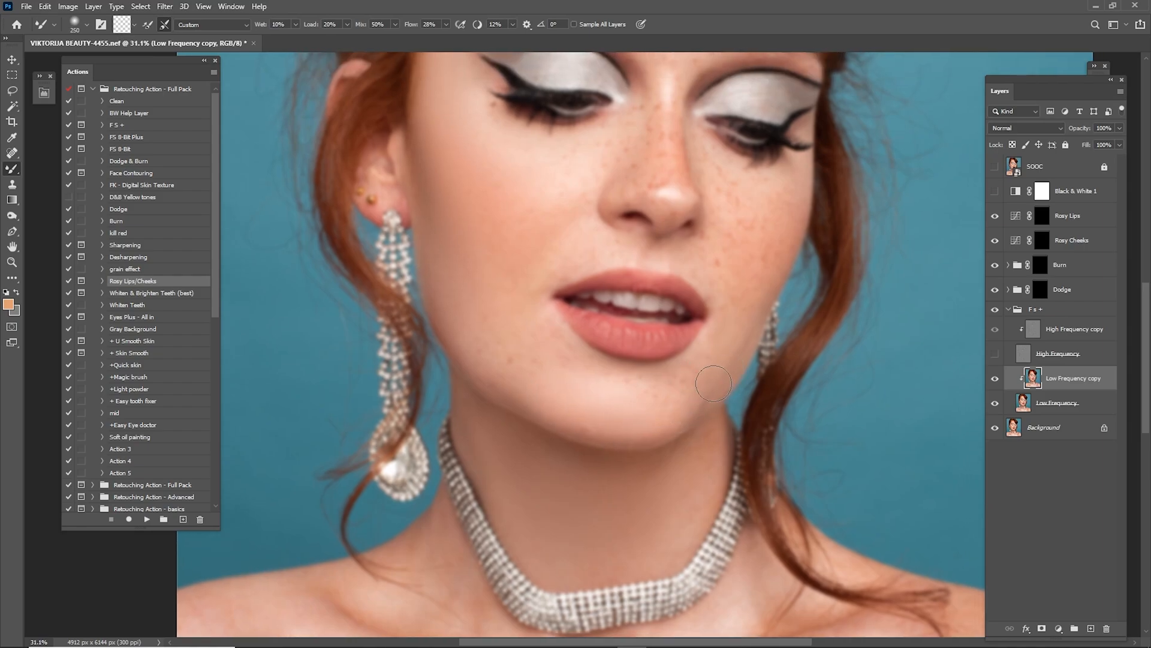
mouse_move(729, 366)
mouse_down()
mouse_move(688, 360)
mouse_move(718, 327)
mouse_move(617, 396)
mouse_up()
Blend the near jawline and the skin below the mouth corner with the Mixer Brush at 250 to 300 pixels.
key(bracketright)
key(bracketright)
key(bracketright)
key(bracketright)
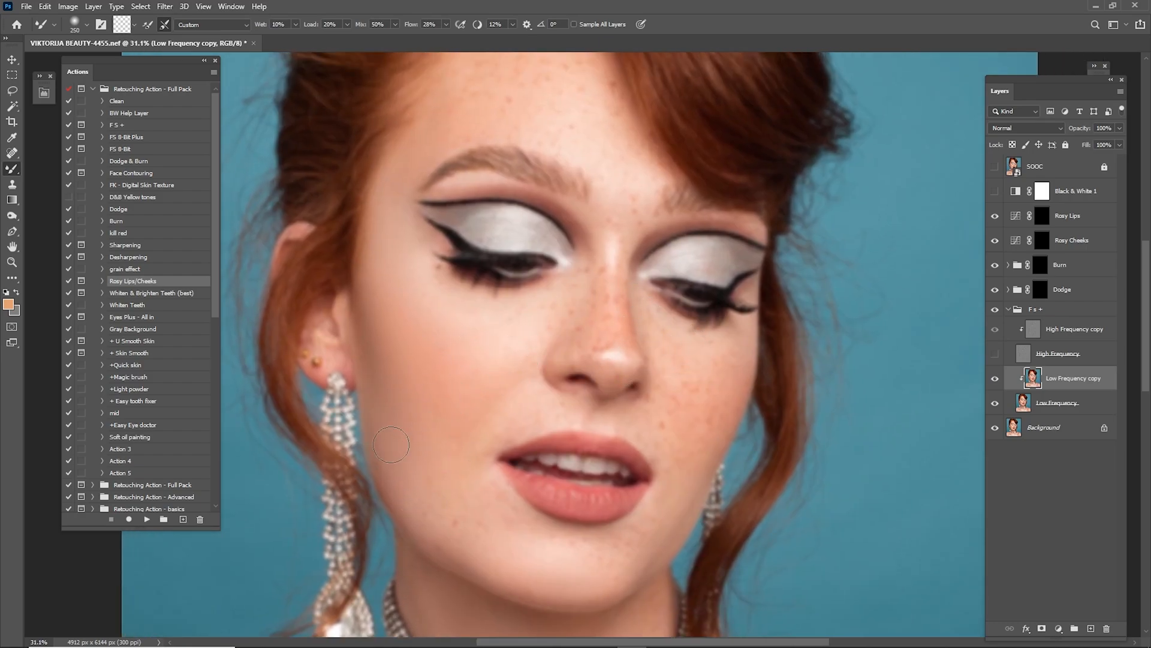
drag(423, 466, 435, 311)
key(bracketright)
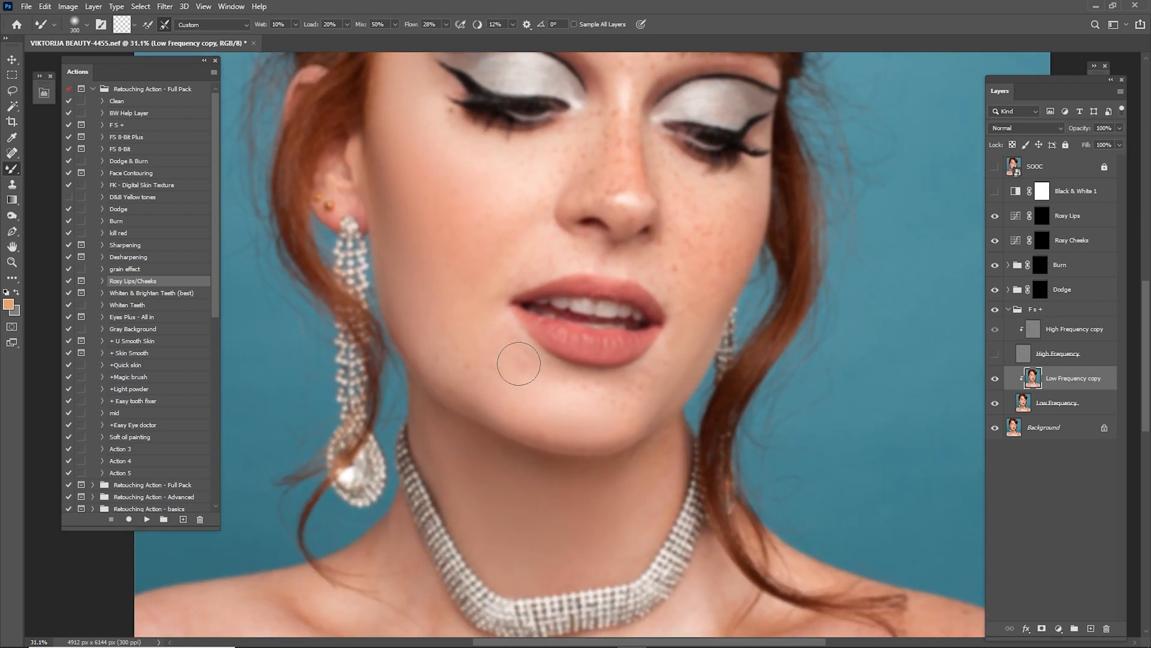
Enlarge the Mixer Brush to 600 pixels and smooth the shoulder, collarbones and base of the neck.
mouse_move(514, 401)
mouse_down()
mouse_move(503, 393)
mouse_move(520, 321)
mouse_up()
key(bracketright)
key(bracketright)
key(bracketright)
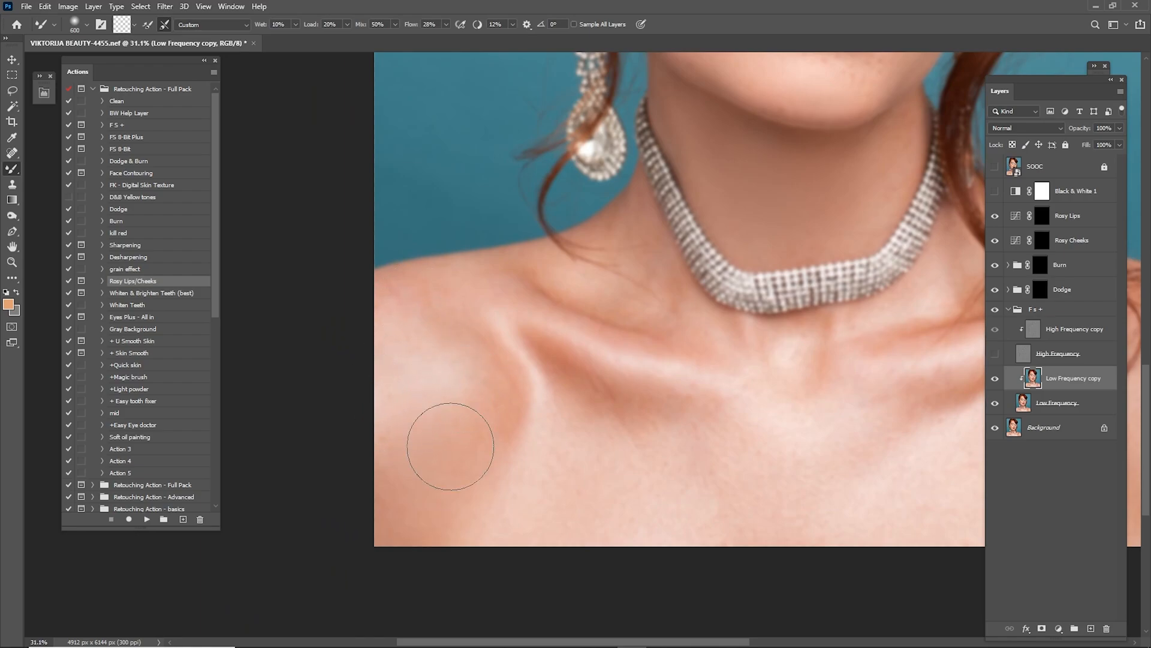
drag(641, 240, 533, 401)
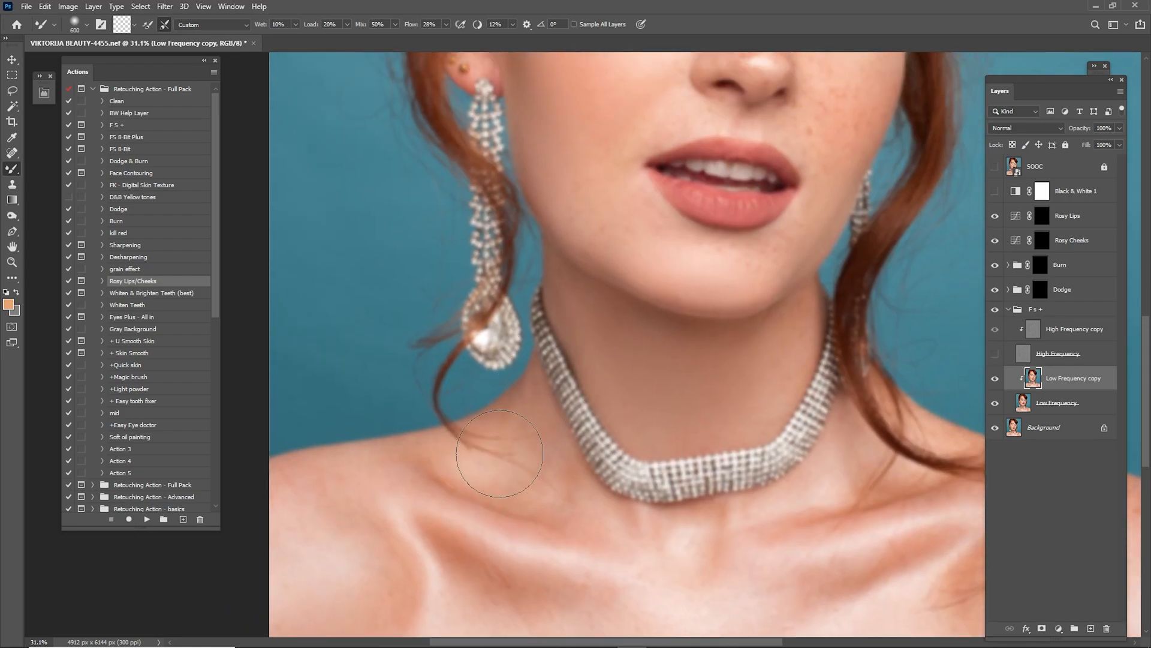
drag(505, 492, 475, 194)
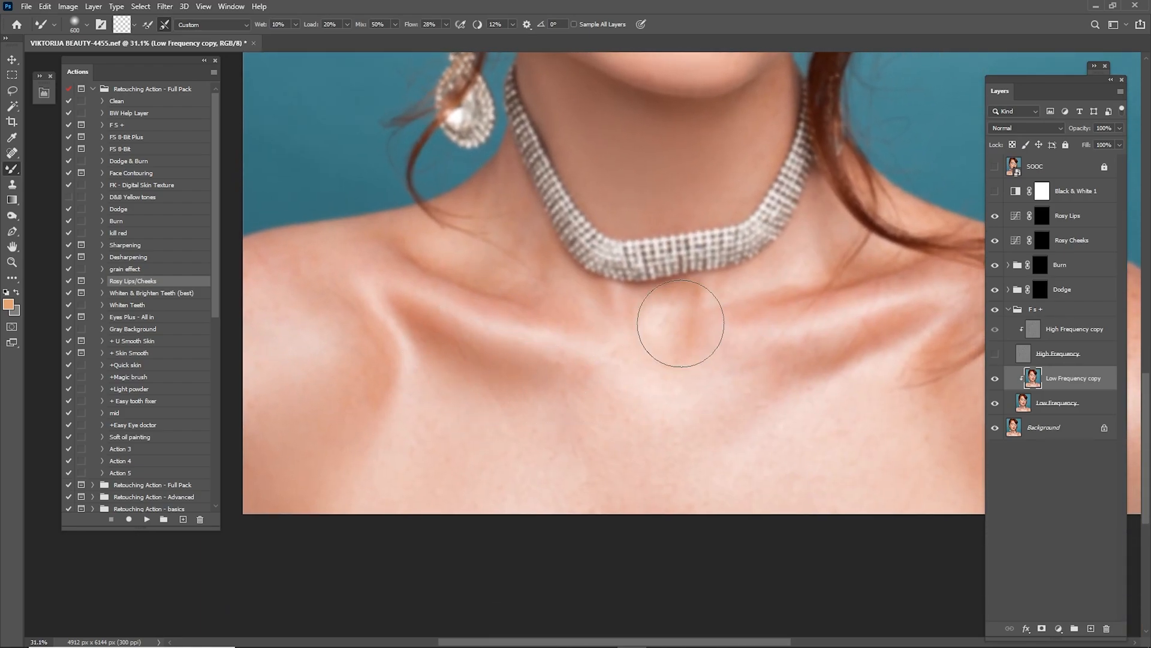
Blend the neck shadow under the jaw with the Mixer Brush reduced to 500 and 400 pixels.
drag(636, 178, 568, 349)
key(bracketleft)
key(bracketleft)
key(bracketleft)
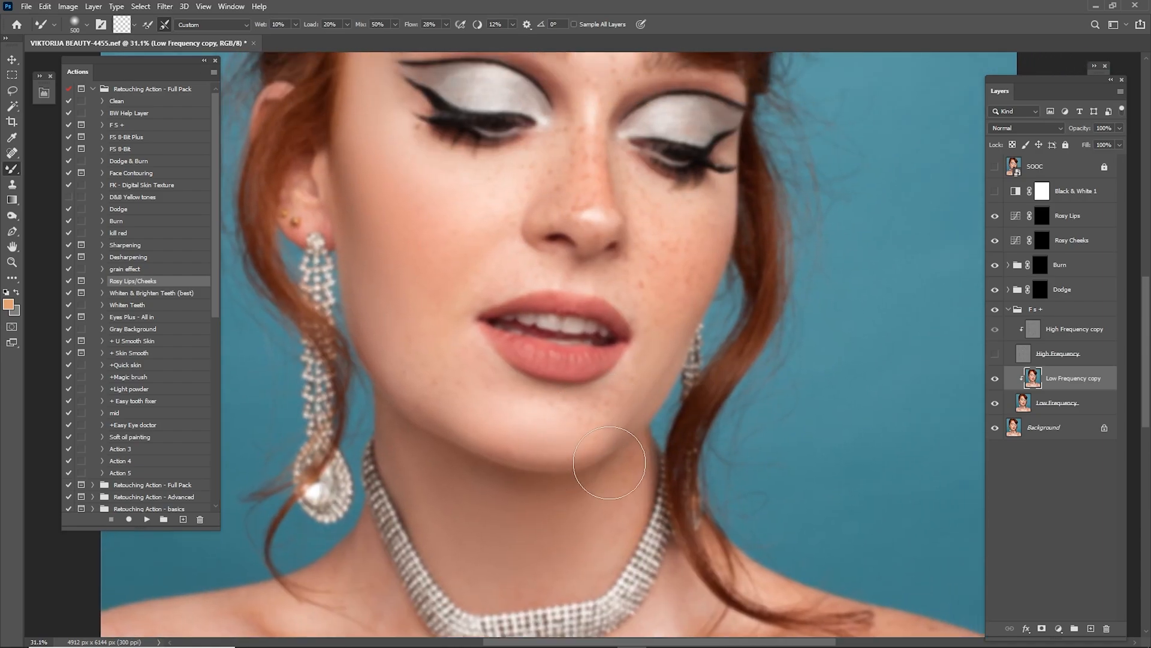
key(bracketleft)
drag(452, 478, 487, 530)
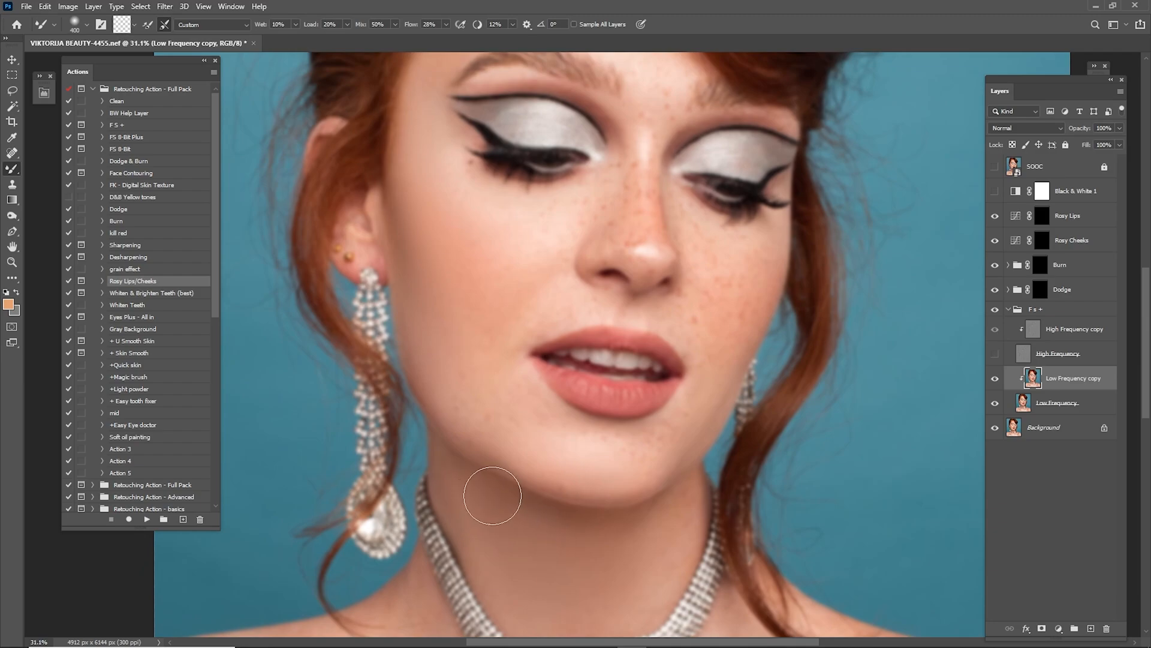
Smooth the near cheek beside the earring with the Mixer Brush at 400 pixels.
drag(494, 414, 476, 458)
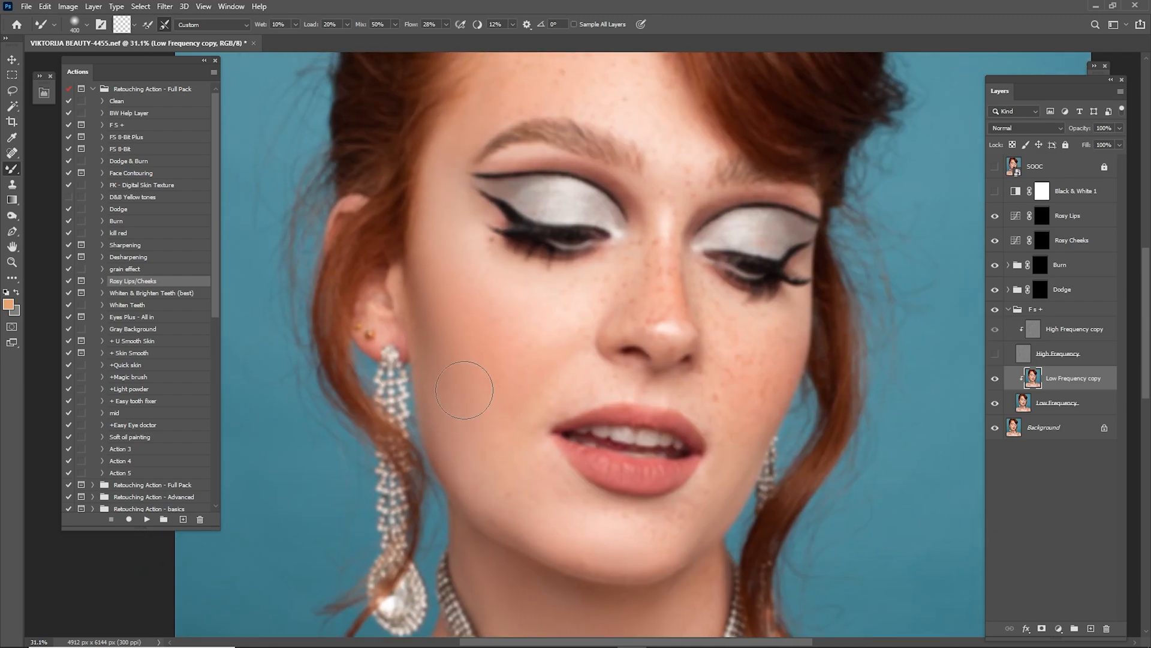
key(bracketright)
key(bracketright)
Refine the far jaw and cheek and the nose area with the Mixer Brush reduced from 300 to 200 pixels.
scroll(546, 322, right, 3)
key(bracketleft)
key(bracketleft)
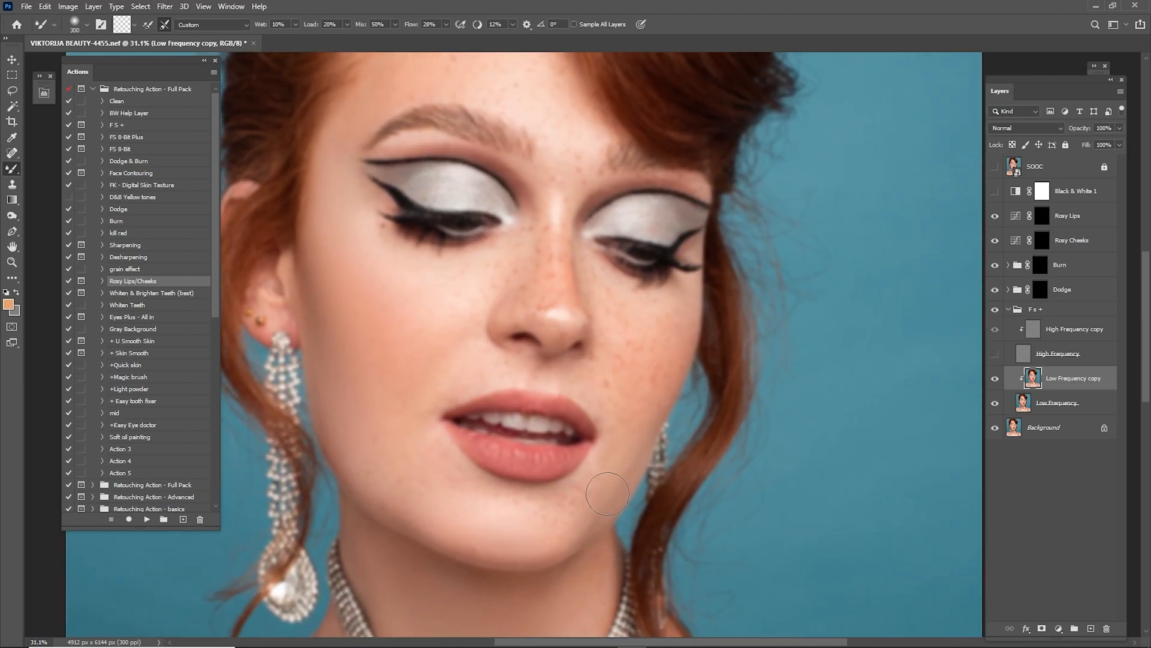
key(bracketright)
key(bracketleft)
key(bracketleft)
drag(484, 326, 514, 331)
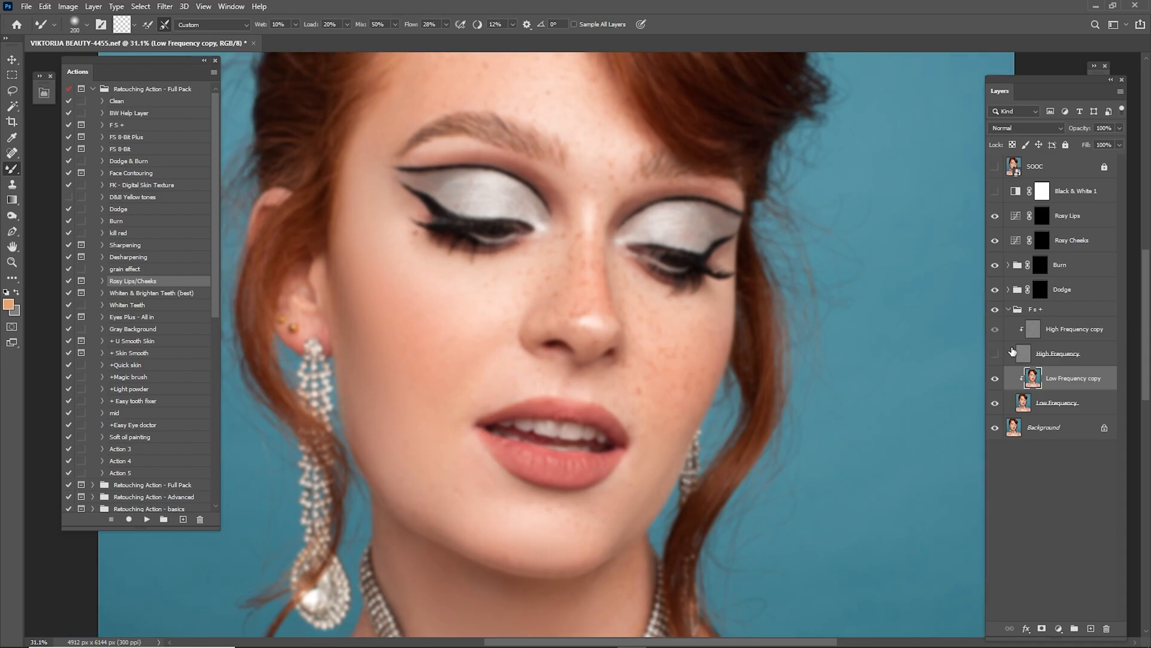
Restore the High Frequency layer's visibility and compare the whole portrait with Low Frequency copy on and off.
scroll(908, 337, down, 3)
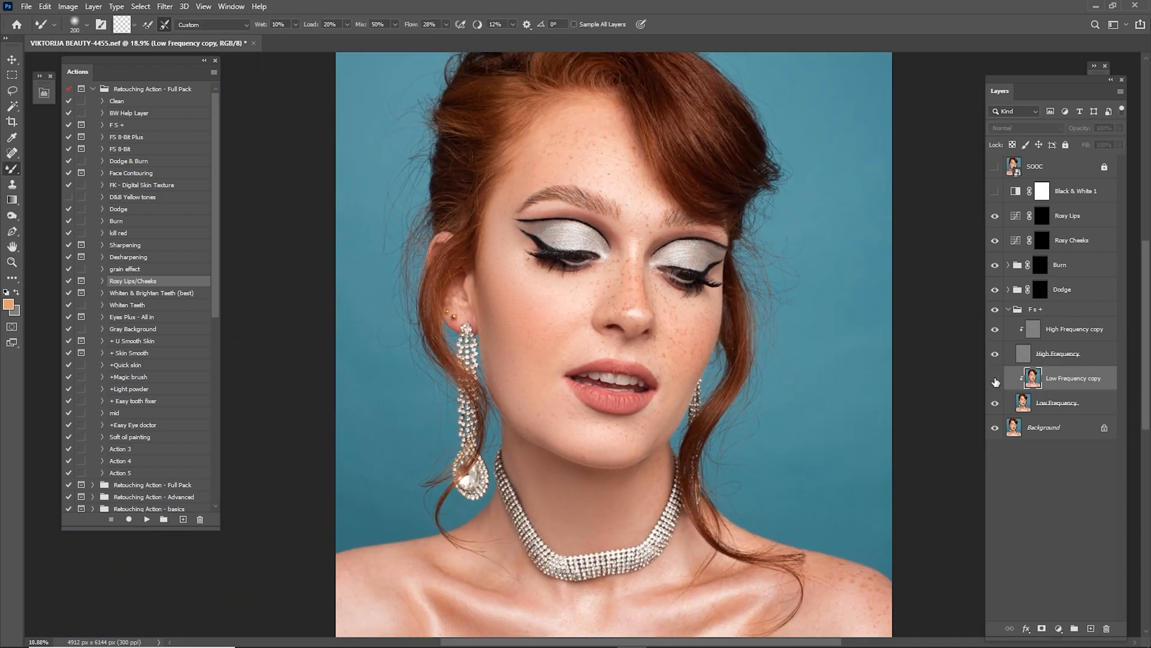
click(996, 383)
click(996, 383)
click(996, 383)
click(995, 383)
Inspect the smoothed skin on the face and forehead up close, ending with the whole portrait in view.
key(z)
drag(499, 378, 601, 418)
drag(685, 309, 660, 332)
drag(738, 196, 643, 360)
drag(709, 293, 584, 434)
drag(735, 245, 657, 411)
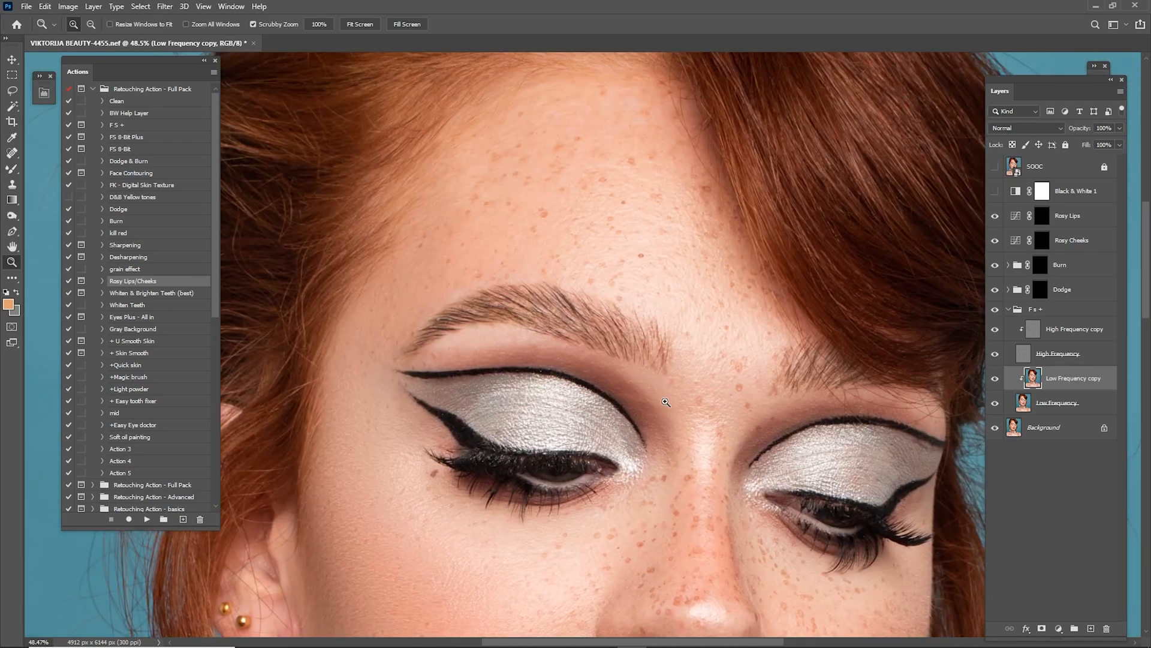
key(ctrl+0)
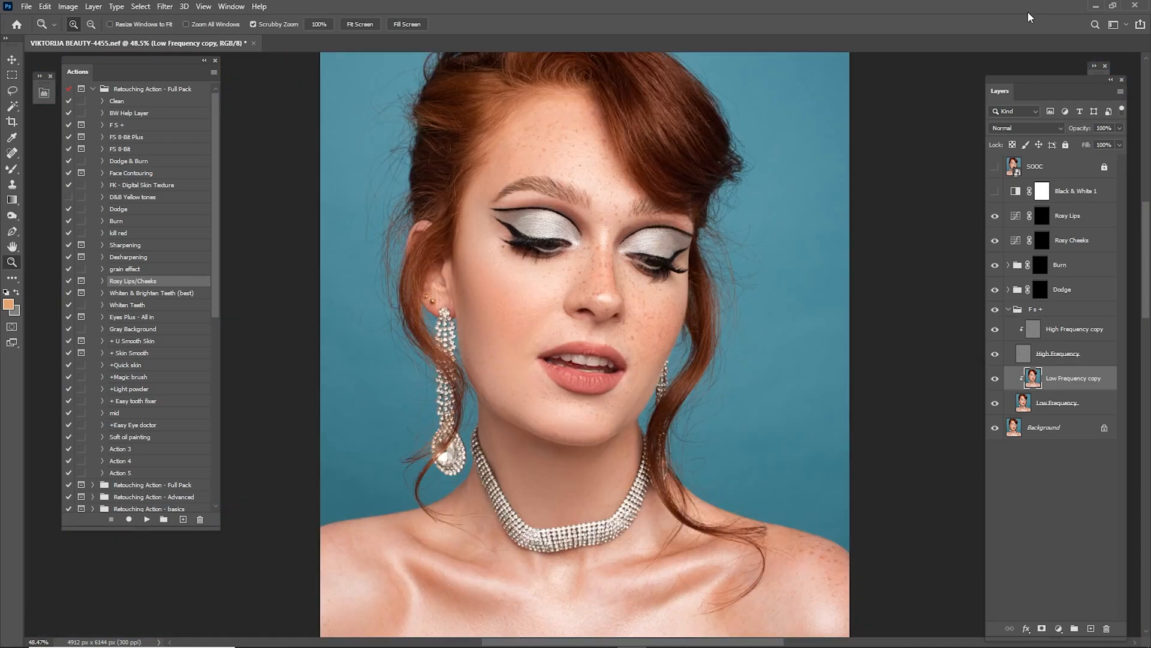
Delete the Black & White 1 layer and run the BW Help Layer action to add a black-and-white viewing aid.
click(1073, 202)
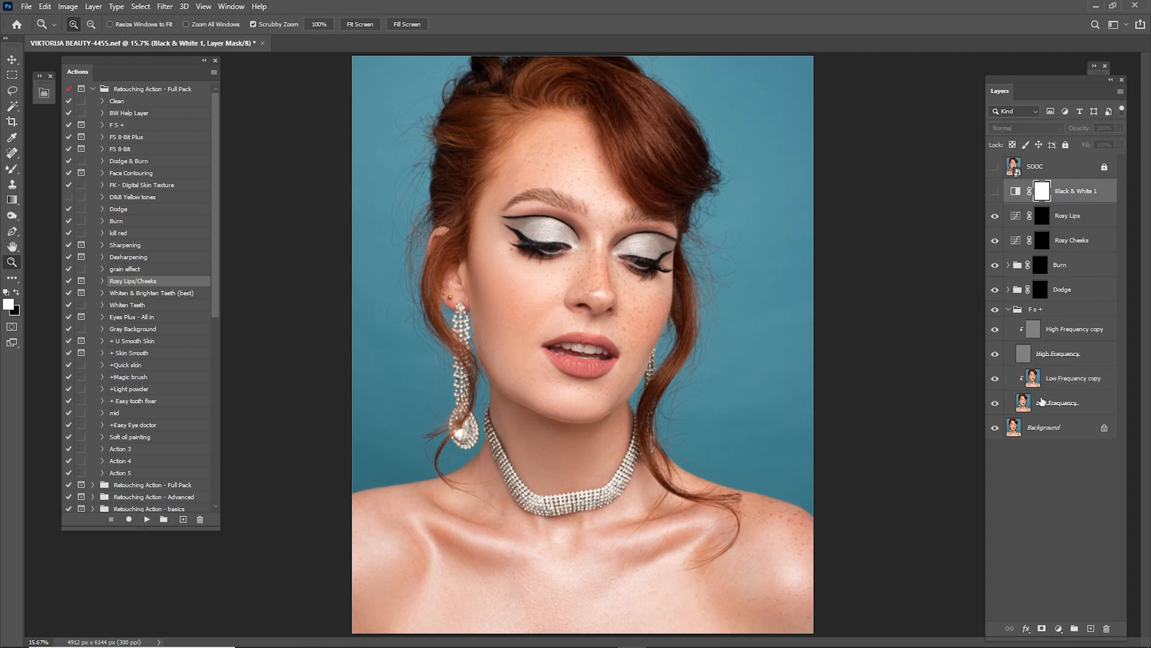
key(Delete)
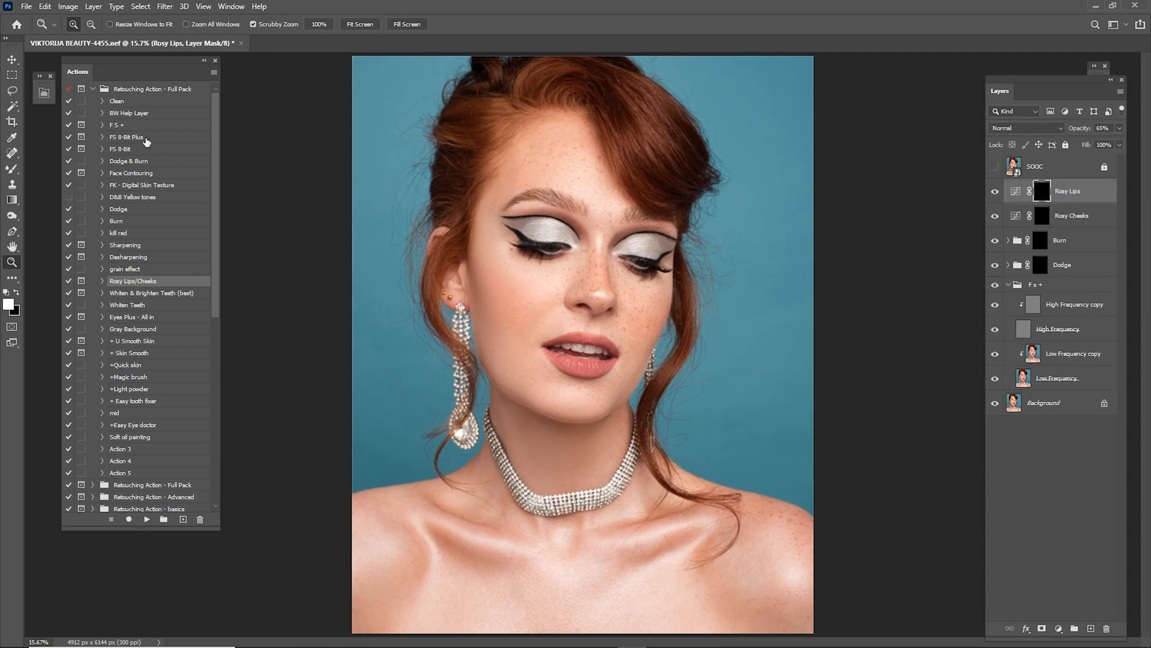
click(129, 114)
click(146, 520)
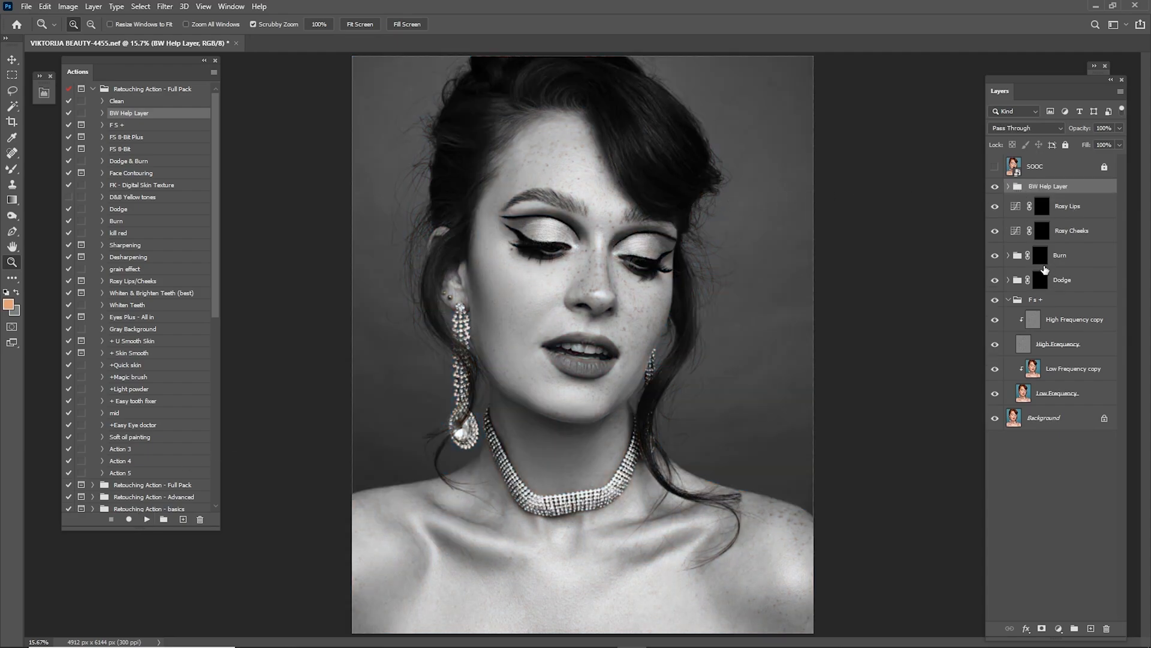
Start lightening the face on the Dodge group's mask with an enlarged white brush at 10% opacity.
click(1042, 280)
drag(566, 293, 618, 304)
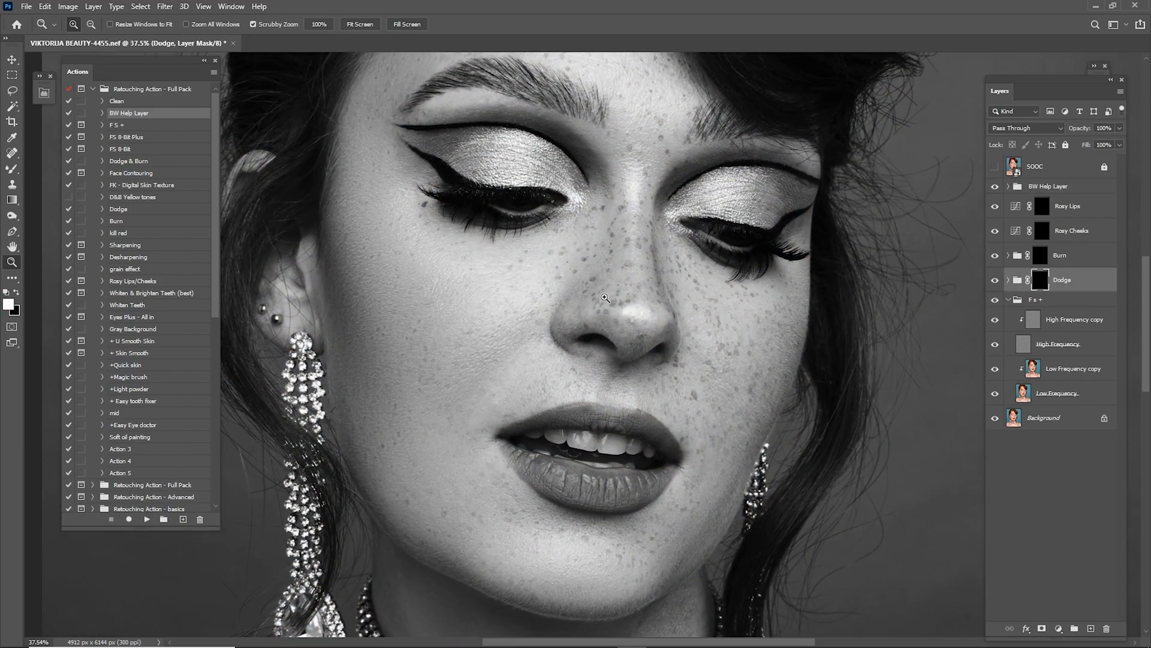
key(b)
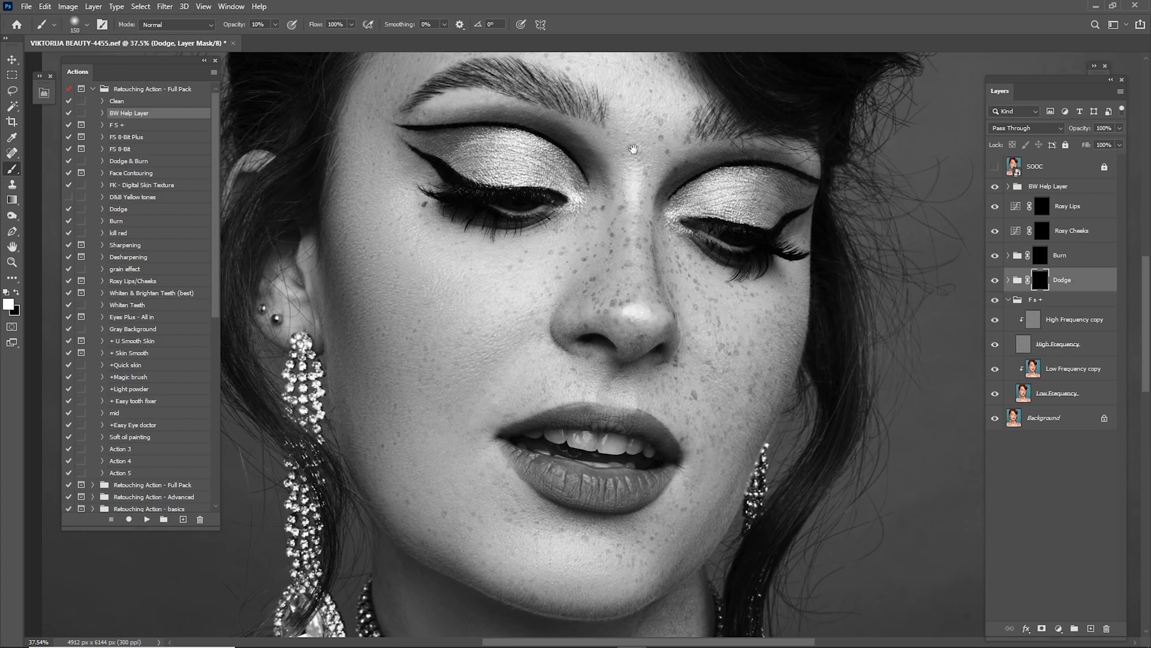
scroll(636, 255, up, 3)
key(bracketright)
key(bracketright)
key(bracketright)
key(bracketright)
key(bracketright)
key(bracketright)
key(bracketright)
key(bracketright)
drag(609, 166, 643, 136)
Even out the cheeks and the area around the mouth on the Dodge mask with a 500-pixel brush.
key(bracketleft)
key(bracketleft)
key(bracketleft)
drag(497, 408, 573, 257)
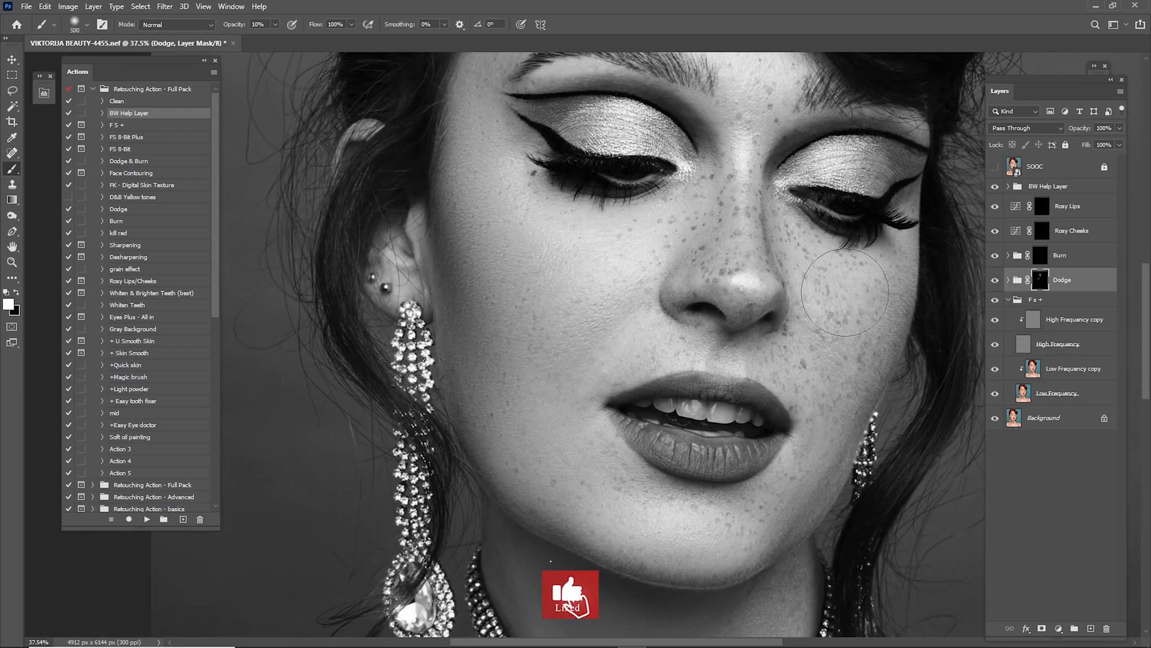
drag(689, 289, 611, 182)
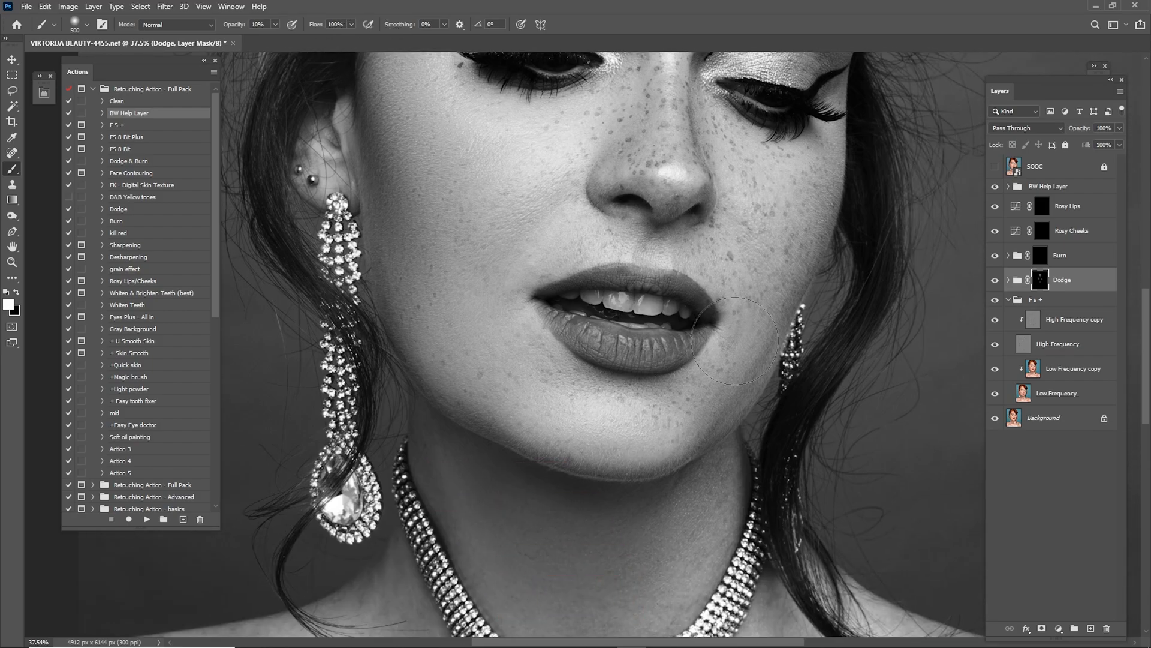
Hide the BW Help Layer and check the dodging by toggling the Dodge group and viewing its mask alone.
click(992, 282)
click(991, 281)
click(993, 281)
click(994, 281)
click(994, 281)
click(993, 282)
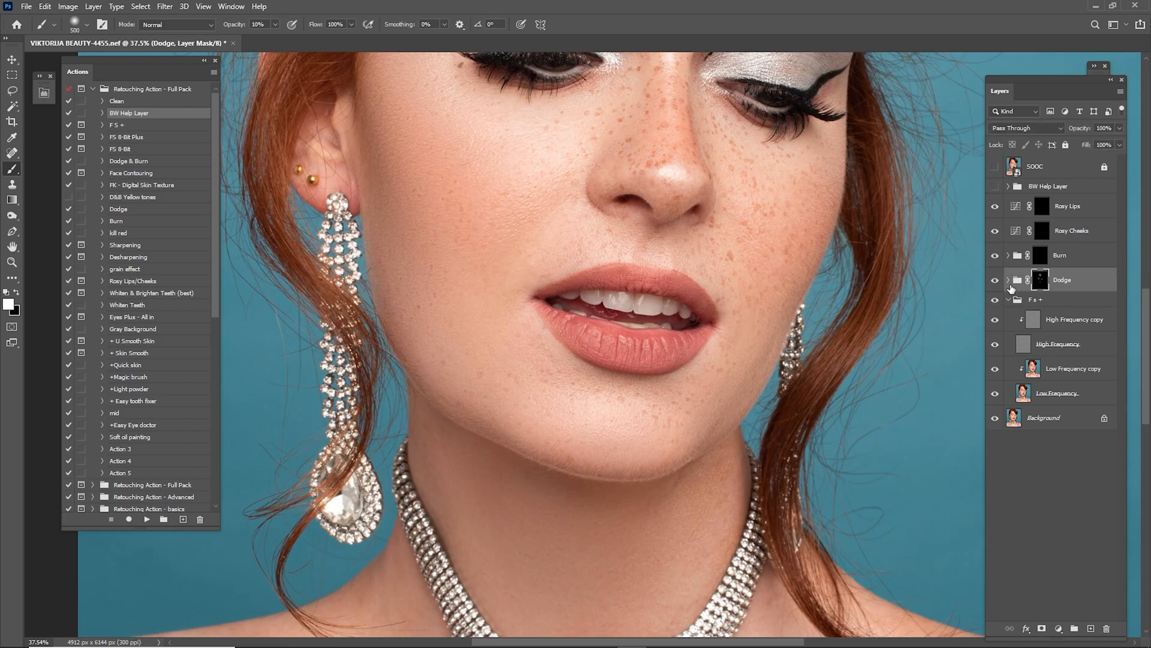
alt+click(1037, 284)
alt+click(1041, 284)
Brighten the near cheek below the eye on the Dodge mask at 29% opacity with a 700-pixel brush.
drag(571, 250, 491, 263)
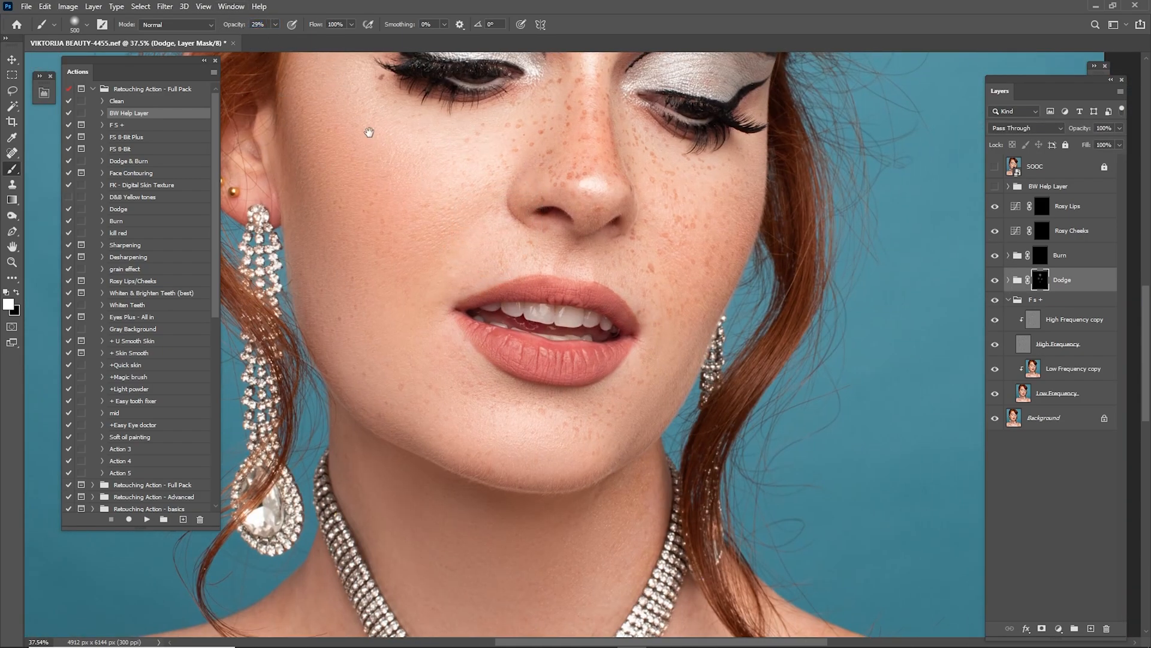
drag(459, 150, 496, 318)
key(bracketright)
key(bracketright)
key(bracketleft)
key(bracketleft)
key(bracketleft)
key(bracketleft)
key(bracketleft)
key(bracketleft)
key(bracketleft)
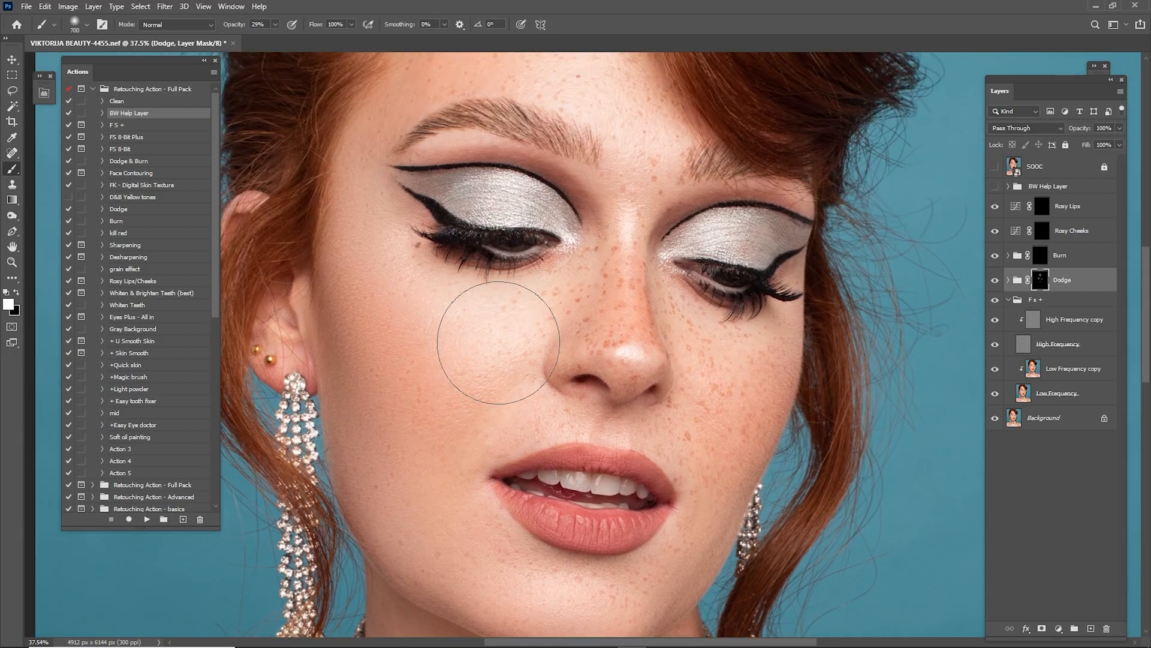
Brighten the forehead, far cheek and silver eyelids on the Dodge mask, reducing the brush to 300 pixels for the eyelids.
mouse_move(623, 121)
mouse_down()
mouse_move(640, 306)
mouse_move(612, 151)
mouse_up()
key(bracketright)
key(bracketright)
key(bracketright)
key(bracketright)
key(bracketright)
key(bracketright)
key(bracketright)
key(bracketright)
key(bracketright)
drag(691, 281, 708, 331)
key(bracketleft)
key(bracketleft)
key(bracketleft)
key(bracketleft)
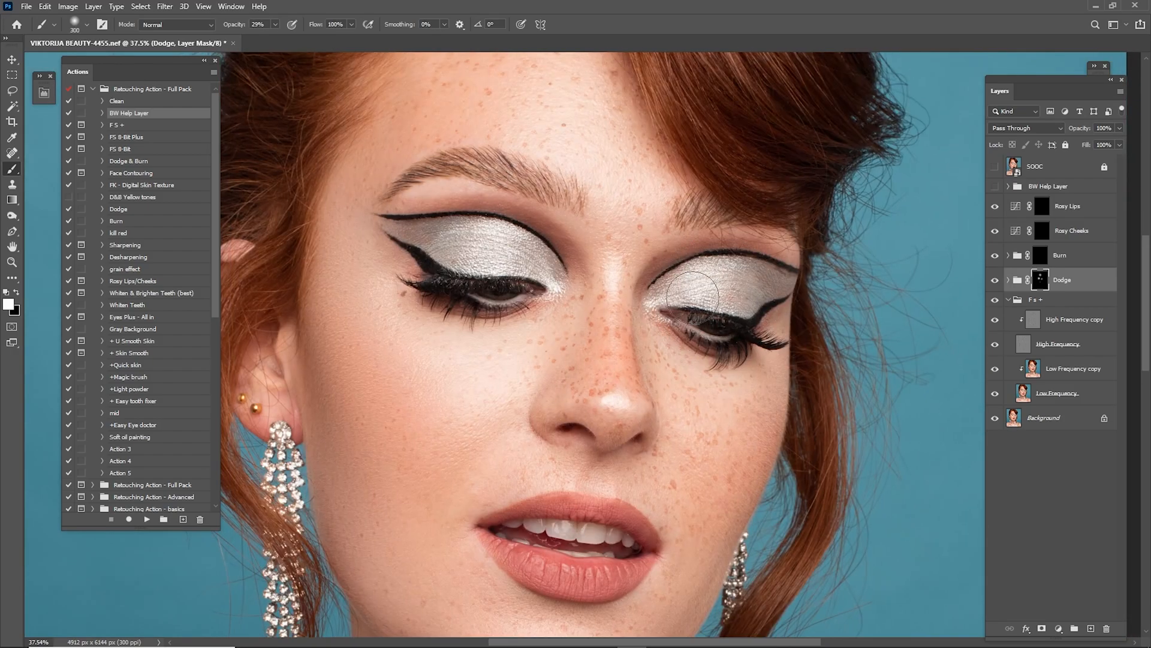
Add highlights around the lips and chin on the Dodge mask, starting with a 125-pixel brush at 29% opacity.
mouse_move(560, 304)
mouse_down()
mouse_move(584, 162)
mouse_move(572, 75)
mouse_up()
key(bracketleft)
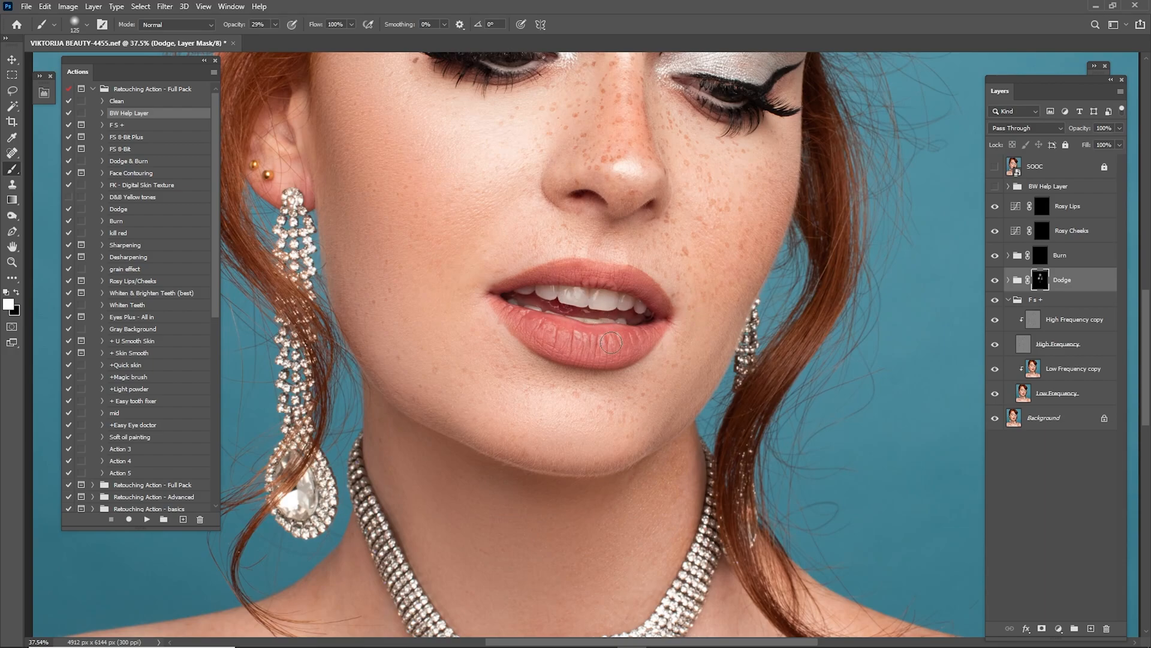
key(bracketright)
key(bracketright)
click(596, 416)
key(bracketright)
key(bracketright)
key(ctrl+0)
Build up the cheek and nose highlights on the Dodge mask with a 400-pixel brush, raising its opacity from 10% to 39%.
key(z)
drag(553, 306, 586, 368)
key(b)
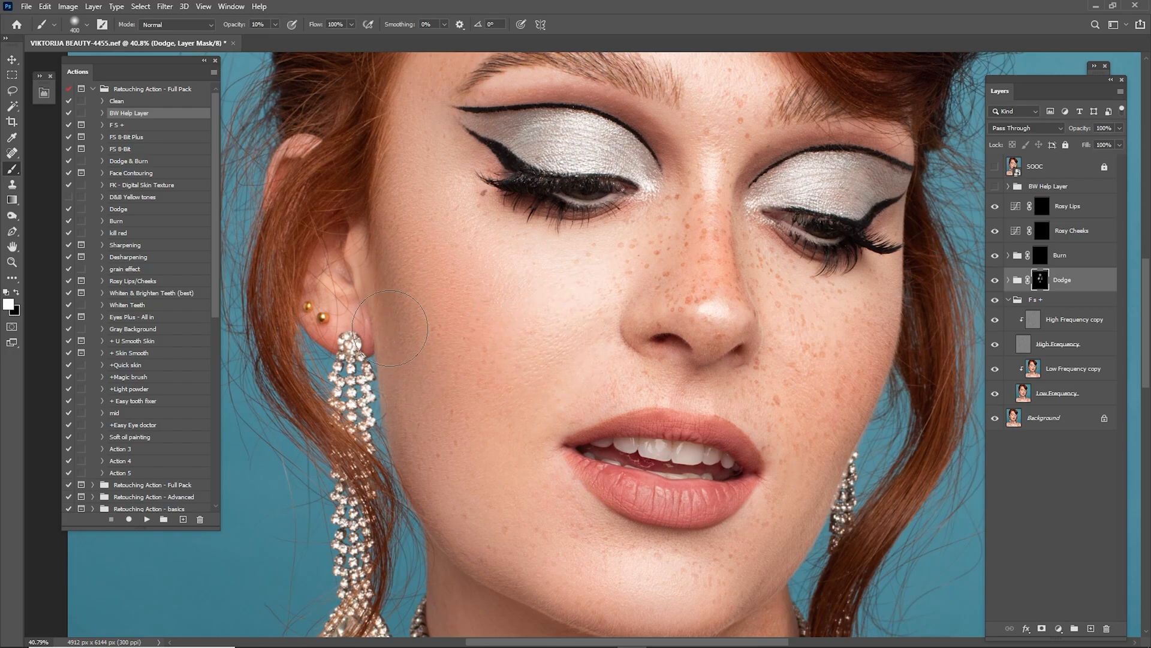
key(ctrl)
mouse_move(470, 356)
mouse_down()
mouse_move(591, 314)
mouse_move(524, 288)
mouse_move(550, 316)
mouse_move(388, 301)
mouse_up()
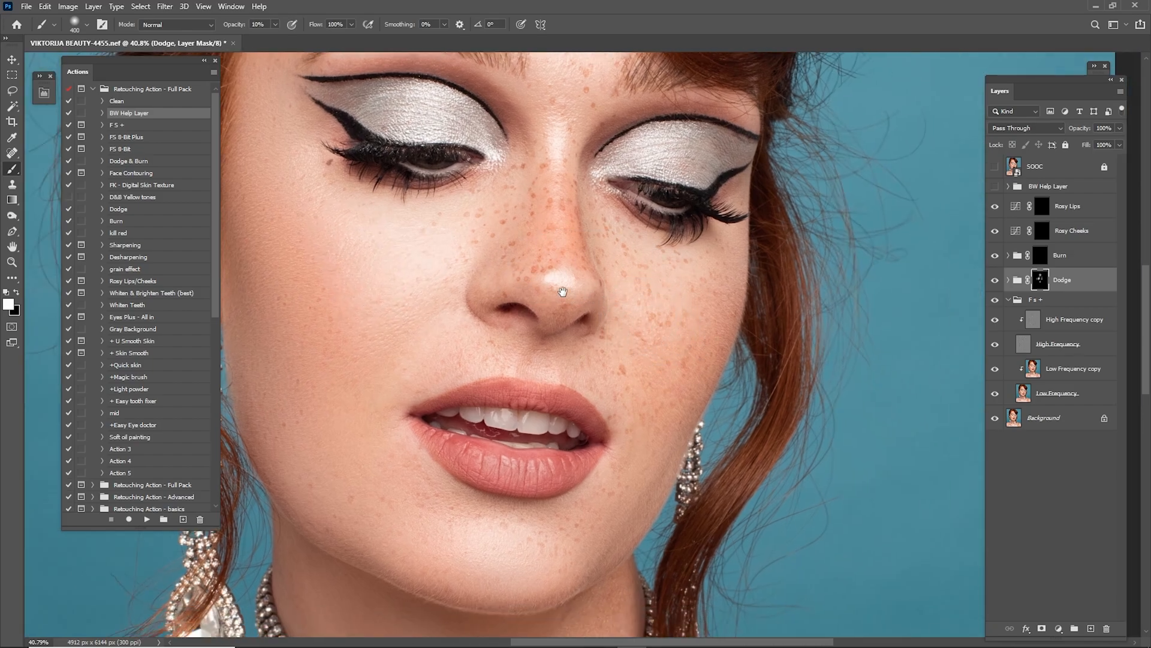
drag(550, 284, 671, 344)
drag(234, 26, 251, 26)
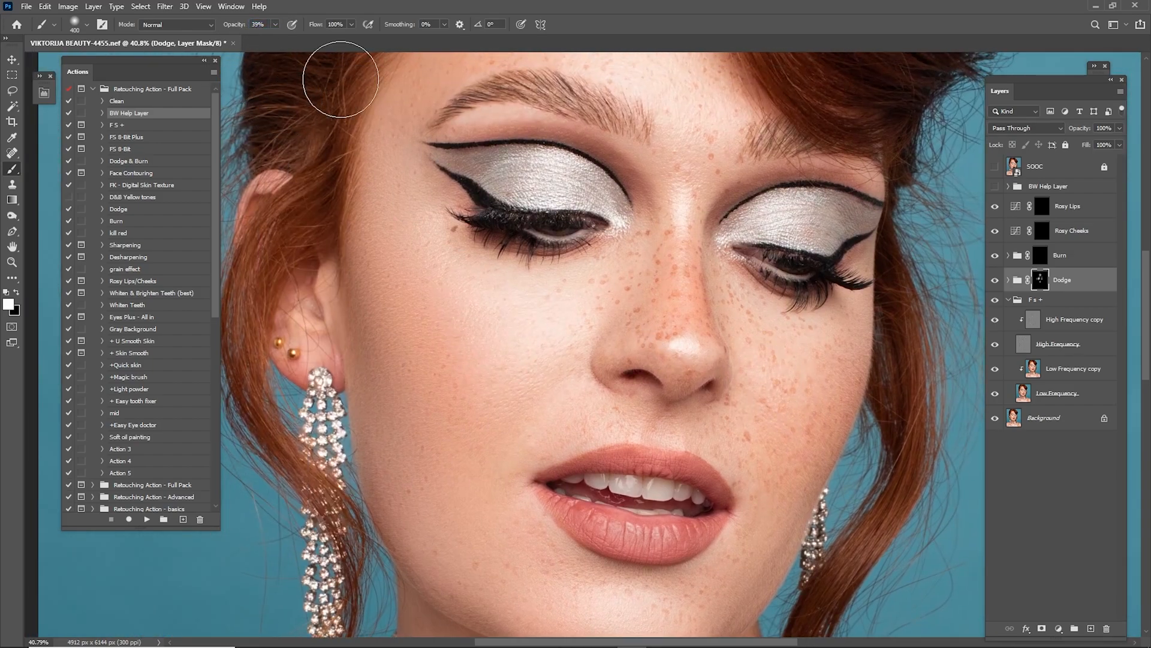
drag(554, 214, 530, 334)
key(z)
drag(756, 118, 706, 117)
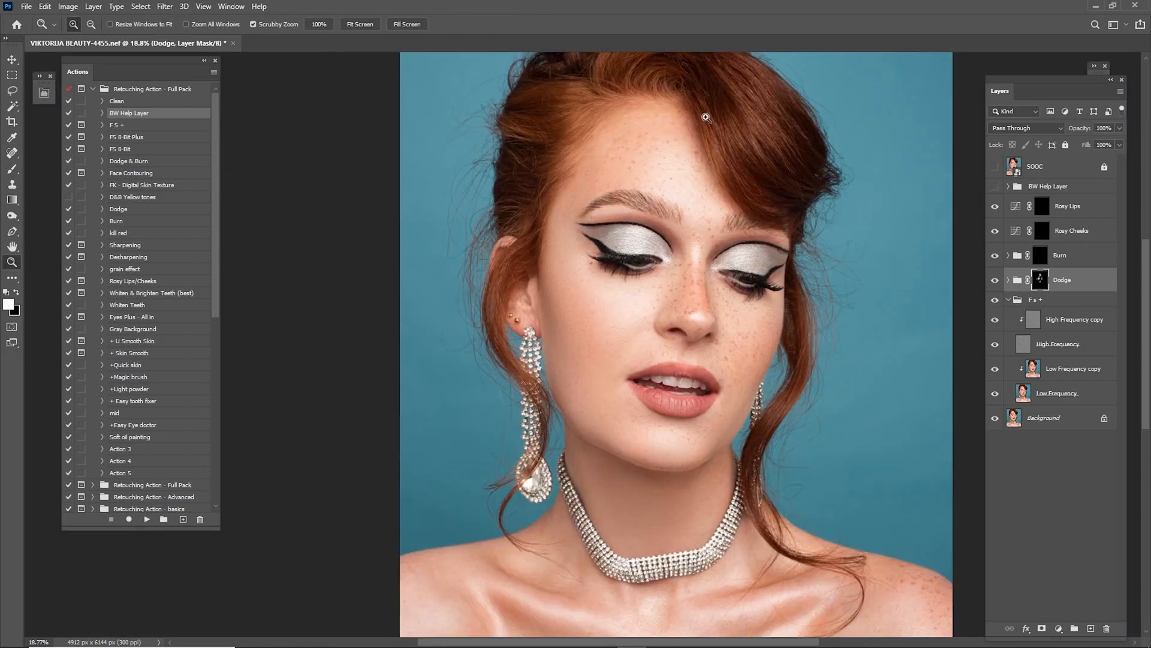
Lighten the shoulders, collarbones and chest on the Dodge mask at 10% opacity with a brush of up to 900 pixels.
key(b)
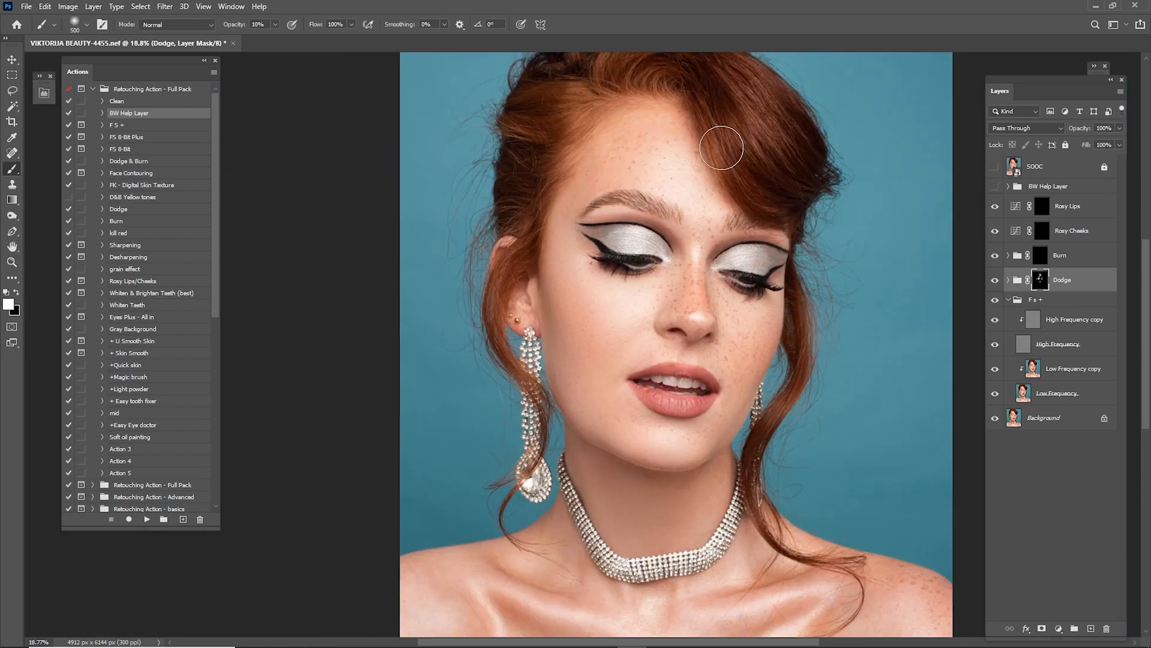
key(bracketleft)
scroll(743, 188, down, 5)
key(bracketleft)
key(bracketright)
key(bracketright)
key(bracketright)
key(bracketright)
key(bracketright)
key(bracketright)
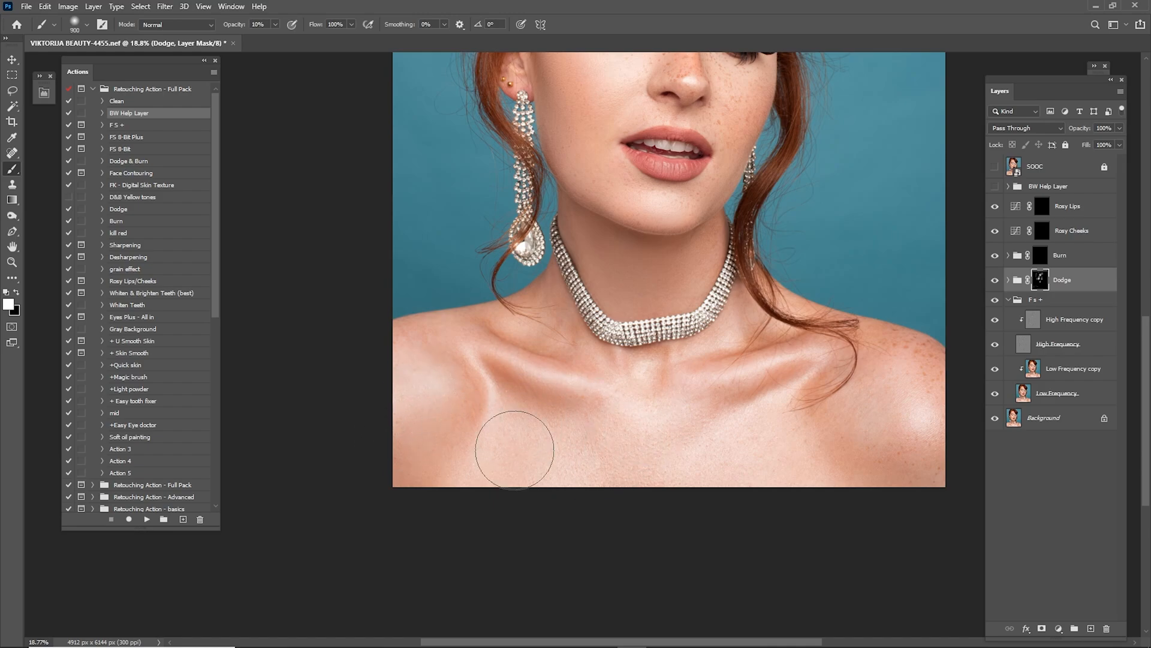
key(bracketleft)
Lighten the neck and far cheek on the Dodge mask with an 800-pixel brush at 10% opacity.
scroll(719, 389, up, 3)
scroll(652, 427, up, 3)
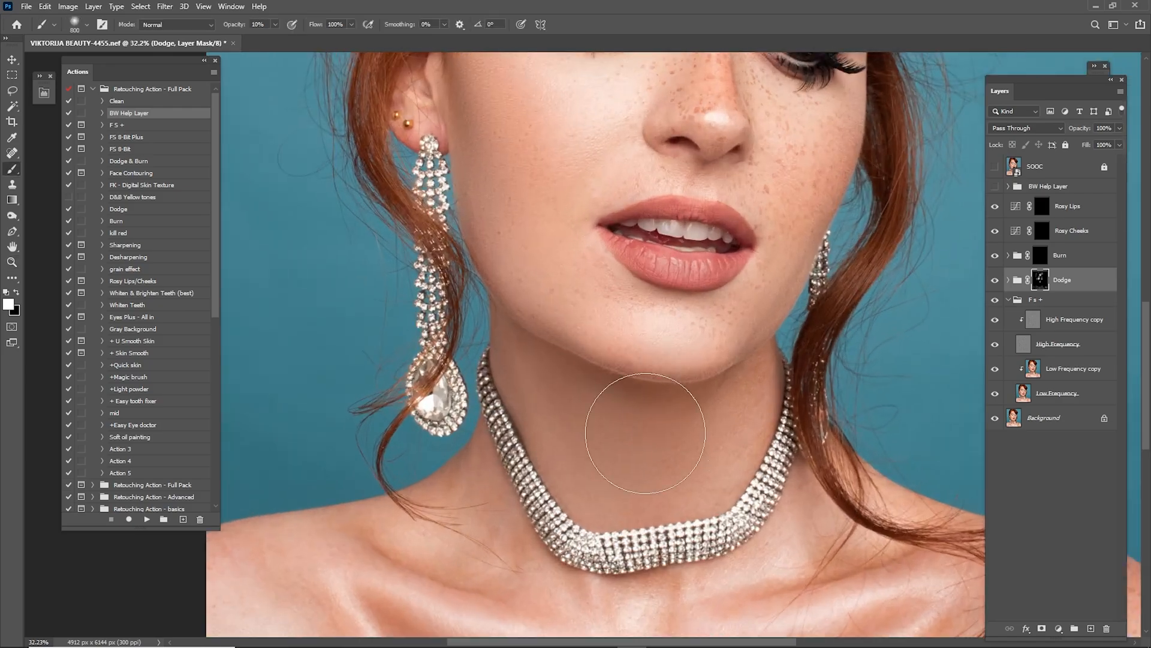
scroll(804, 287, up, 5)
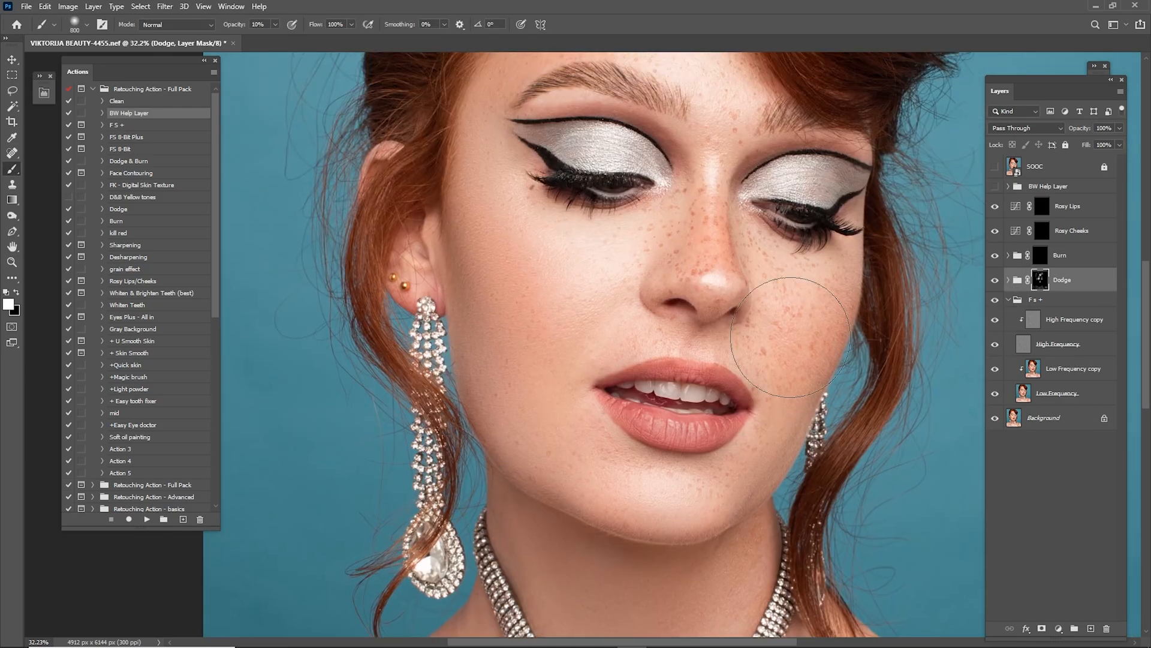
key(bracketleft)
Examine the Desaturate and Dodge adjustment layers inside the Dodge group and what each contributes.
click(1009, 280)
click(1054, 303)
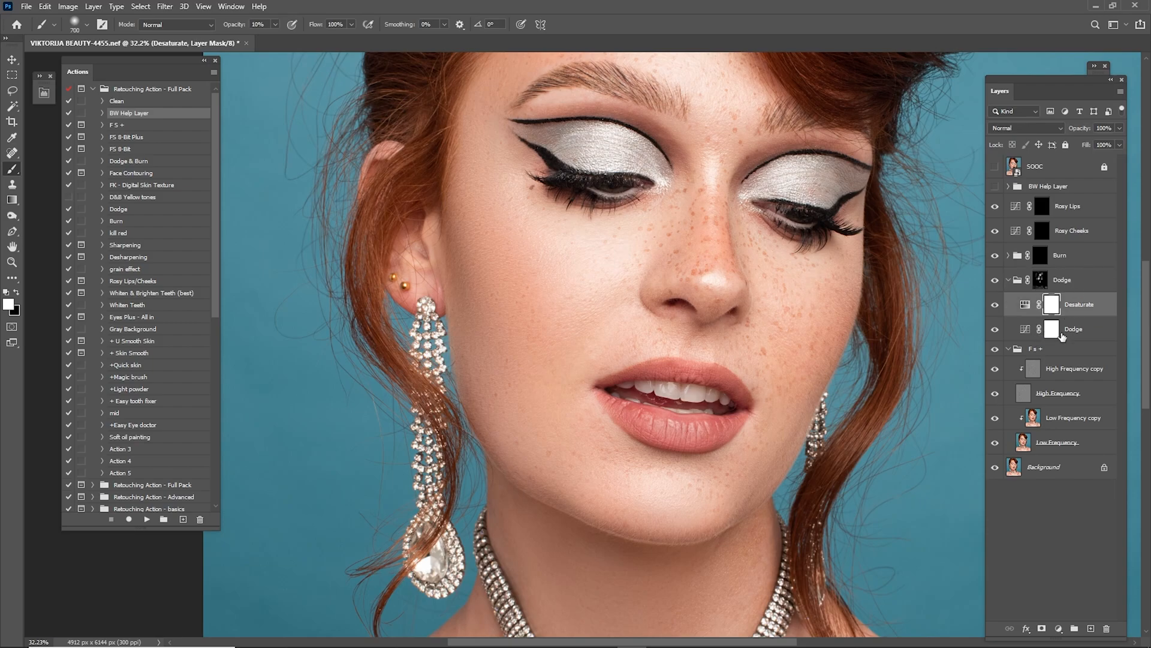
click(1058, 331)
click(996, 329)
click(998, 329)
click(1064, 311)
click(993, 305)
click(1011, 282)
scroll(600, 300, up, 5)
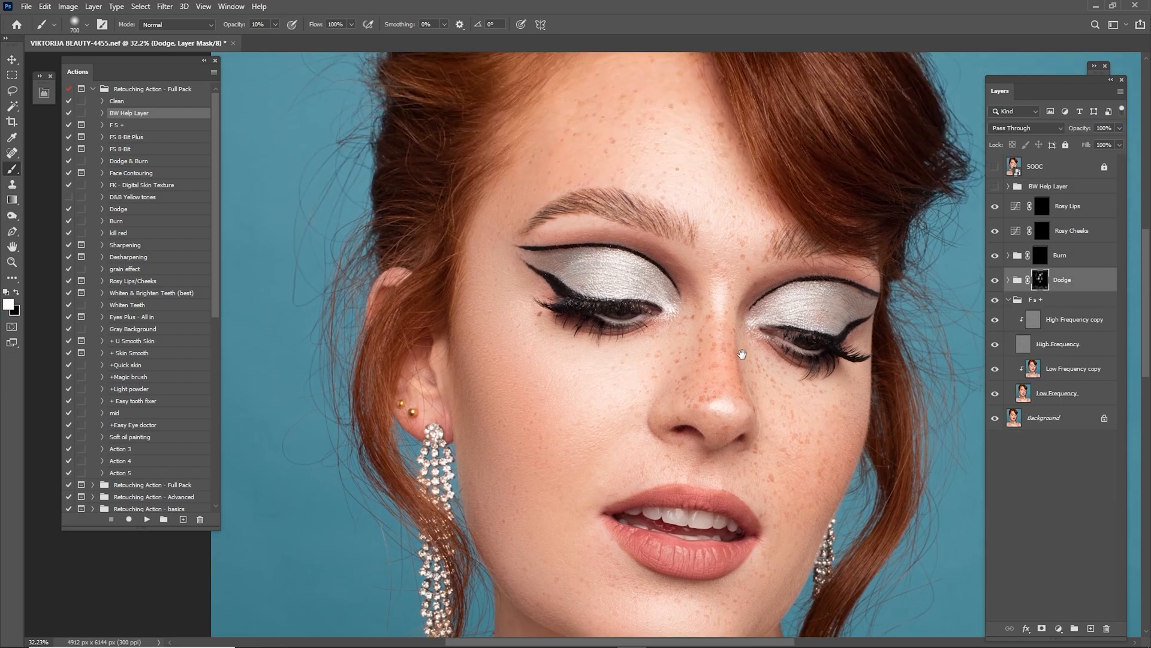
Touch up the dodging around the near eyelid and inner eye with a 400-pixel brush at 10% opacity.
key(o)
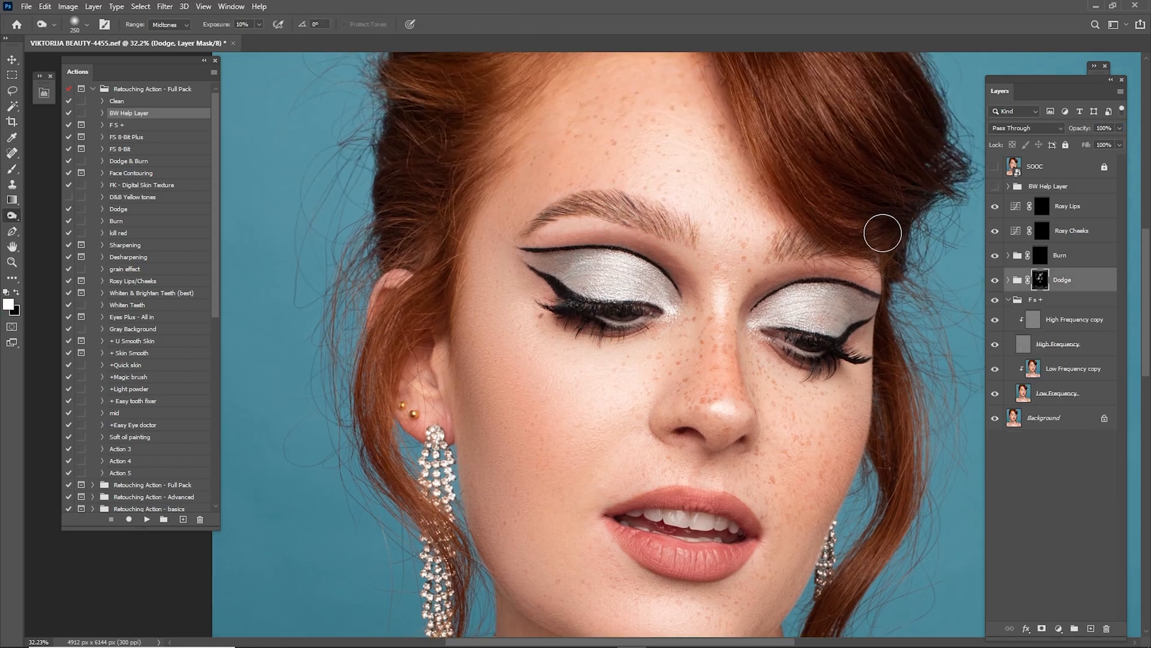
key(b)
key(bracketleft)
key(bracketleft)
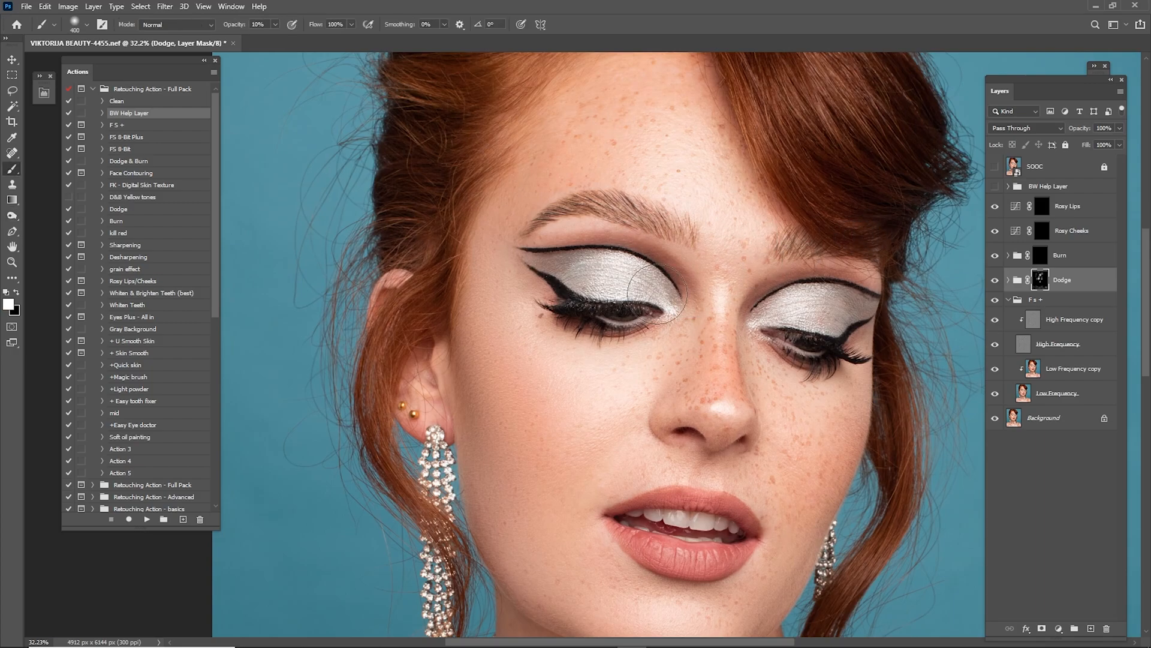
scroll(689, 193, down, 3)
key(bracketright)
key(bracketright)
key(bracketleft)
Refine the highlight above the upper lip on the Dodge mask with a 250-pixel brush.
scroll(701, 332, down, 3)
key(ctrl+space)
drag(706, 329, 773, 352)
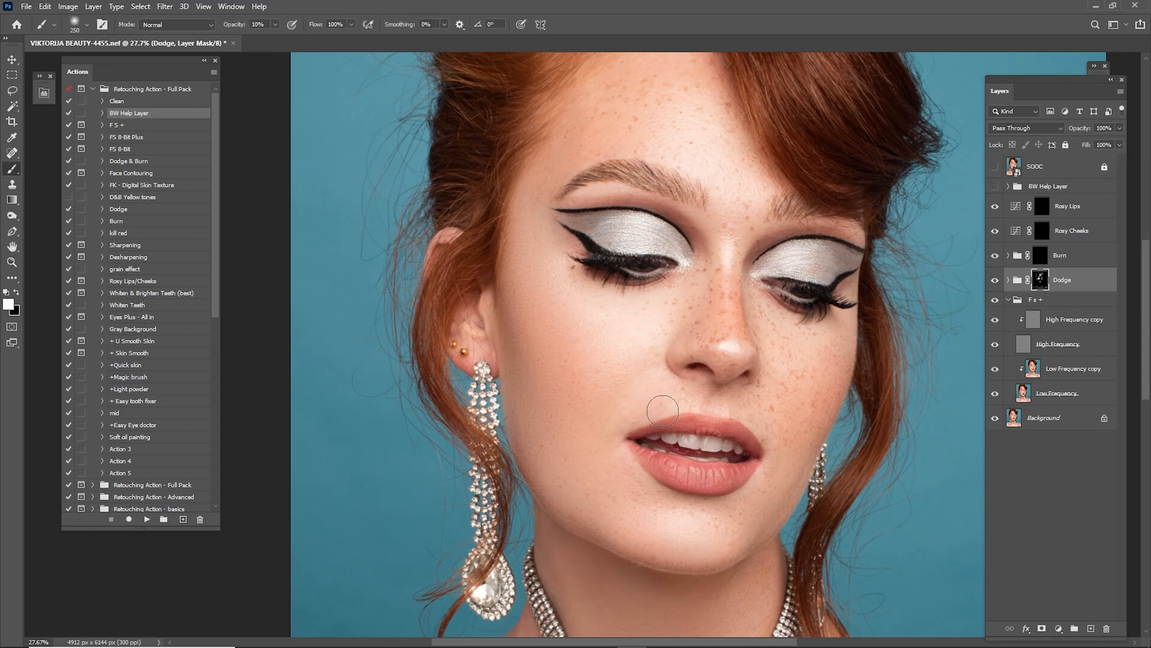
key(bracketright)
key(bracketright)
Compare the whole portrait with the Dodge group on and off.
key(ctrl+0)
click(994, 281)
click(995, 280)
click(997, 281)
click(998, 280)
click(996, 281)
click(996, 281)
Paint black on the Dodge mask at 100% opacity with a 600-pixel brush to remove dodging around the near ear.
key(z)
drag(520, 319, 566, 357)
key(x)
key(b)
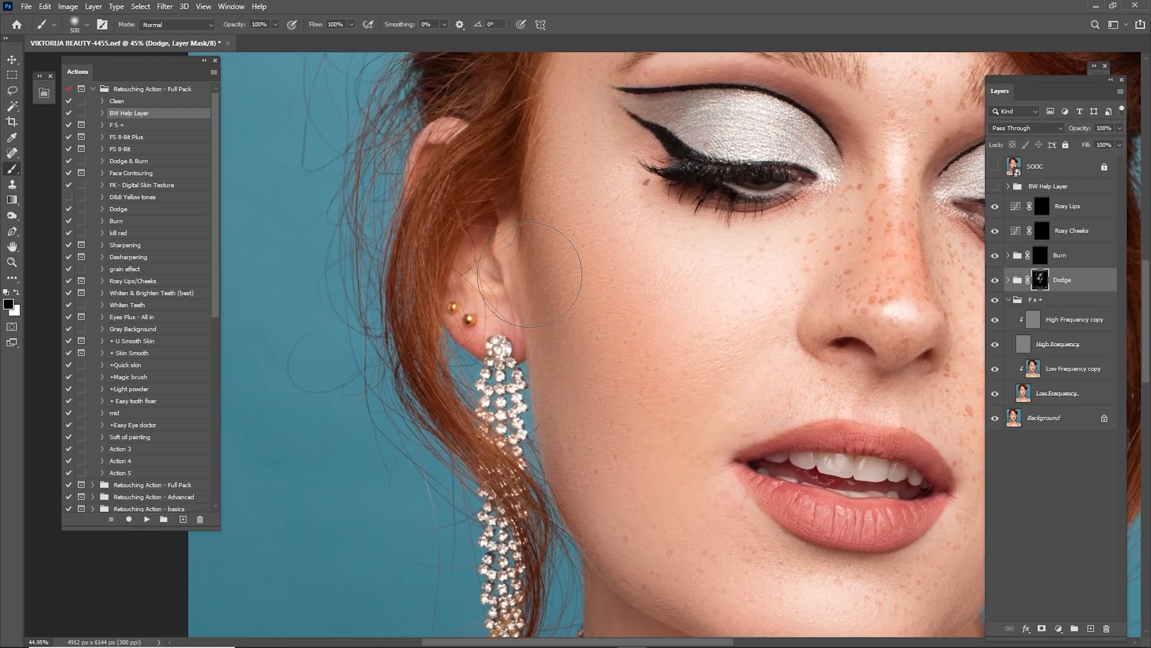
key(bracketright)
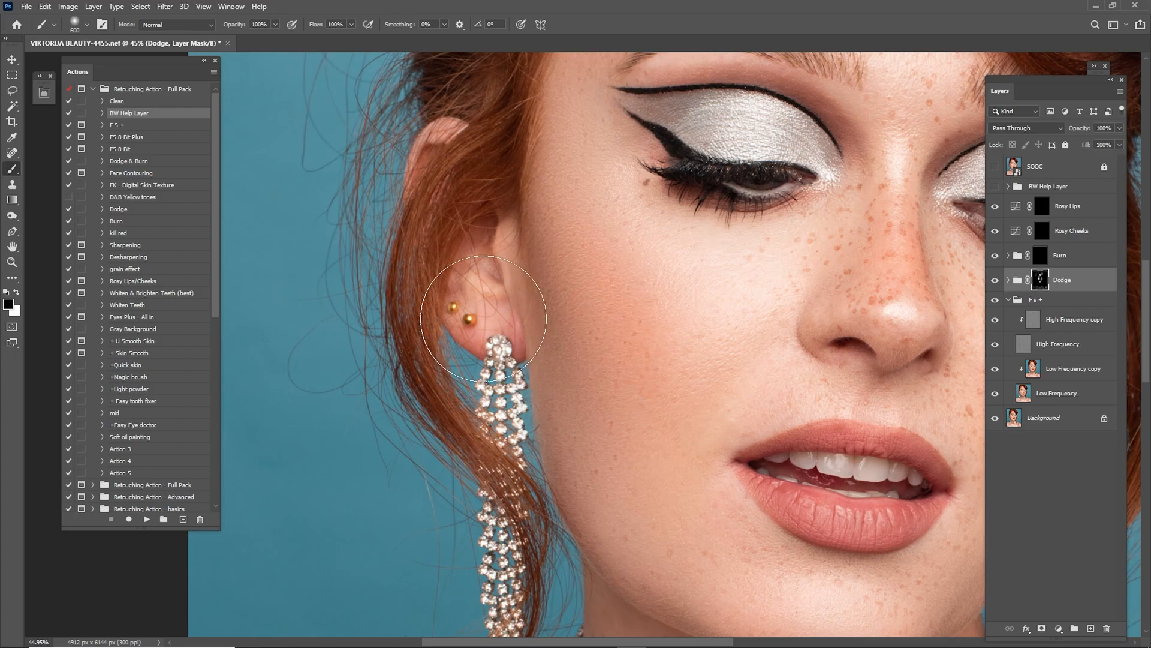
drag(530, 206, 494, 329)
scroll(495, 329, down, 5)
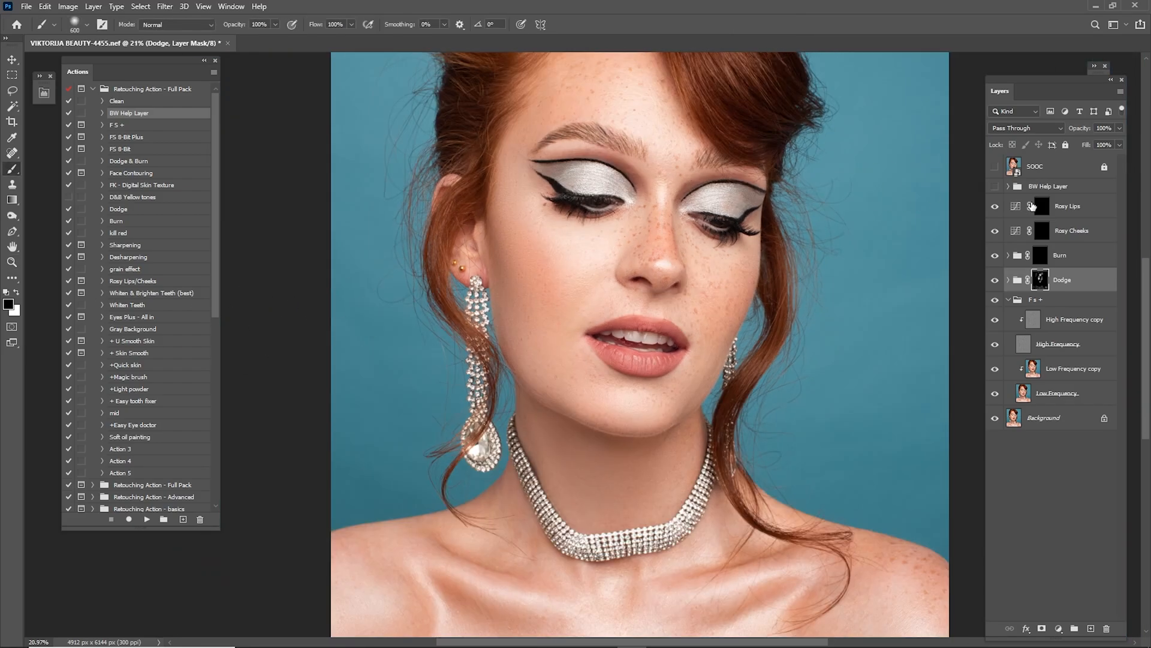
Recheck the Dodge group on and off and lower its opacity to 77%.
click(995, 281)
click(995, 281)
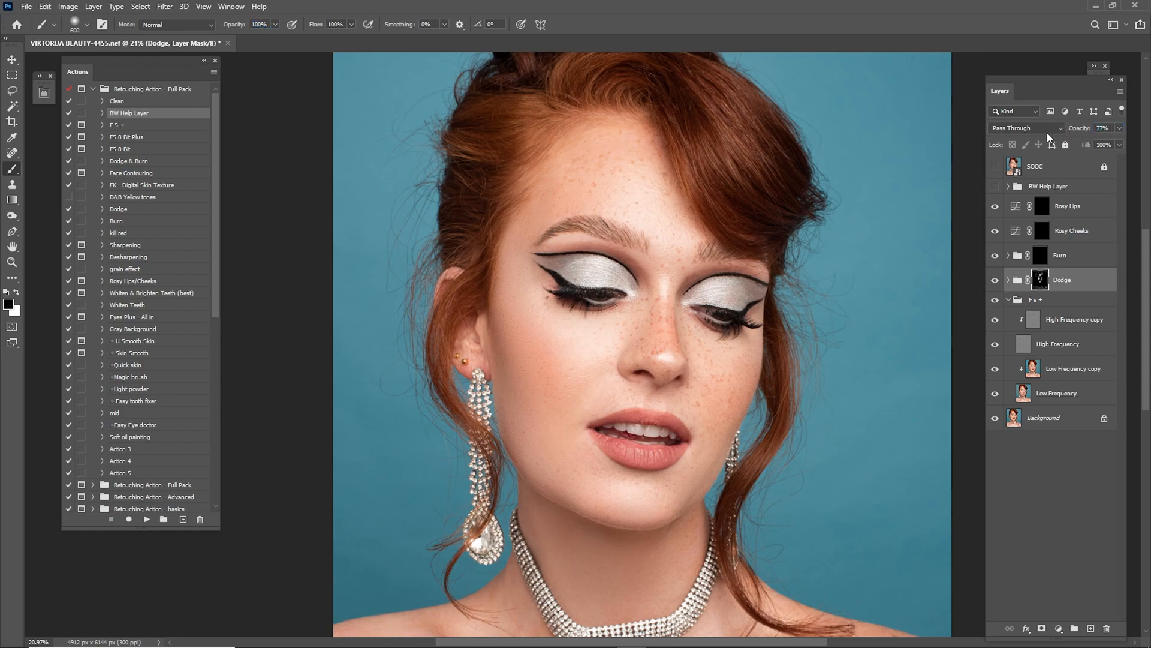
Darken the near cheek, hairline, jaw and nose contours by painting white on the Burn group's mask at 40% opacity.
click(1041, 257)
key(x)
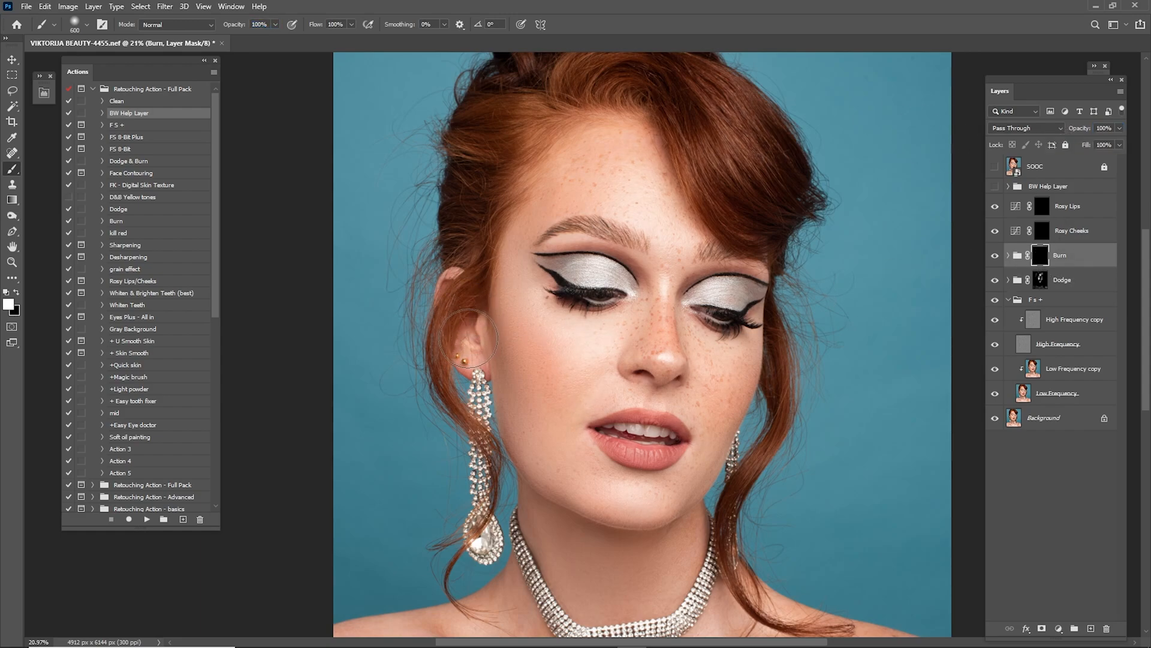
mouse_move(513, 345)
mouse_down()
mouse_move(533, 366)
mouse_move(522, 359)
mouse_up()
mouse_move(494, 314)
mouse_down()
mouse_move(488, 263)
mouse_move(540, 153)
mouse_move(575, 138)
mouse_up()
key(bracketleft)
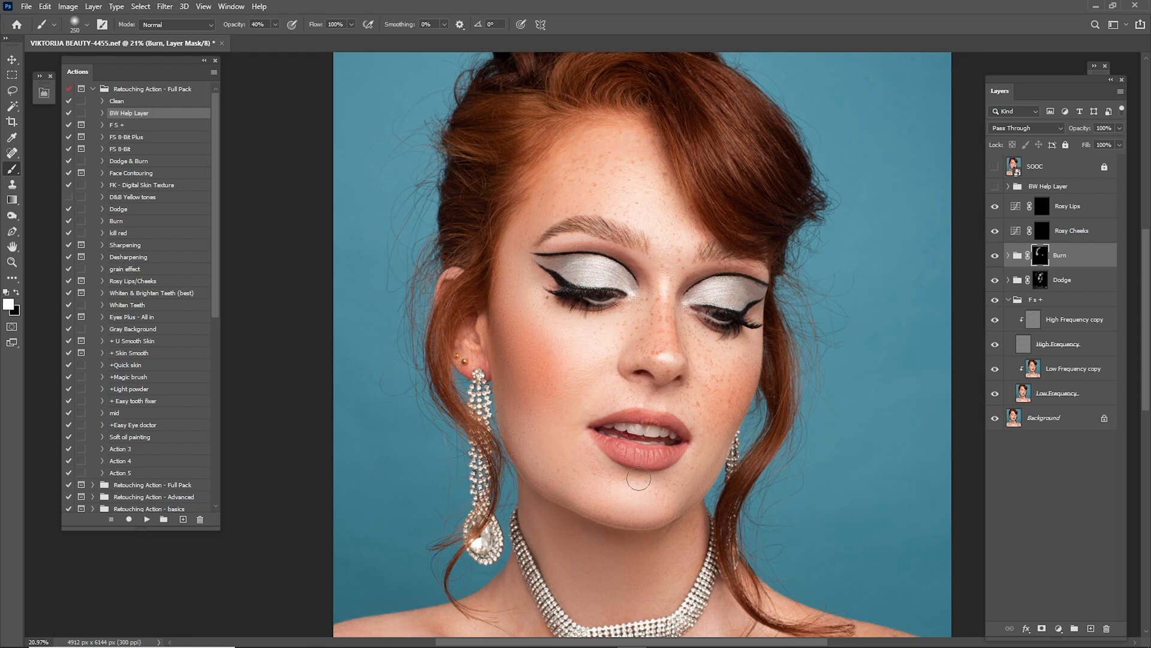
mouse_move(618, 511)
mouse_down()
mouse_move(599, 527)
mouse_move(681, 540)
mouse_up()
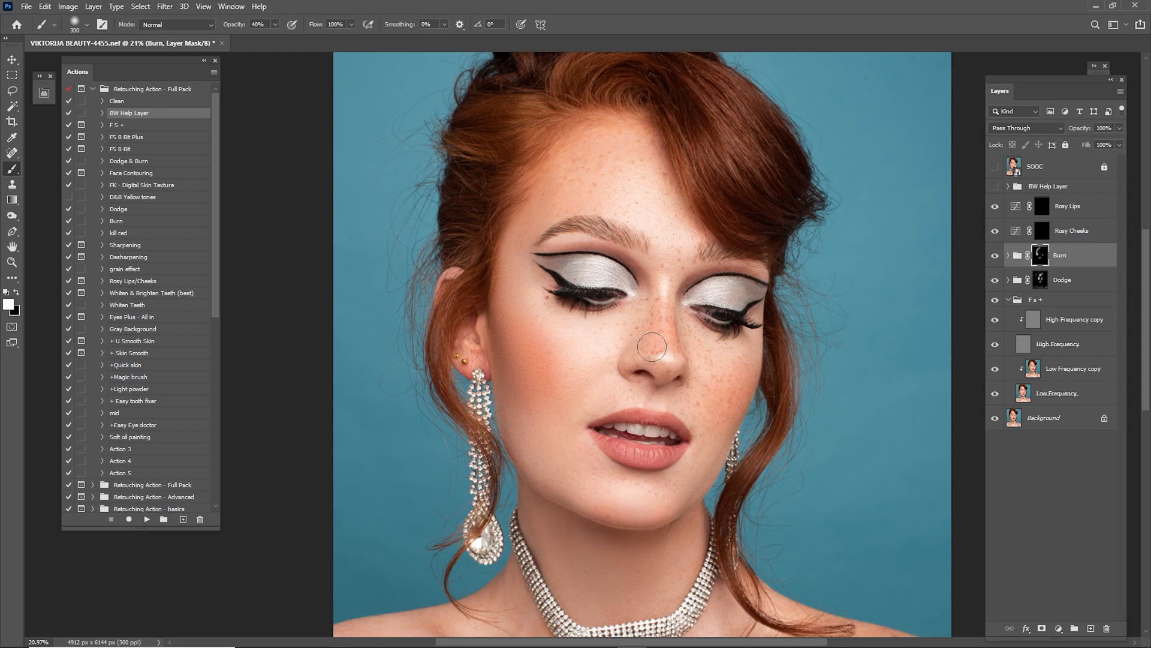
scroll(669, 318, up, 3)
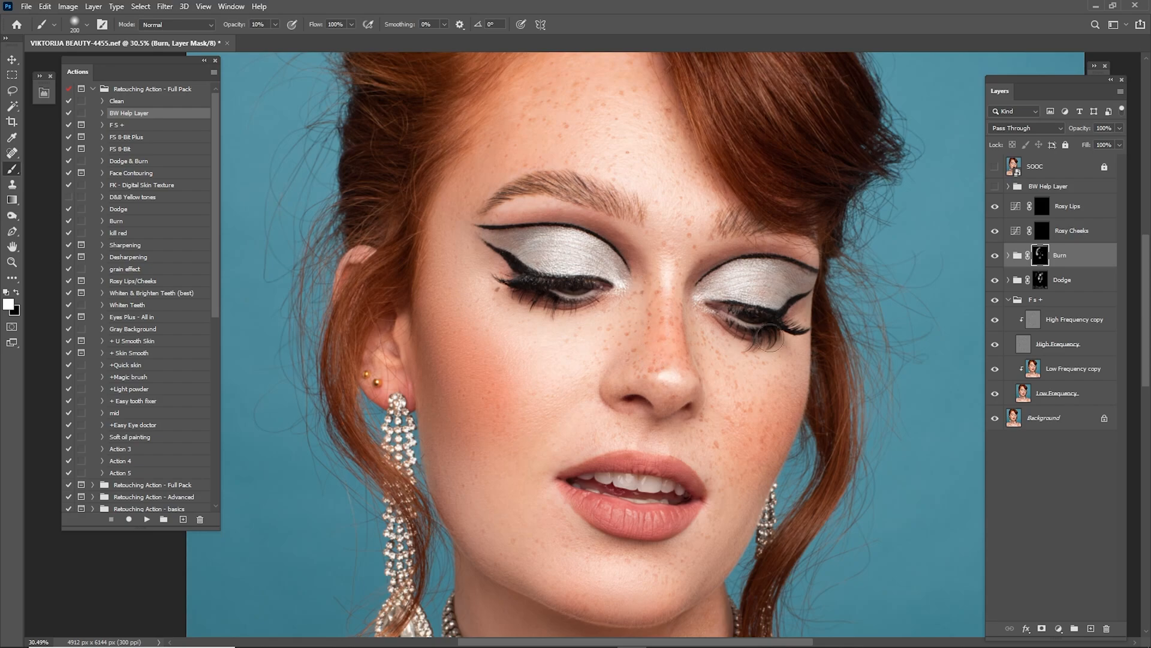
Touch up the face highlights on the Dodge mask with a 250-pixel brush at 10% opacity.
click(1041, 279)
key(bracketleft)
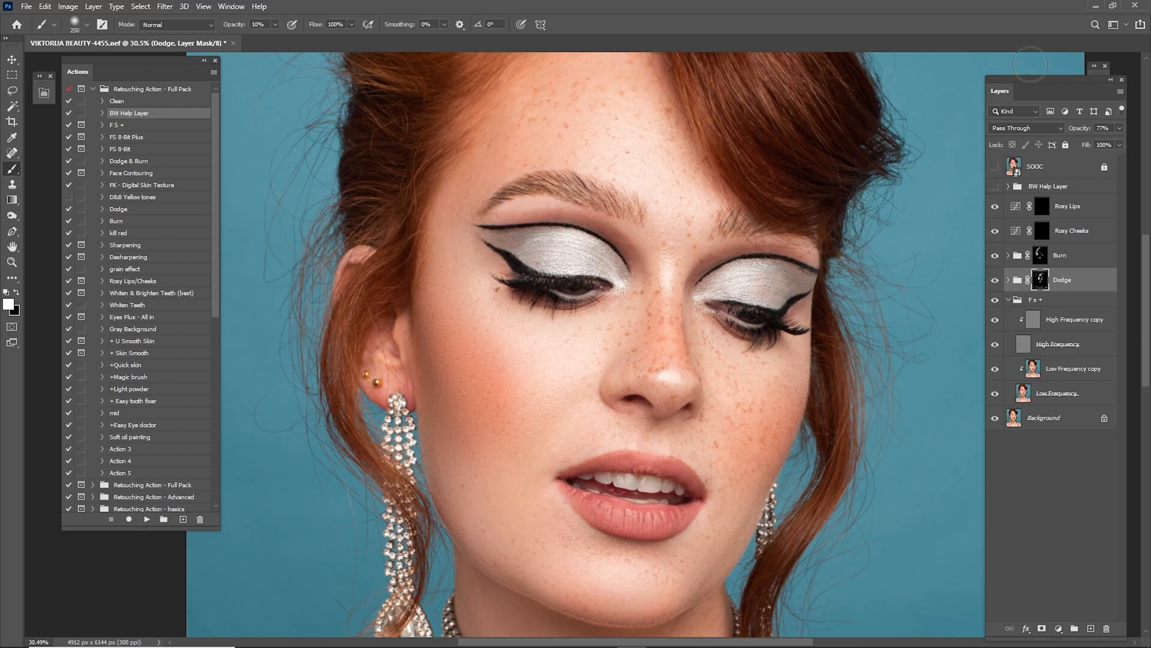
Compare the whole portrait with the Burn group on and off and lower its opacity to 70%.
key(ctrl+0)
click(1014, 263)
click(995, 258)
click(995, 257)
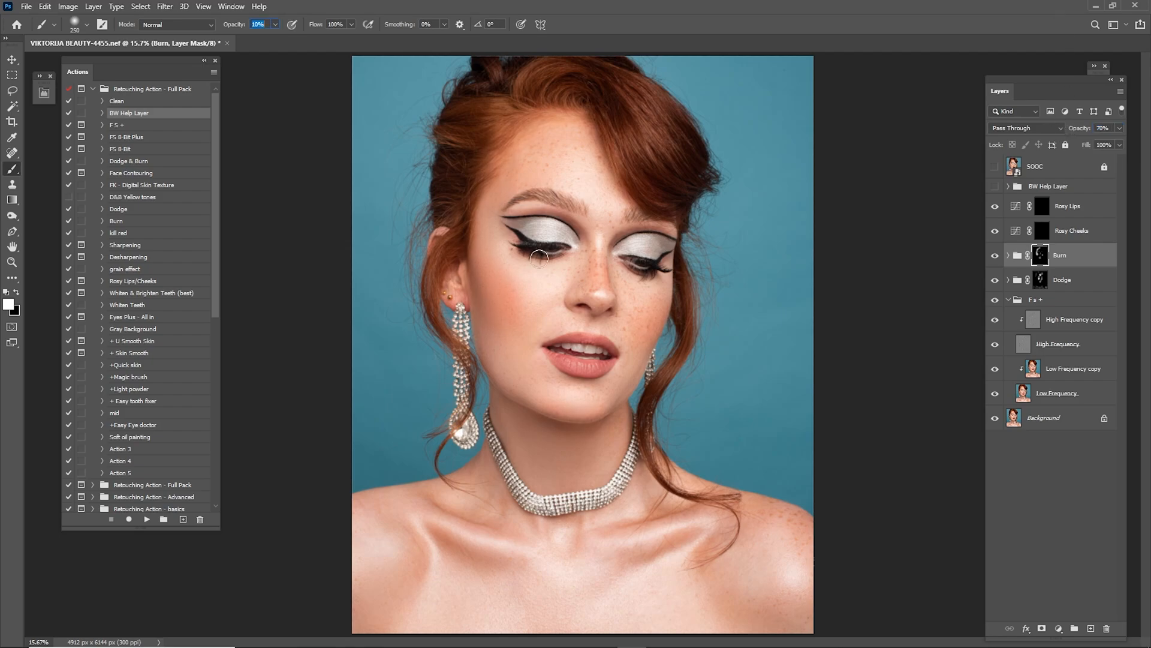
Switch from the Burn mask to the Dodge group's mask and set the brush size to 300 pixels.
key(bracketright)
key(bracketright)
key(bracketright)
key(bracketright)
key(bracketright)
key(bracketright)
key(bracketright)
key(bracketright)
key(bracketleft)
key(bracketleft)
key(bracketleft)
key(bracketleft)
key(bracketleft)
click(1047, 280)
key(bracketleft)
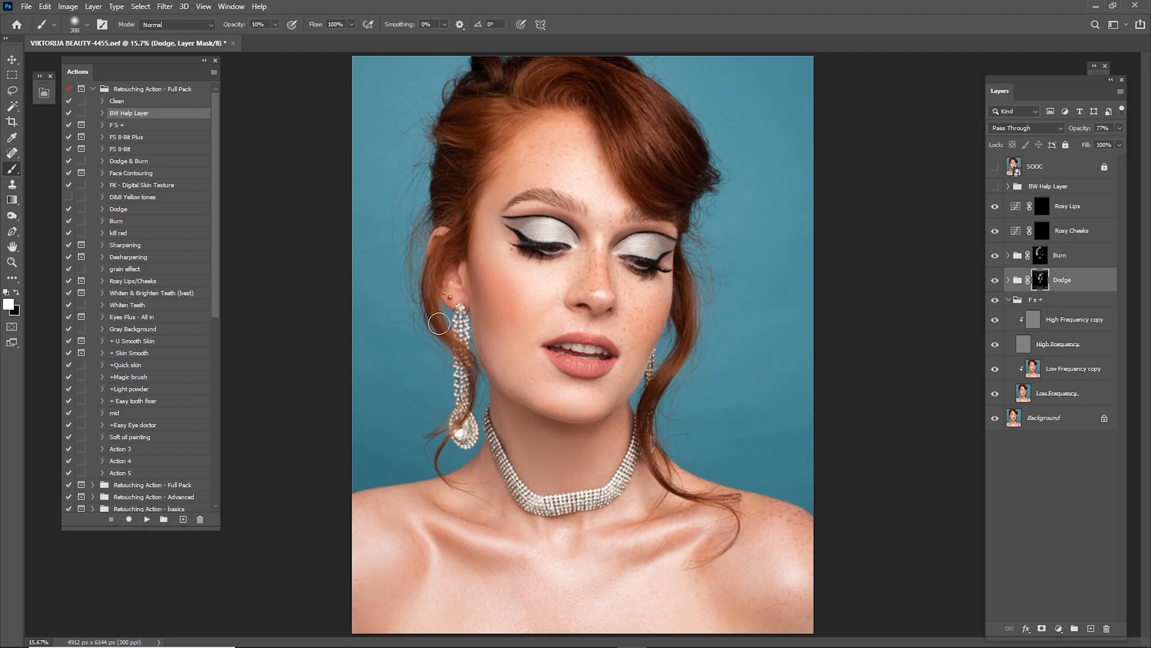
Compare the retouched portrait with the original by toggling the SOOC layer on and off.
click(997, 168)
click(997, 170)
click(997, 172)
click(997, 173)
click(995, 167)
click(997, 167)
Lower the Burn group's opacity to 51% and check the contouring with the group on and off and up close.
click(1040, 254)
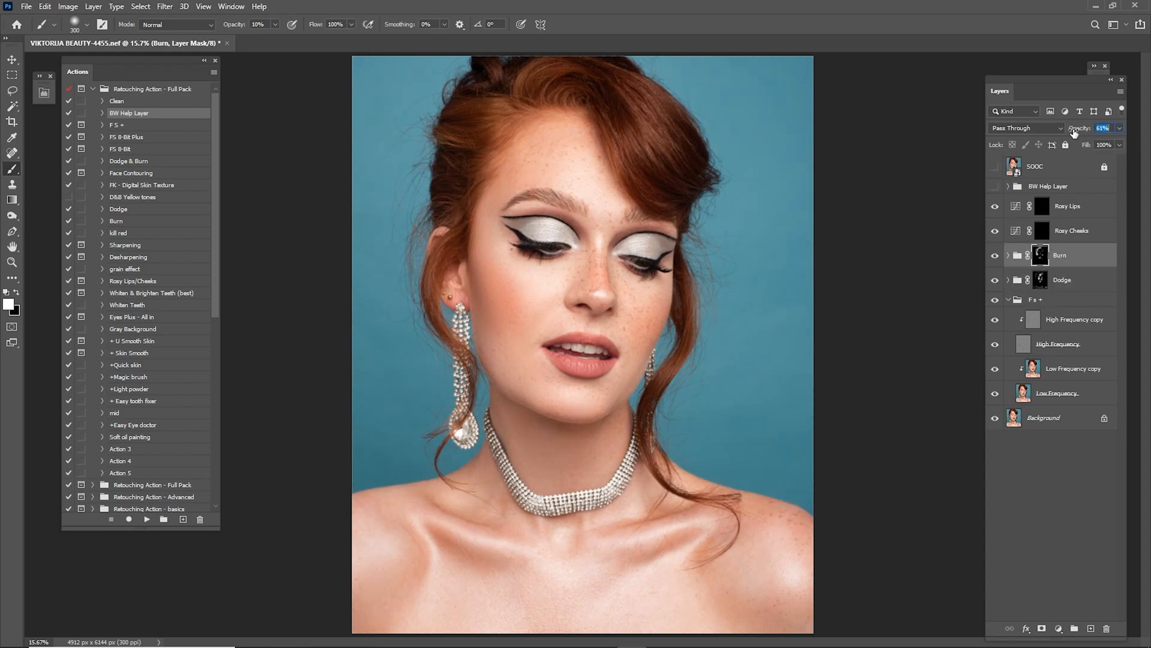
click(994, 255)
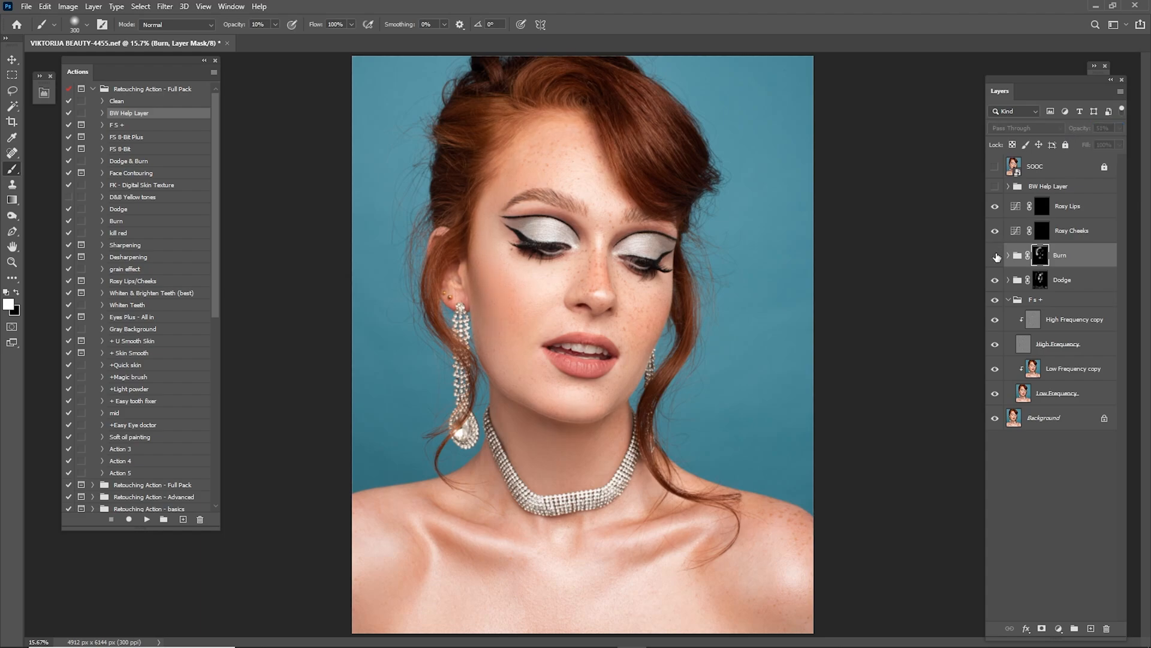
key(z)
drag(504, 330, 617, 352)
drag(687, 324, 681, 350)
key(ctrl+0)
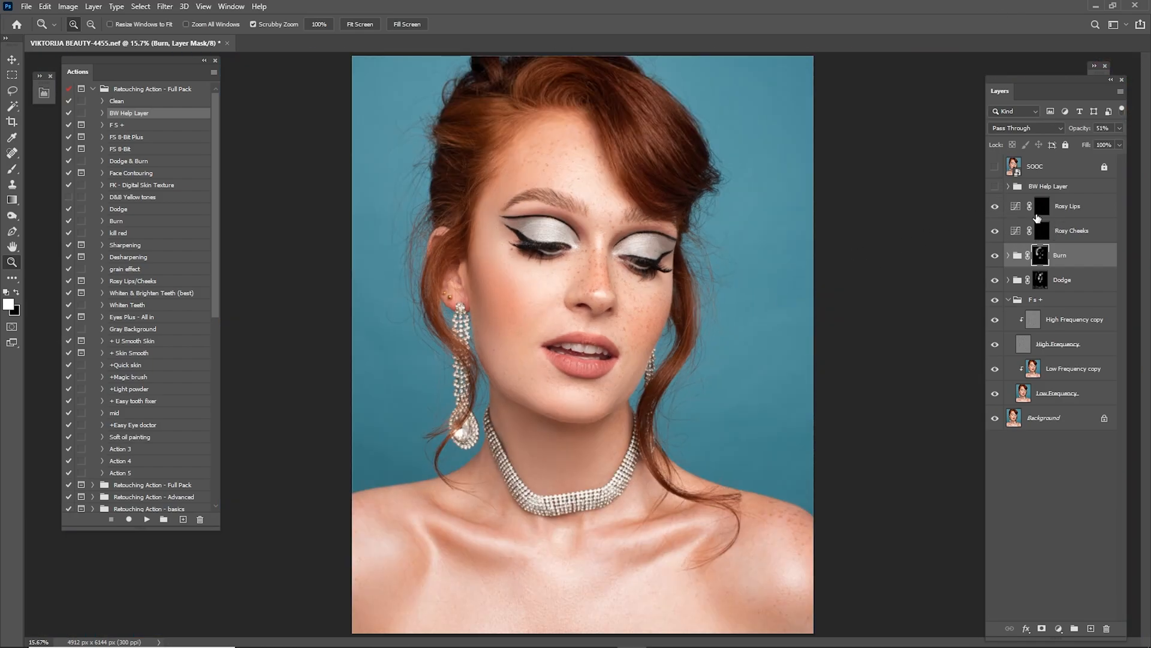
Redden the upper and lower lips by painting white on the Rosy Lips mask with a brush of about 80 pixels at 100% opacity.
click(1044, 232)
click(1054, 210)
drag(644, 354, 684, 334)
key(b)
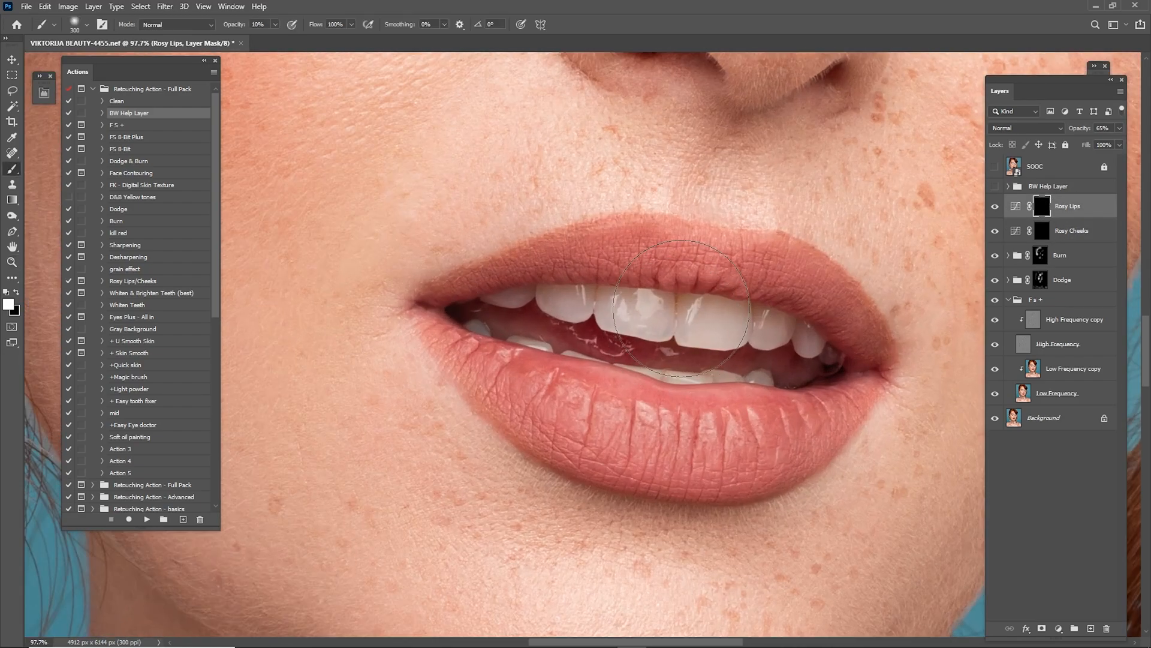
mouse_move(582, 259)
mouse_down()
mouse_move(452, 293)
mouse_move(681, 246)
mouse_move(714, 261)
mouse_move(606, 259)
mouse_move(817, 271)
mouse_move(785, 272)
mouse_move(822, 291)
mouse_move(805, 290)
mouse_move(872, 368)
mouse_move(841, 411)
mouse_move(756, 461)
mouse_move(699, 474)
mouse_move(653, 449)
mouse_move(690, 449)
mouse_move(647, 462)
mouse_move(498, 393)
mouse_move(467, 366)
mouse_move(510, 382)
mouse_move(456, 347)
mouse_move(600, 406)
mouse_move(617, 397)
mouse_move(594, 384)
mouse_move(735, 407)
mouse_move(594, 432)
mouse_up()
key(bracketright)
key(bracketright)
key(bracketright)
key(bracketright)
key(bracketleft)
key(bracketleft)
key(bracketleft)
key(bracketright)
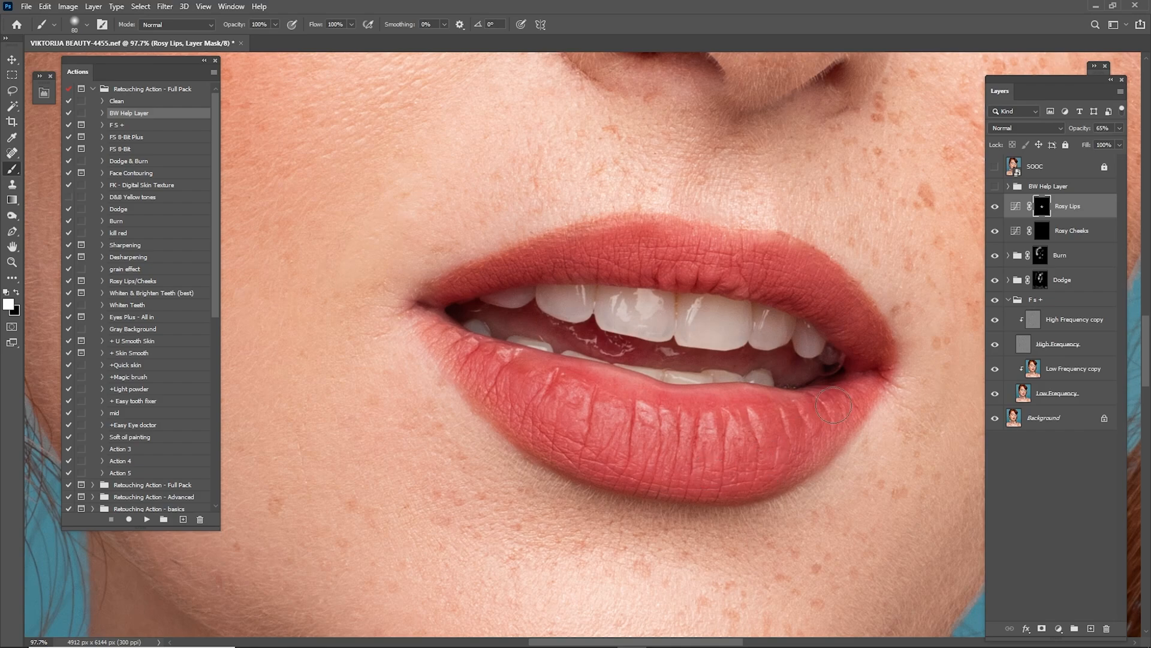
Paint white on the Rosy Lips mask over the upper lip, and check the layer's effect on the full portrait.
key(bracketright)
mouse_move(731, 248)
mouse_down()
mouse_move(632, 234)
mouse_move(527, 240)
mouse_up()
key(bracketleft)
key(bracketleft)
key(bracketright)
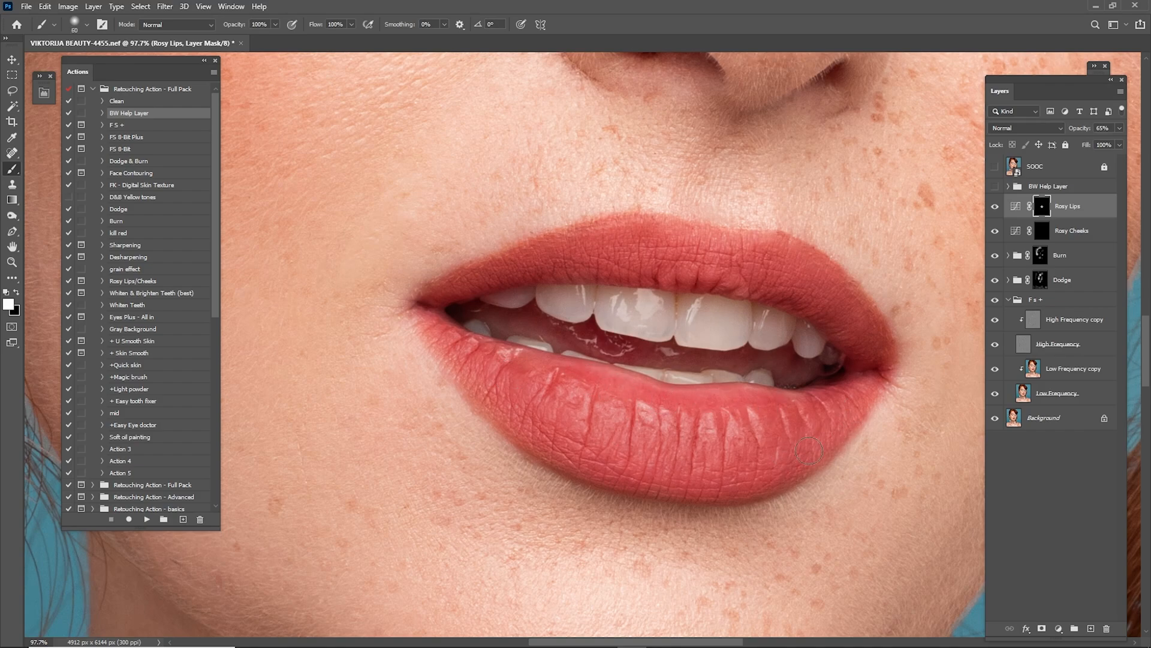
key(ctrl+0)
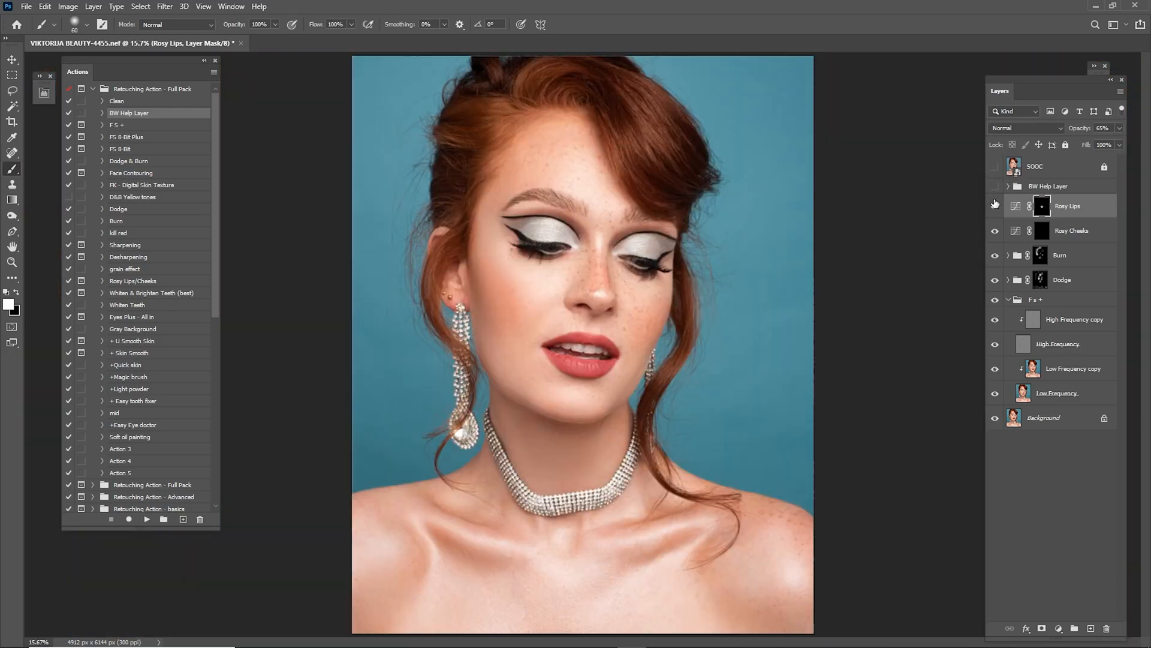
click(994, 206)
Add two new layers above Rosy Lips, with Layer 2 set to Screen and Layer 1 beneath it to Multiply.
key(z)
drag(569, 359, 939, 302)
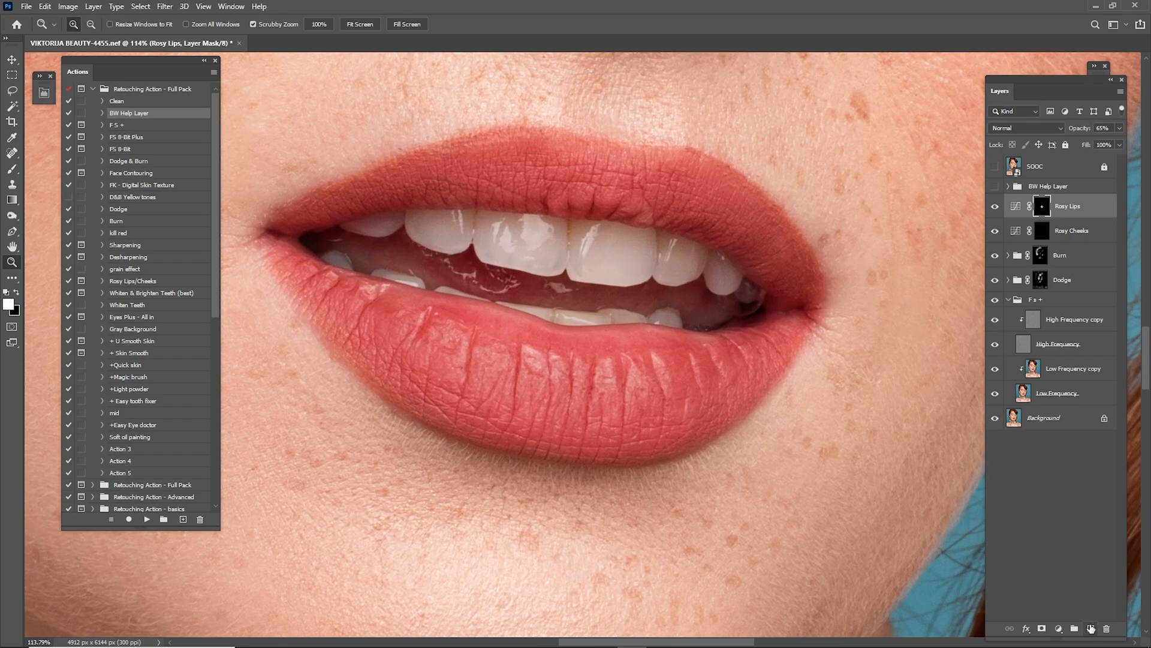
click(1091, 628)
click(1091, 628)
click(1017, 129)
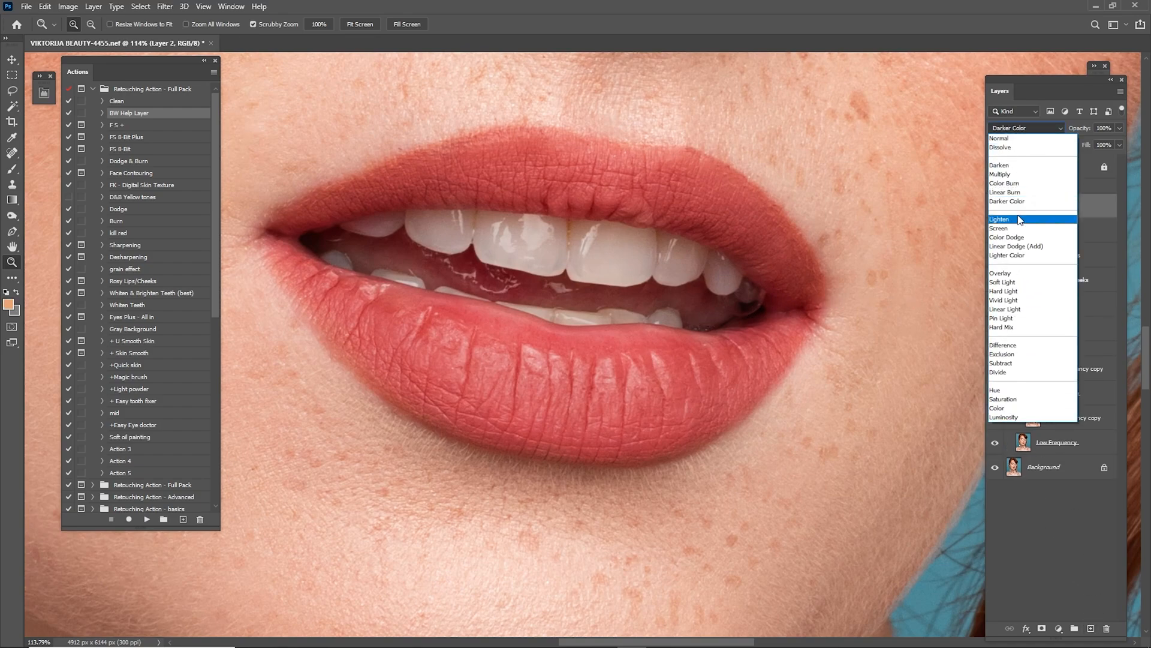
click(1018, 229)
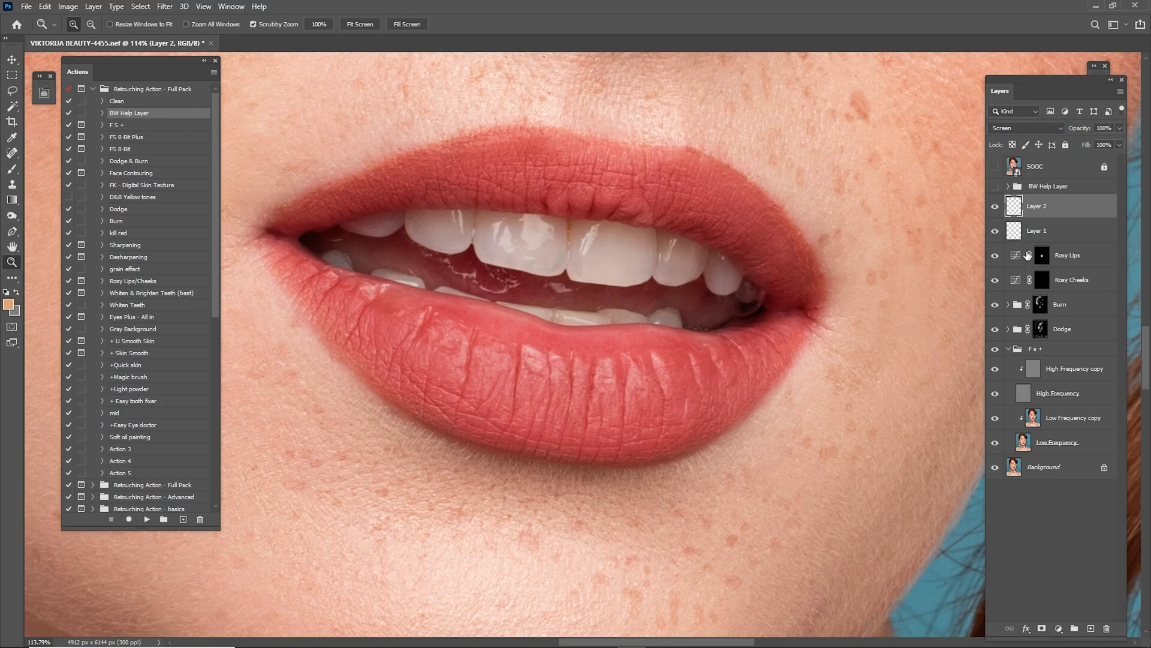
click(1029, 234)
click(1019, 128)
click(1023, 178)
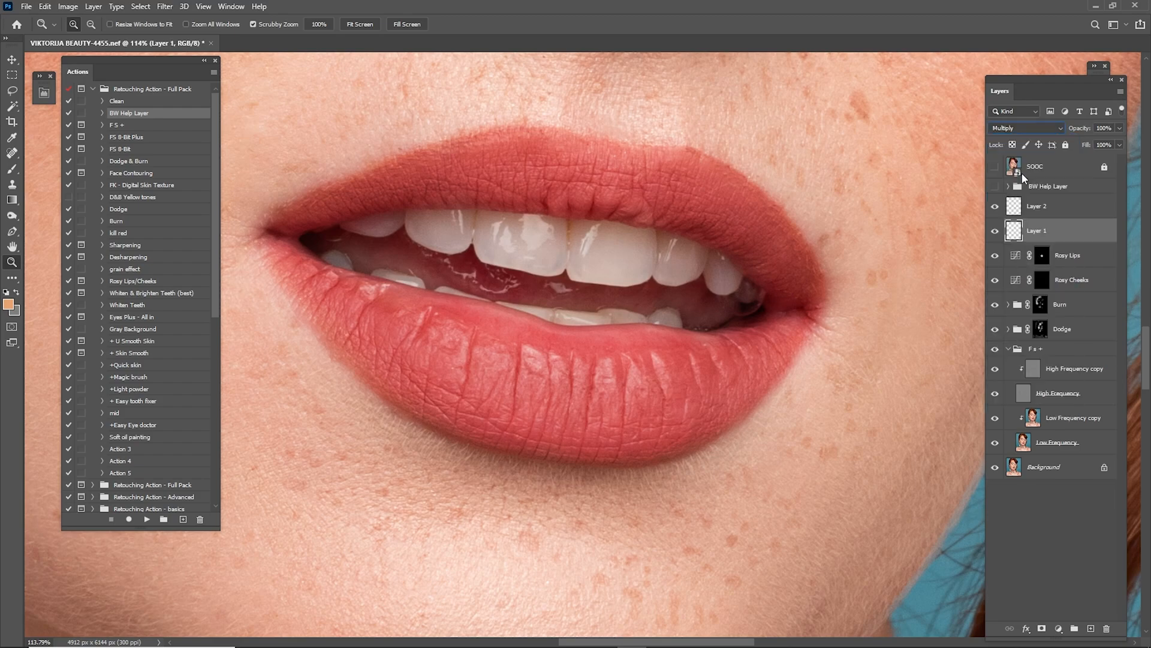
Sample the red of the upper lip as the foreground colour for painting on Layer 2.
click(1038, 206)
drag(592, 215, 651, 285)
key(i)
click(640, 267)
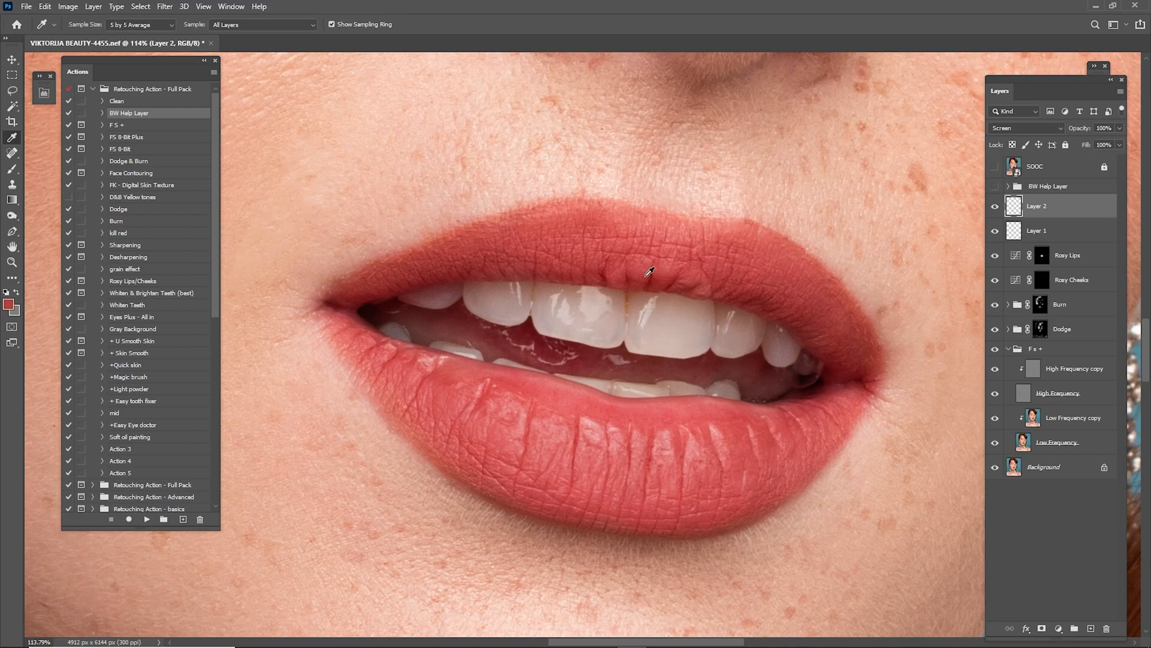
Brush the sampled red over the lips on Layer 2 at 10% opacity to brighten their highlights.
key(b)
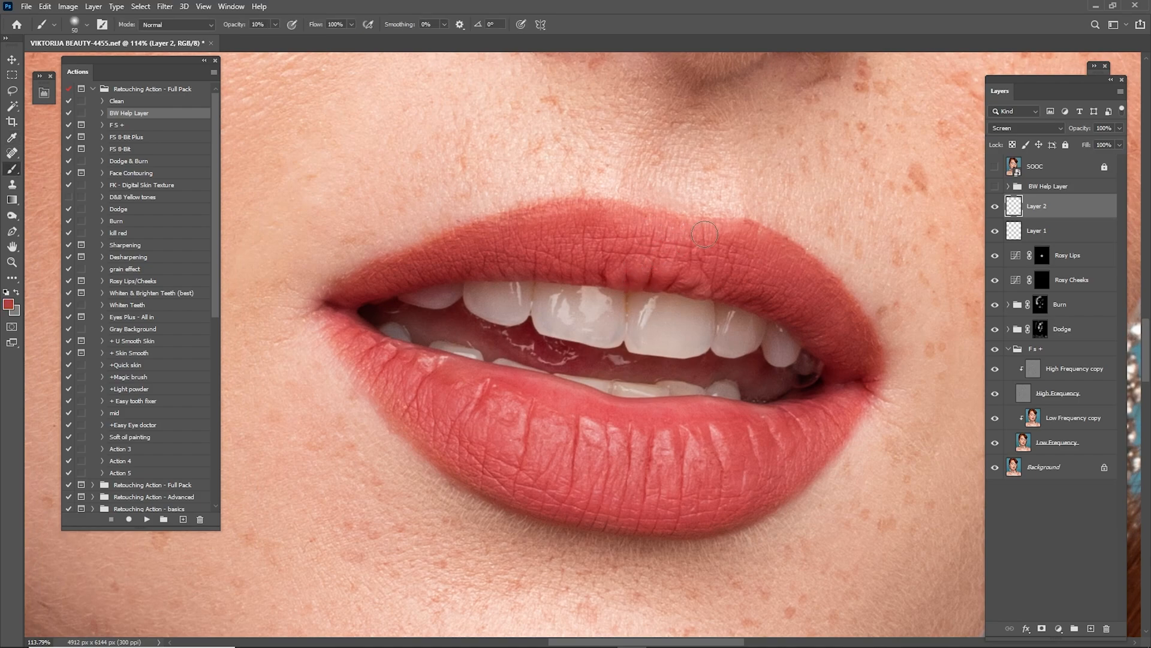
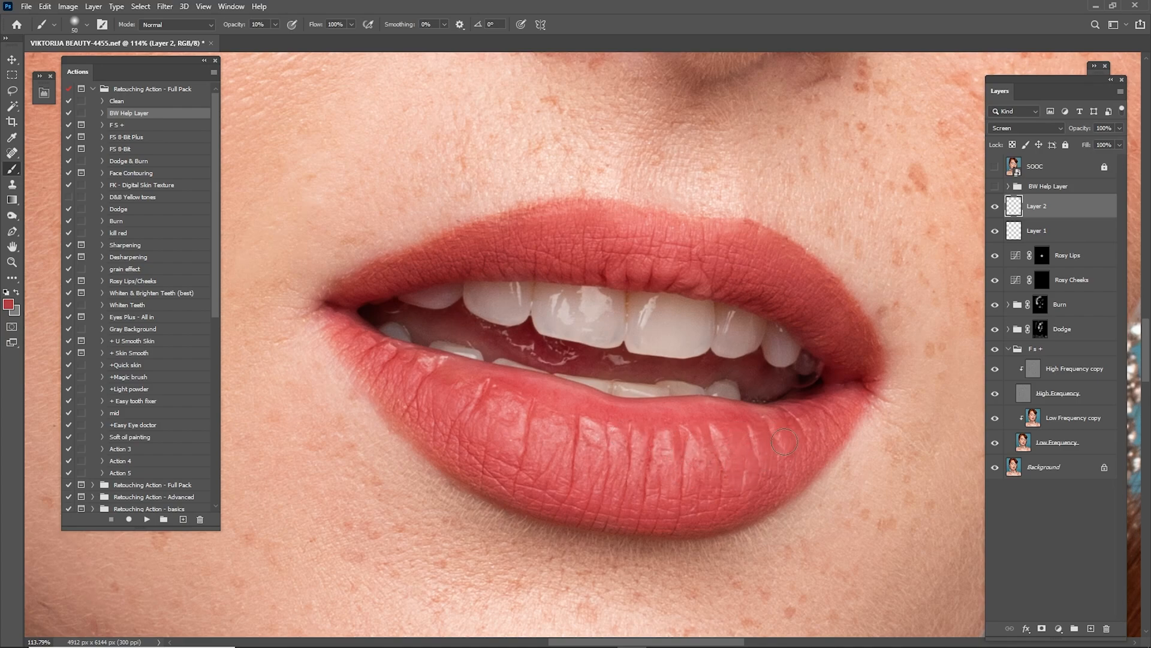
key(bracketright)
key(bracketright)
key(bracketright)
key(bracketright)
key(bracketleft)
key(bracketleft)
mouse_move(624, 247)
mouse_down()
mouse_move(474, 255)
mouse_move(582, 231)
mouse_up()
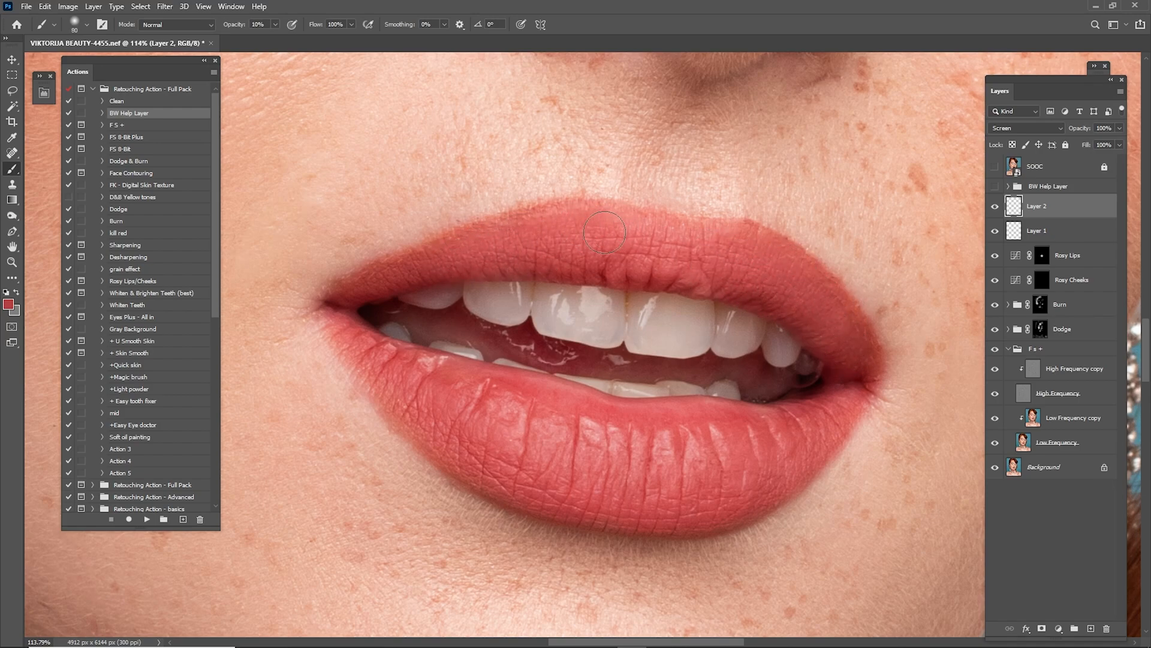
Compare the lips with Layer 2 hidden and shown, both on the full portrait and up close.
key(ctrl+0)
click(993, 207)
click(994, 208)
click(995, 208)
click(995, 208)
key(z)
drag(590, 351, 790, 307)
drag(635, 290, 706, 275)
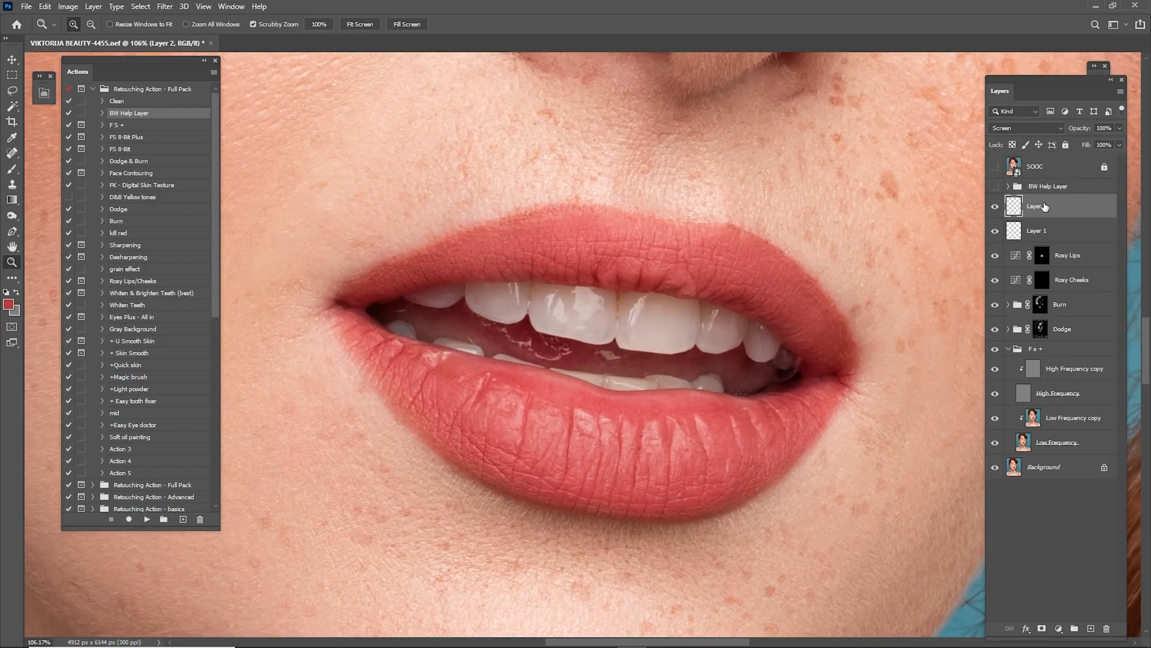
click(994, 207)
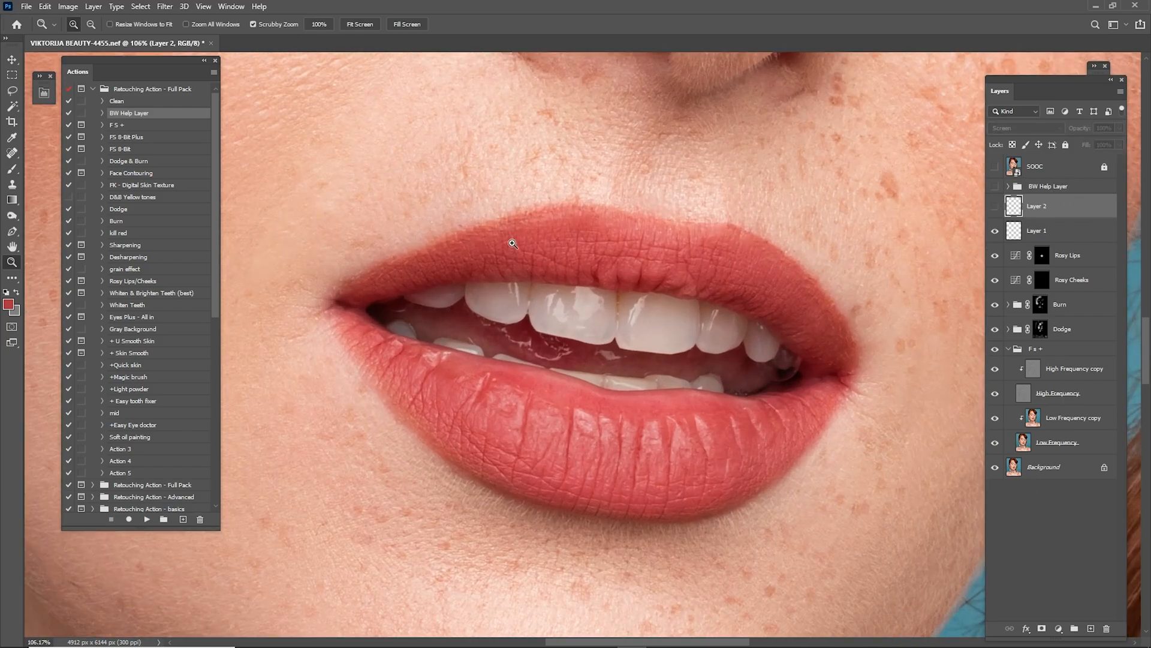
click(995, 208)
Add a mask to Layer 2 and paint black at 100% opacity over the outer part of the upper lip.
click(1042, 628)
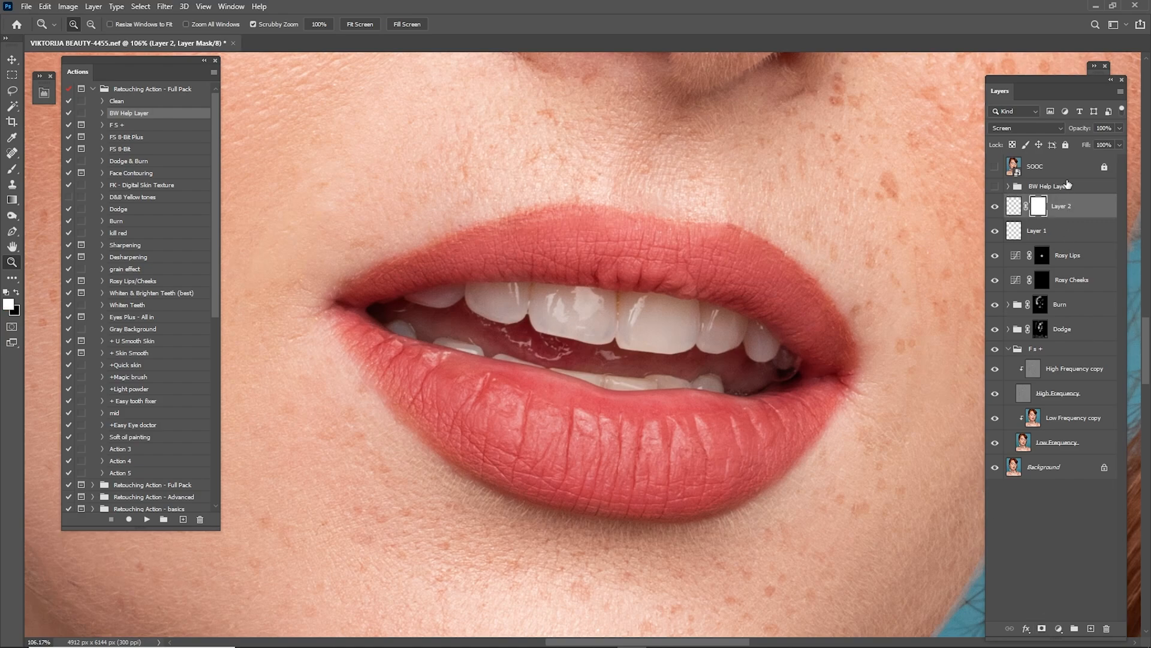
key(x)
key(b)
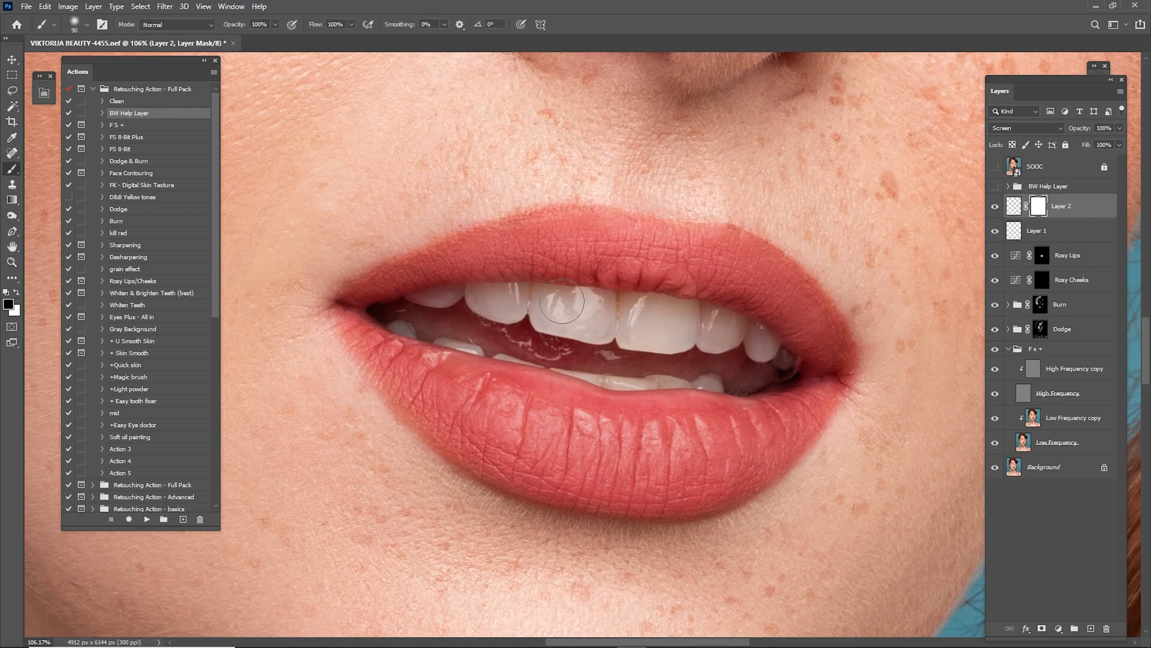
drag(480, 240, 438, 258)
key(bracketright)
key(bracketright)
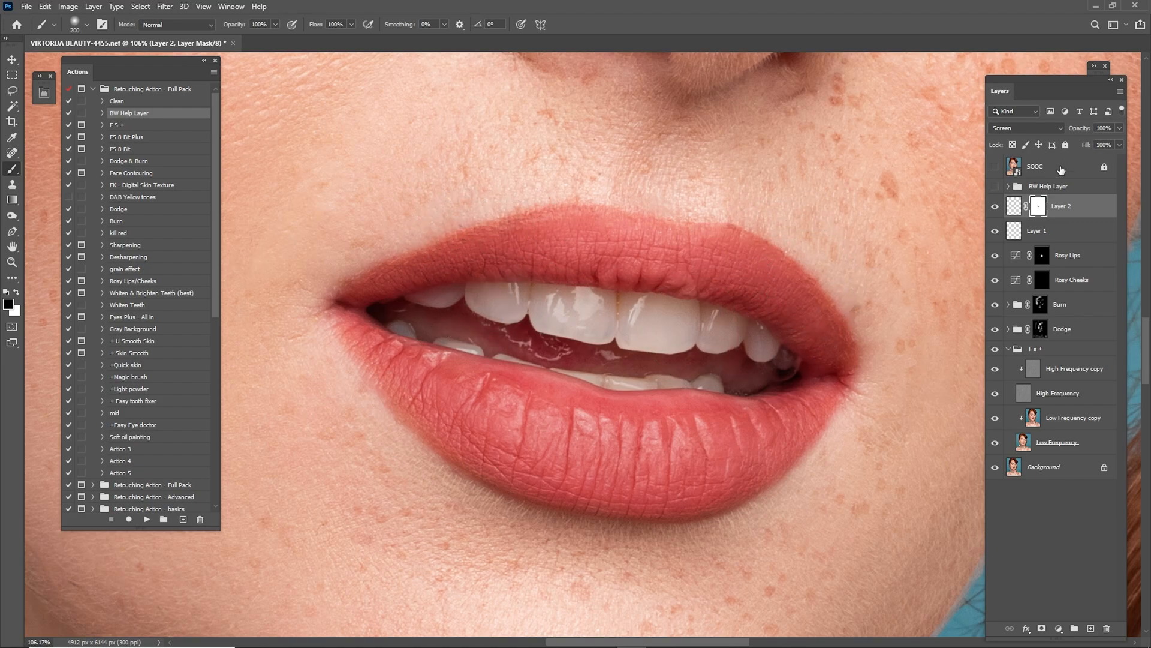
Reduce Layer 2's opacity to 62%, keeping its blend mode on Screen.
drag(1081, 129, 1057, 137)
click(1025, 128)
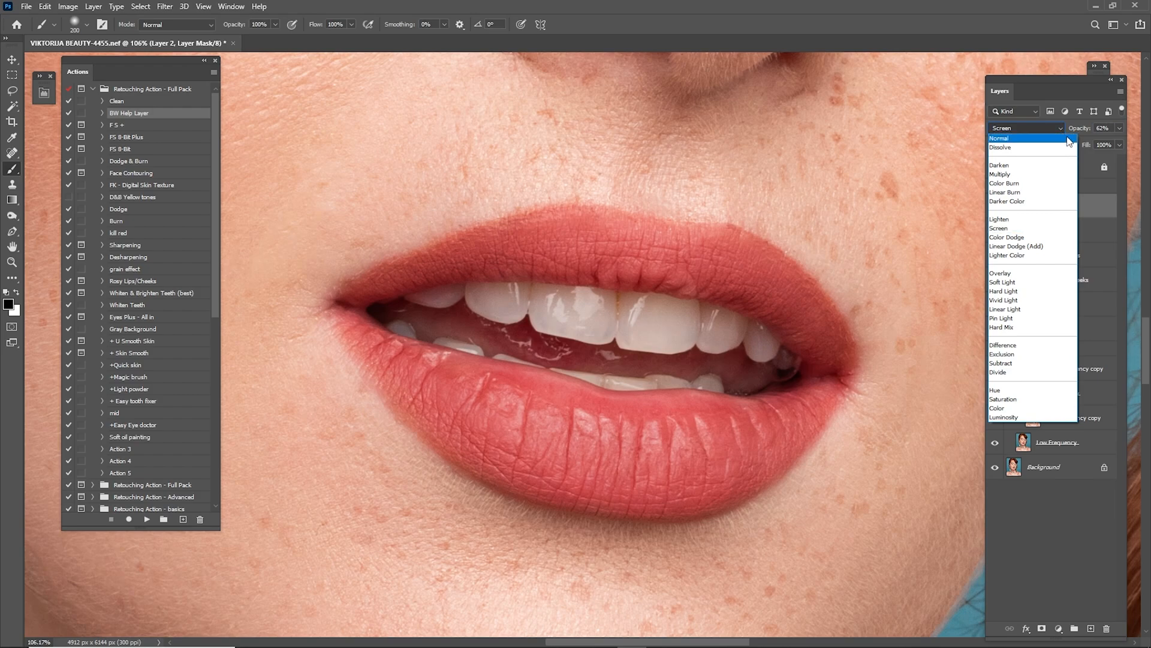
click(1019, 227)
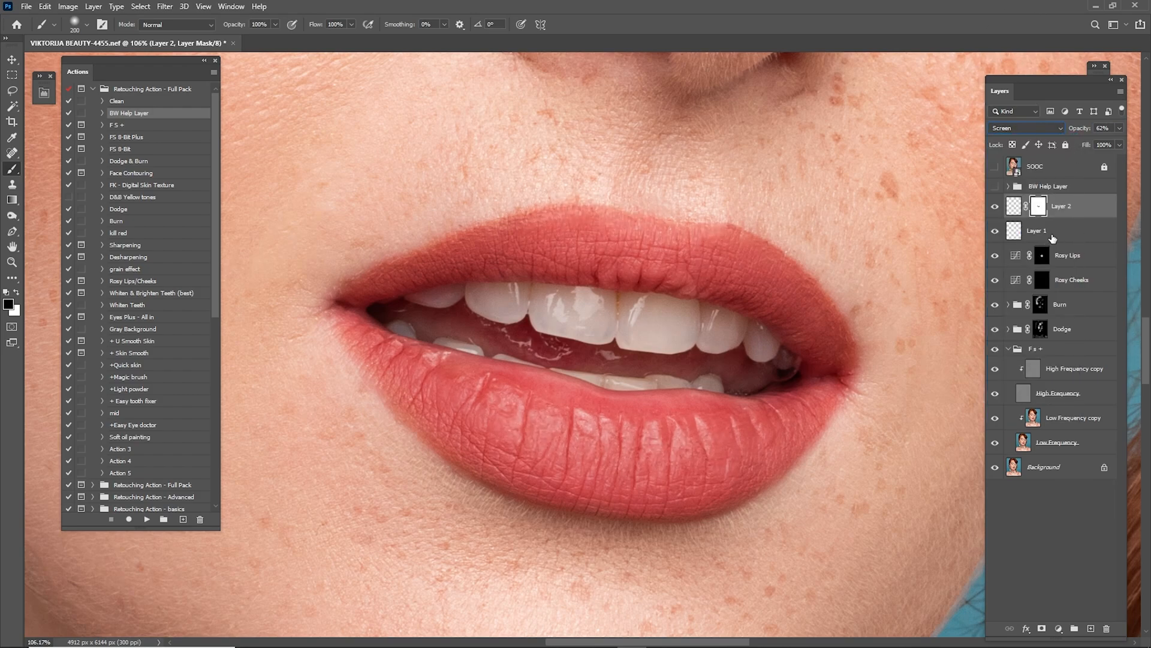
Darken the edges and shadow areas of both lips on Layer 1 with the lip red at 10% brush opacity.
click(1053, 234)
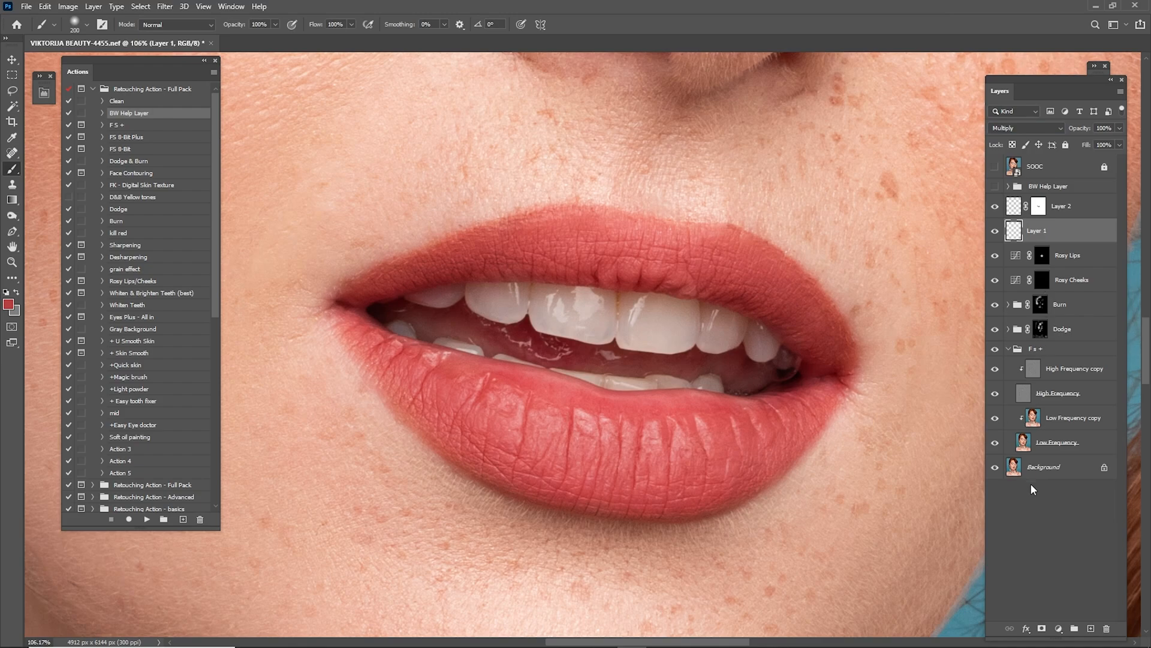
key(1)
key(bracketleft)
key(bracketleft)
key(bracketleft)
key(bracketleft)
key(bracketleft)
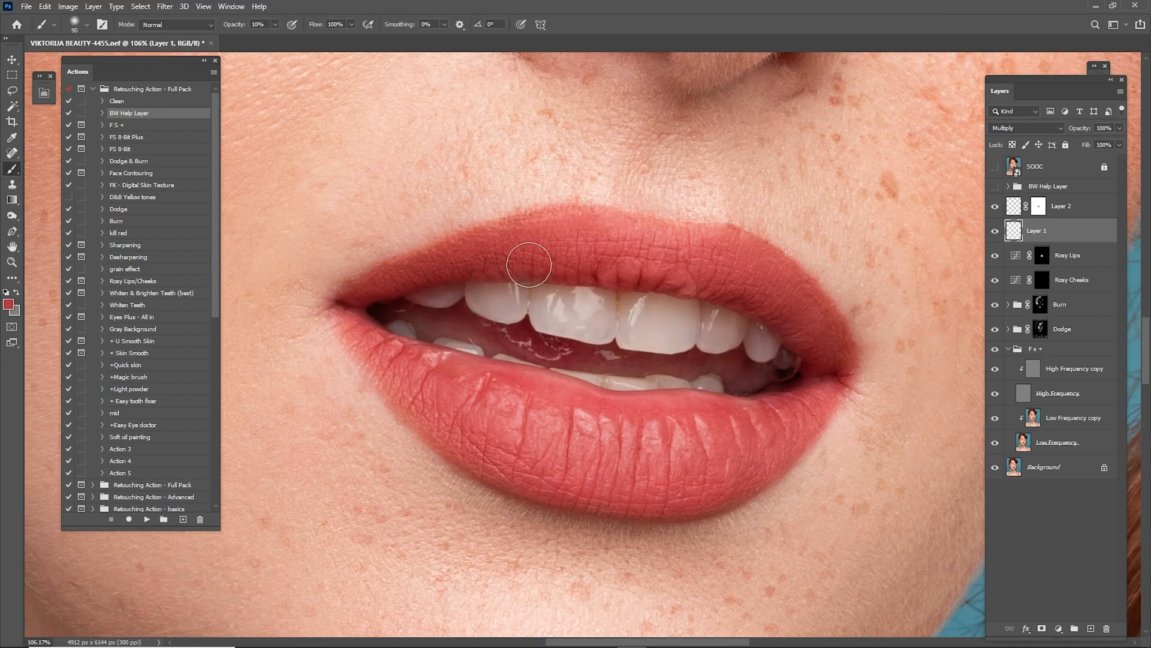
key(bracketright)
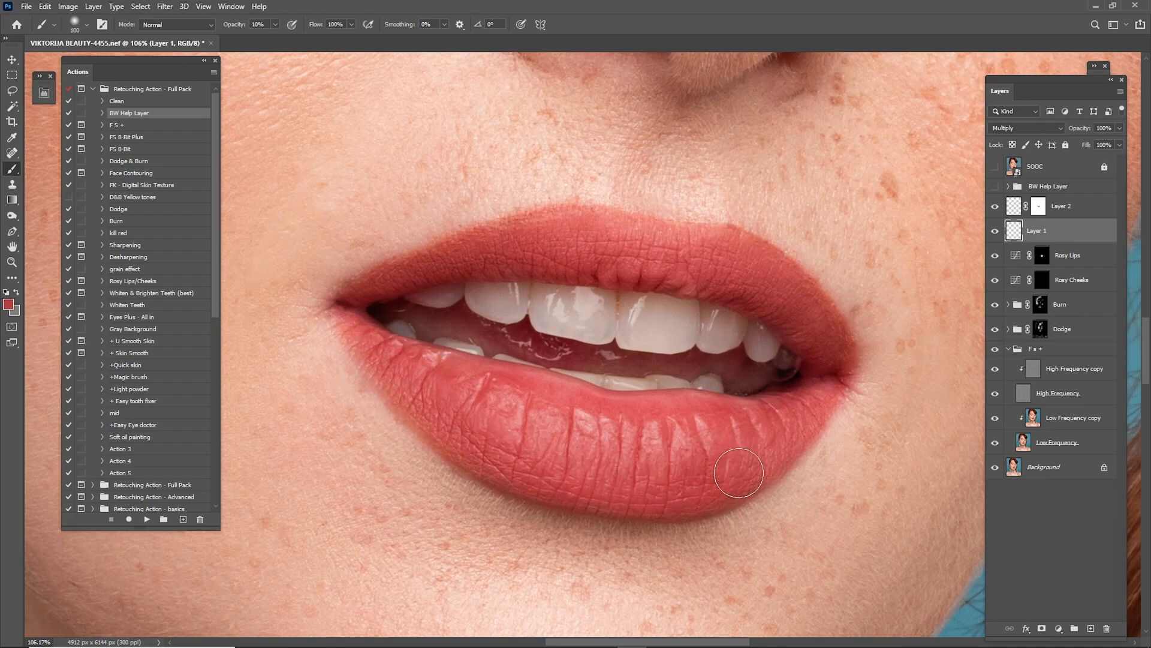
key(bracketleft)
key(bracketleft)
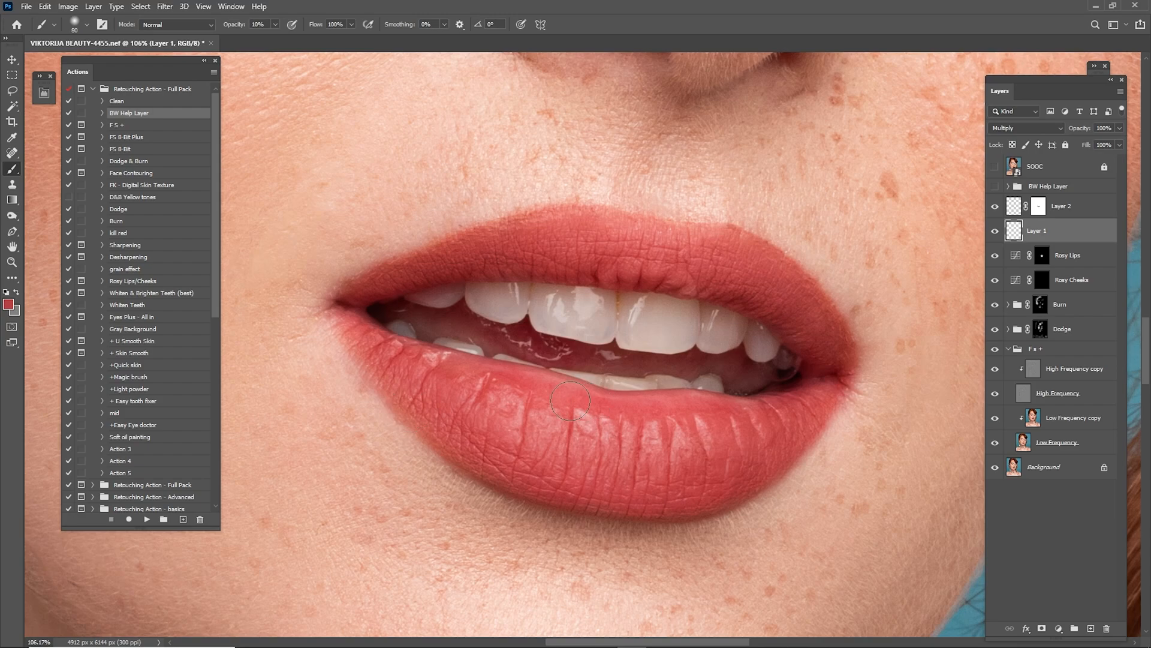
key(bracketright)
key(bracketright)
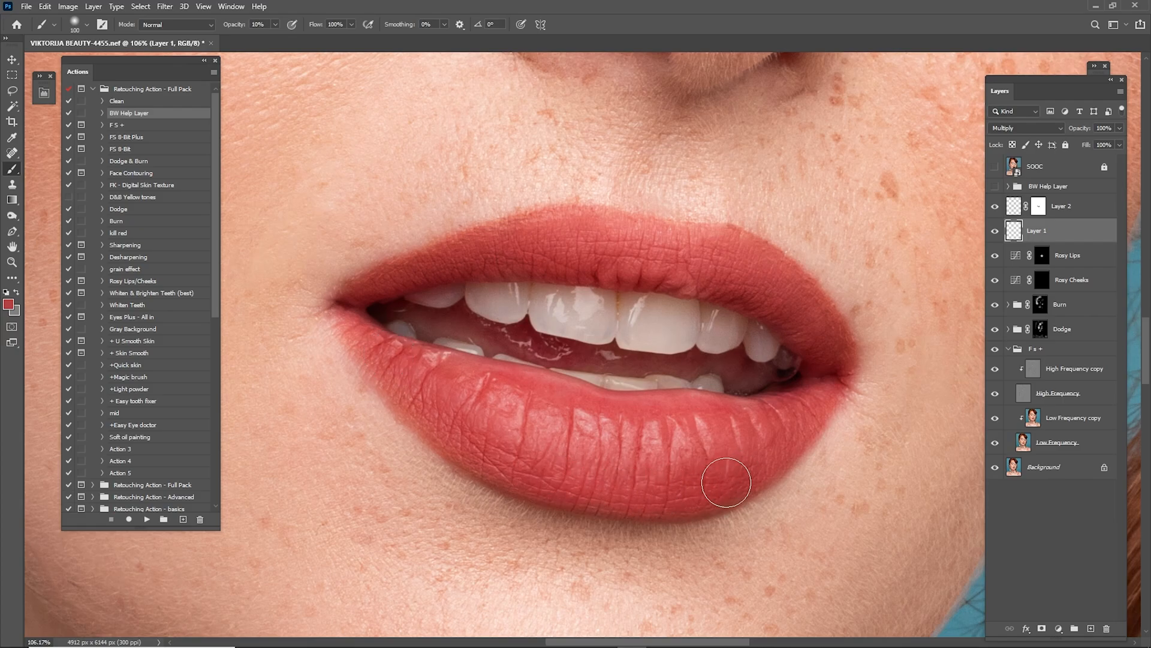
Check Layer 1's effect on the full portrait and reduce its opacity to 78%.
key(ctrl+0)
click(994, 233)
click(996, 234)
drag(1080, 133, 1063, 135)
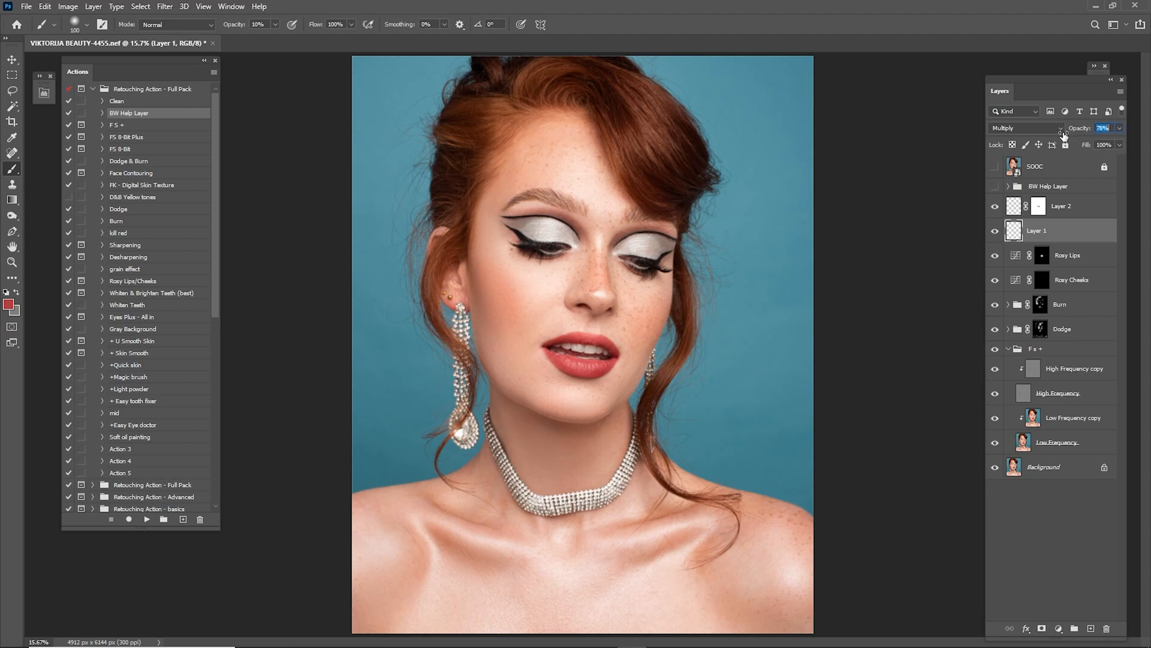
Check the Rosy Lips layer's effect on the portrait and lower its opacity.
click(1069, 262)
click(995, 256)
click(995, 256)
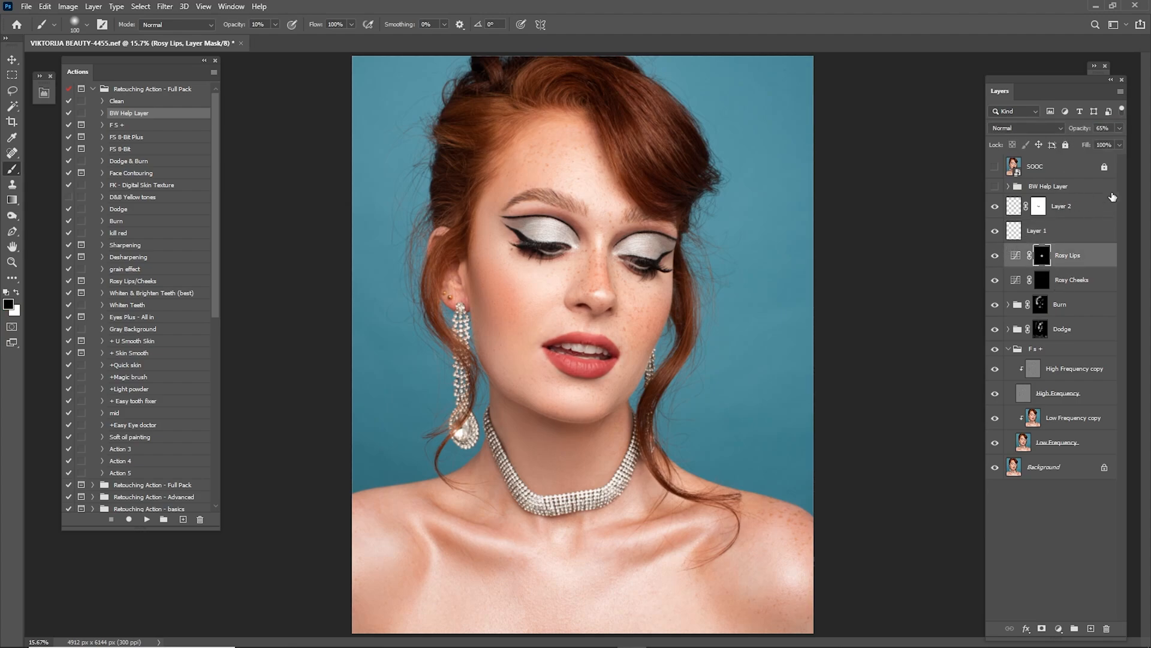
drag(1083, 131, 1066, 135)
Group Layer 2, Layer 1 and Rosy Lips into a group named lips.
shift+click(1066, 206)
right_click(1066, 206)
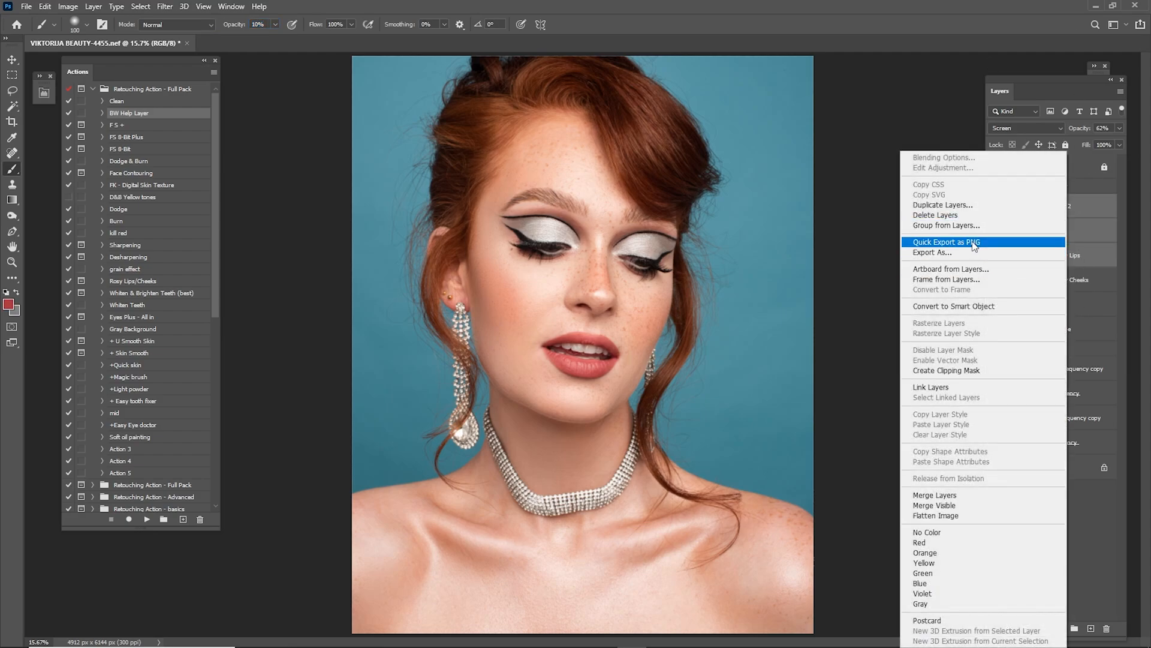
click(945, 225)
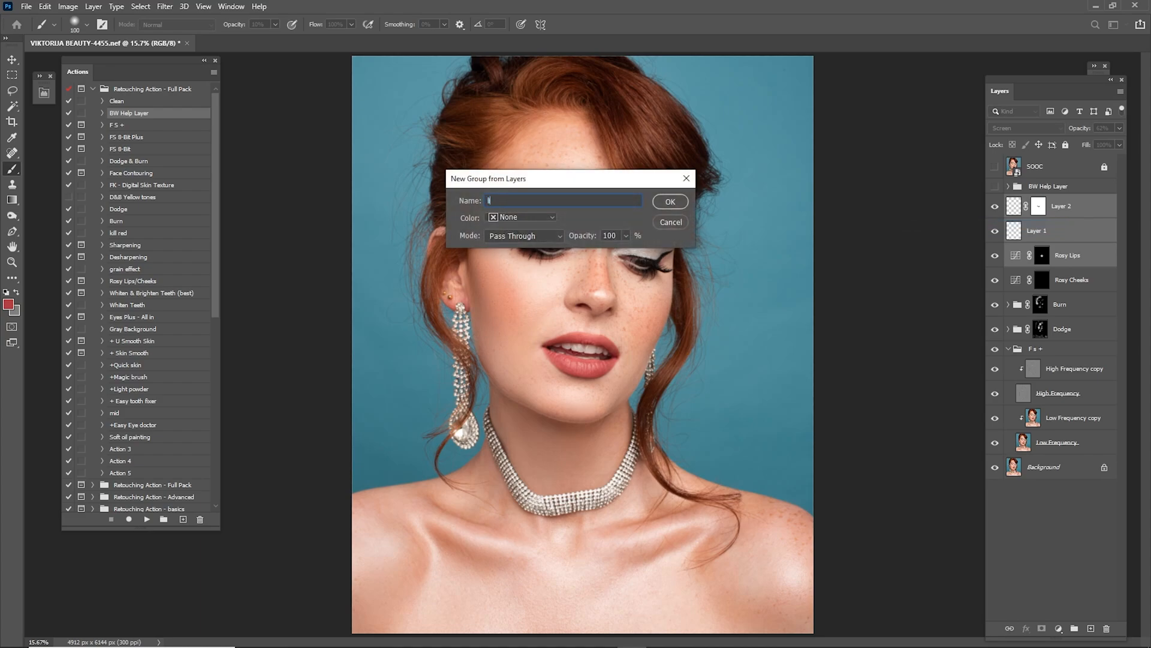
key(Return)
Compare the full portrait with the lips group hidden and shown.
click(994, 203)
click(995, 204)
click(995, 205)
click(994, 206)
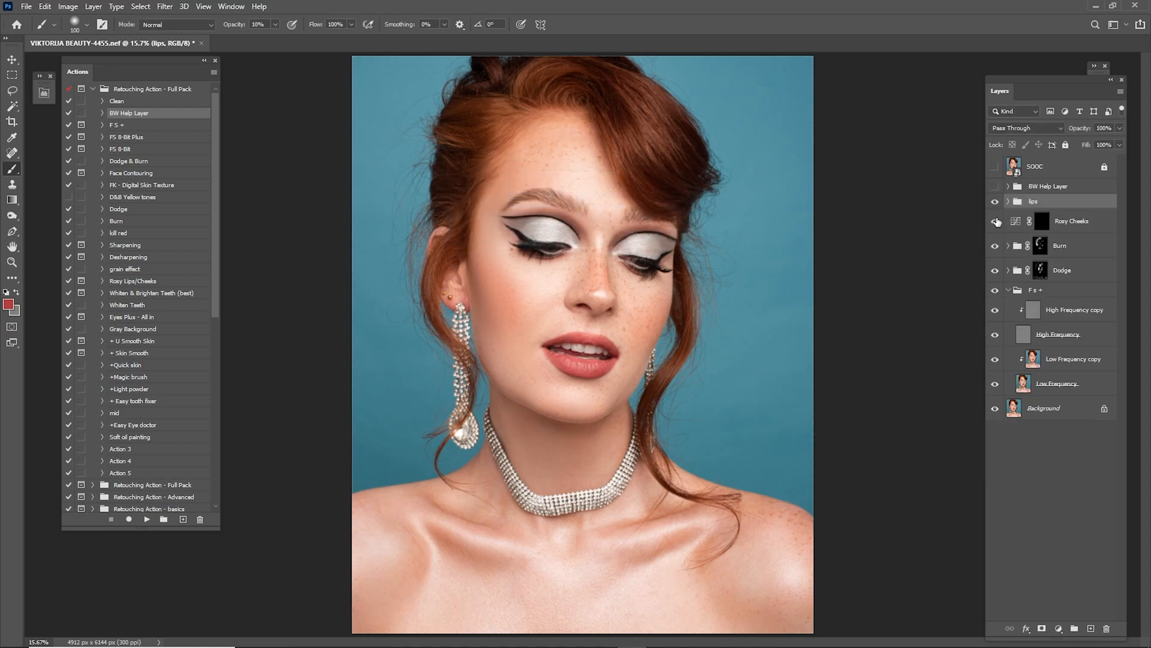
Hide the lips group and the High Frequency layer, and make Low Frequency copy the active layer.
key(z)
drag(559, 356, 974, 251)
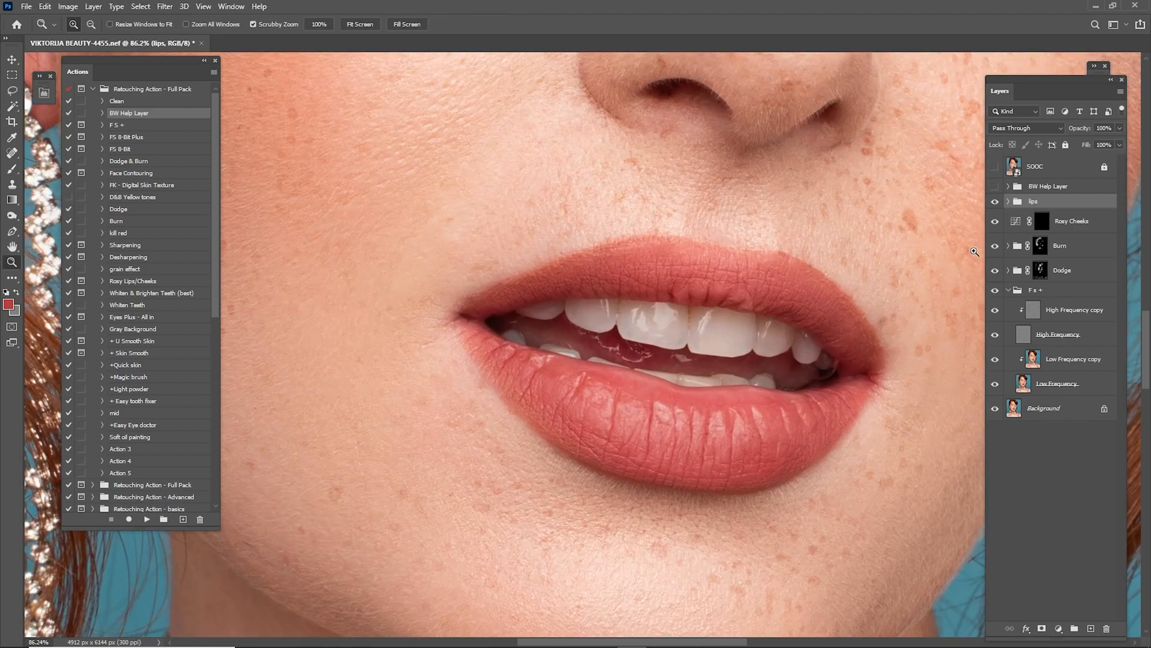
click(995, 204)
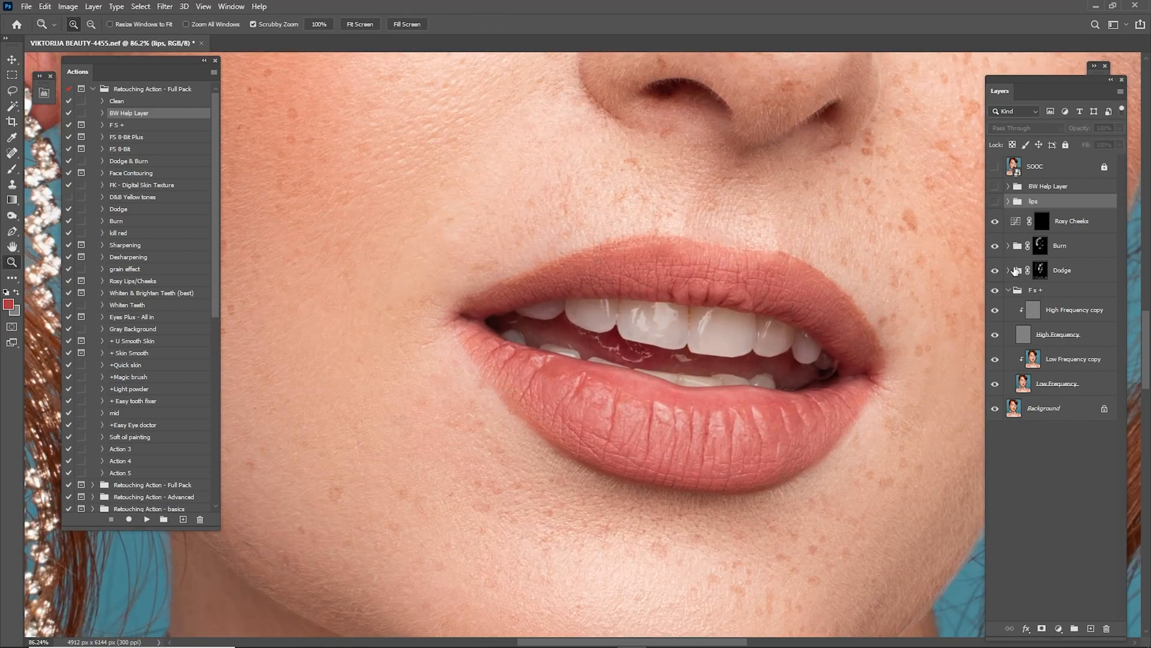
click(1032, 358)
click(995, 334)
drag(706, 311, 711, 306)
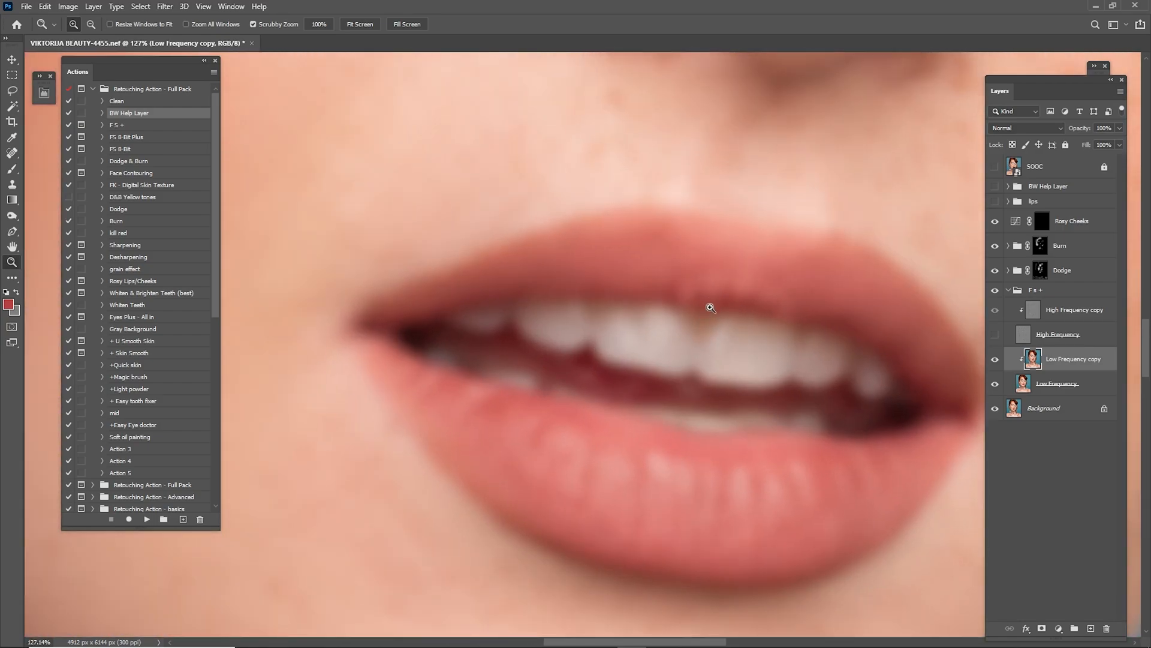
Blend the lip tones on Low Frequency copy with an enlarged Mixer Brush, and show the High Frequency layer again.
key(b)
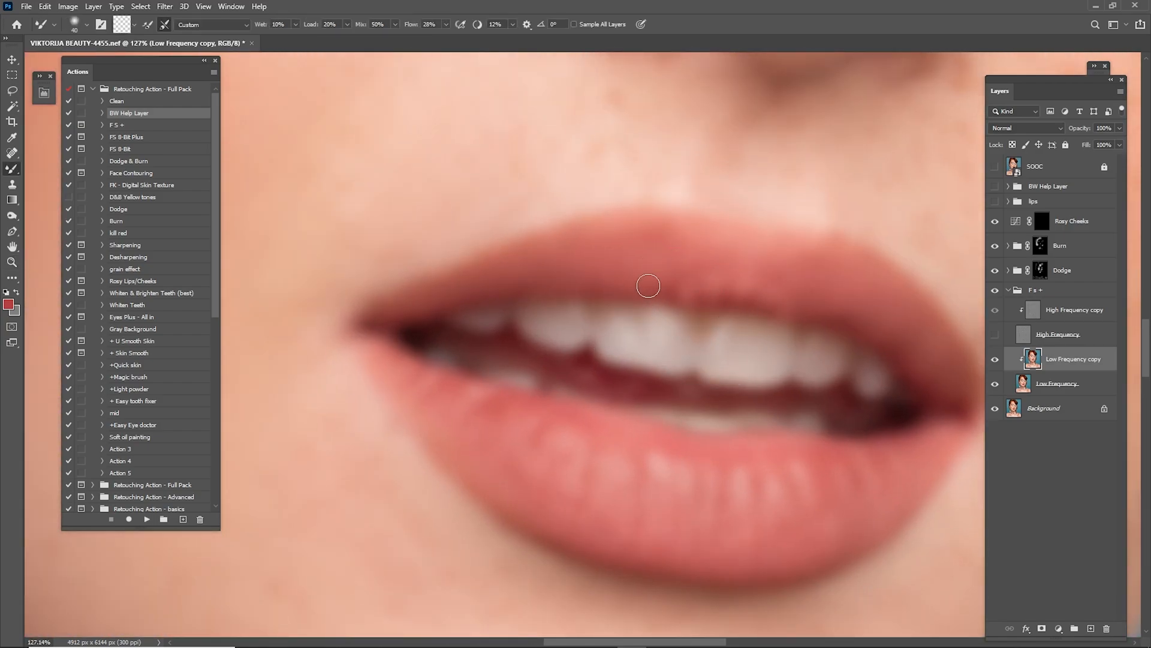
key(bracketright)
key(bracketright)
key(bracketright)
key(bracketright)
click(993, 335)
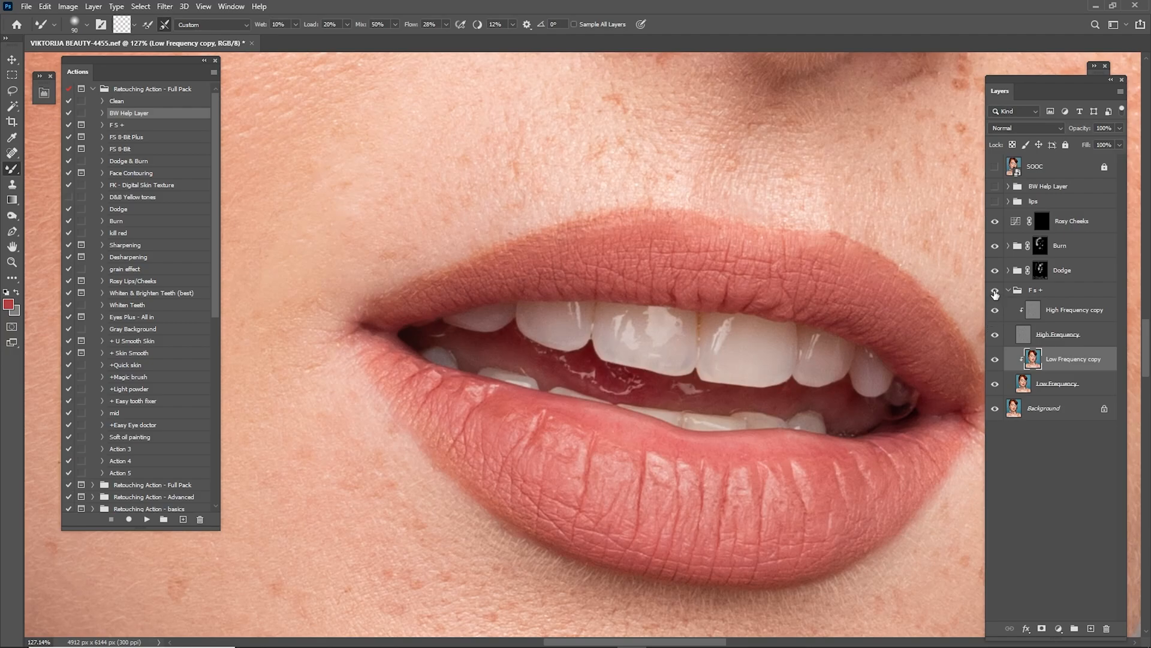
Clone out the deep creases along the upper lip's lower edge on High Frequency copy with a small Clone Stamp.
click(1048, 311)
scroll(695, 258, up, 6)
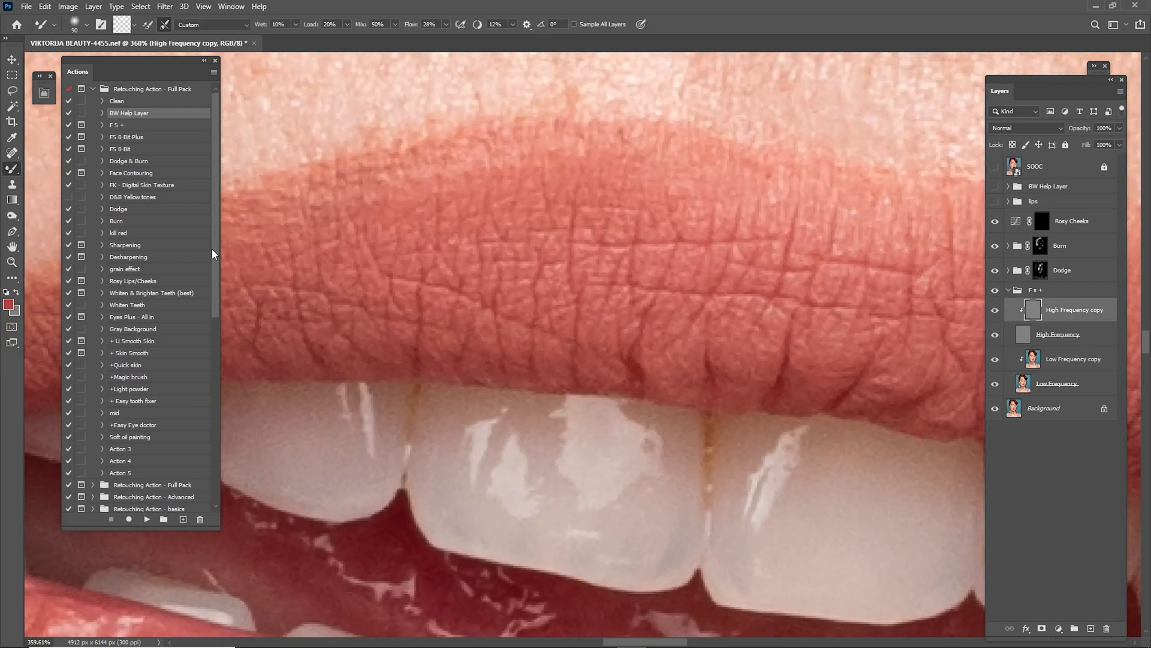
click(12, 184)
key(bracketleft)
alt+click(684, 390)
click(712, 363)
click(744, 362)
click(736, 361)
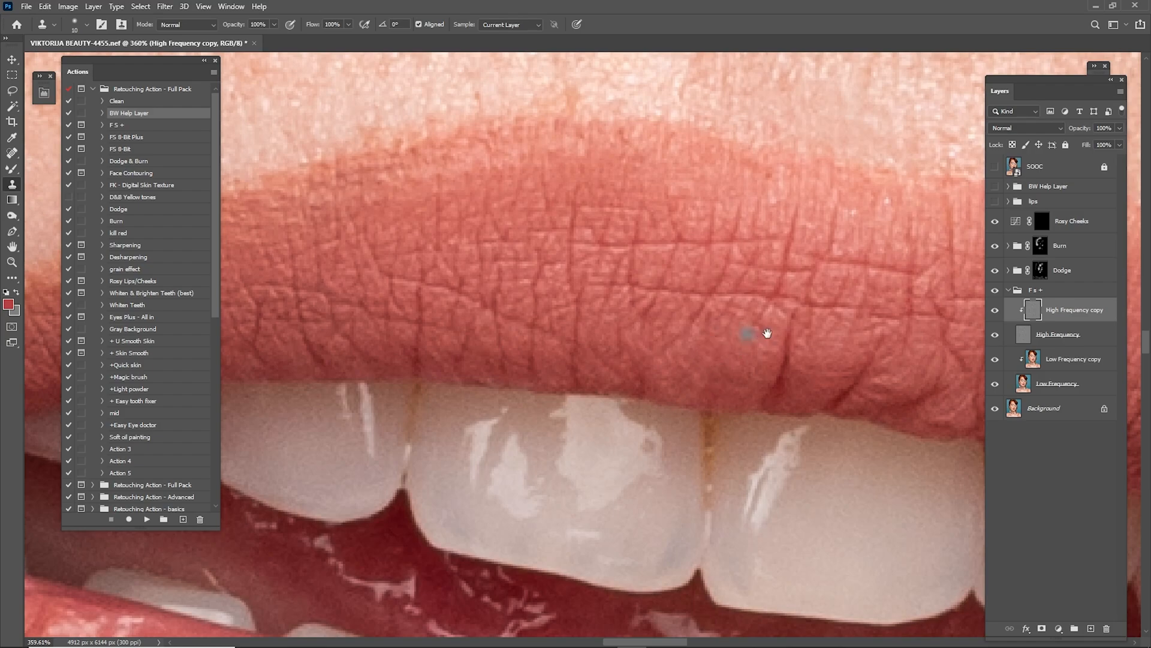
drag(750, 333, 660, 288)
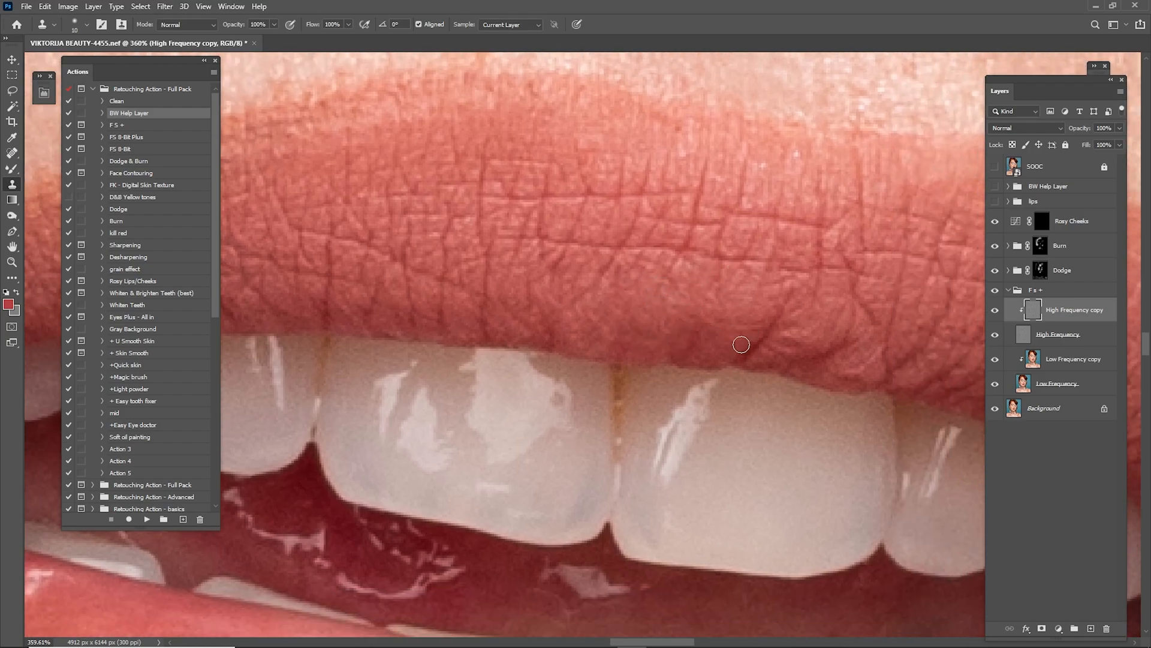
click(705, 292)
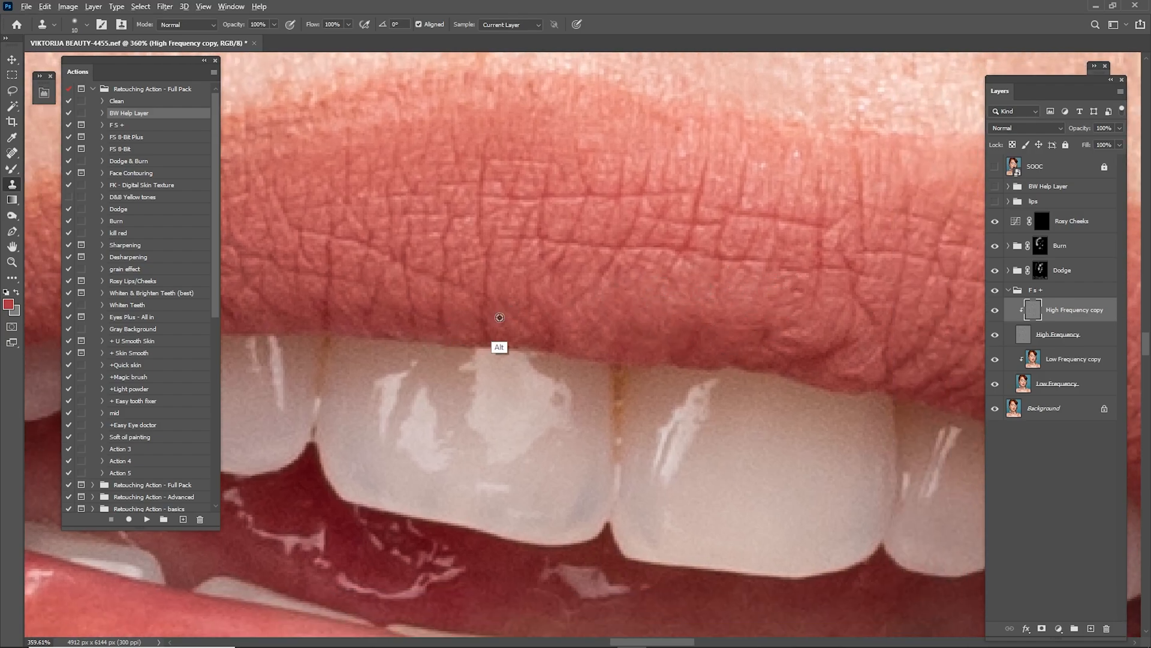
Clone clean lip texture over the remaining bumps on the upper lip's inner edge above the front teeth.
key(z)
mouse_move(702, 300)
mouse_down()
mouse_move(599, 303)
mouse_move(767, 302)
mouse_up()
click(664, 291)
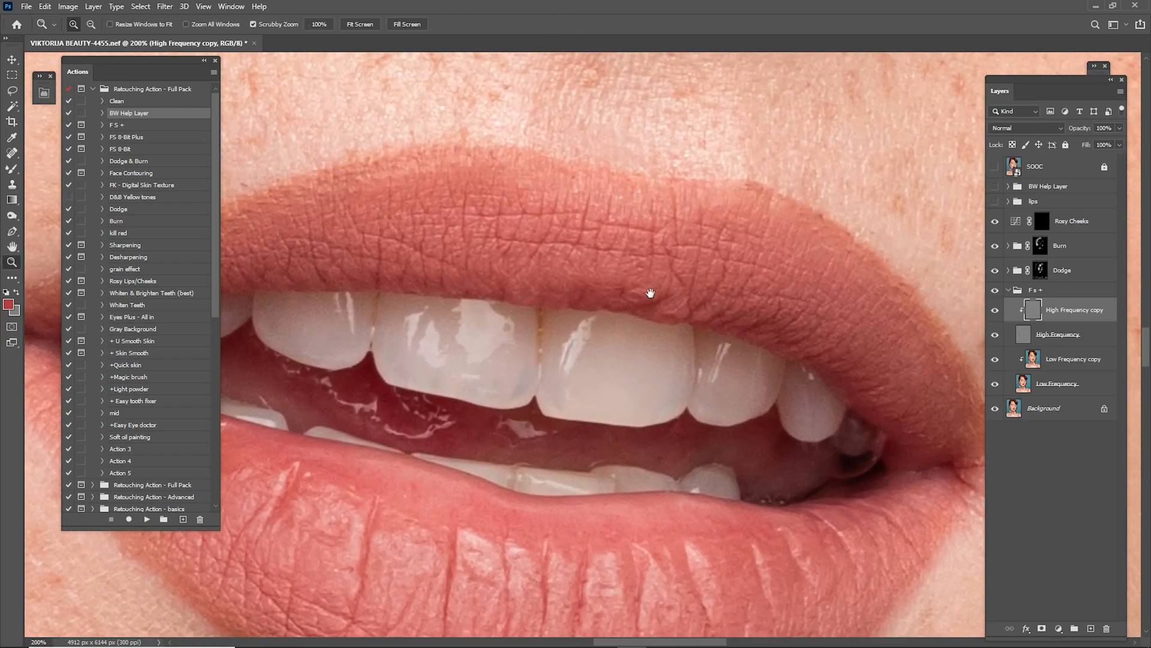
key(s)
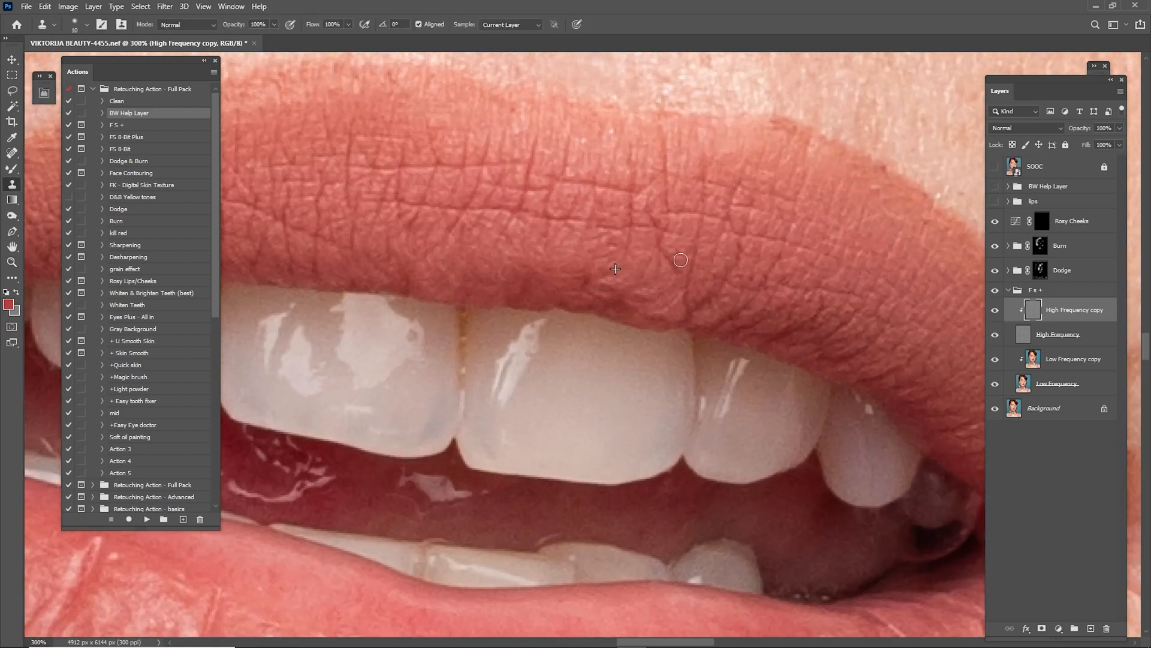
alt+click(626, 273)
click(626, 289)
alt+click(574, 261)
click(629, 297)
click(648, 310)
alt+click(655, 265)
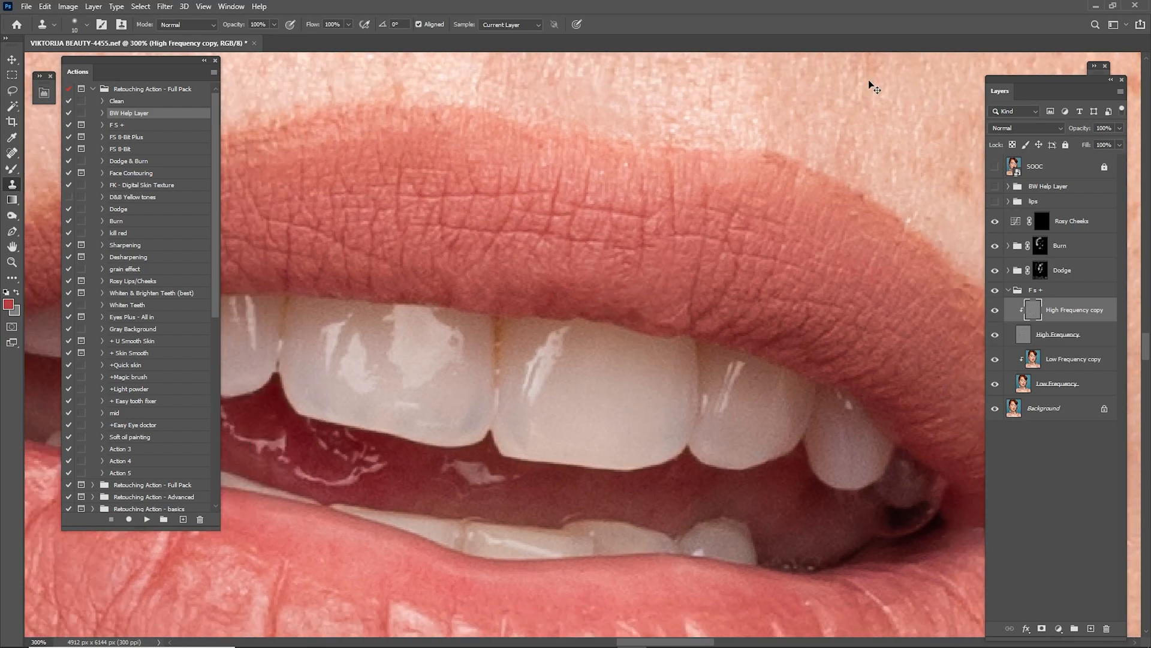
Compare the lips close up and in the full portrait with High Frequency copy and the F s + group hidden and shown.
key(ctrl+0)
key(z)
drag(601, 336, 722, 340)
click(995, 310)
click(995, 311)
key(ctrl+0)
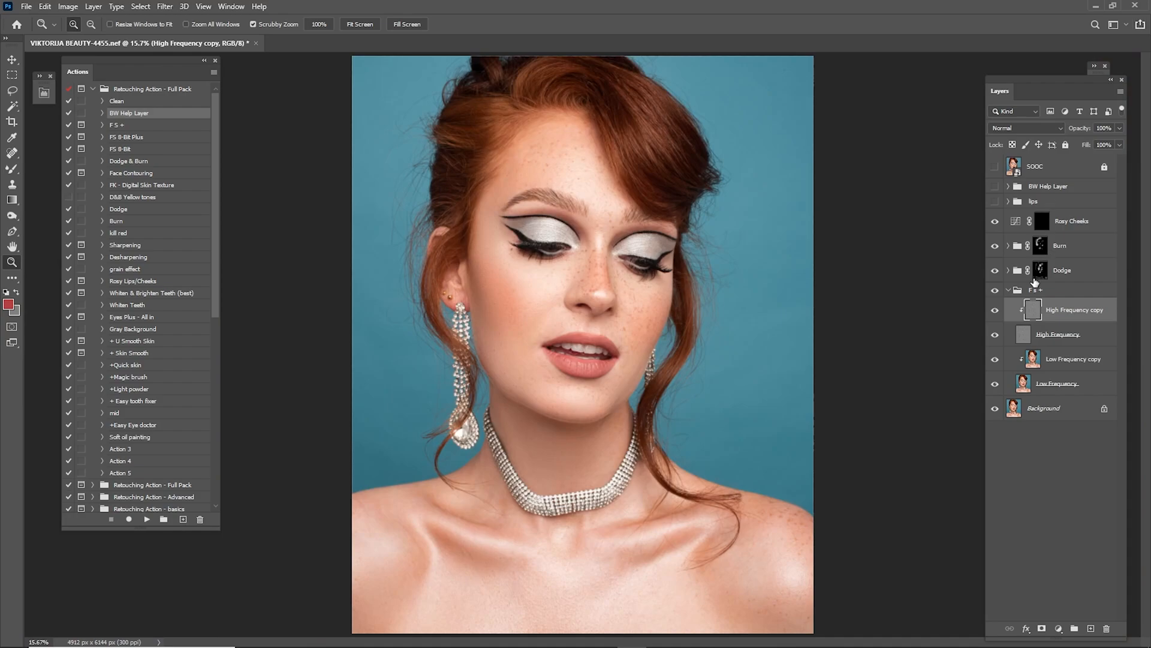
click(995, 311)
click(995, 311)
click(995, 290)
Show the lips group and lower its opacity to 68%.
click(1000, 204)
click(996, 202)
click(995, 202)
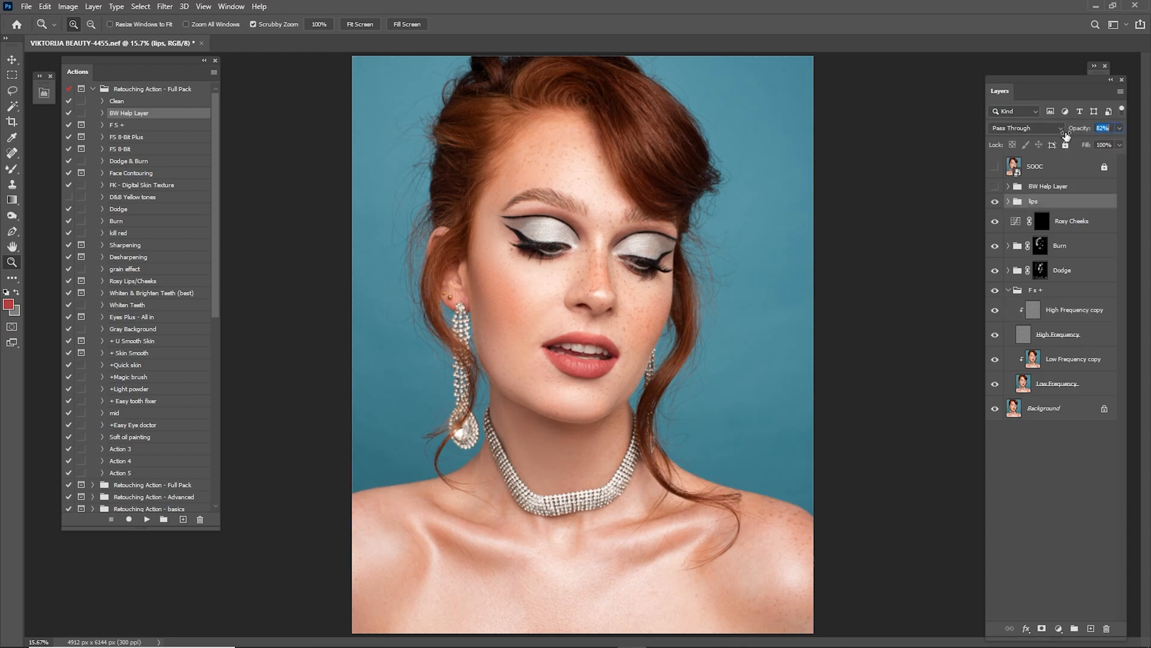
Add a new layer directly above Low Frequency copy and set its blend mode to Multiply.
drag(592, 360, 543, 336)
click(1073, 361)
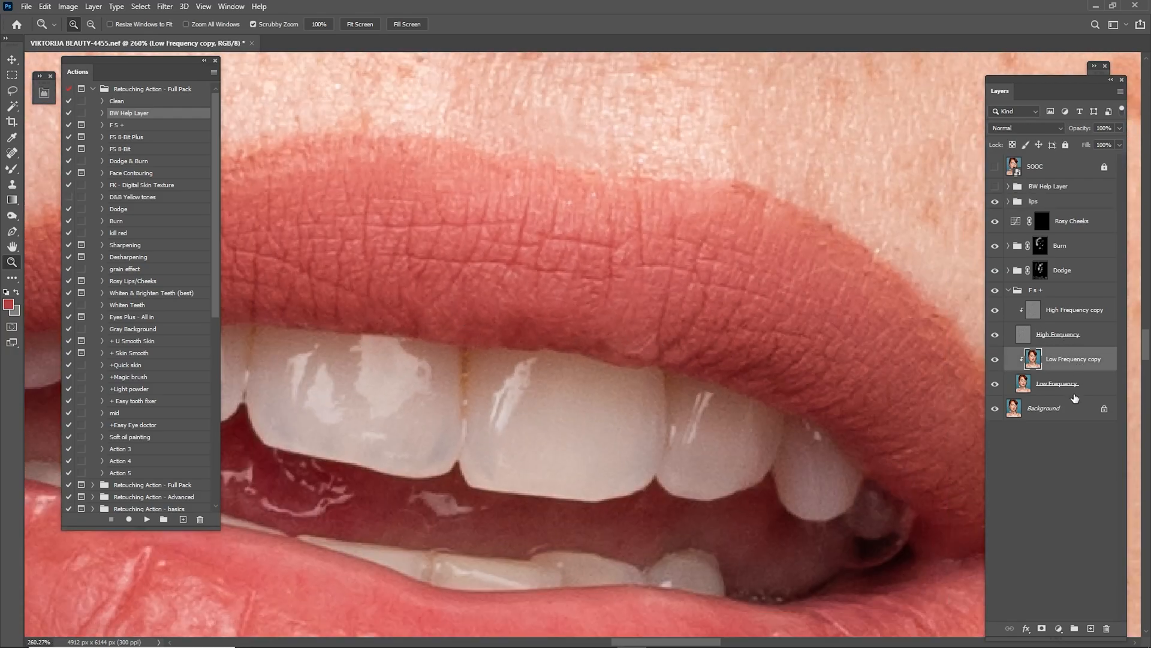
click(1091, 628)
drag(725, 322, 795, 274)
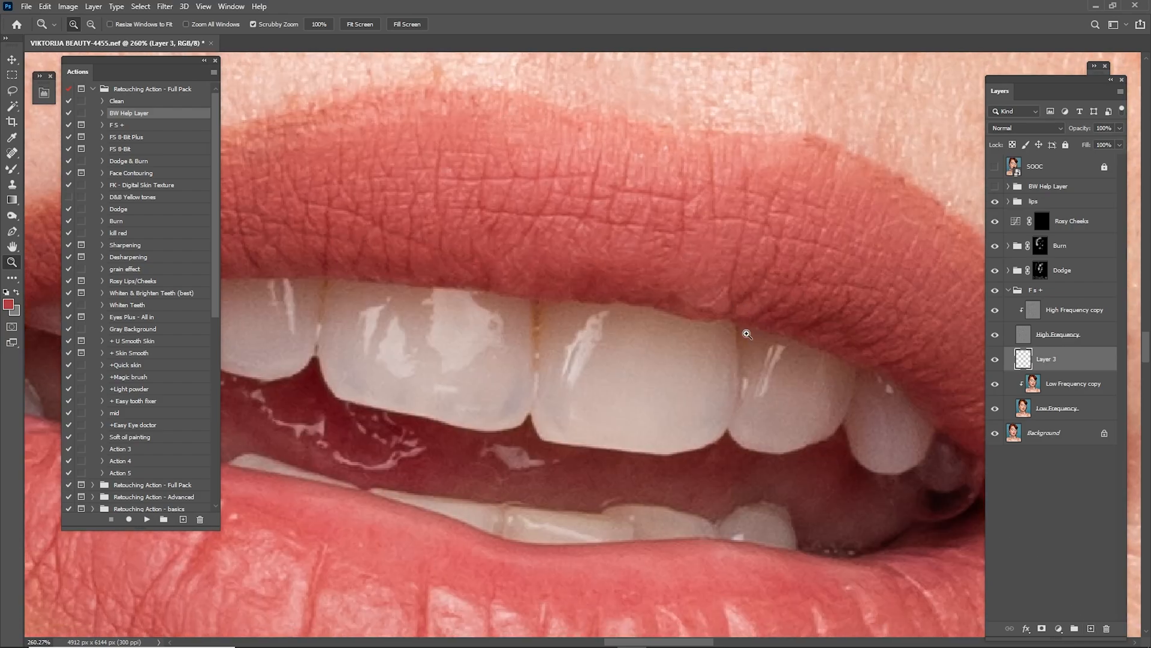
key(b)
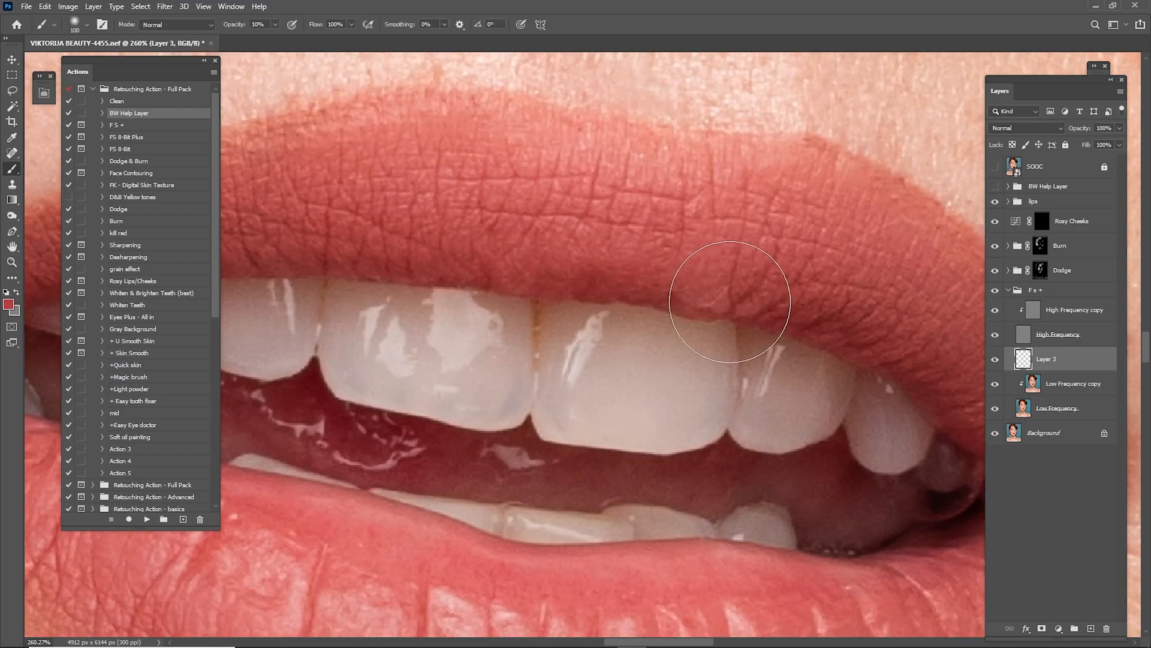
click(1031, 128)
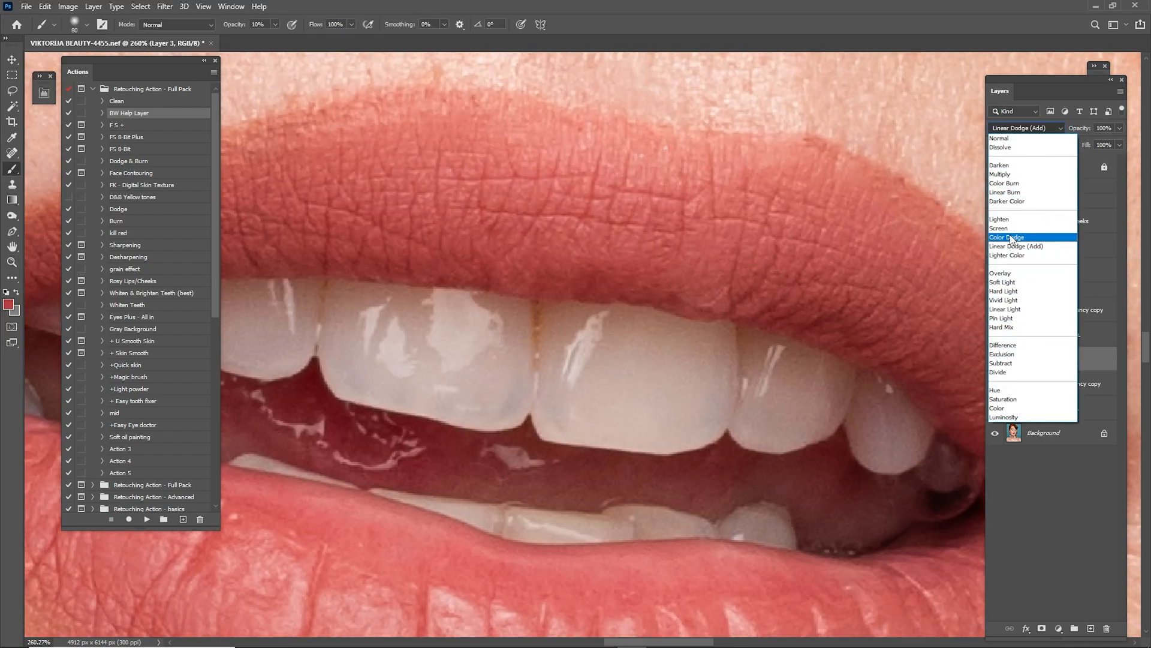
click(1015, 178)
Deepen the upper lip's inner edge on the Multiply layer with a small soft brush at 10% opacity.
key(bracketleft)
key(bracketleft)
key(bracketleft)
key(bracketleft)
key(bracketleft)
key(bracketleft)
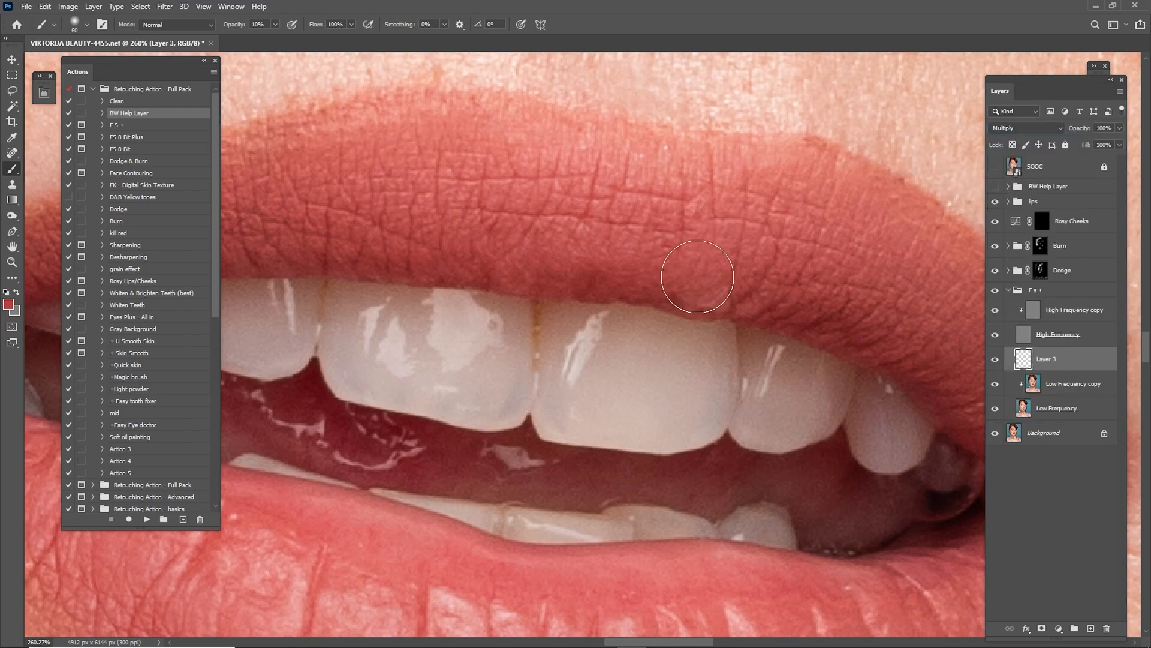
key(bracketleft)
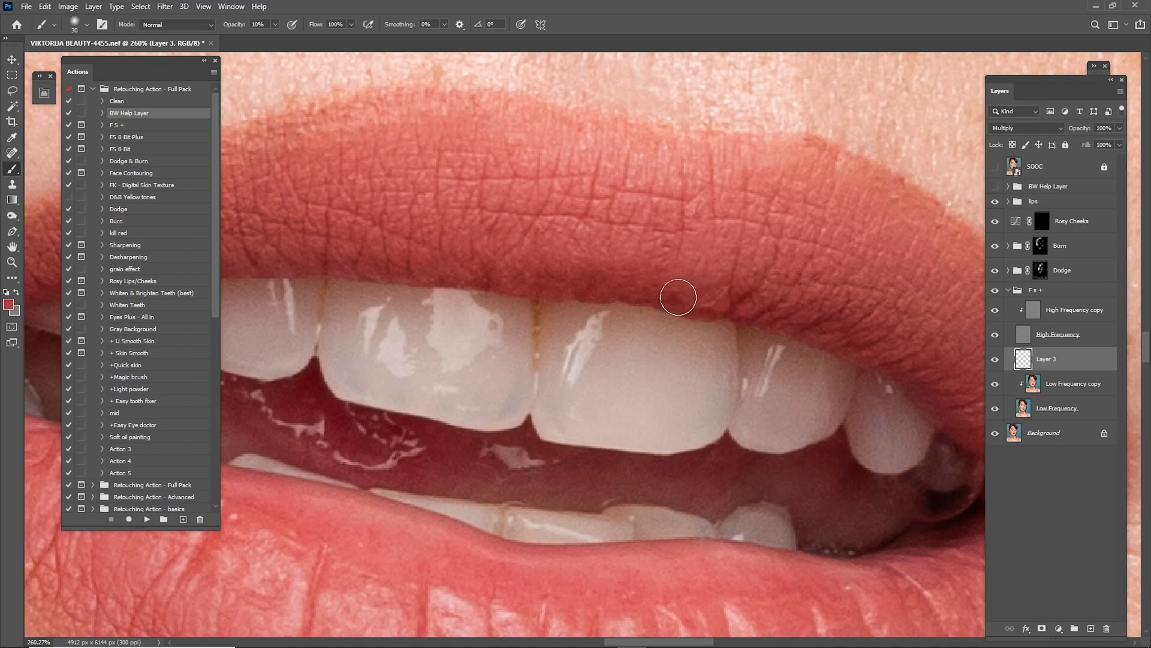
key(bracketright)
key(bracketright)
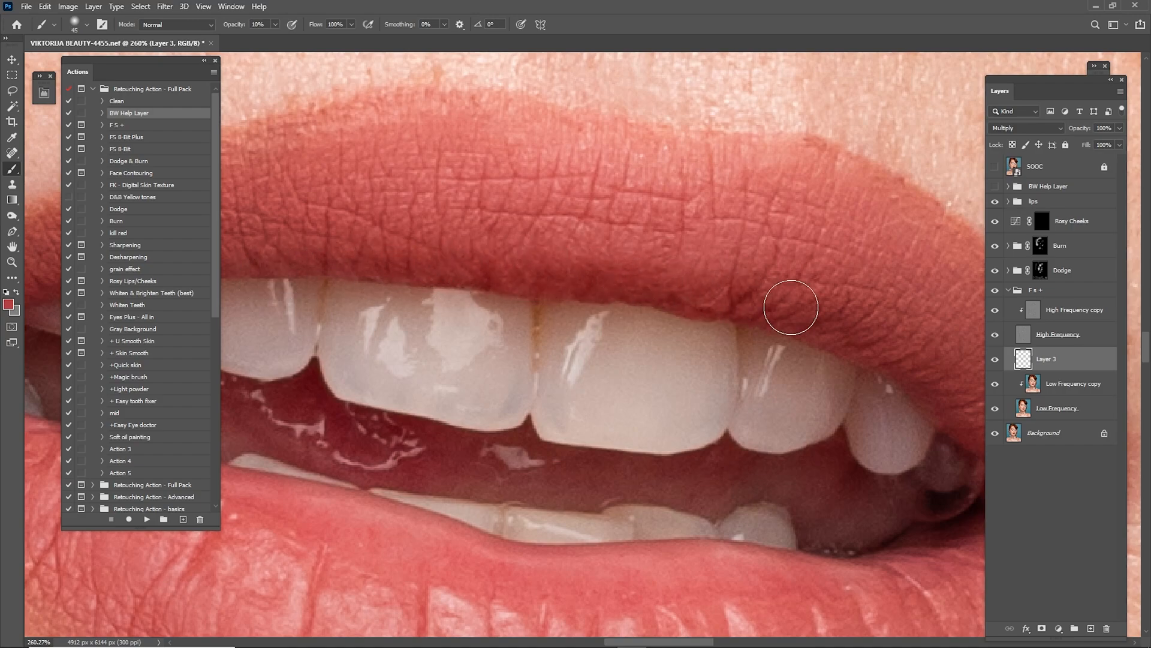
key(bracketright)
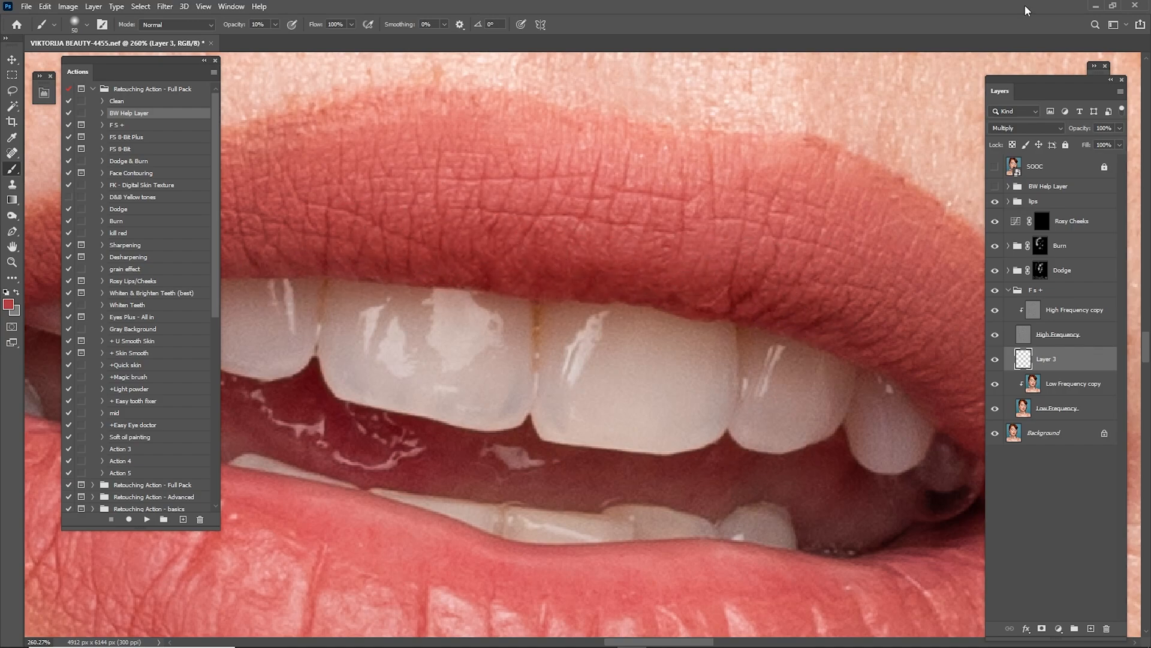
Compare the full portrait with Layer 3 hidden and shown, and set the layer's opacity to 98%.
key(ctrl+0)
click(995, 359)
click(995, 360)
drag(1079, 128, 1077, 128)
Compare the retouched portrait with the original by showing and hiding the SOOC layer, and make the lips group active.
click(994, 167)
click(993, 168)
click(994, 168)
click(996, 167)
click(997, 167)
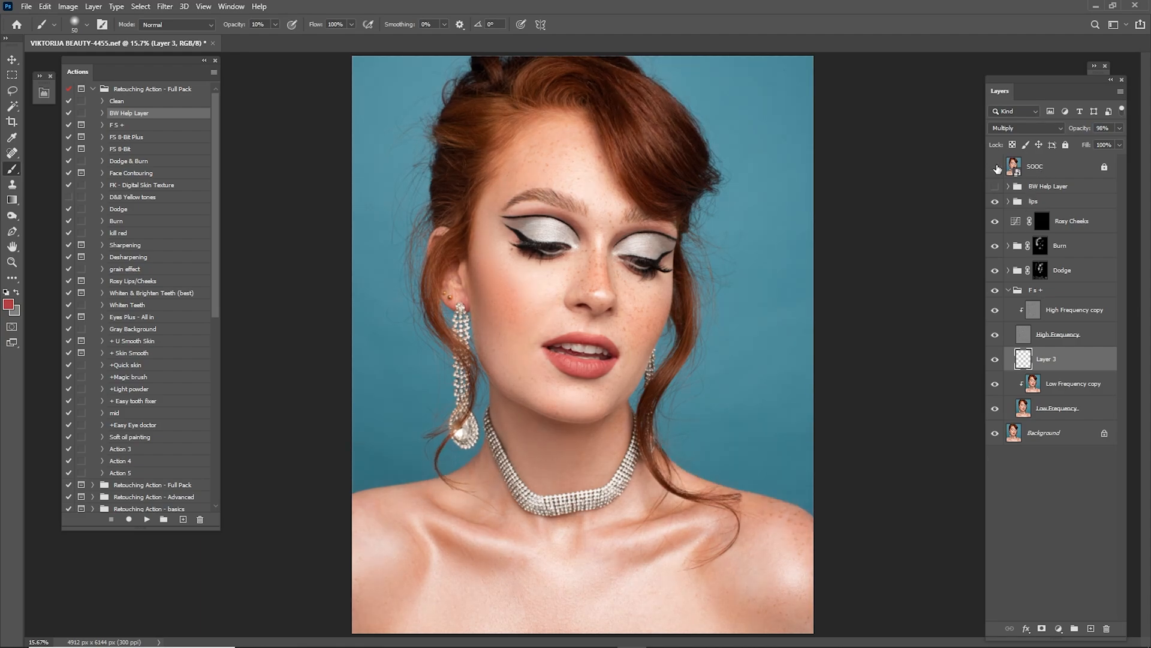
click(995, 166)
click(995, 167)
click(995, 168)
click(994, 169)
click(994, 169)
click(995, 169)
click(995, 169)
key(ctrl+alt+a)
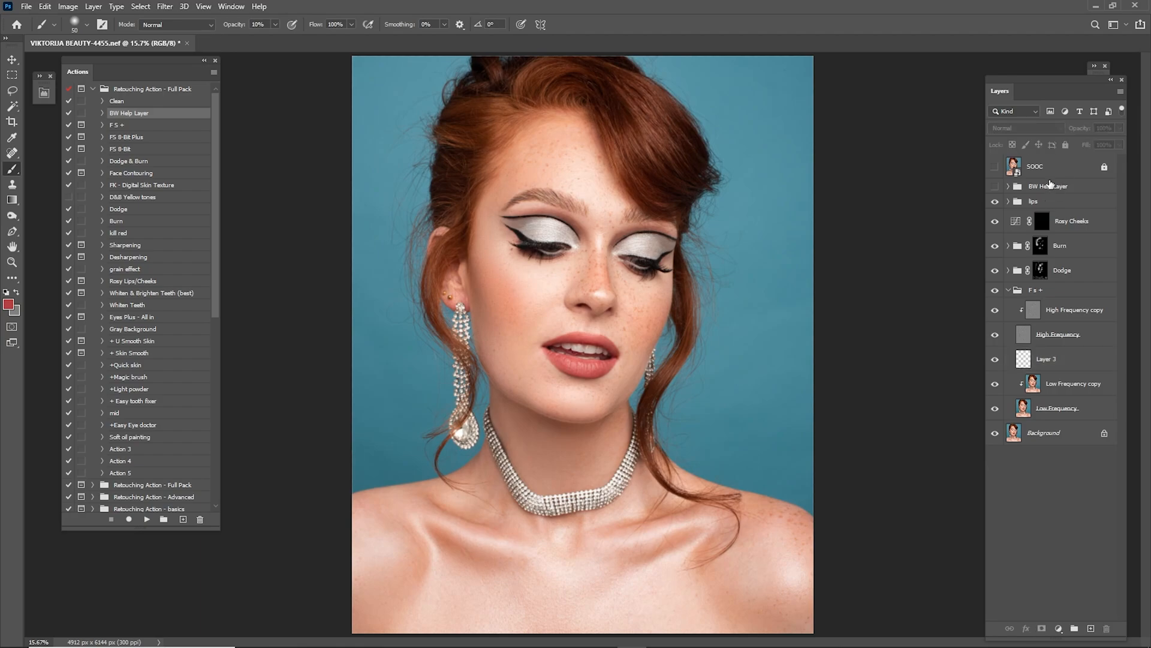
click(1028, 202)
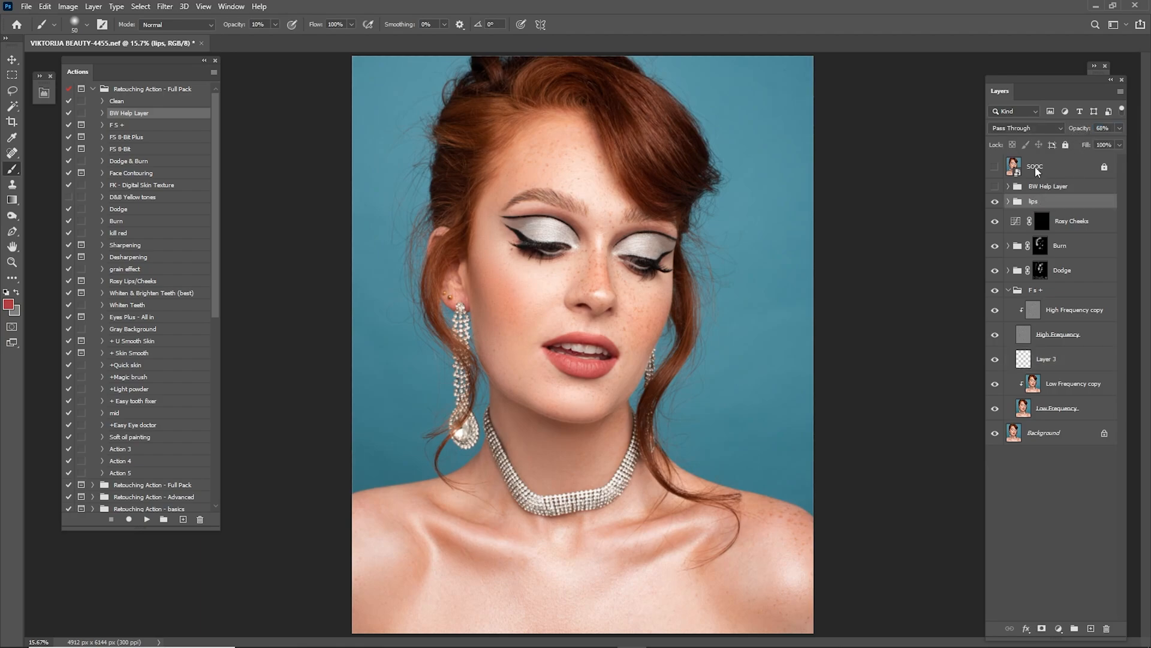
click(995, 169)
click(995, 169)
click(996, 170)
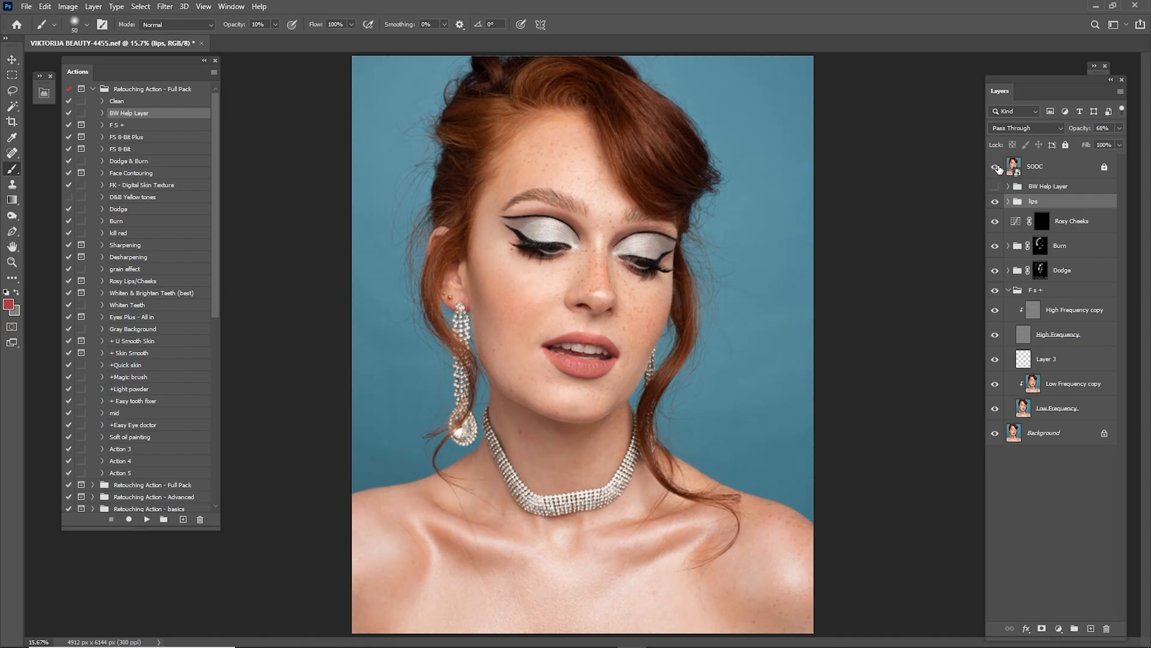
Run the Whiten & Brighten Teeth (best) action and move the Whiten layer into the Whiten & Brighten Teeth group.
click(143, 295)
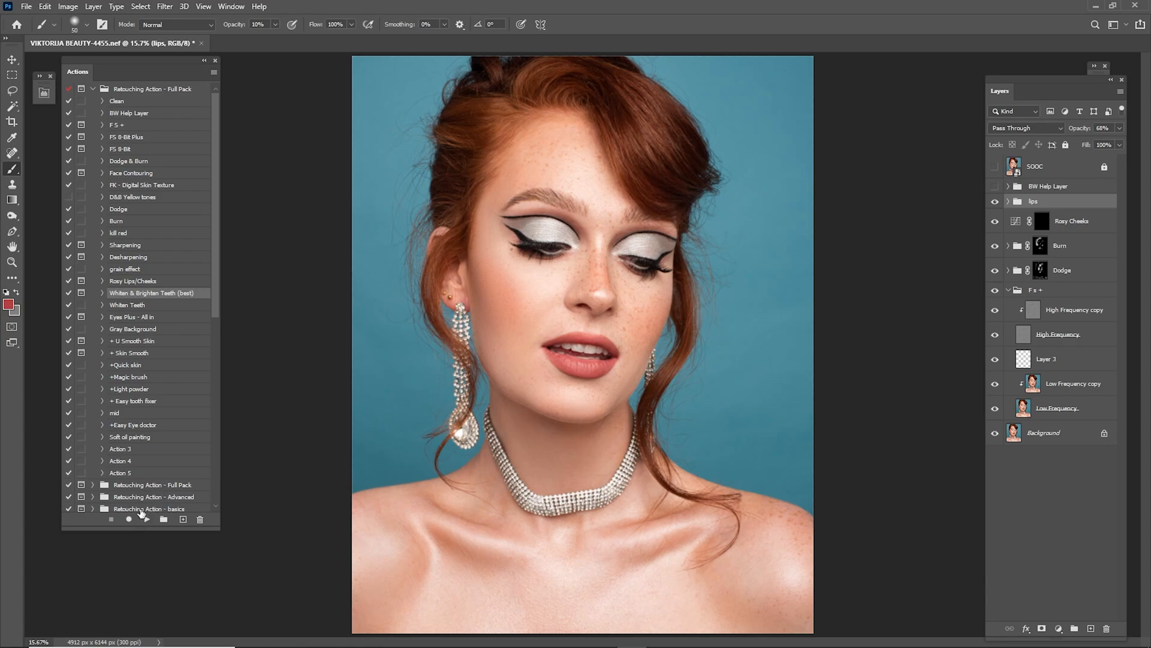
click(146, 519)
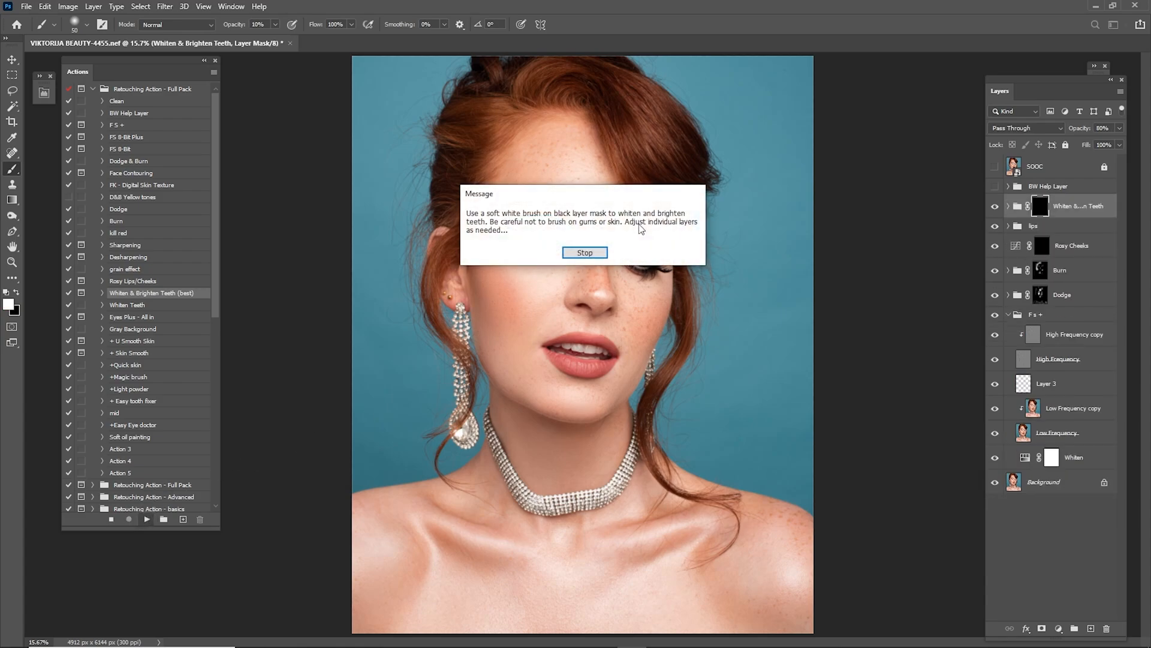
key(Return)
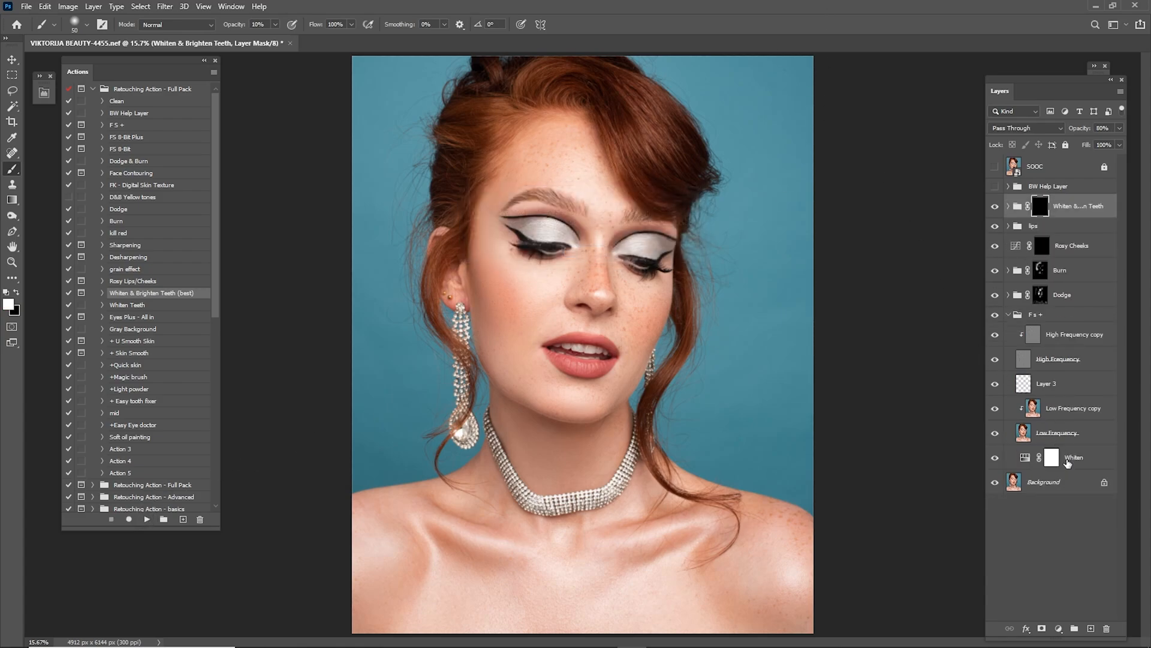
drag(1071, 461, 1076, 213)
Paint the upper teeth white on the Whiten & Brighten Teeth group mask with a brush at 100% opacity.
key(z)
drag(570, 359, 640, 355)
key(b)
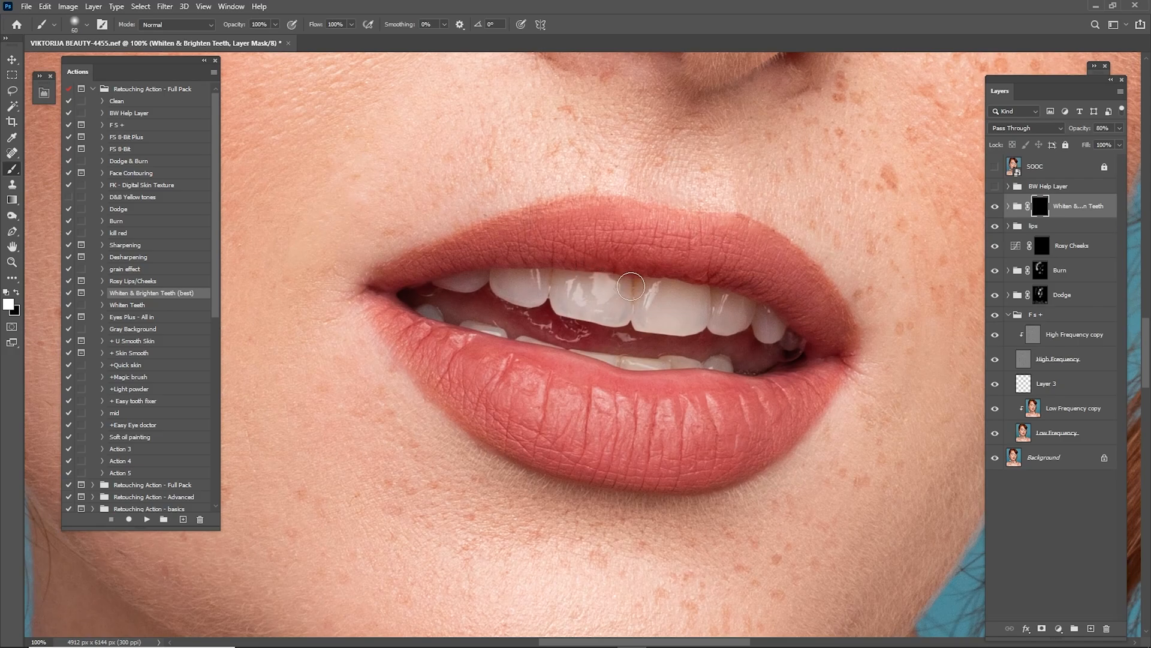
mouse_move(604, 307)
mouse_down()
mouse_move(685, 310)
mouse_move(646, 299)
mouse_move(651, 321)
mouse_move(689, 316)
mouse_move(664, 294)
mouse_move(711, 317)
mouse_move(732, 311)
mouse_move(712, 316)
mouse_move(721, 325)
mouse_move(740, 308)
mouse_move(725, 305)
mouse_move(770, 334)
mouse_move(770, 321)
mouse_move(735, 303)
mouse_move(568, 286)
mouse_move(560, 299)
mouse_move(568, 289)
mouse_move(537, 276)
mouse_move(512, 282)
mouse_move(529, 293)
mouse_move(545, 286)
mouse_move(451, 284)
mouse_move(465, 274)
mouse_move(450, 284)
mouse_up()
Whiten the lower teeth on the group mask with a much smaller brush.
key(bracketleft)
key(bracketleft)
key(bracketleft)
key(bracketleft)
key(bracketleft)
key(bracketleft)
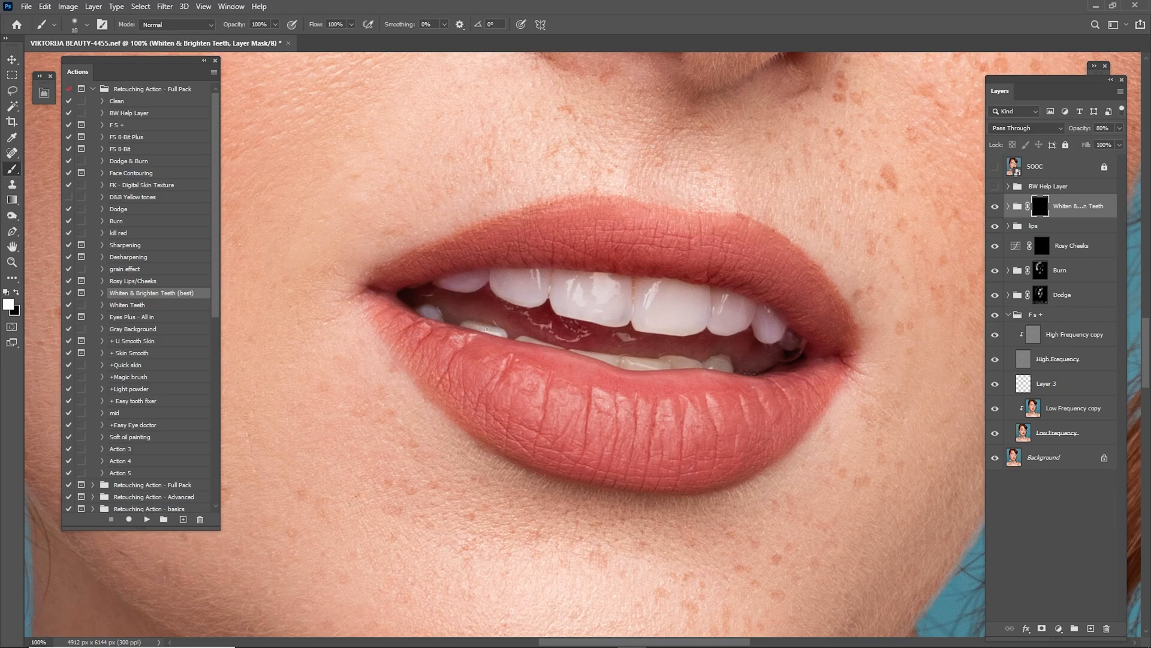
drag(605, 358, 663, 363)
key(bracketleft)
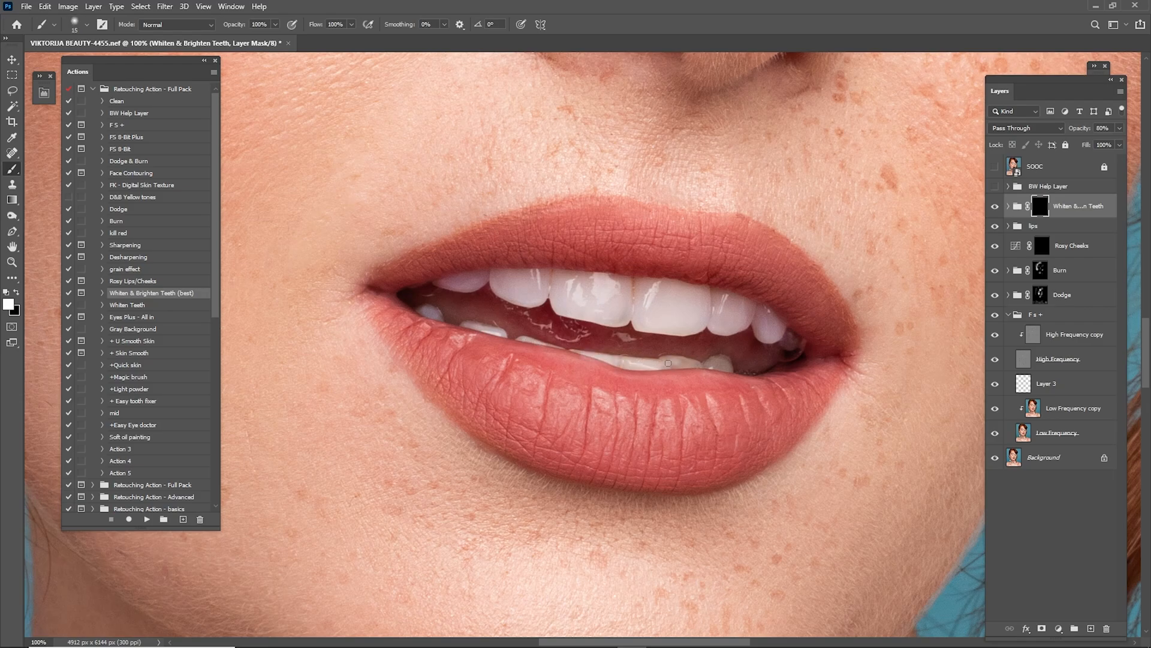
Paint black on the group mask to remove whitening spilled onto the lower lip beneath the teeth.
key(z)
click(578, 360)
key(x)
key(b)
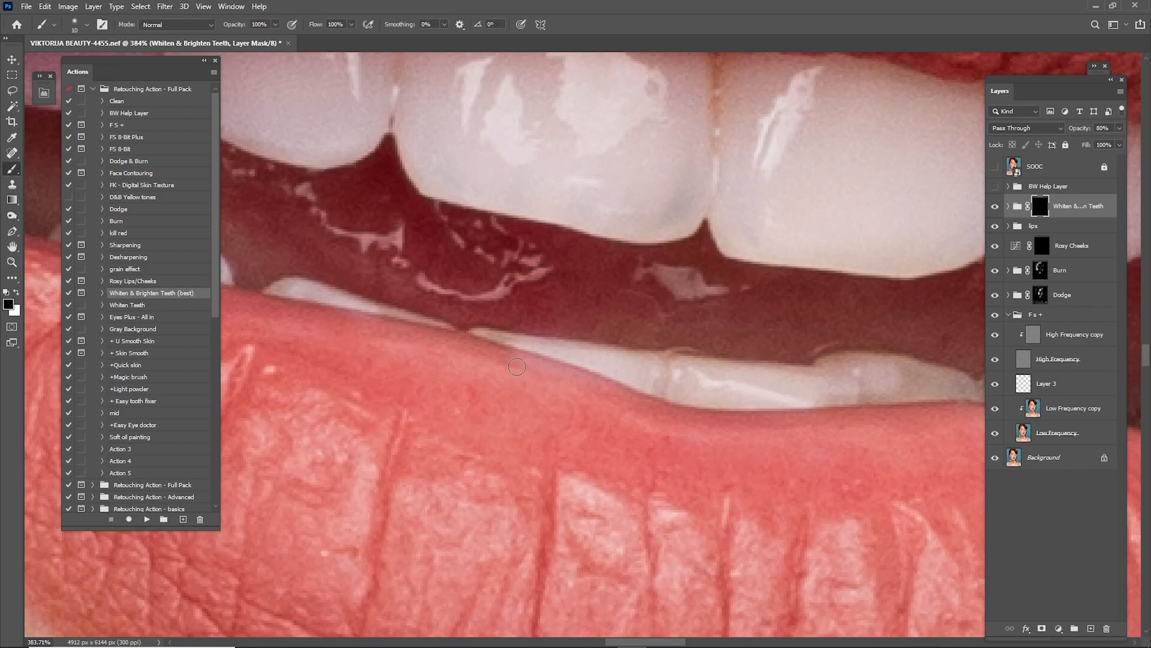
key(bracketright)
mouse_move(846, 369)
mouse_down()
mouse_move(624, 328)
mouse_move(627, 341)
mouse_move(677, 342)
mouse_up()
Paint white on the mask along the central lower teeth with a fine brush to refine their edges.
key(x)
drag(591, 330, 553, 321)
key(bracketleft)
key(bracketleft)
mouse_move(658, 339)
mouse_down()
mouse_move(706, 340)
mouse_move(588, 324)
mouse_up()
key(bracketright)
mouse_move(593, 327)
mouse_down()
mouse_move(667, 350)
mouse_move(659, 326)
mouse_move(605, 318)
mouse_up()
mouse_move(676, 289)
mouse_down()
mouse_move(824, 239)
mouse_move(739, 280)
mouse_move(795, 277)
mouse_up()
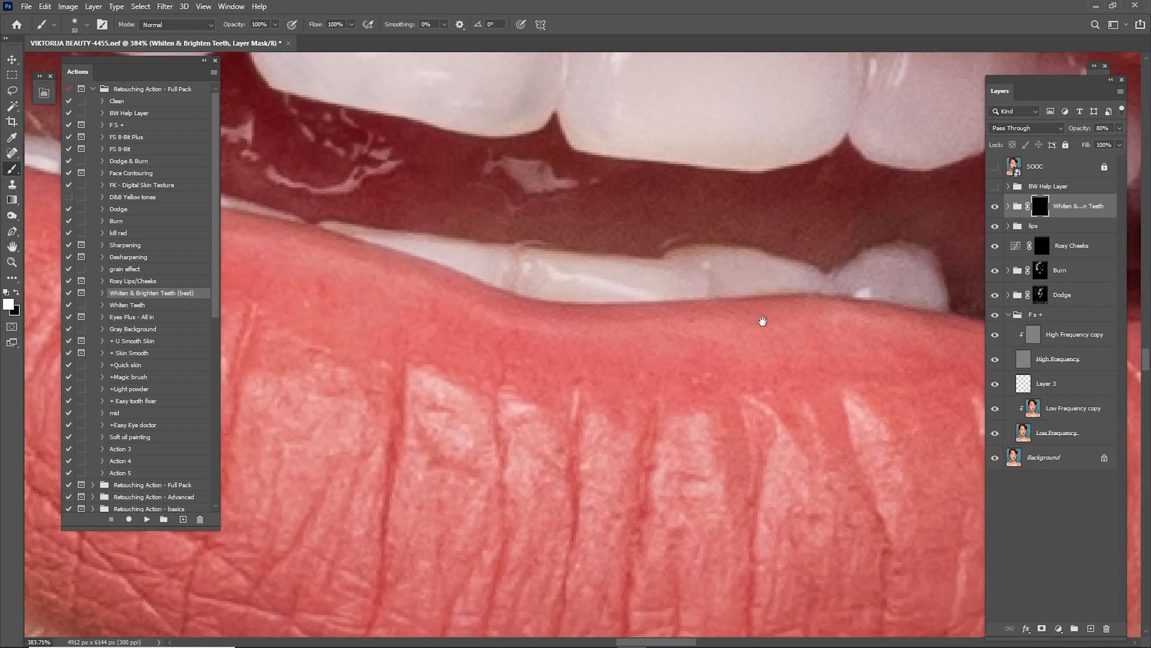
Refine the whitening mask around the remaining lower teeth, painting white on the teeth and black on the adjoining lip.
mouse_move(612, 276)
mouse_down()
mouse_move(662, 287)
mouse_move(672, 310)
mouse_up()
drag(591, 312, 656, 336)
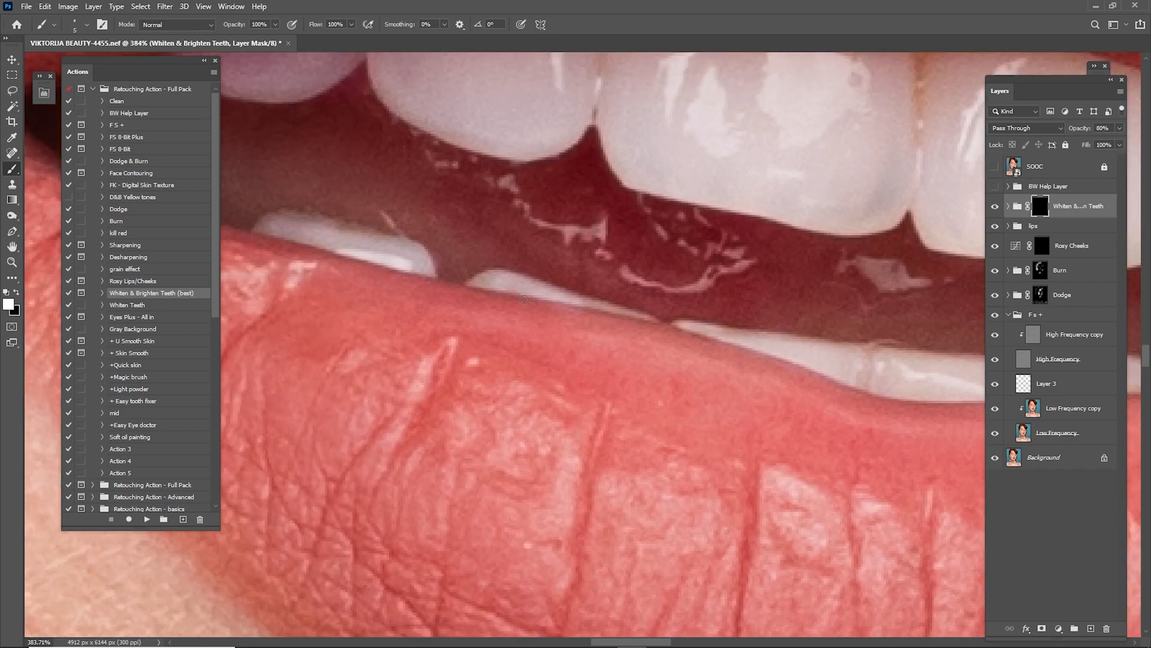
drag(496, 284, 480, 279)
key(x)
mouse_move(266, 232)
mouse_down()
mouse_move(454, 310)
mouse_move(585, 318)
mouse_up()
key(x)
drag(380, 286, 355, 275)
mouse_move(305, 235)
mouse_down()
mouse_move(285, 257)
mouse_move(372, 287)
mouse_up()
scroll(544, 257, down, 5)
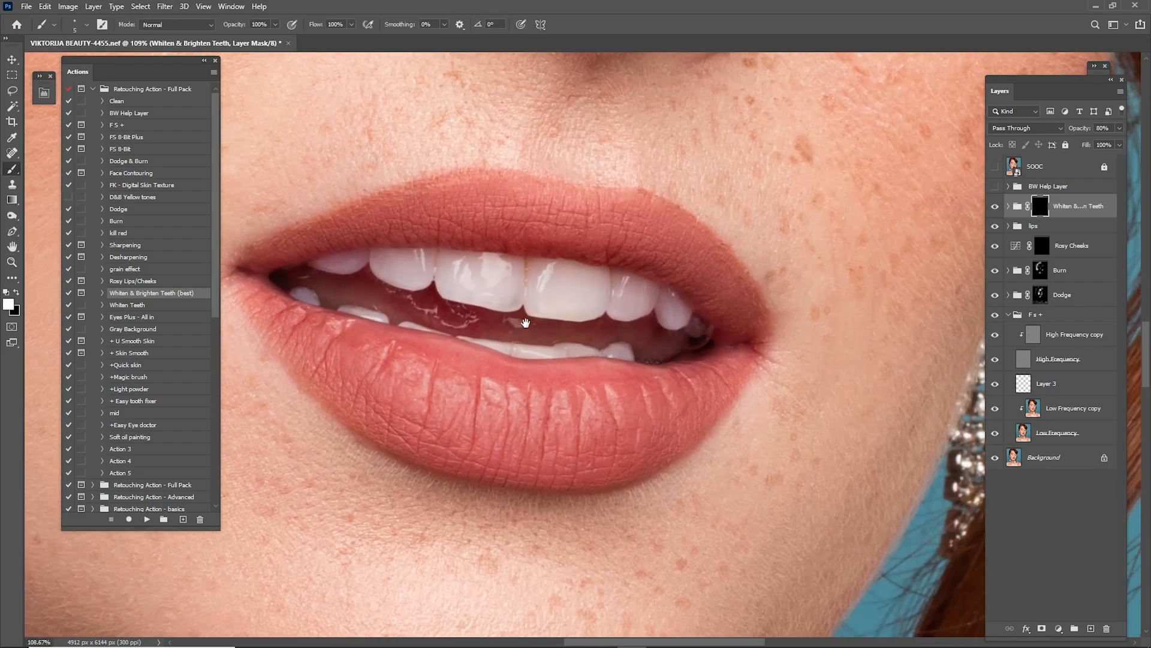
Expand the Whiten & Brighten Teeth group and add a Hue/Saturation adjustment above the Whiten layer.
click(1008, 206)
click(1077, 230)
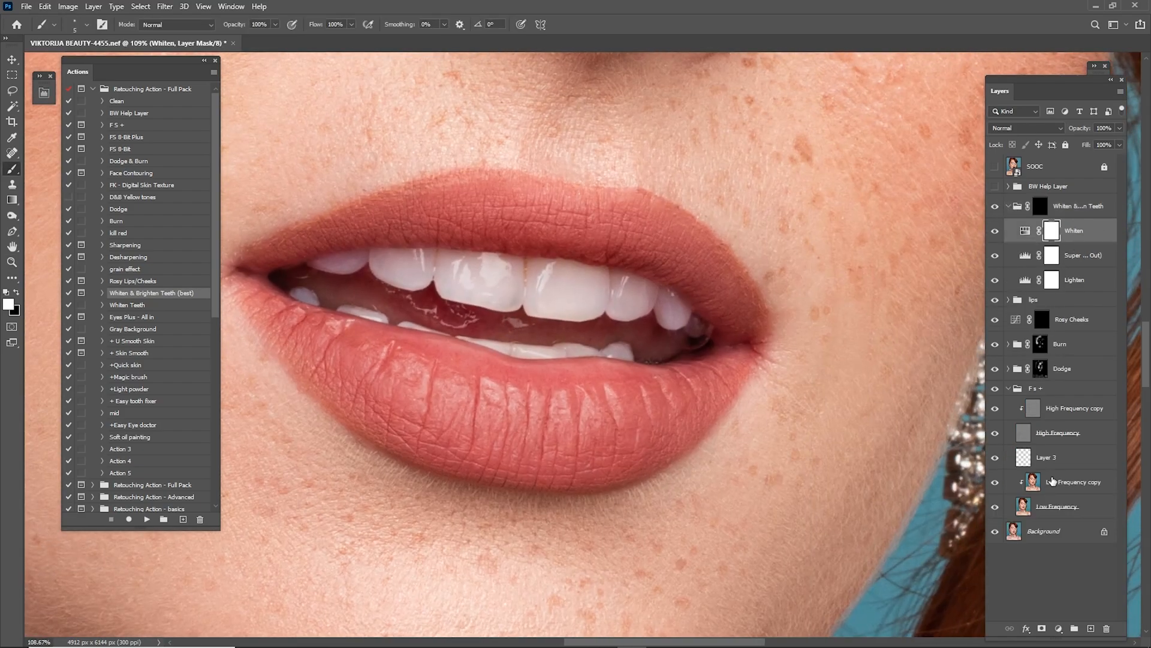
click(1059, 627)
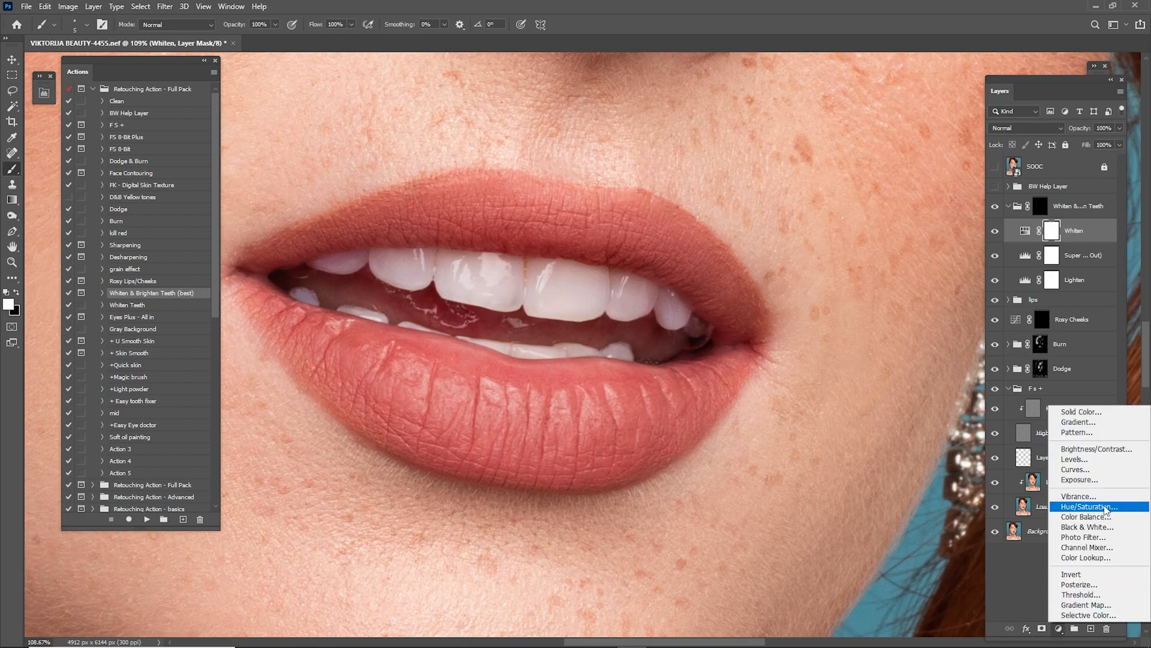
click(1082, 510)
Set the saturation of the Magentas and the Yellows to -100 in the Hue/Saturation adjustment.
click(762, 191)
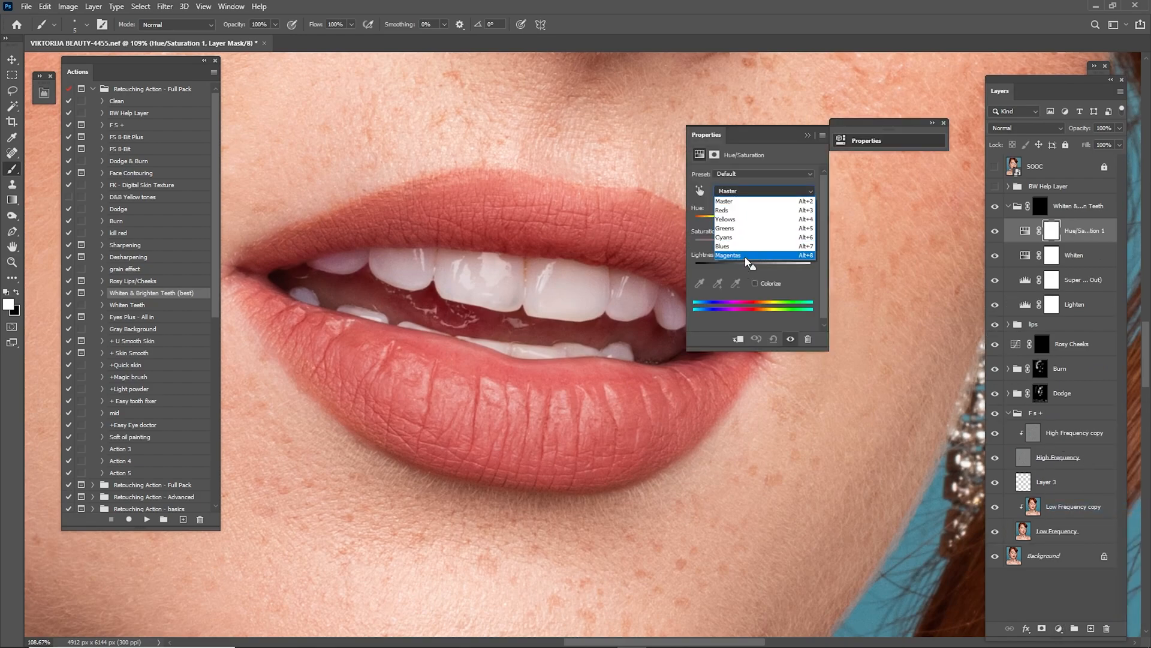
click(744, 254)
drag(753, 244, 695, 244)
click(753, 191)
click(749, 209)
click(752, 190)
click(752, 219)
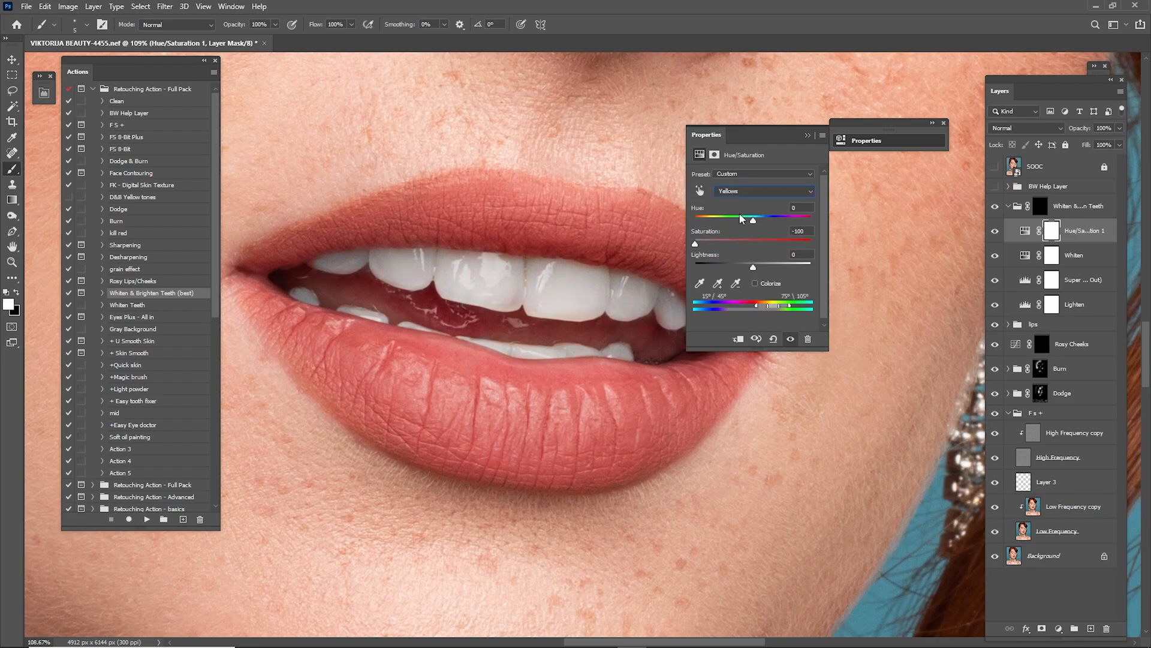
Lower the Hue/Saturation adjustment's opacity to 52% and collapse the Whiten & Brighten Teeth group.
click(808, 136)
drag(1084, 133, 1054, 135)
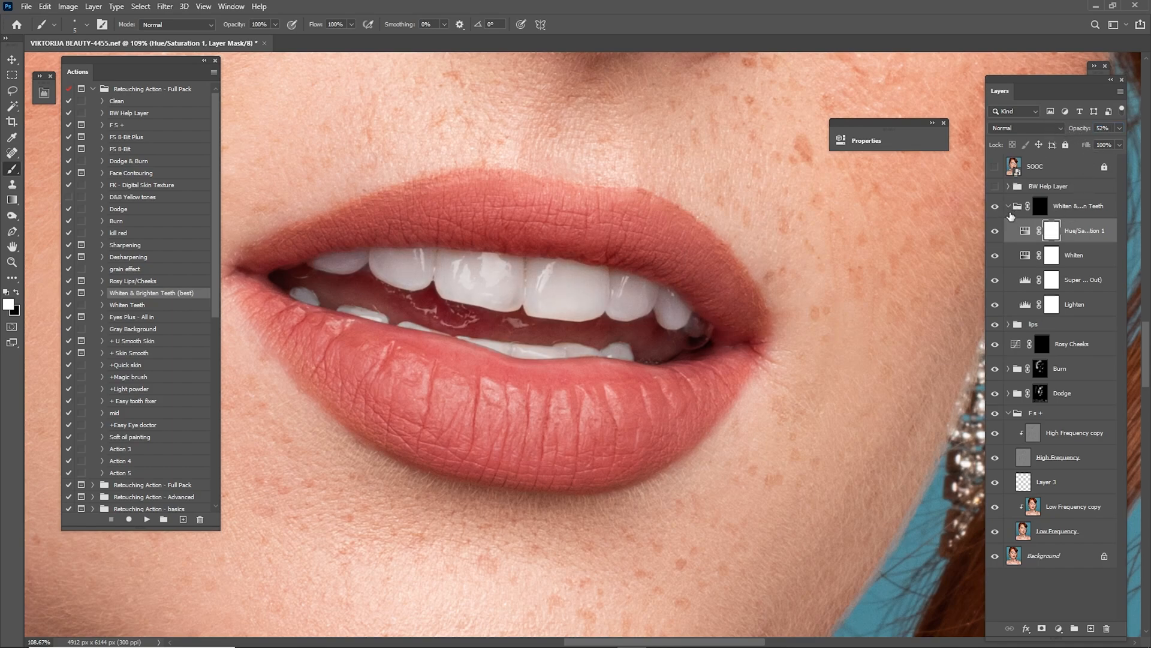
click(1010, 206)
Compare the teeth whitening on and off and reduce the Whiten & Brighten Teeth group's opacity to 37%.
click(995, 208)
click(996, 208)
key(ctrl+0)
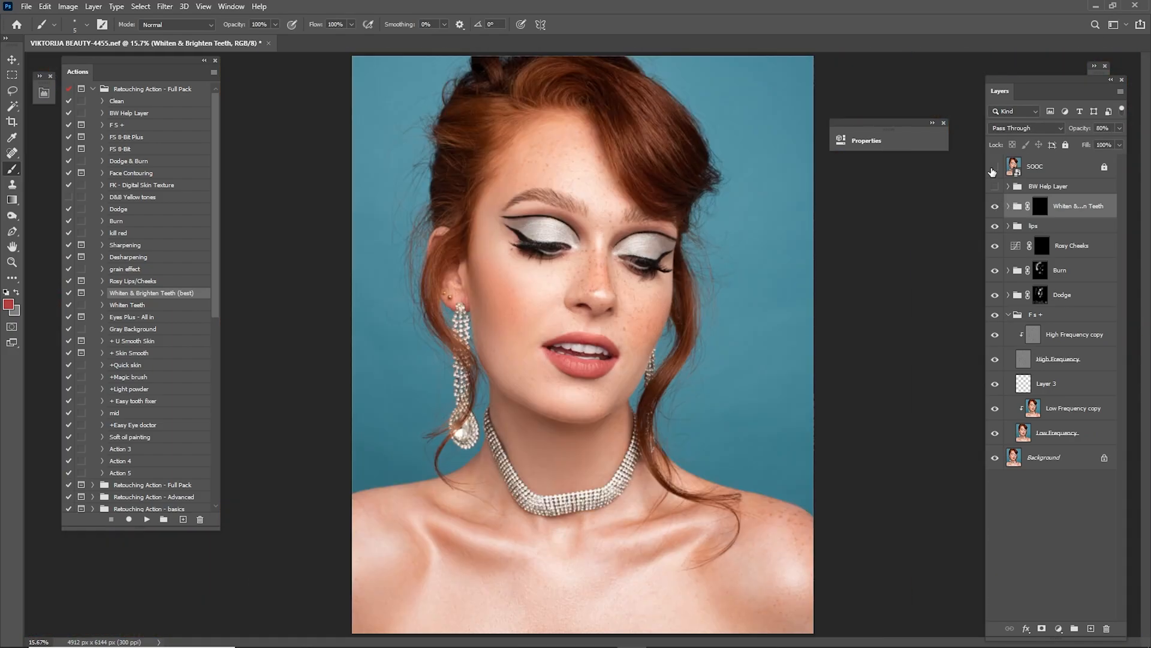
click(996, 208)
click(996, 207)
drag(1083, 133, 1063, 136)
Compare the retouched portrait with the original SOOC layer in full view and in a close-up of the face.
click(995, 167)
click(995, 166)
click(995, 207)
click(995, 207)
click(995, 168)
click(994, 169)
click(994, 169)
click(994, 169)
key(z)
drag(590, 280, 736, 225)
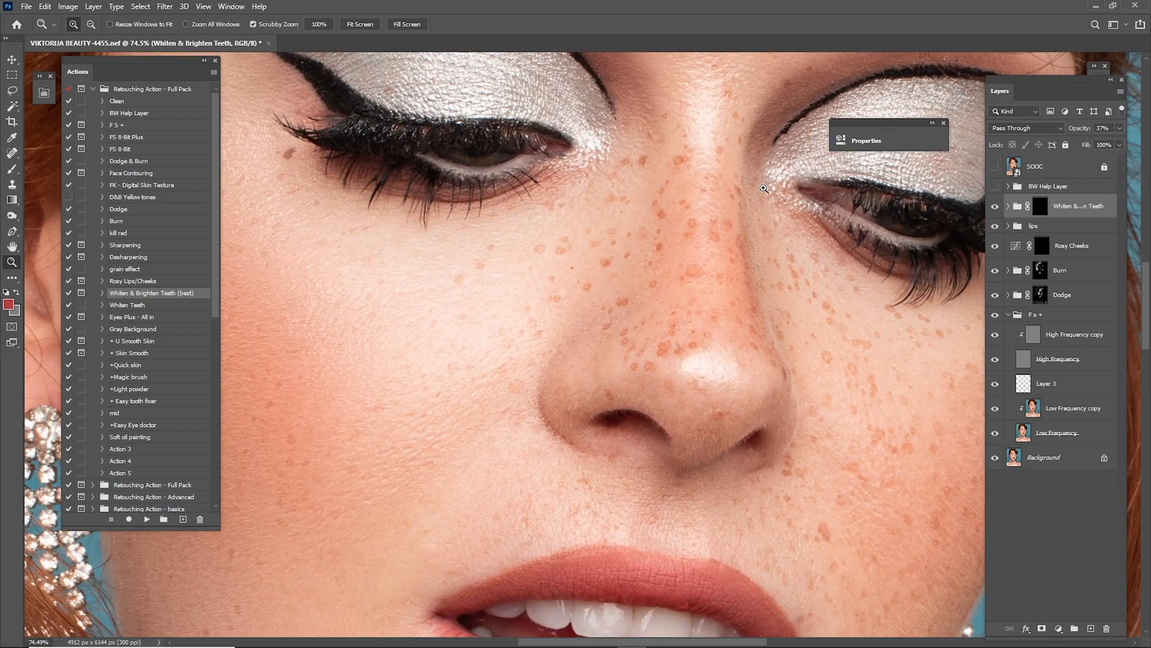
click(994, 169)
click(995, 168)
click(996, 167)
click(997, 167)
click(997, 166)
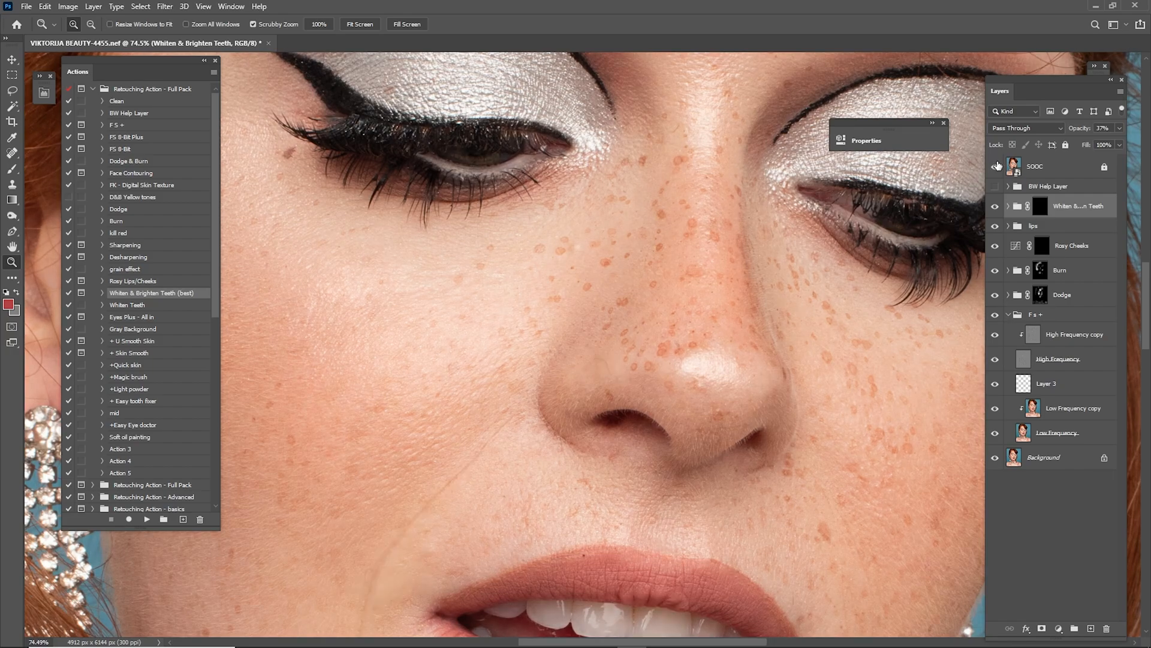
click(997, 166)
key(ctrl+0)
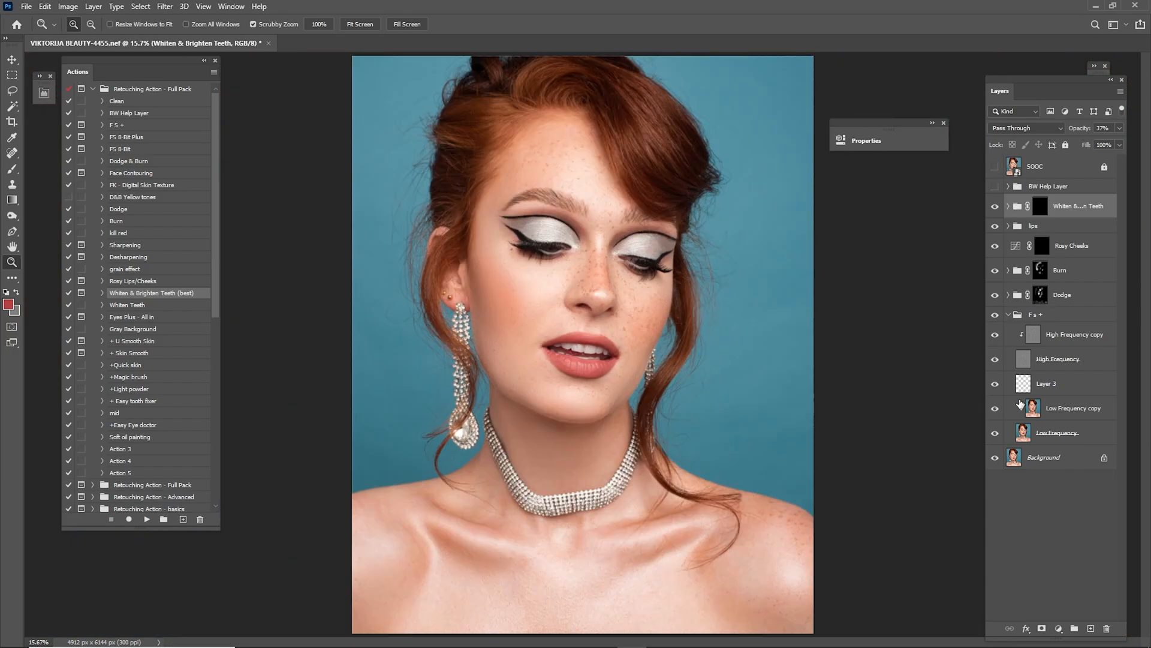
Collapse the F s + group and duplicate the Background layer.
click(1050, 462)
click(1018, 315)
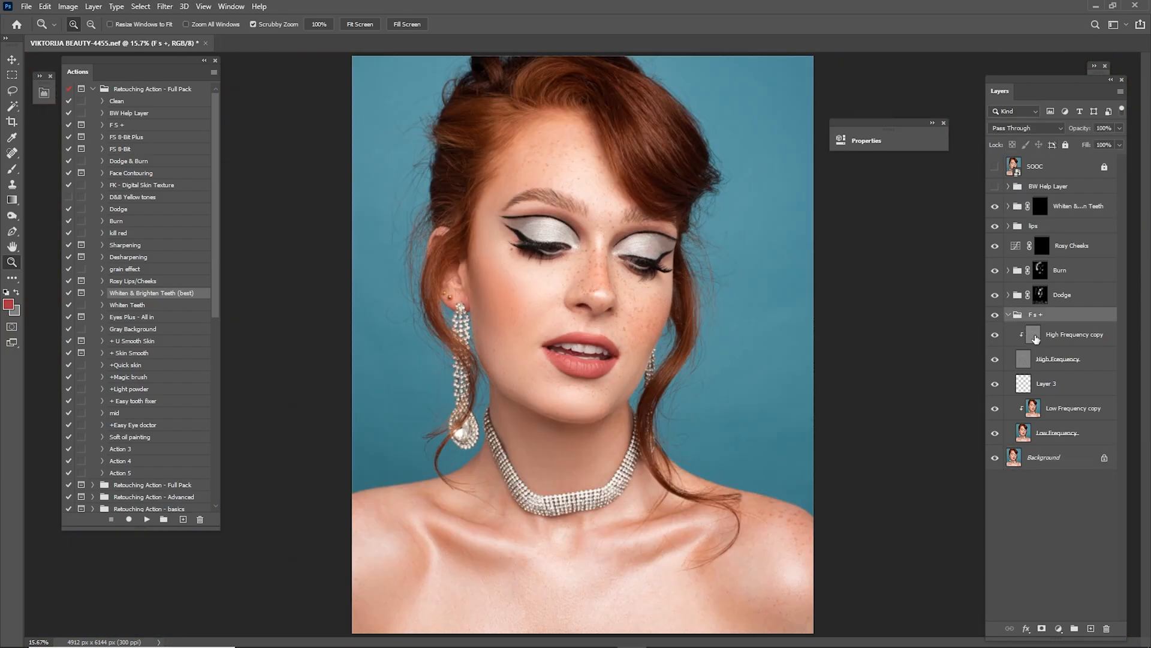
click(1010, 315)
click(1051, 345)
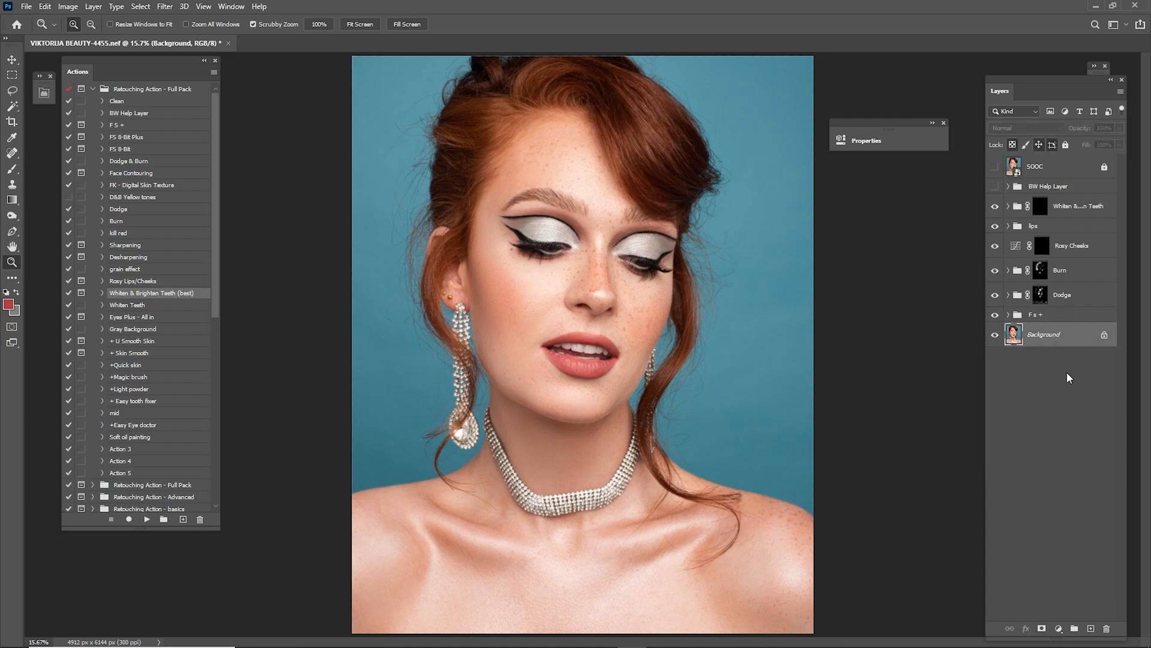
drag(1051, 338, 1090, 613)
drag(1057, 329, 1073, 621)
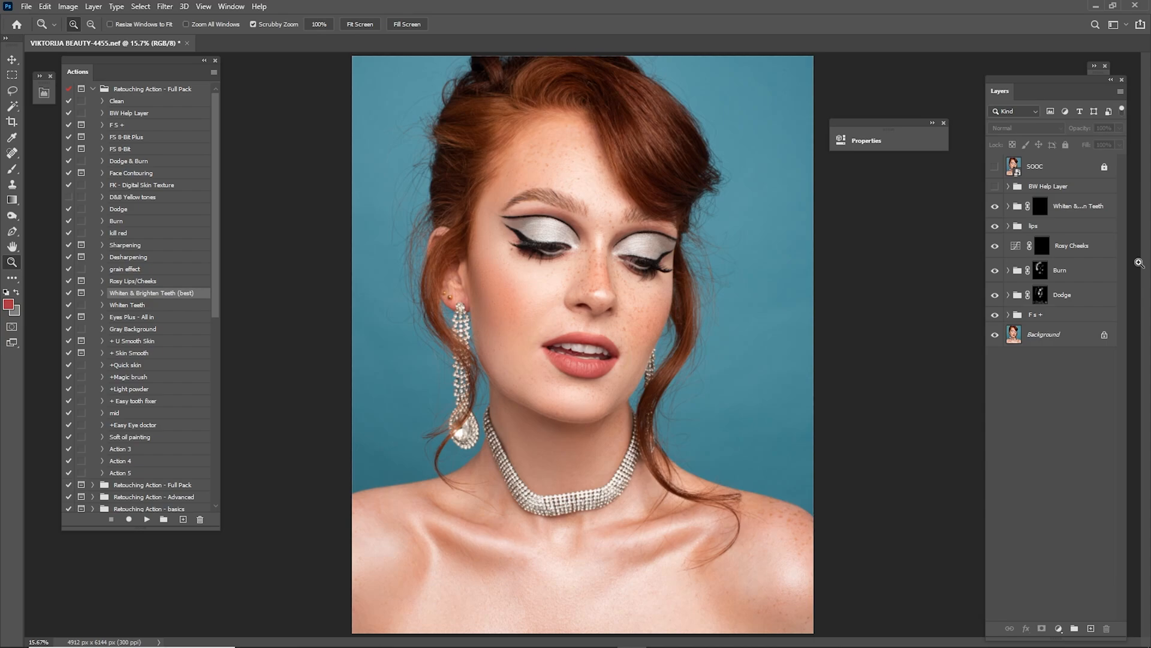
drag(1036, 339, 1090, 628)
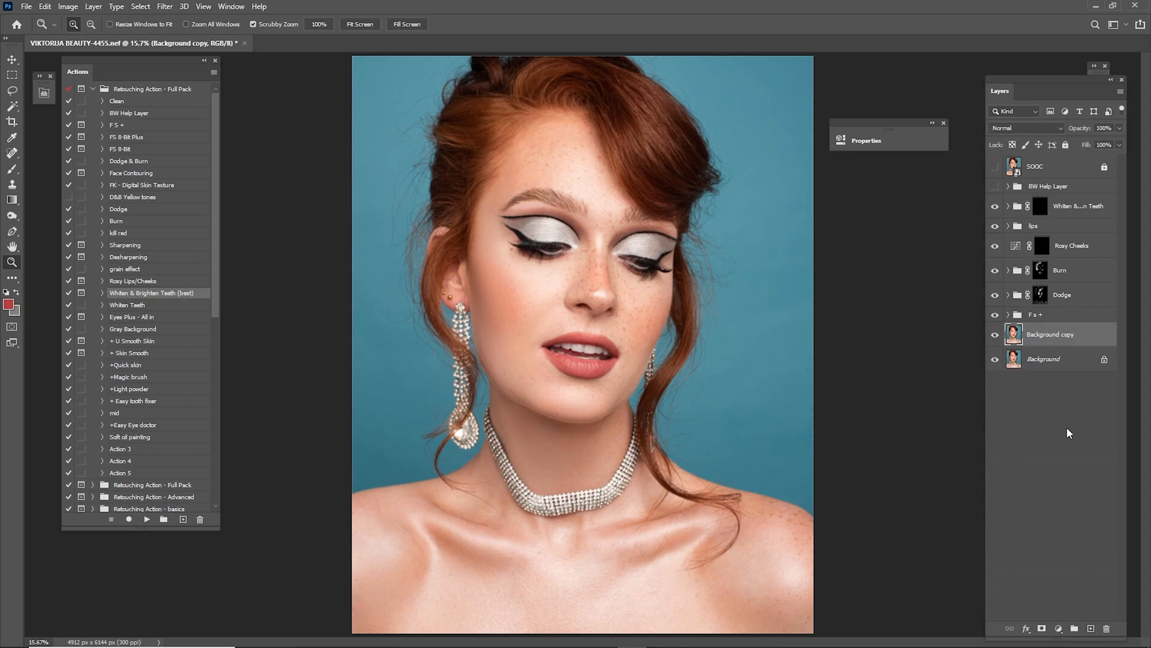
Group the layers from Background copy up to Whiten & Brighten Teeth into a group named Retouch.
shift+click(1080, 208)
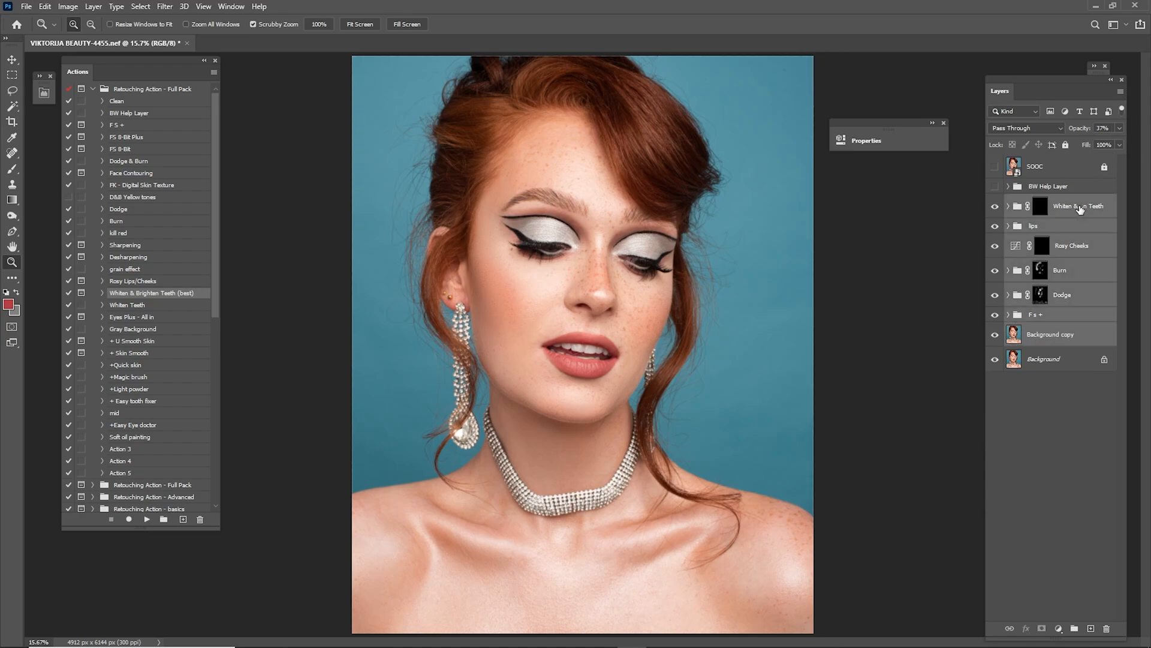
right_click(1070, 213)
click(1002, 246)
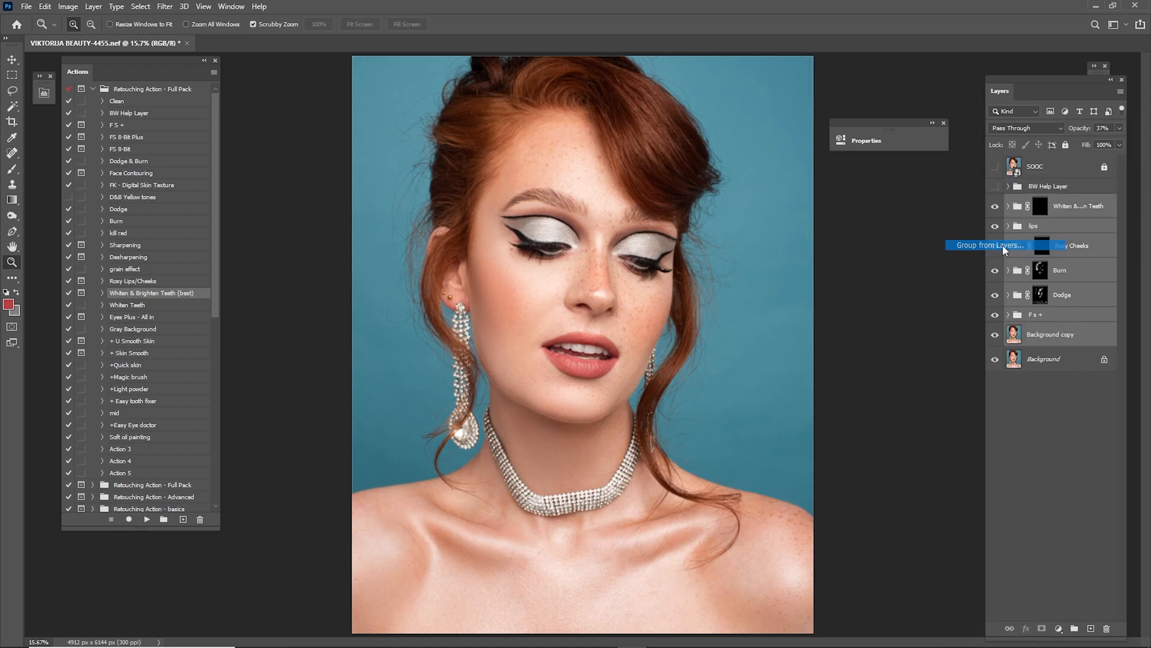
text(Retouch)
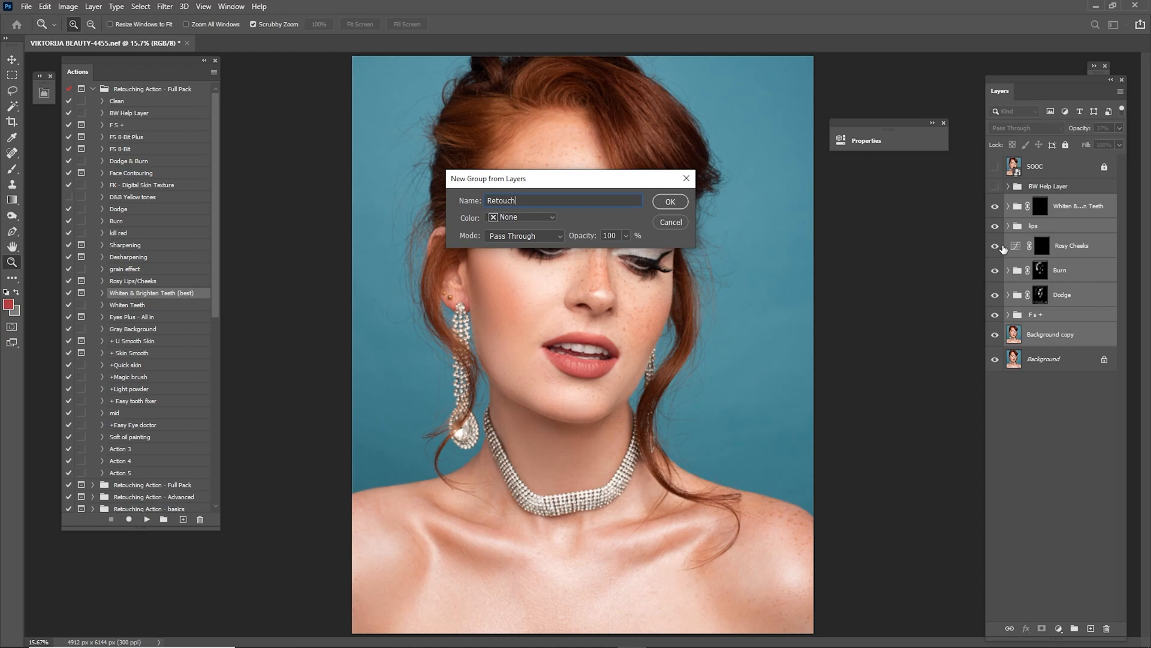
key(Return)
Duplicate the Retouch group and merge the copy into a single layer.
mouse_move(1037, 207)
mouse_down()
mouse_move(1062, 313)
mouse_move(1070, 561)
mouse_move(1090, 627)
mouse_up()
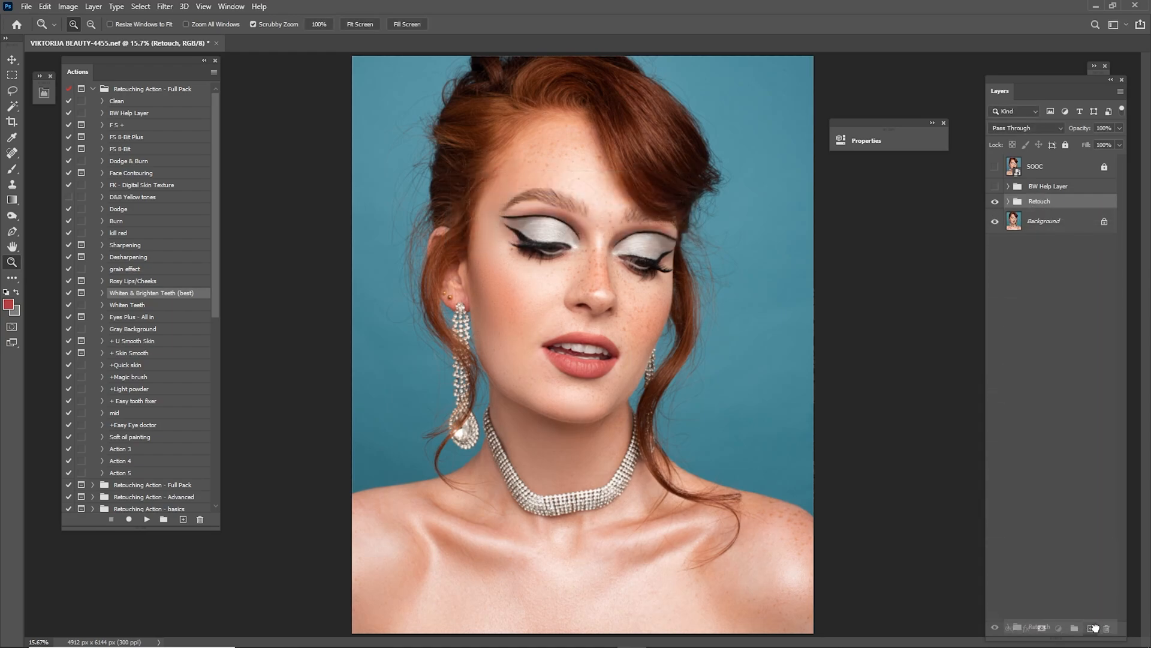
right_click(1050, 207)
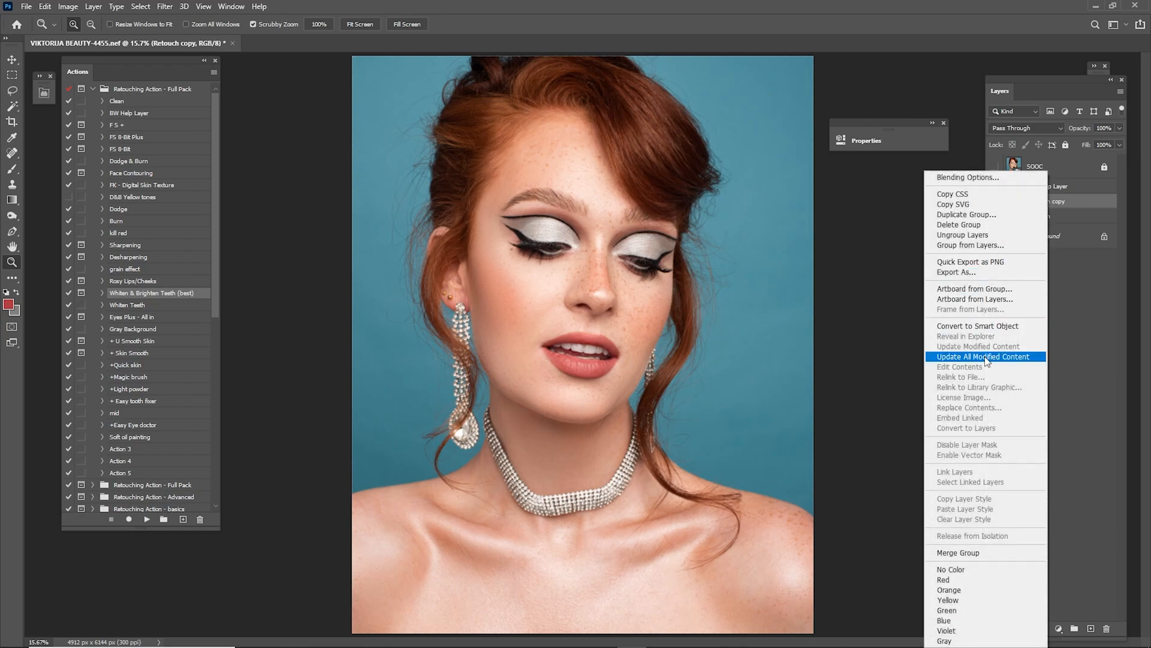
click(991, 548)
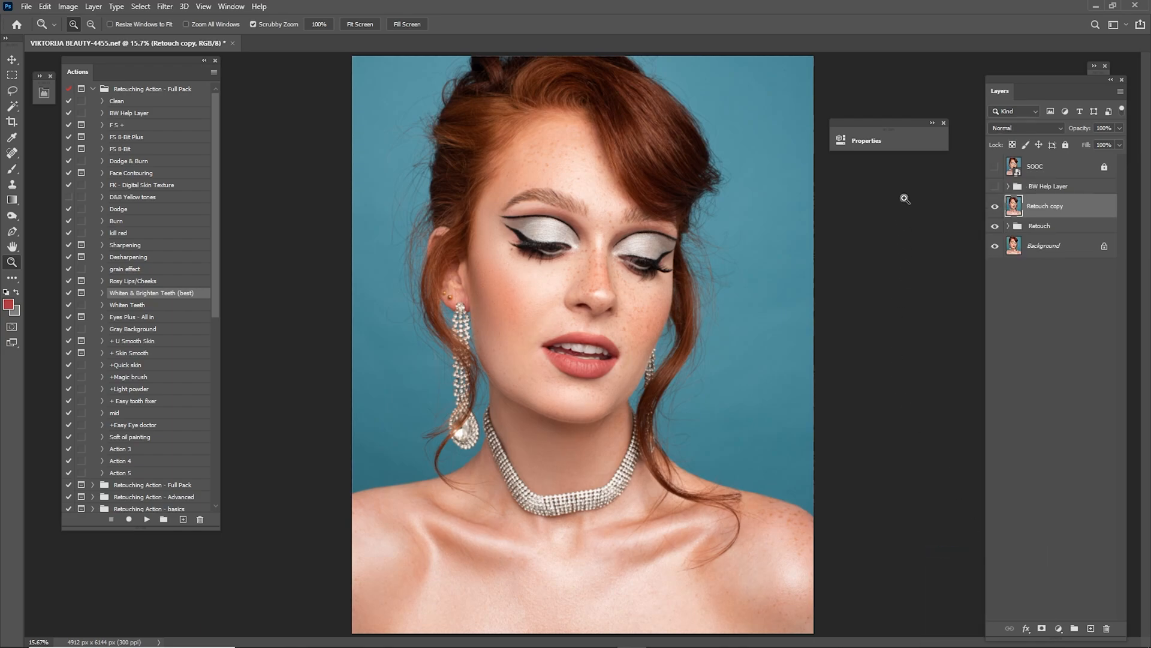
Hide the Retouch group and compare the merged Retouch copy with the original SOOC layer.
click(997, 169)
click(998, 168)
click(997, 168)
click(997, 169)
click(997, 168)
click(997, 168)
drag(520, 263, 594, 267)
scroll(612, 360, up, 3)
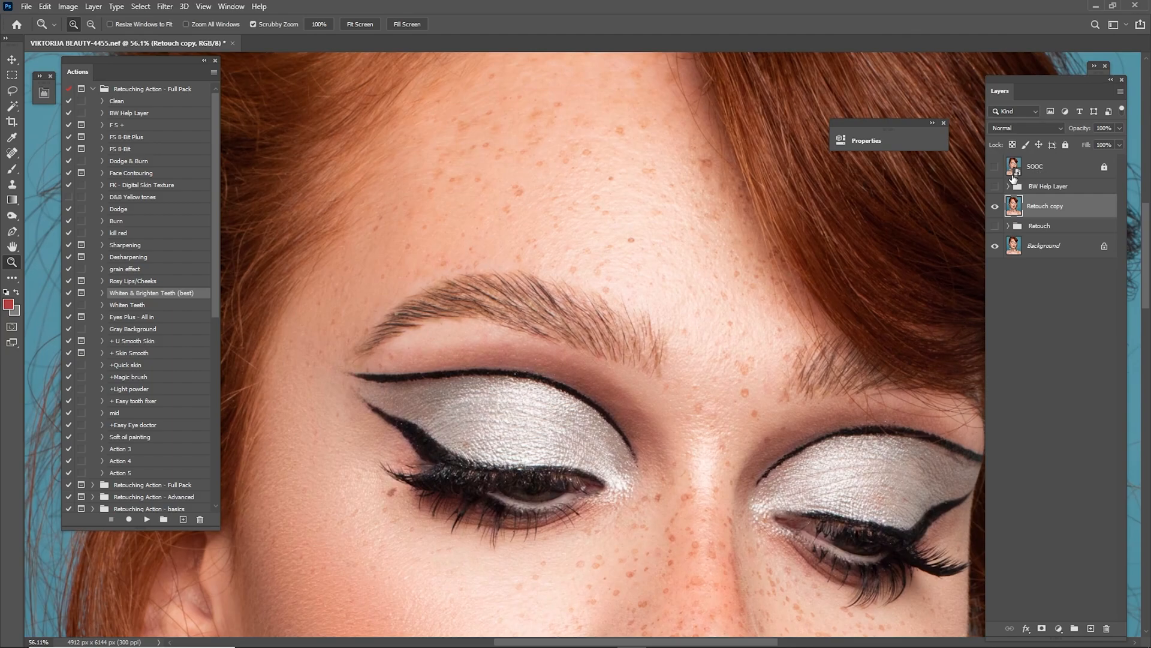
Compare the forehead, eyes, cheeks and lips with the original SOOC layer in close-up.
click(996, 167)
click(996, 167)
scroll(624, 368, down, 3)
scroll(624, 369, down, 5)
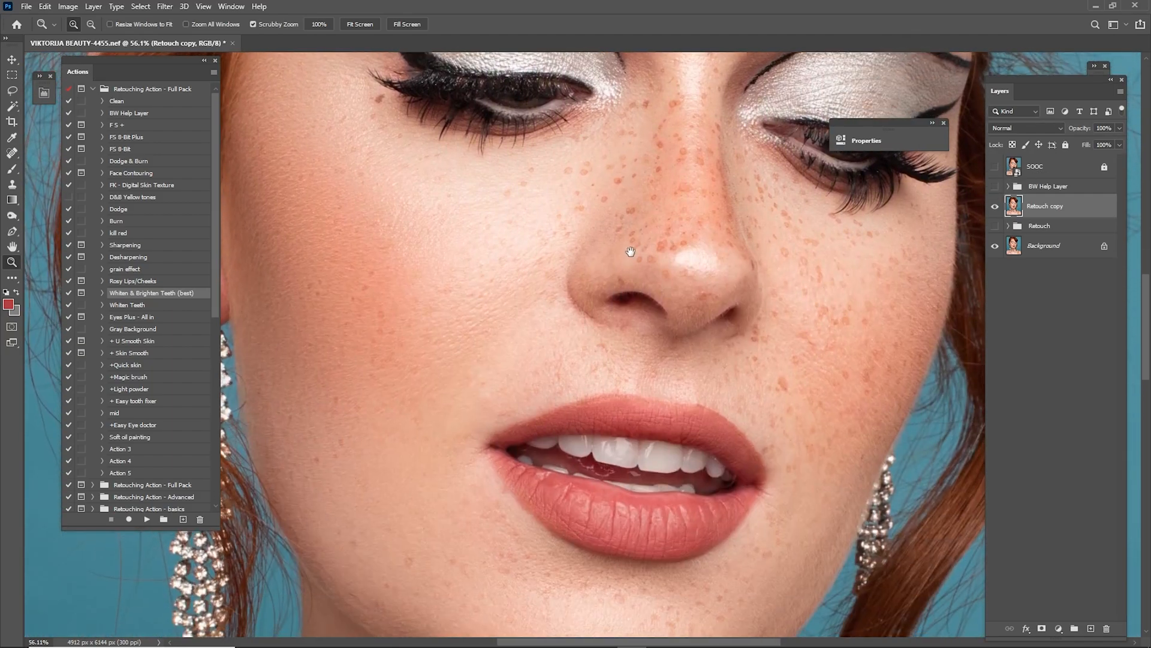
click(993, 169)
click(993, 169)
click(993, 169)
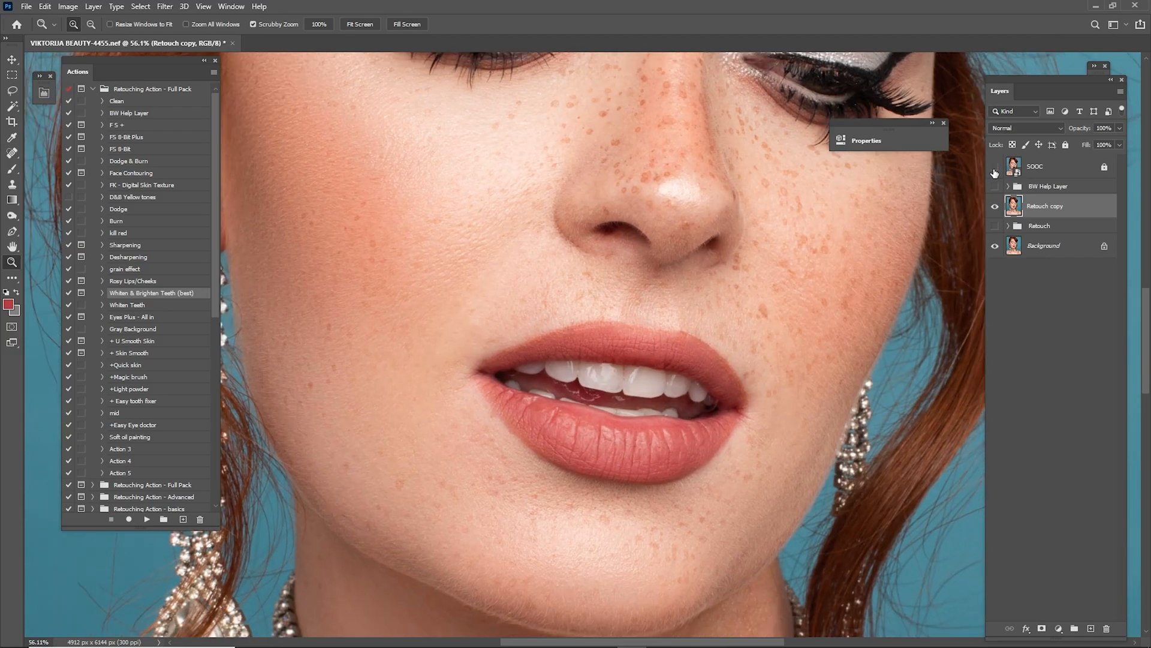
Save the document as a Photoshop PSD file with layers under its existing name in the raw files from ig folder.
key(ctrl+0)
key(ctrl+shift+s)
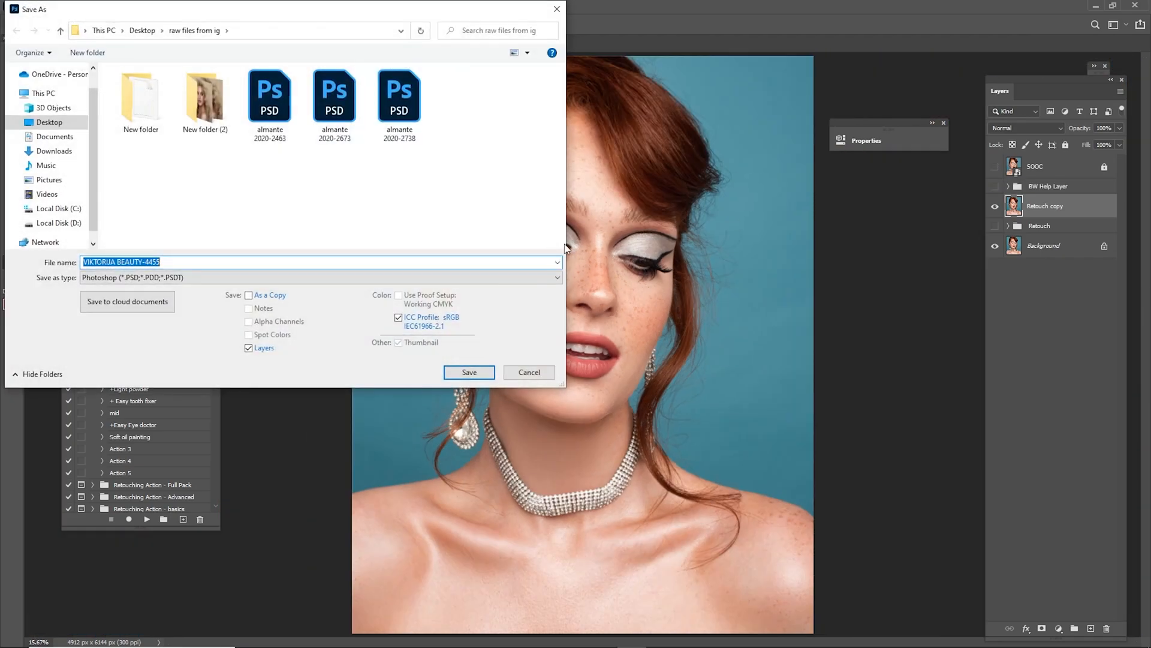
click(489, 372)
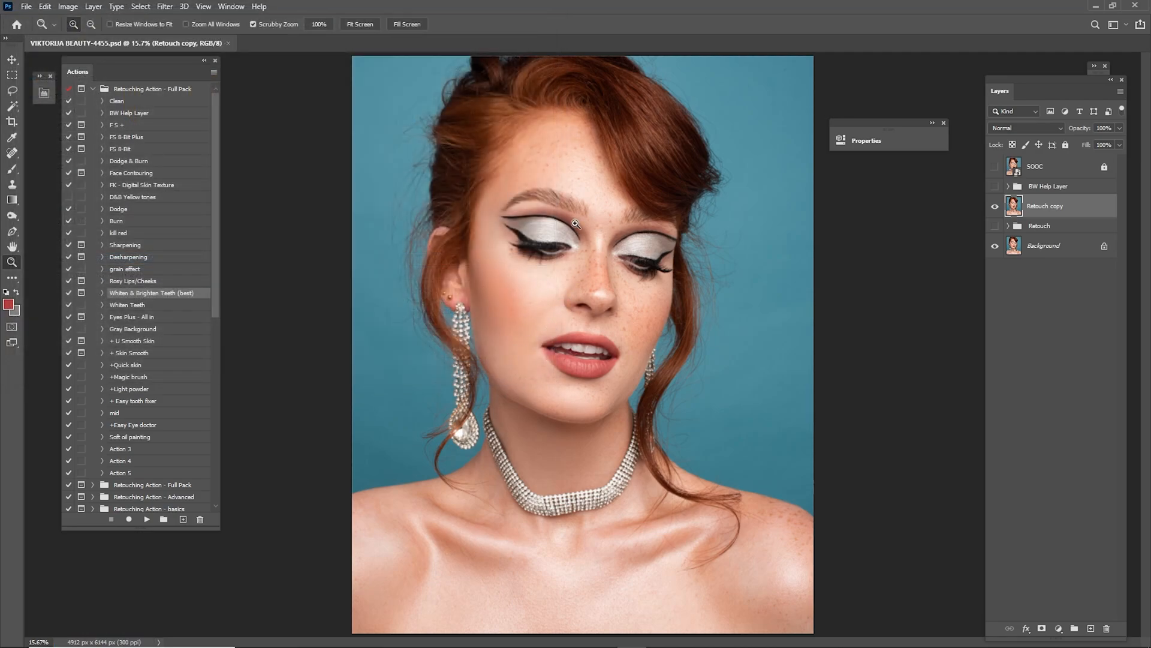
Select the entire canvas with the merged Retouch copy layer active.
drag(574, 223, 557, 224)
key(ctrl+a)
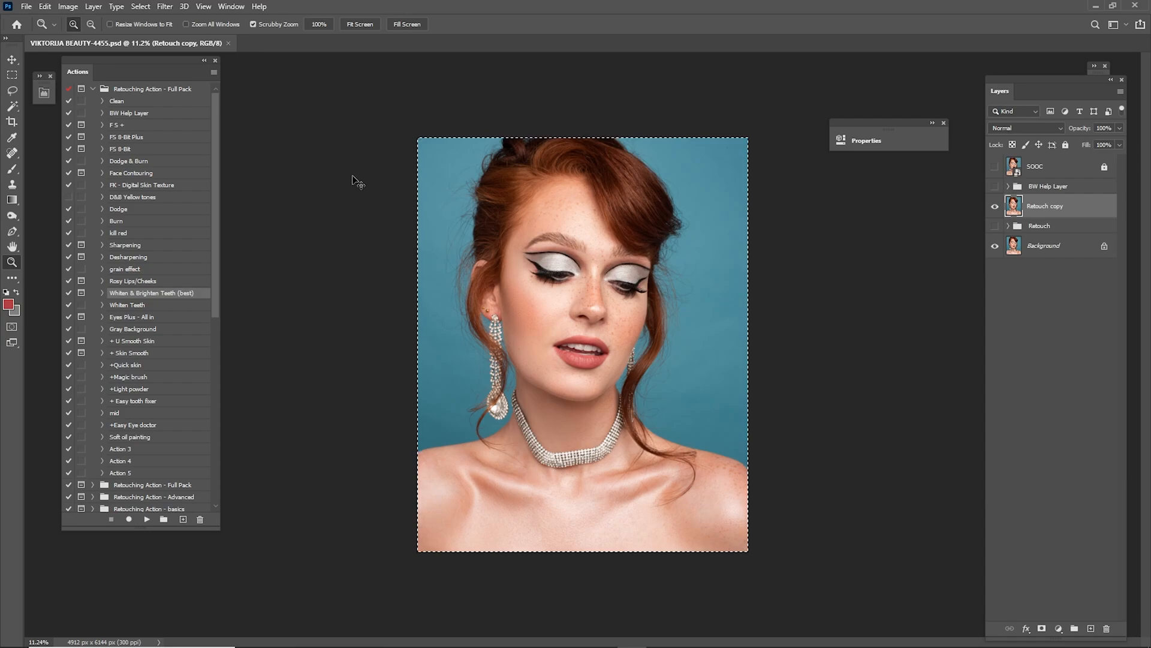
click(27, 6)
click(39, 19)
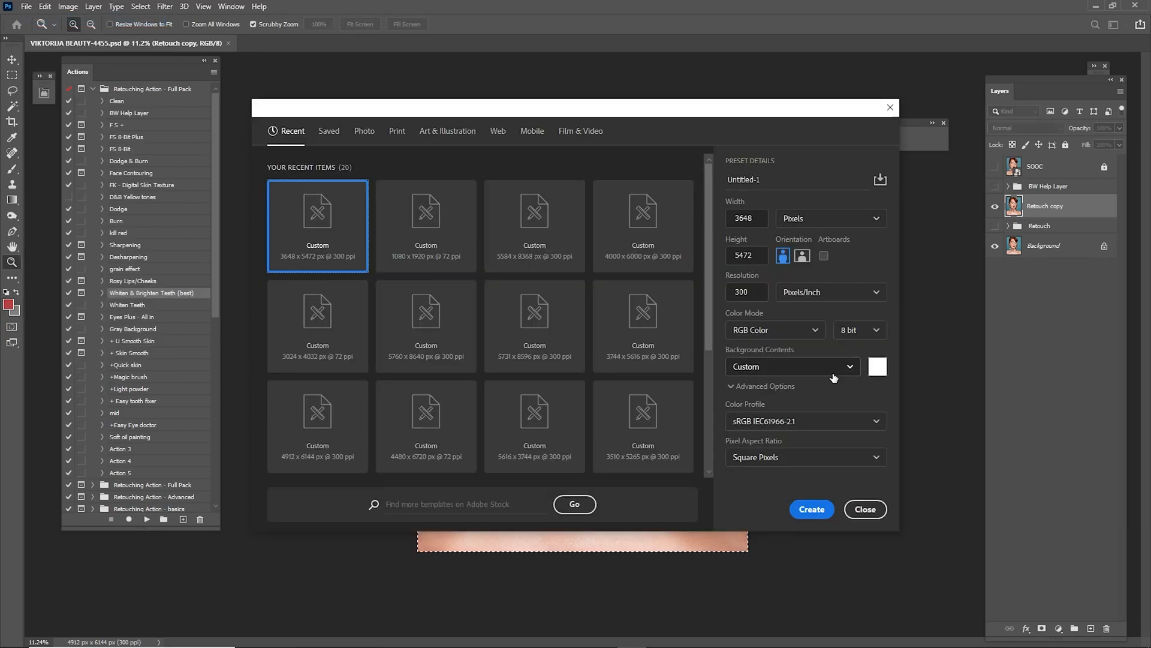
click(811, 509)
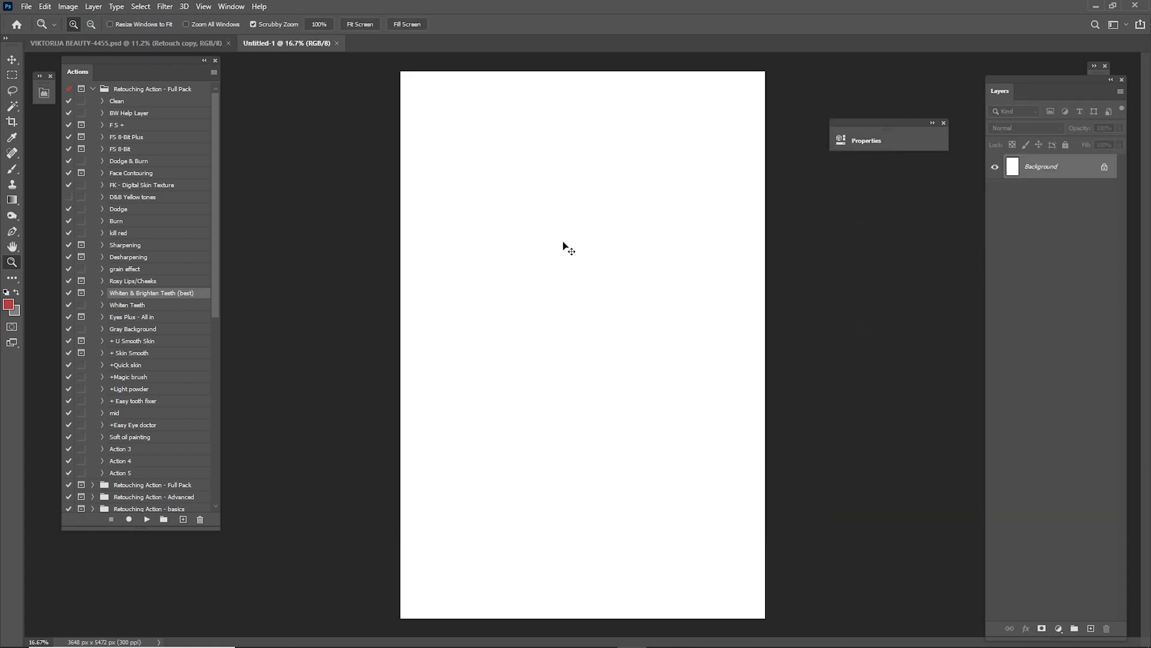
key(ctrl+w)
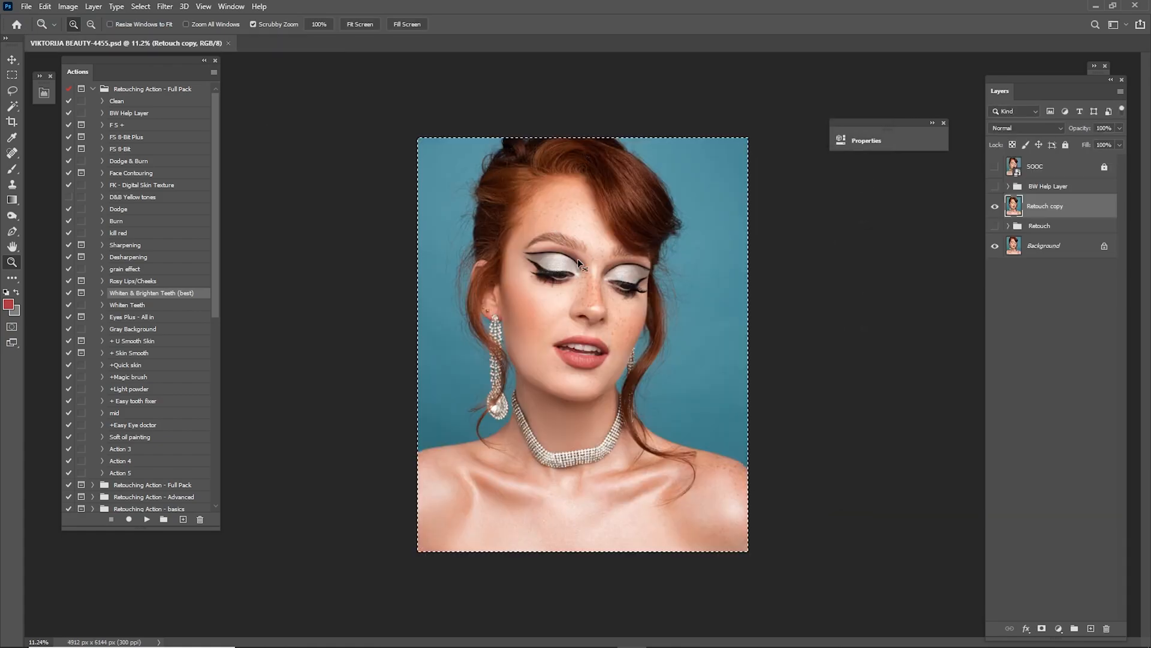
Copy the retouched portrait into a new 4912 x 6144 px RGB document at 300 pixels per inch.
click(27, 7)
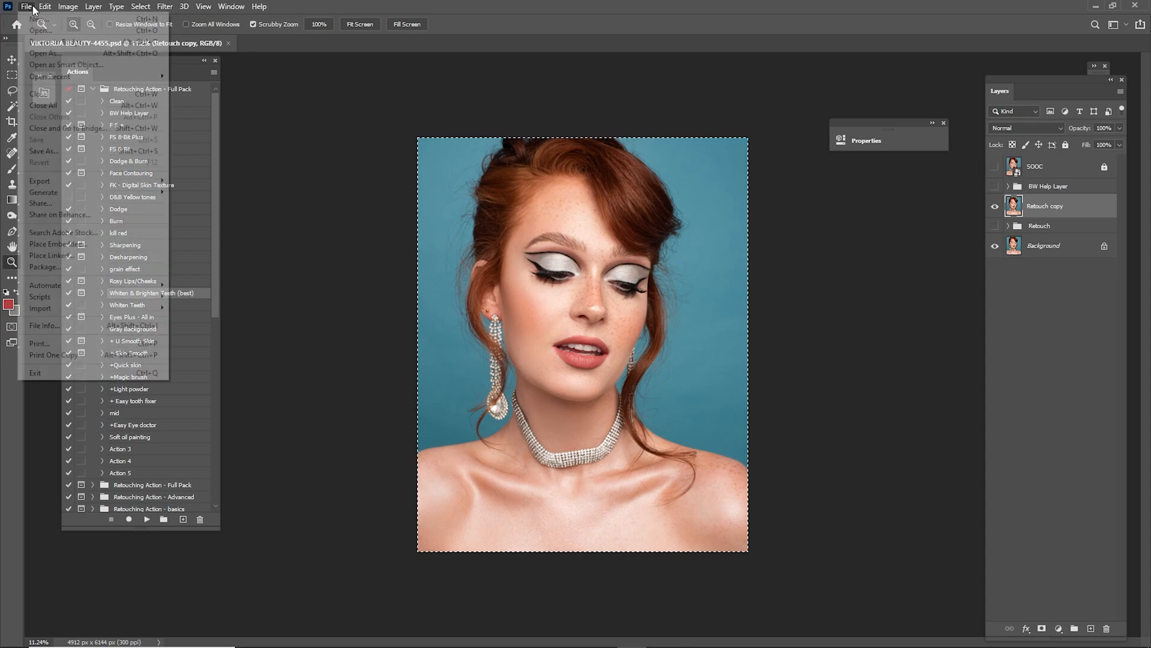
click(36, 19)
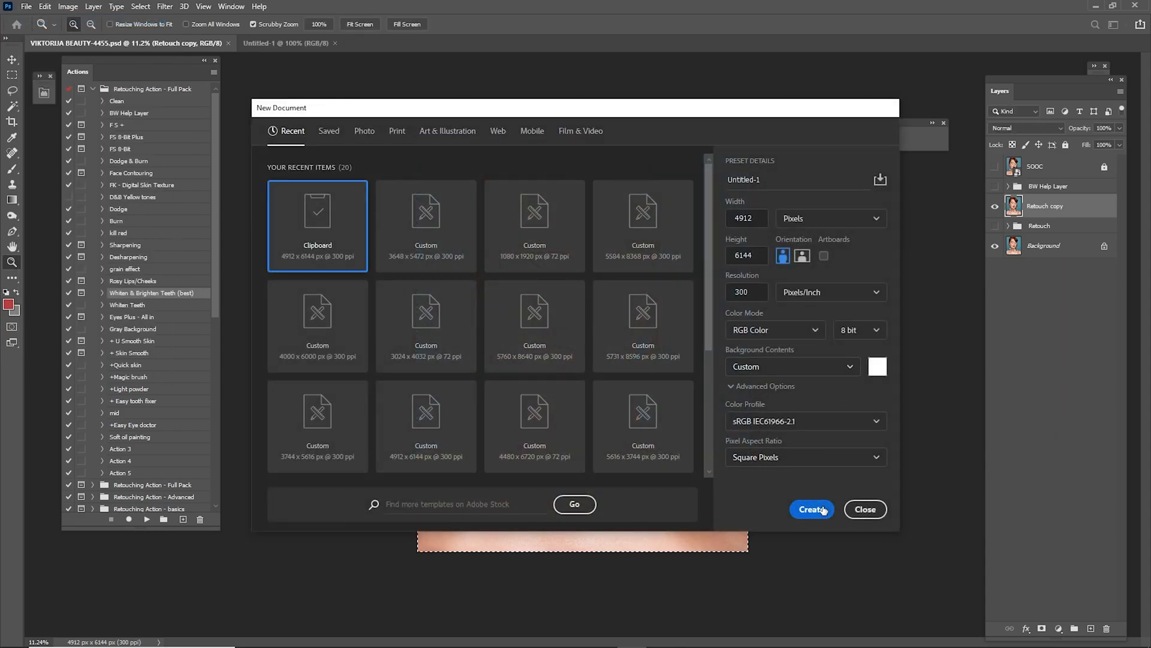
click(812, 509)
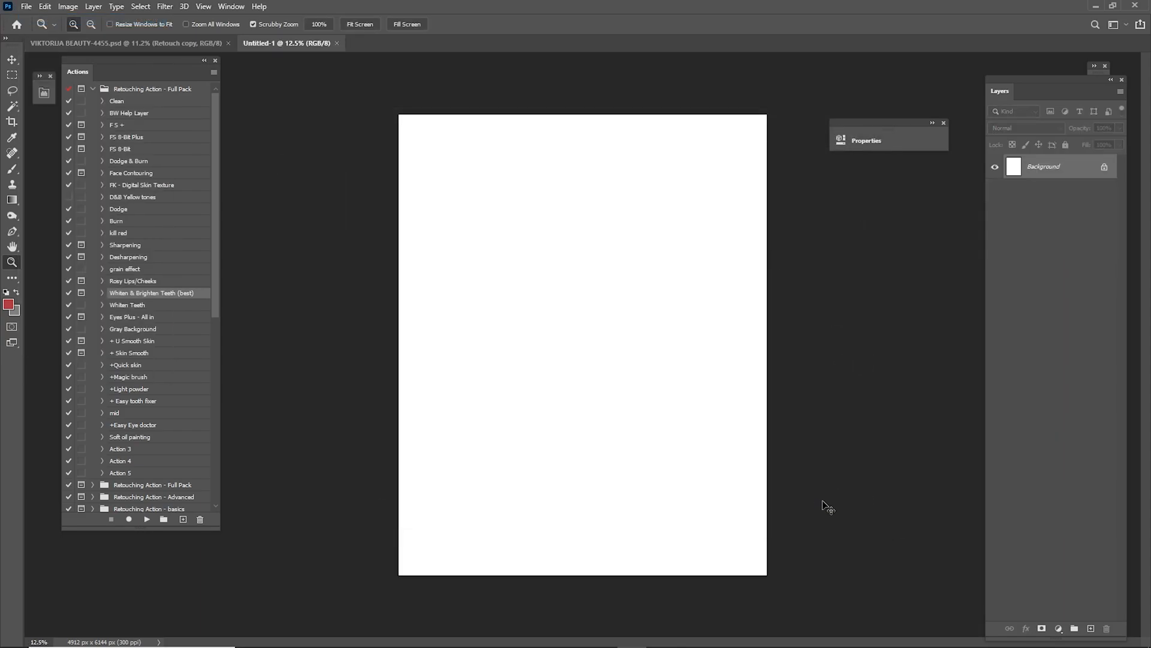
key(ctrl+v)
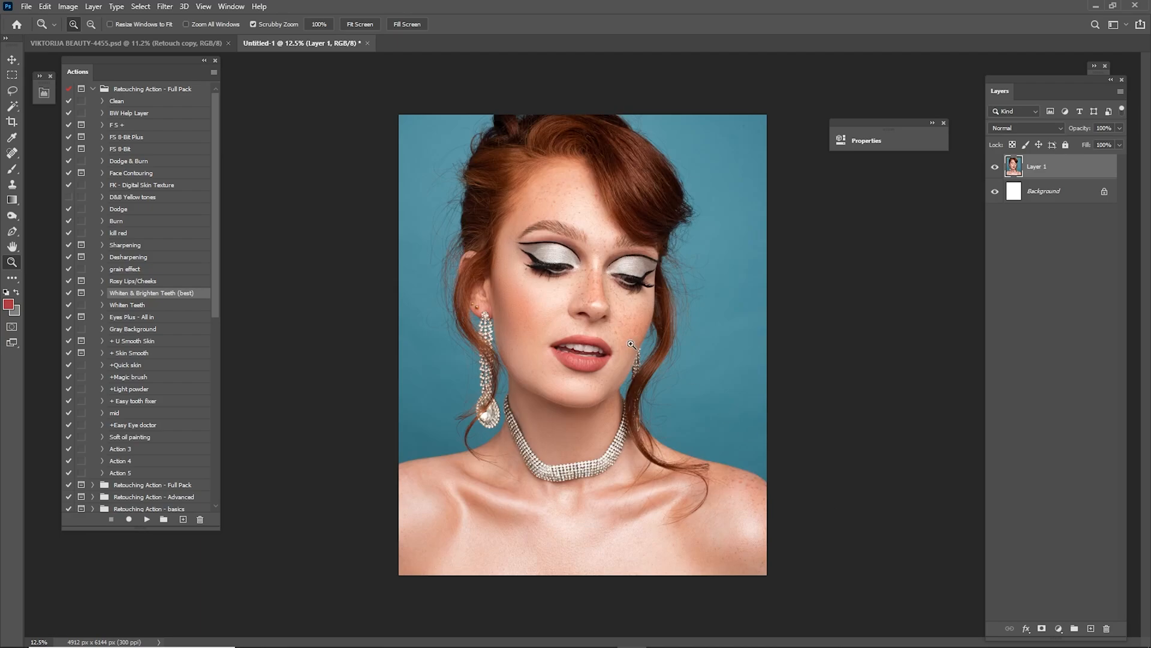
Merge the pasted portrait layer with the white Background layer in the new document.
shift+click(1044, 192)
right_click(1044, 192)
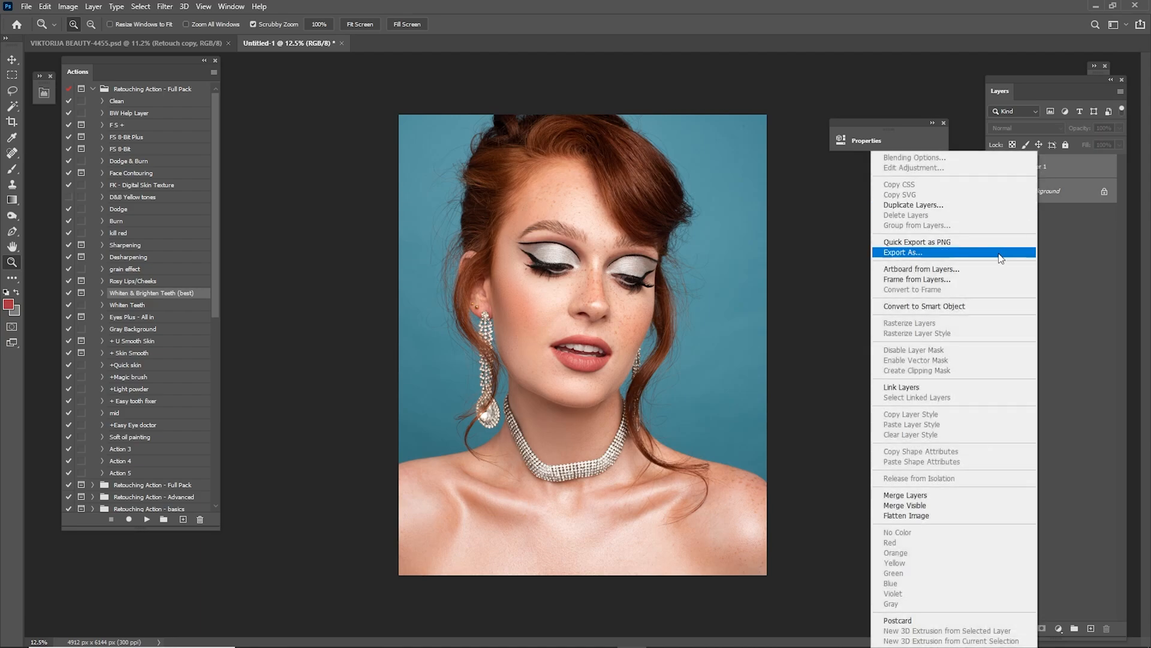
click(934, 494)
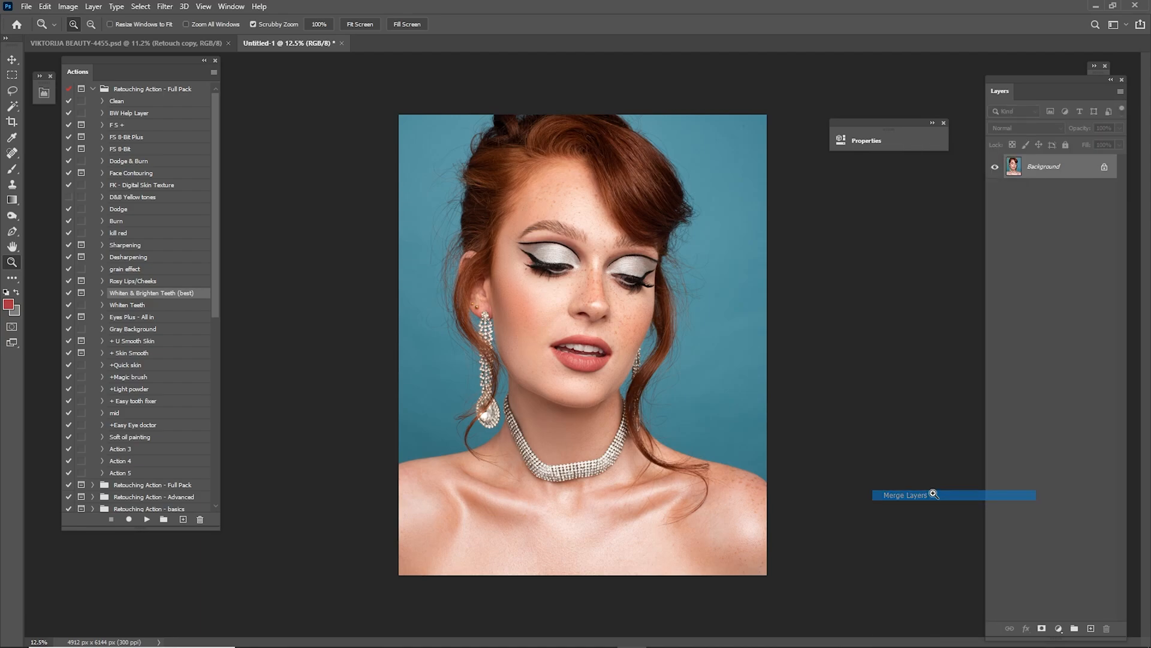
Collapse the Retouching Action - Full Pack set and select the CG 1 action in Color Grade - White Skin.
click(94, 89)
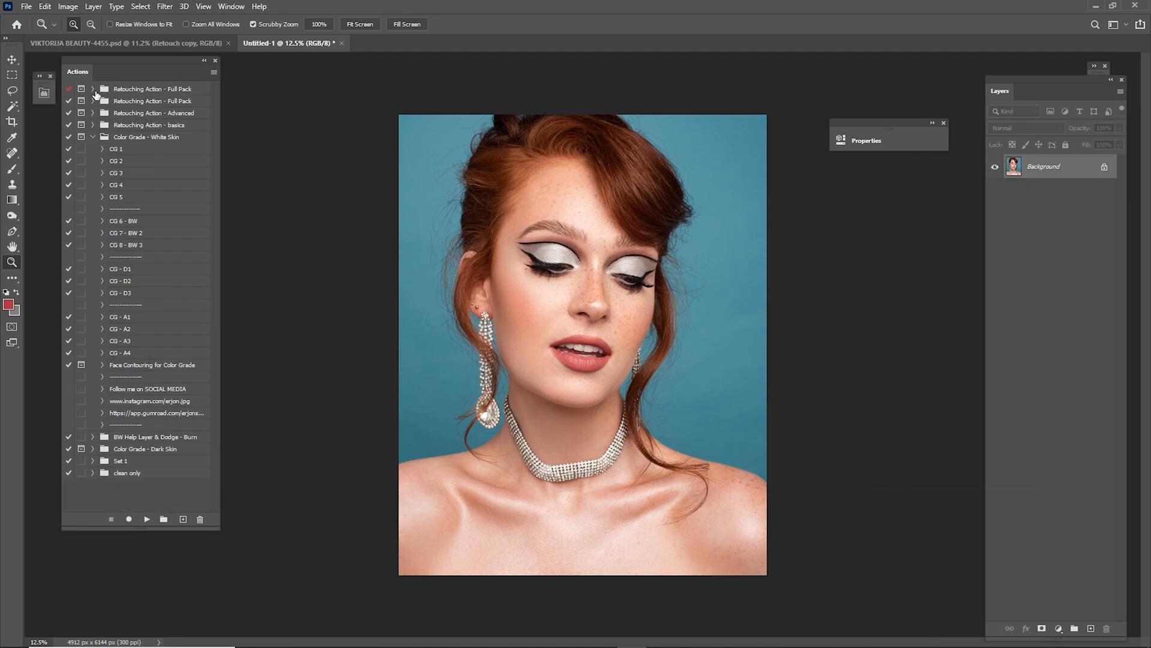
click(120, 153)
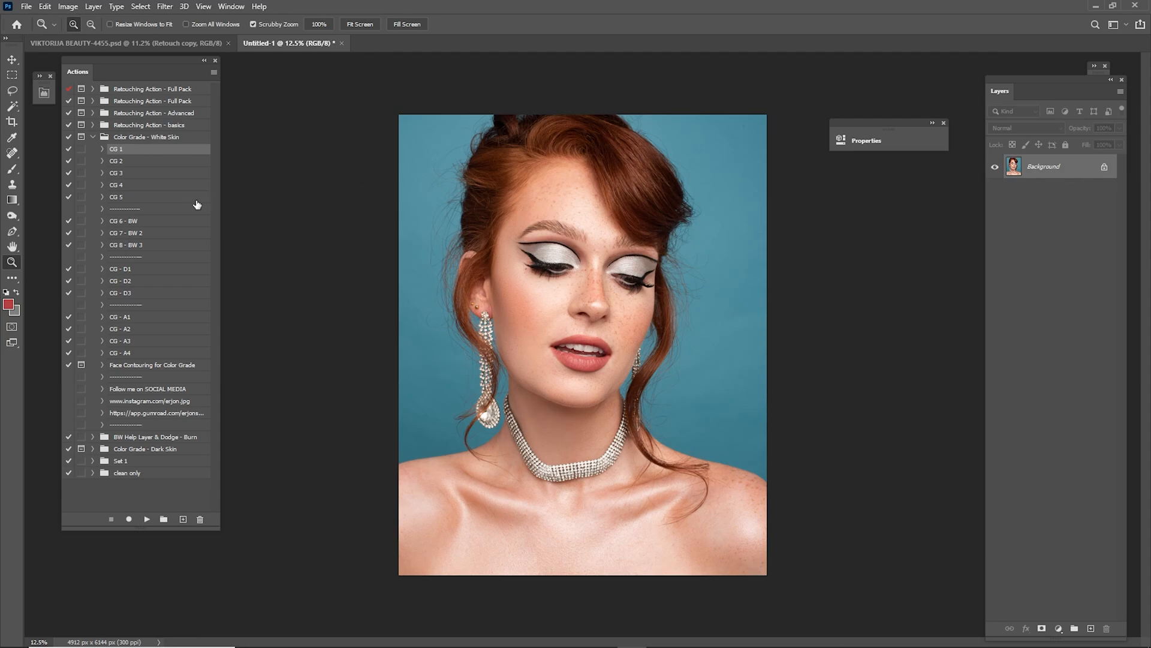
Deselect the canvas selection in the saved PSD document and return to the Untitled-1 document.
click(152, 47)
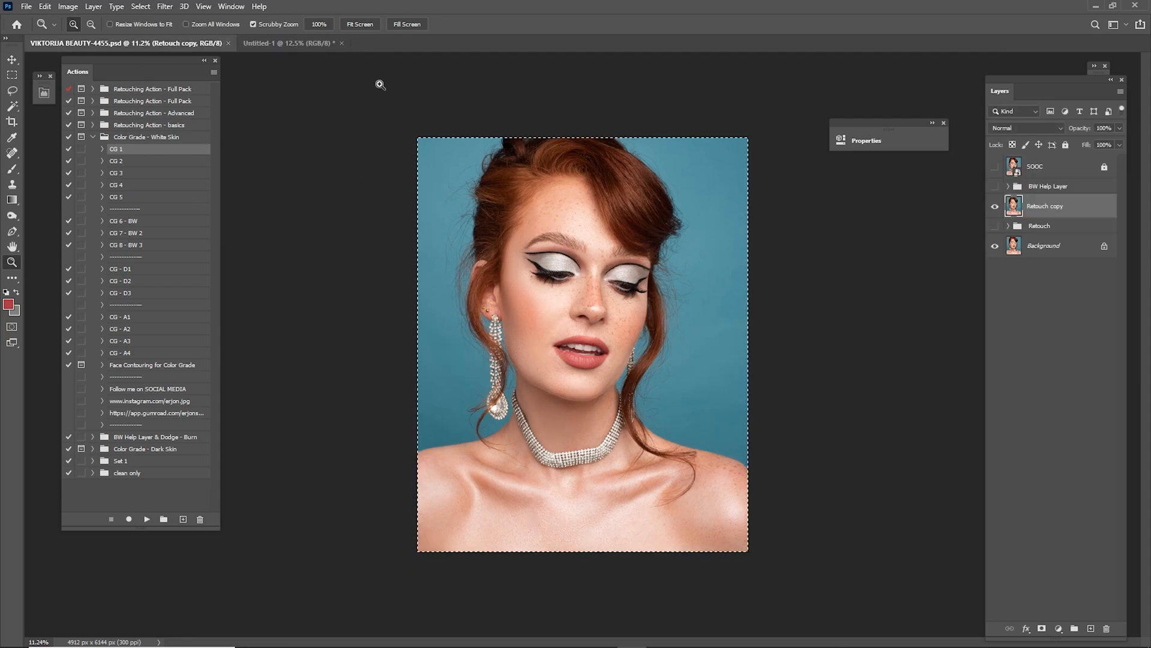
key(ctrl+d)
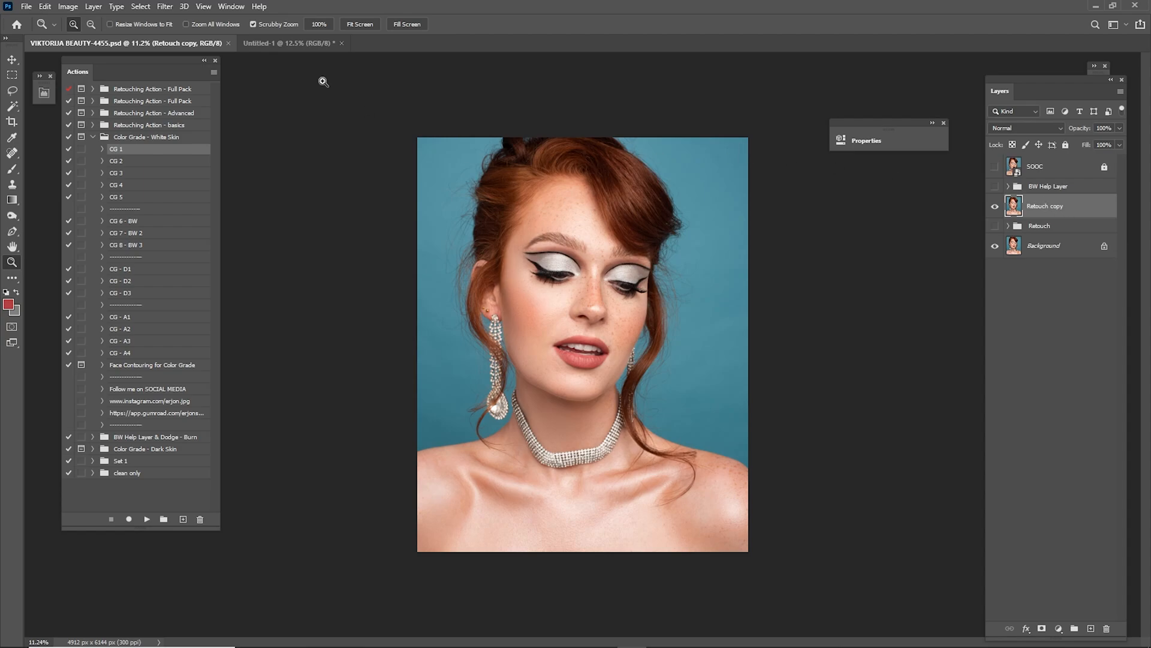
click(308, 48)
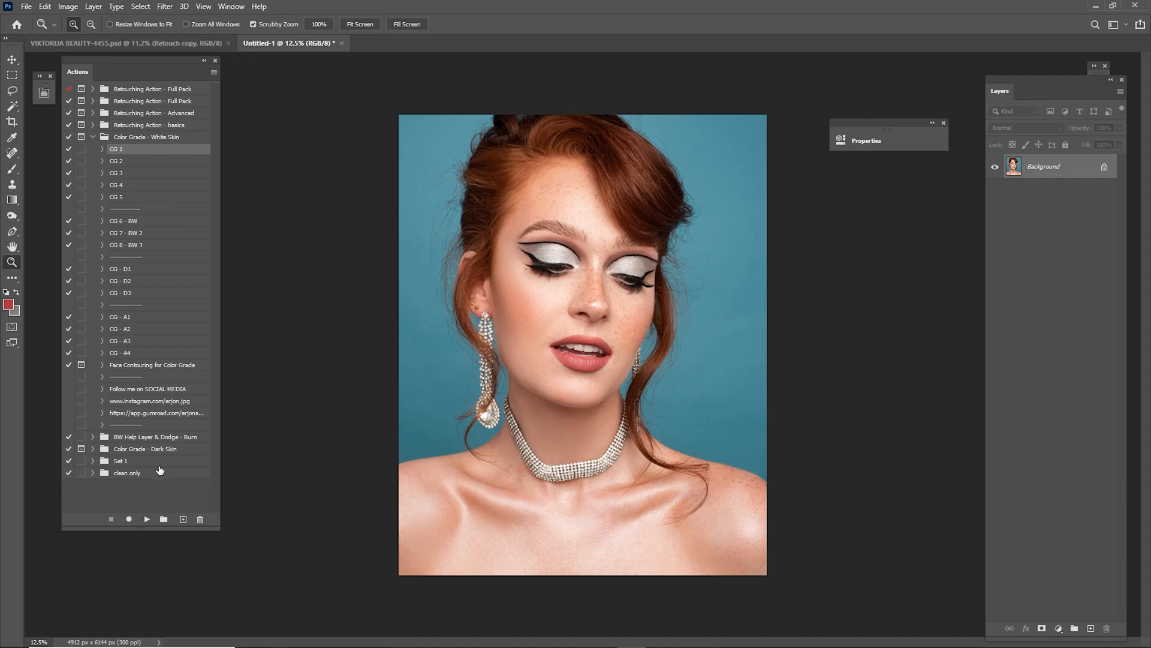
Try the CG 1 and CG 2 color grades on the portrait, deleting each resulting group after viewing it.
click(146, 519)
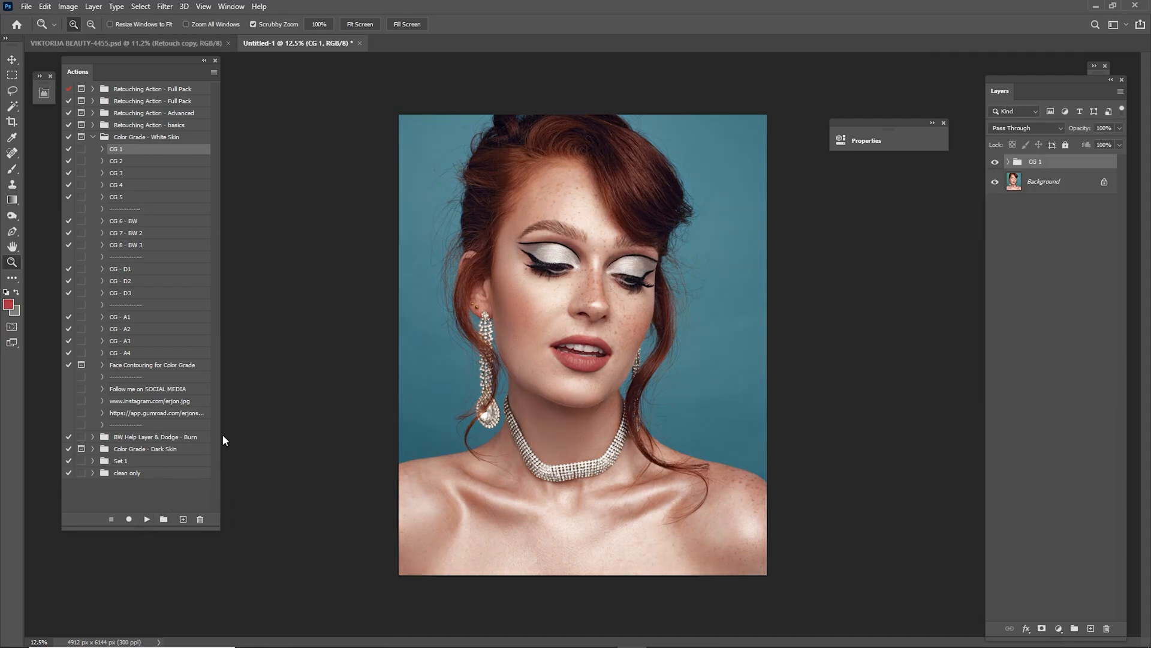
key(Delete)
click(116, 161)
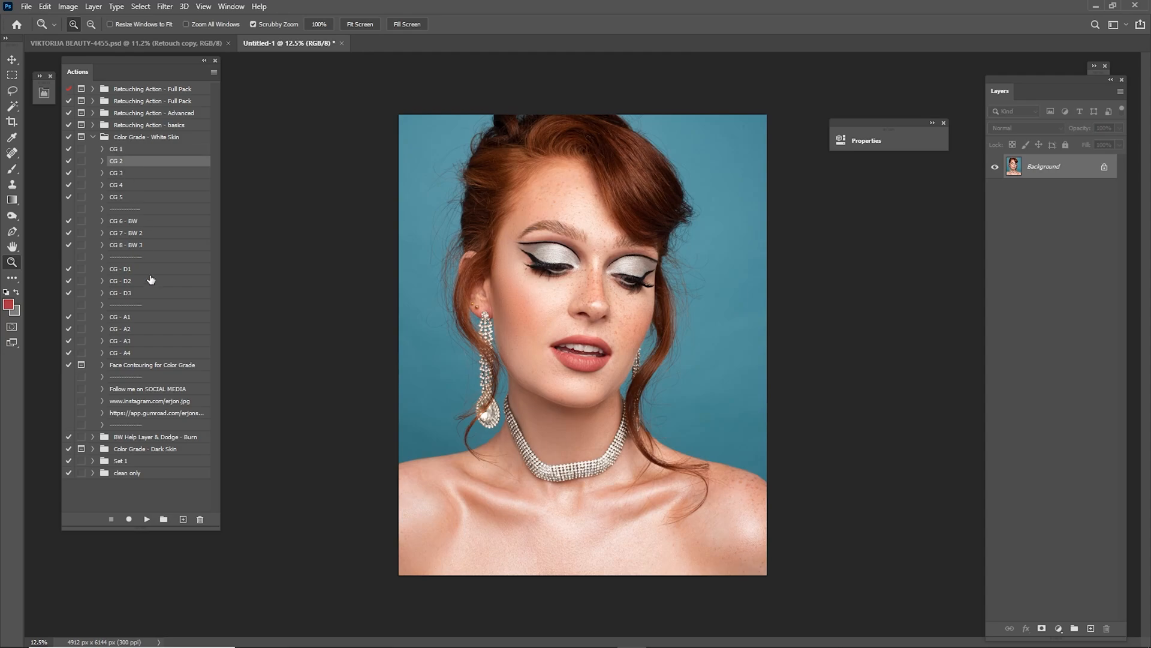
click(146, 519)
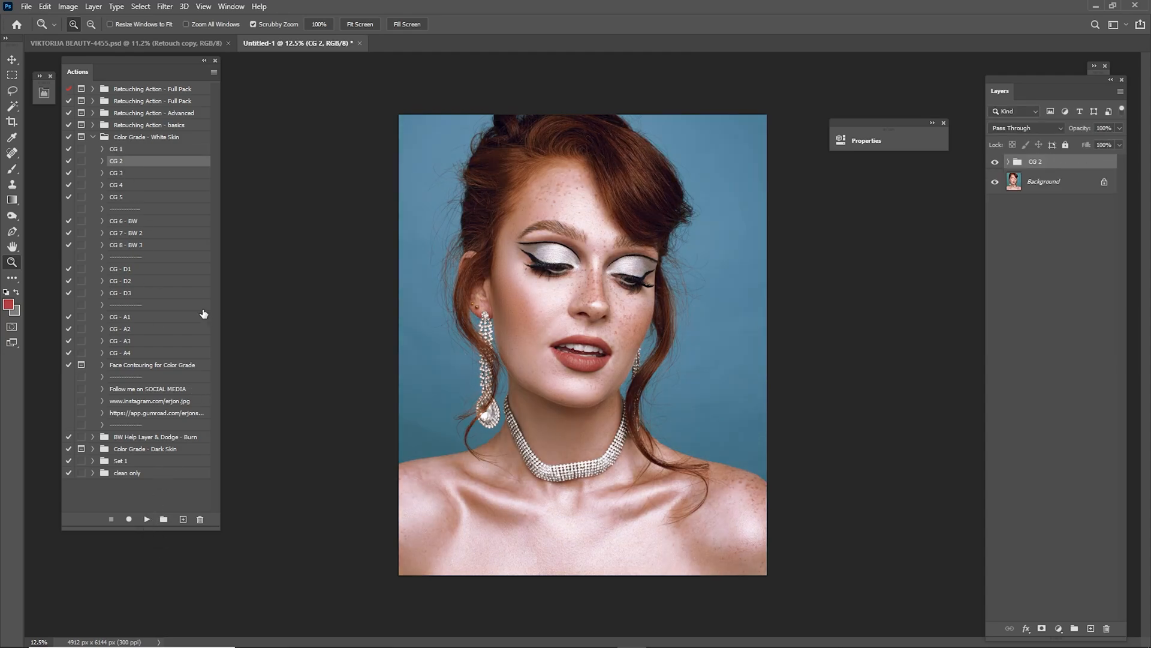
key(Delete)
Run the CG 3 action in Untitled-1 and move its resulting grade group, hidden, into the saved PSD document.
click(144, 173)
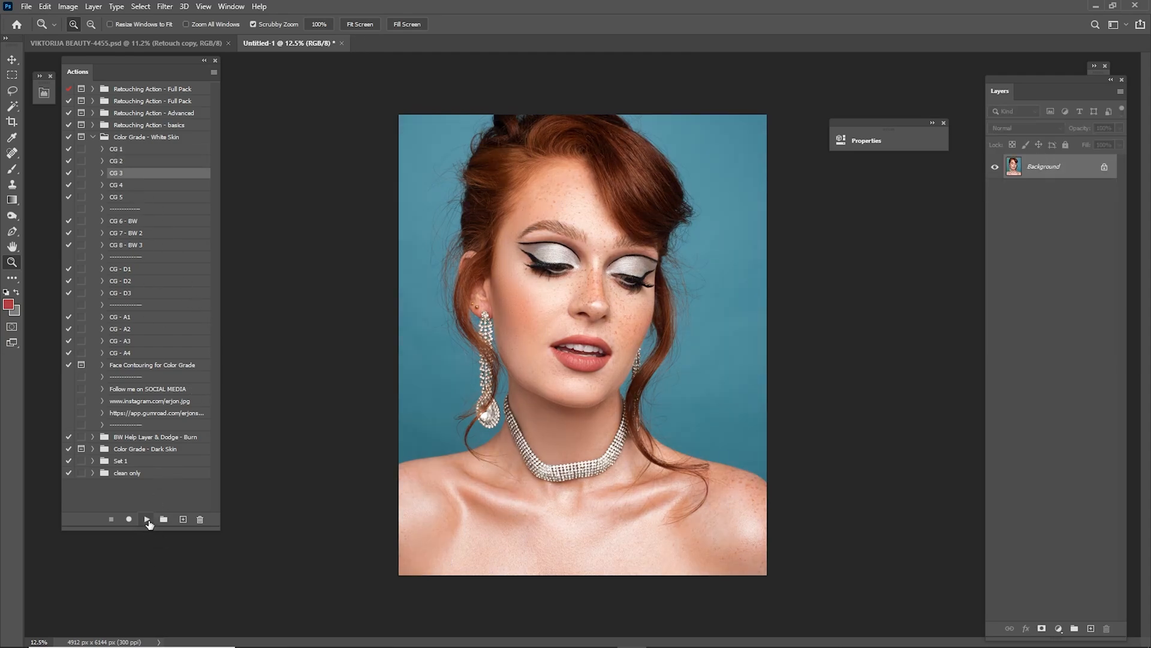
click(147, 519)
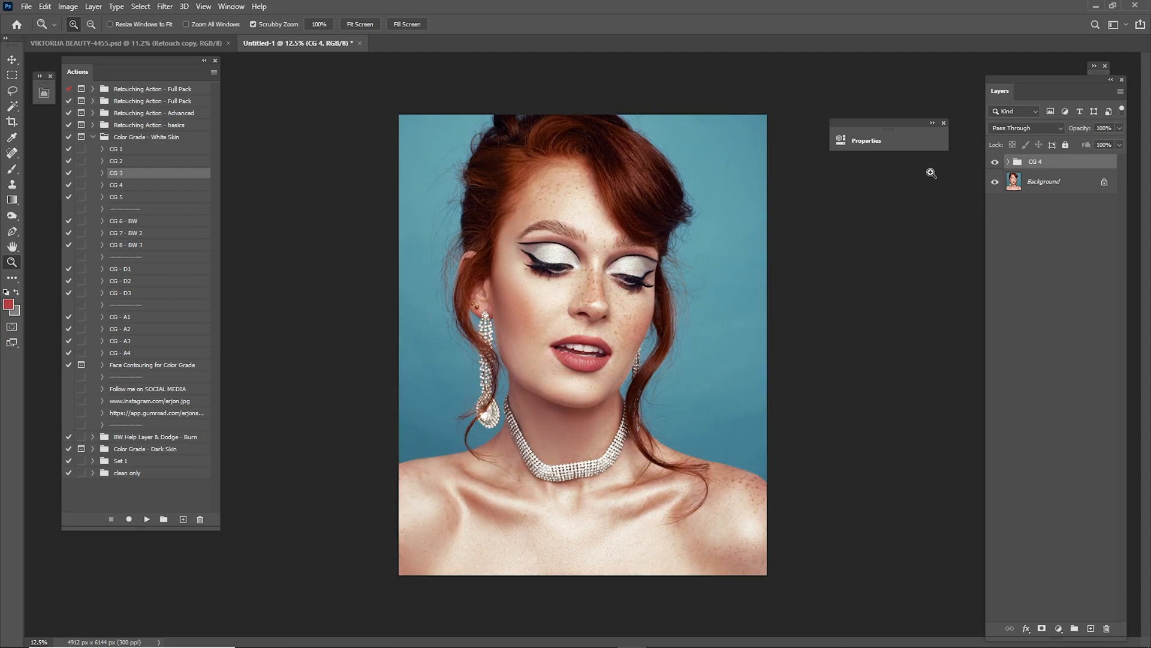
click(995, 163)
click(995, 163)
key(v)
drag(244, 90, 505, 174)
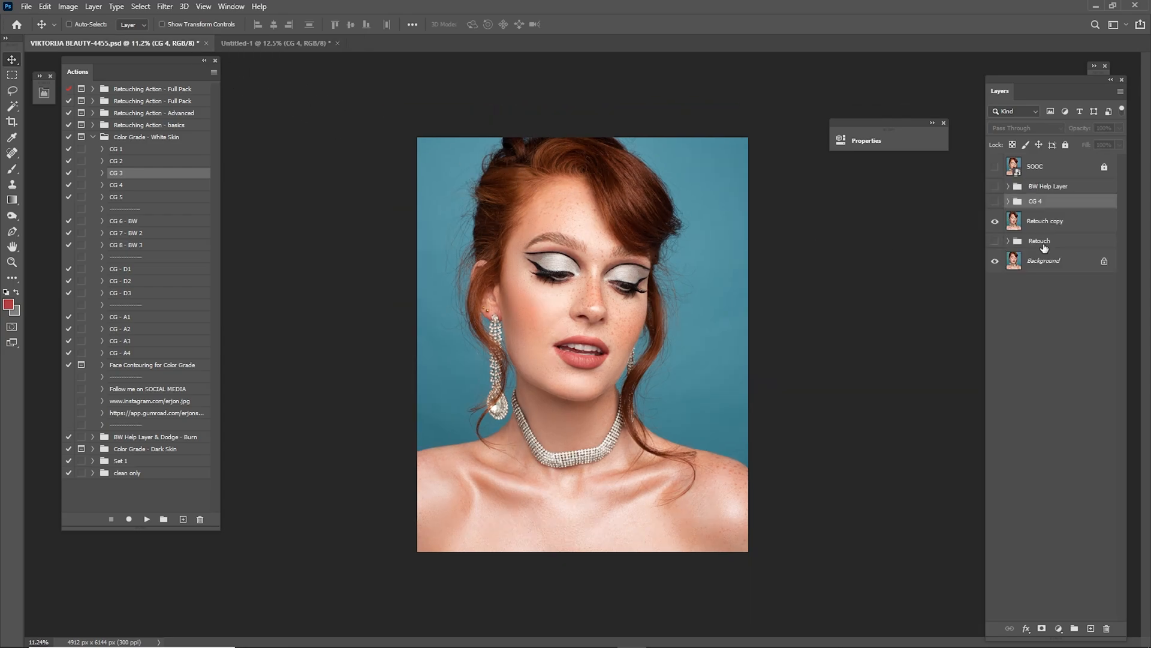
click(294, 43)
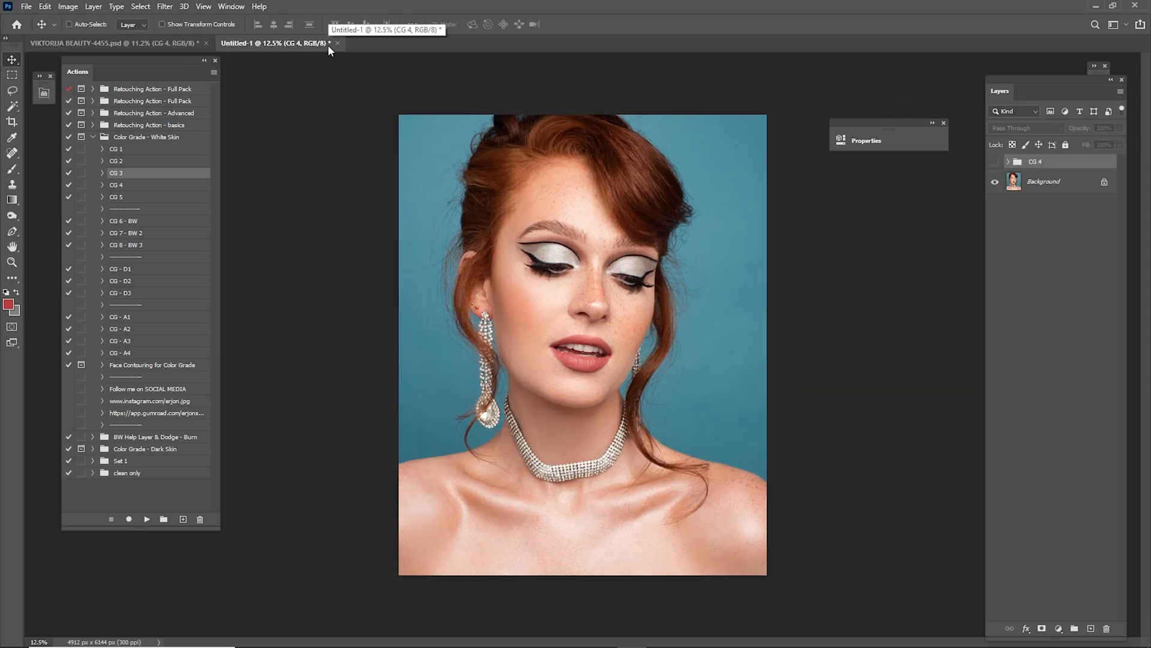
key(Delete)
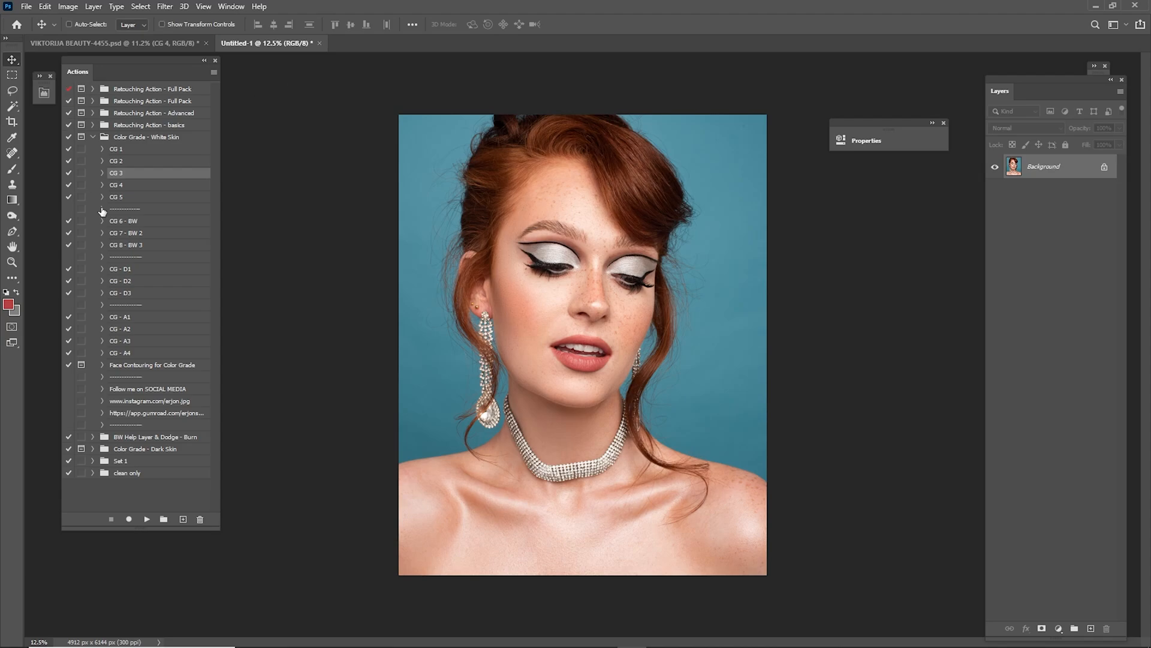
Try the CG 4 color grade in Untitled-1, compare it with the original, and delete its group.
click(115, 187)
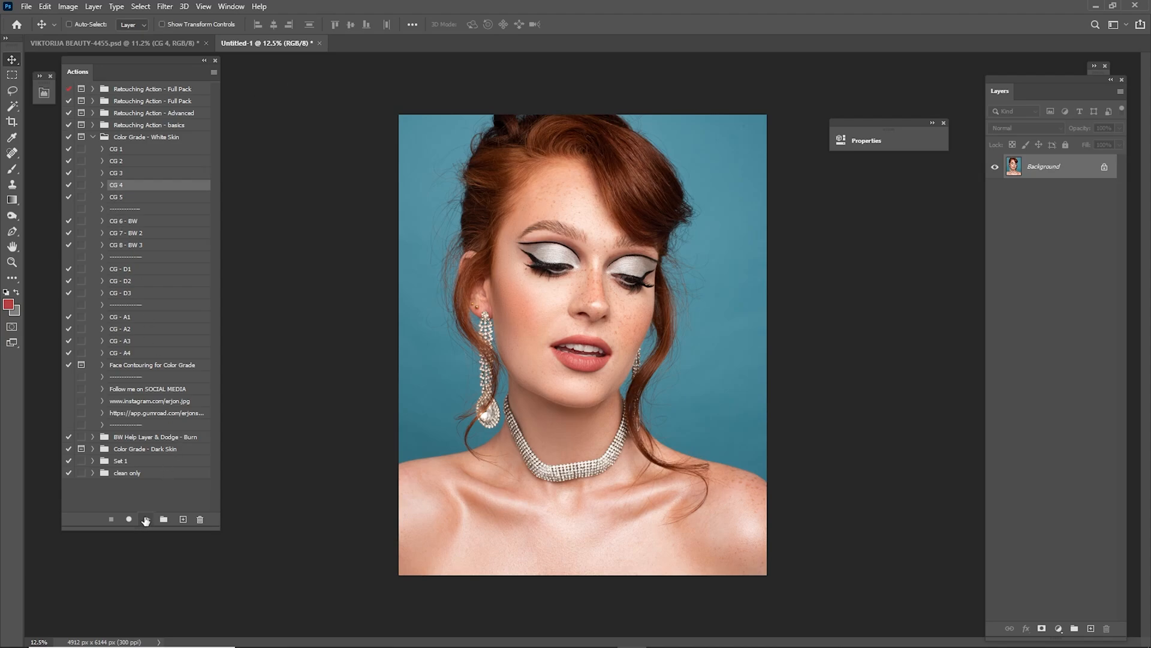
click(146, 520)
click(995, 162)
click(995, 162)
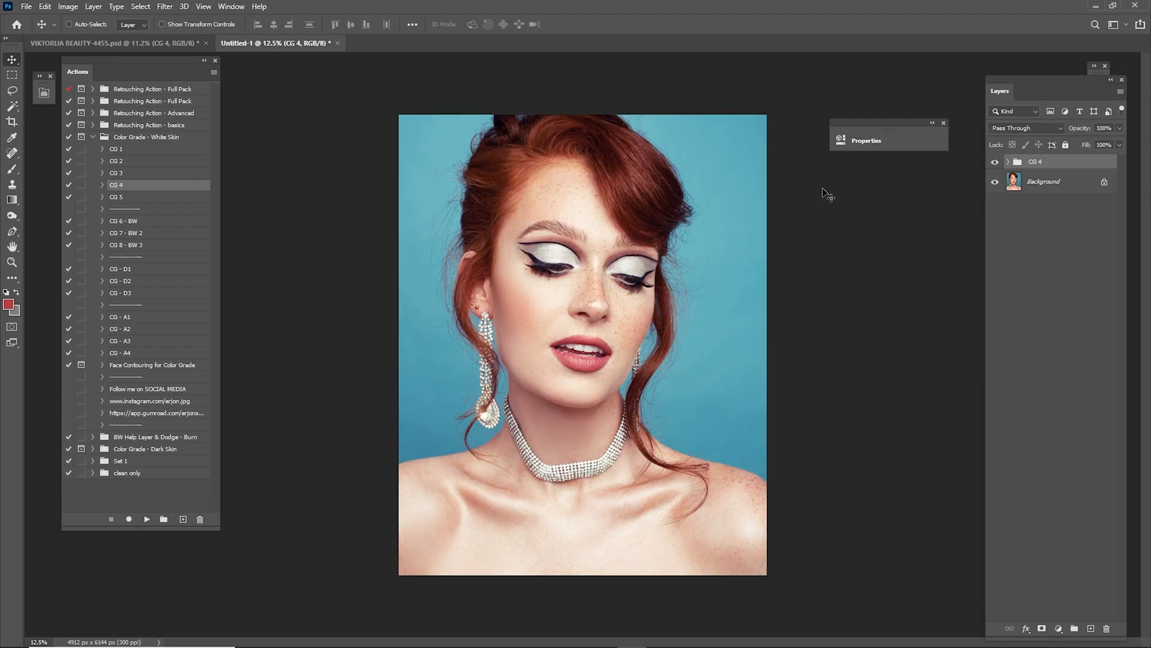
key(Delete)
Try the CG 3 grade again and the CG 5 grade on the portrait, deleting each resulting group.
click(138, 175)
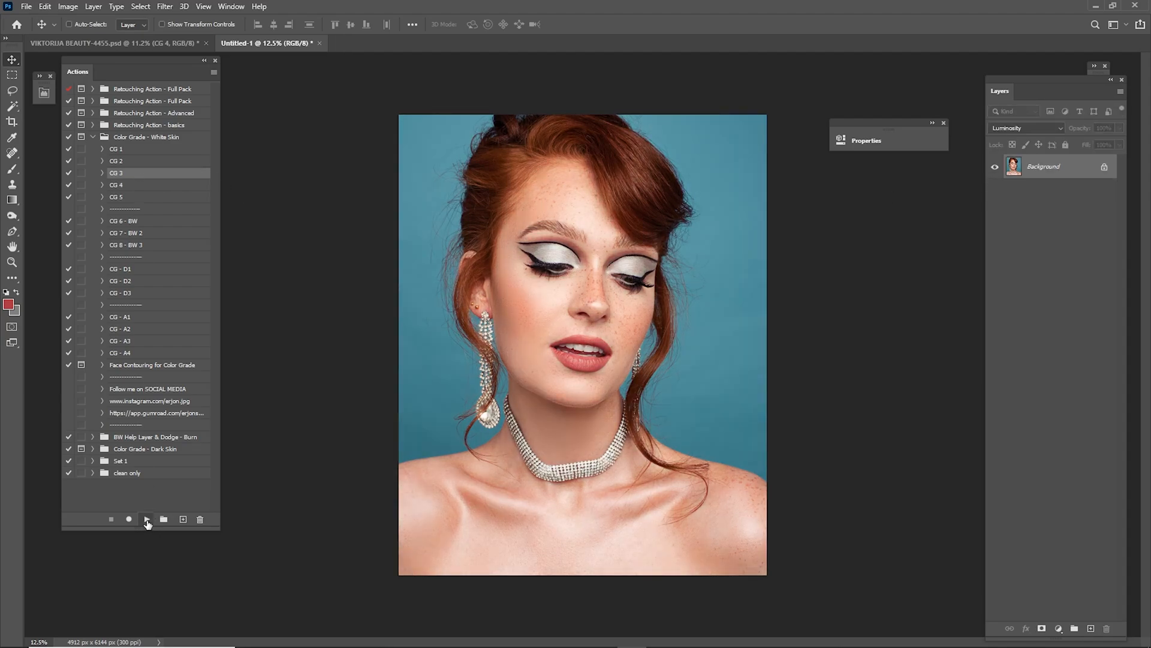
click(147, 519)
key(Delete)
click(120, 186)
click(120, 198)
click(148, 518)
key(Delete)
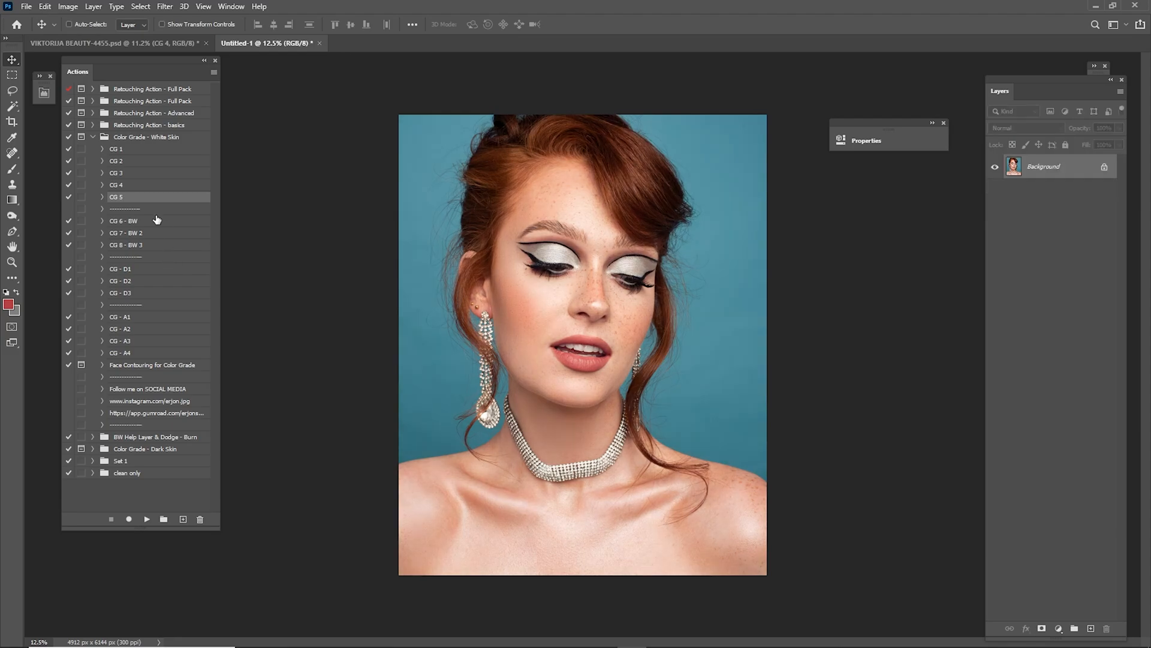
Try the CG - D1, CG - D2 and CG - D3 color grades on the portrait, deleting each resulting group.
click(128, 270)
click(146, 518)
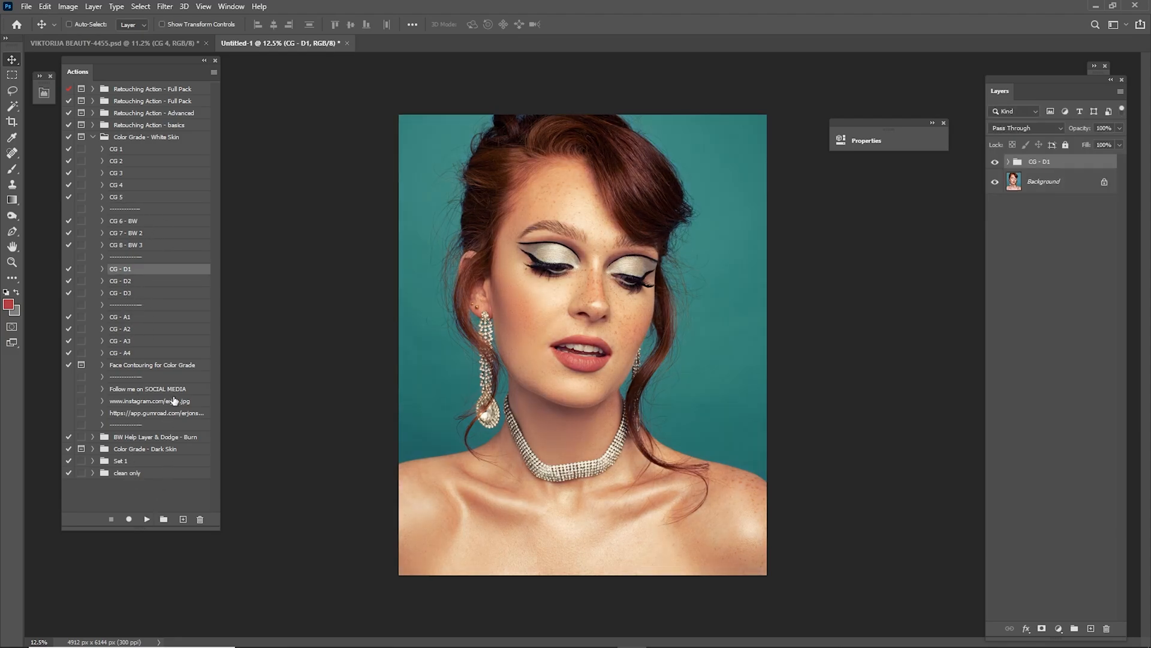
key(Delete)
click(118, 283)
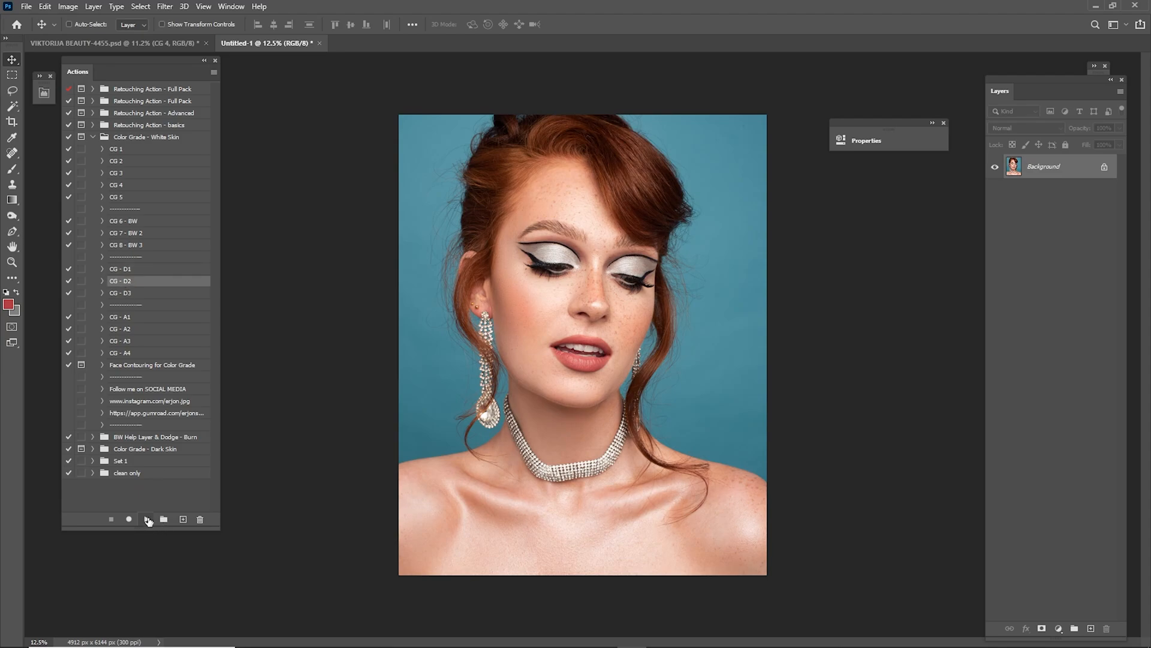
click(147, 520)
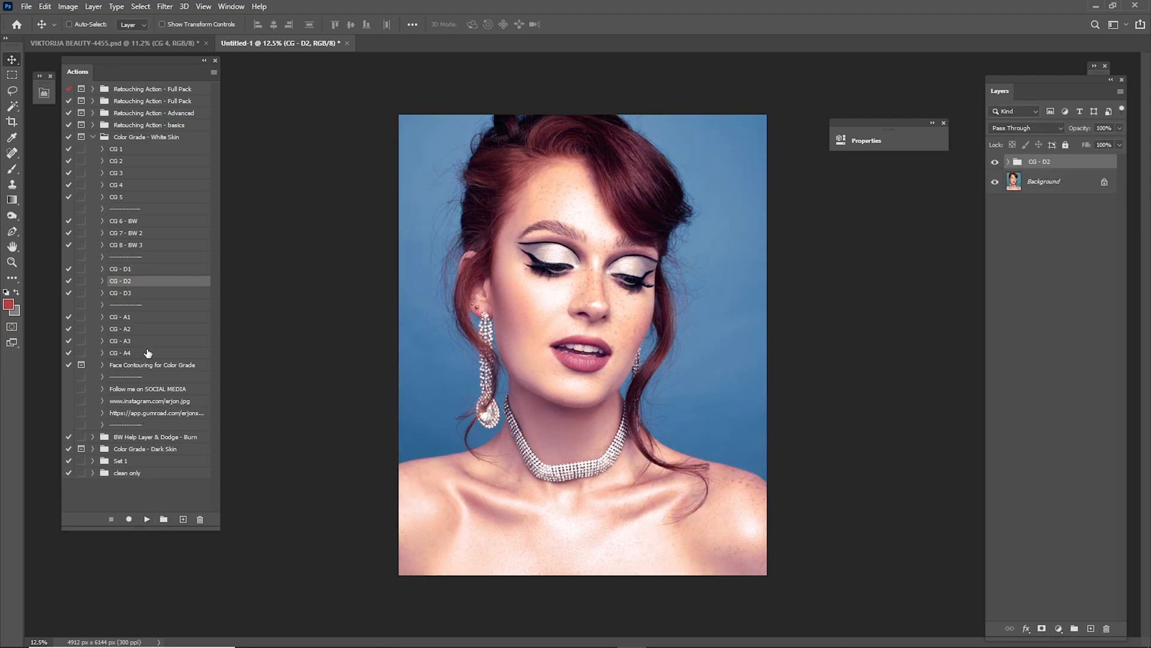
key(Delete)
click(130, 295)
click(146, 520)
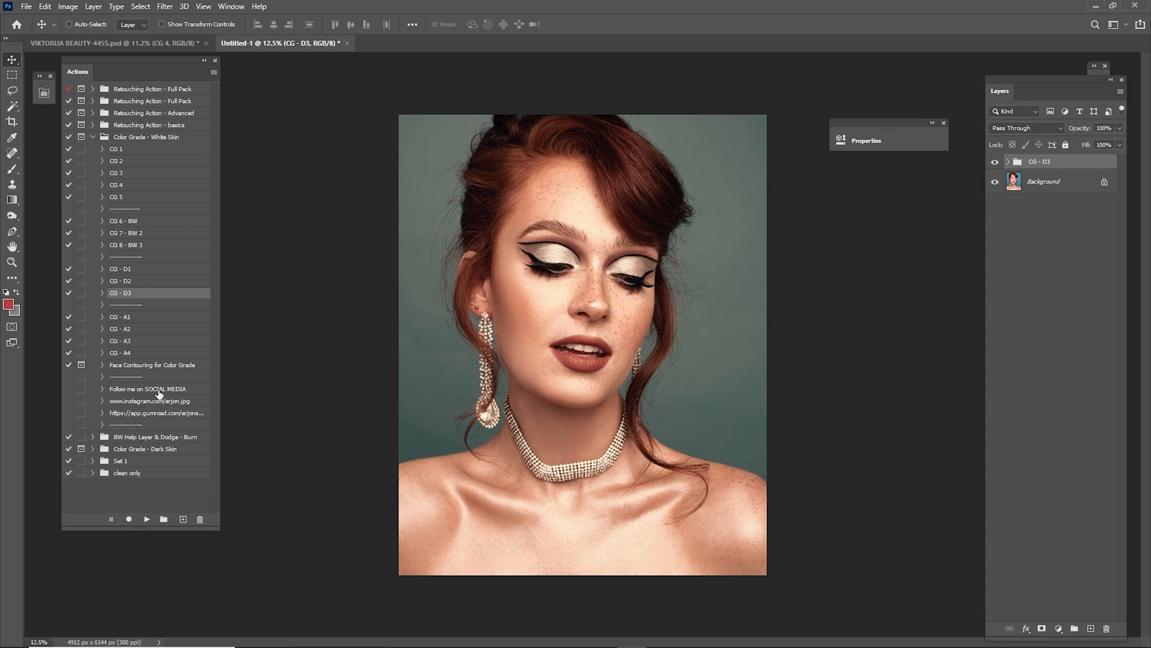
key(Delete)
Try the CG - A1 grade, compare it with the original, lower its group opacity to 54%, and delete the group.
click(130, 316)
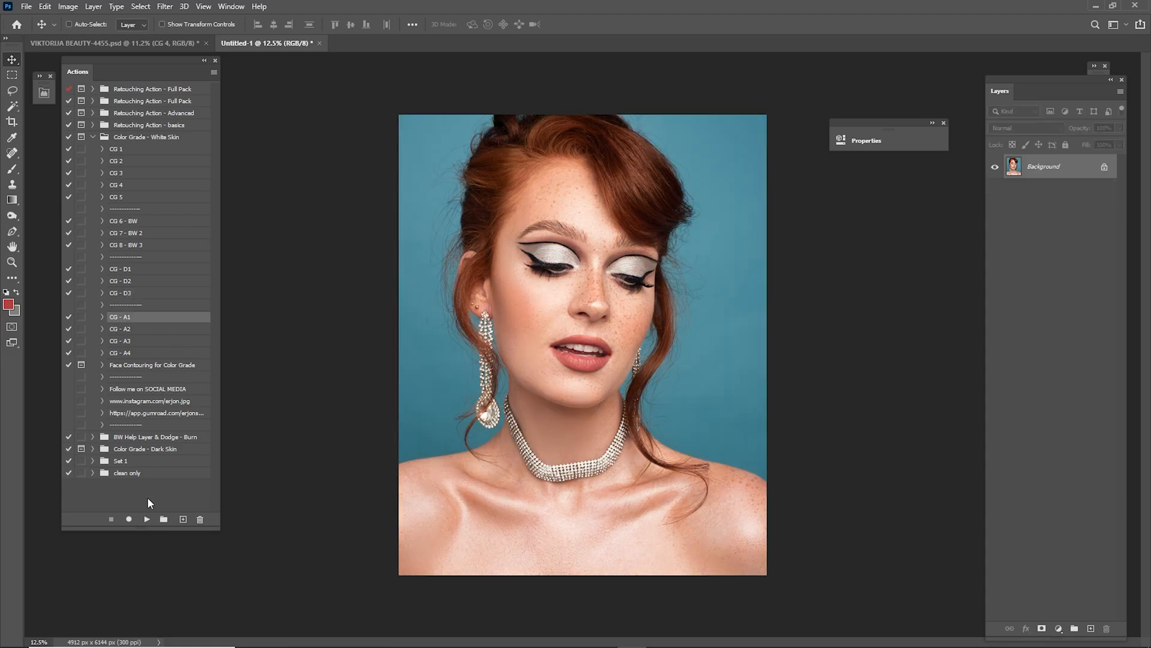
click(148, 519)
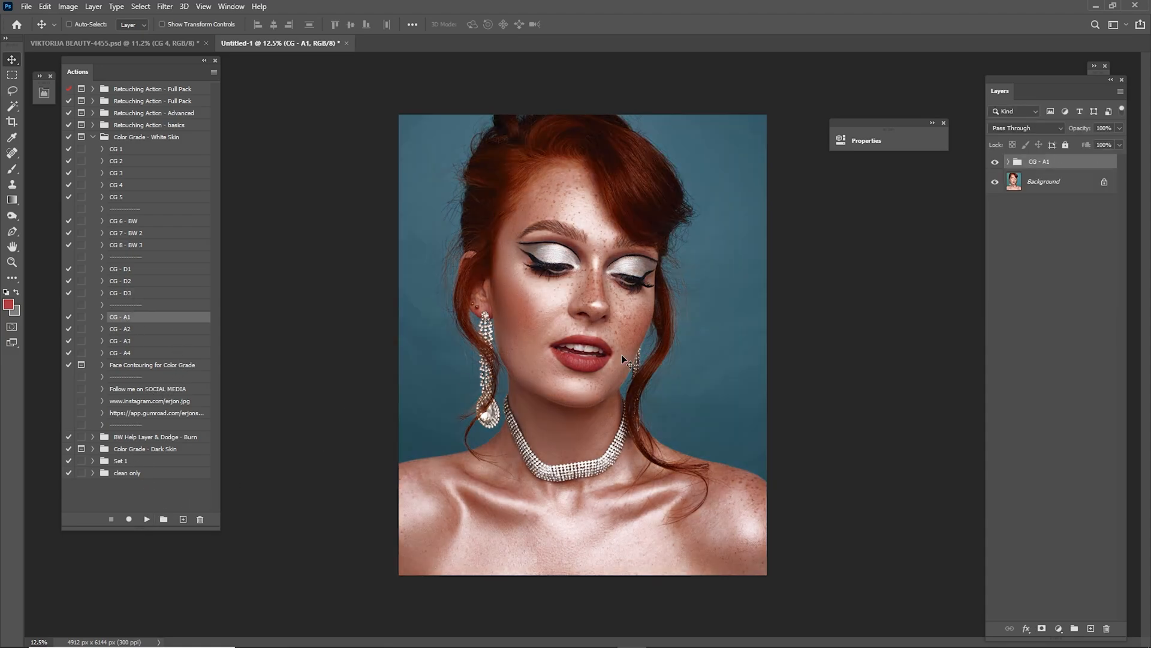
click(993, 163)
click(993, 166)
drag(1087, 132, 1057, 135)
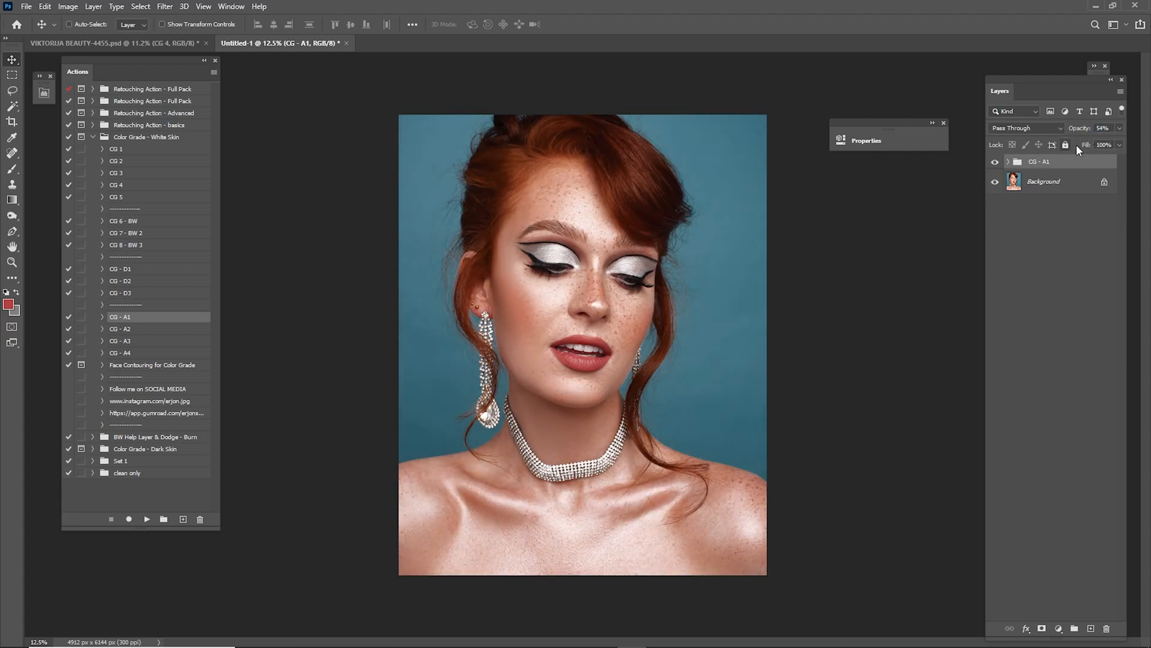
key(Delete)
Try the CG - A2 action, compare its grade at 54% group opacity, and delete the resulting group.
click(145, 331)
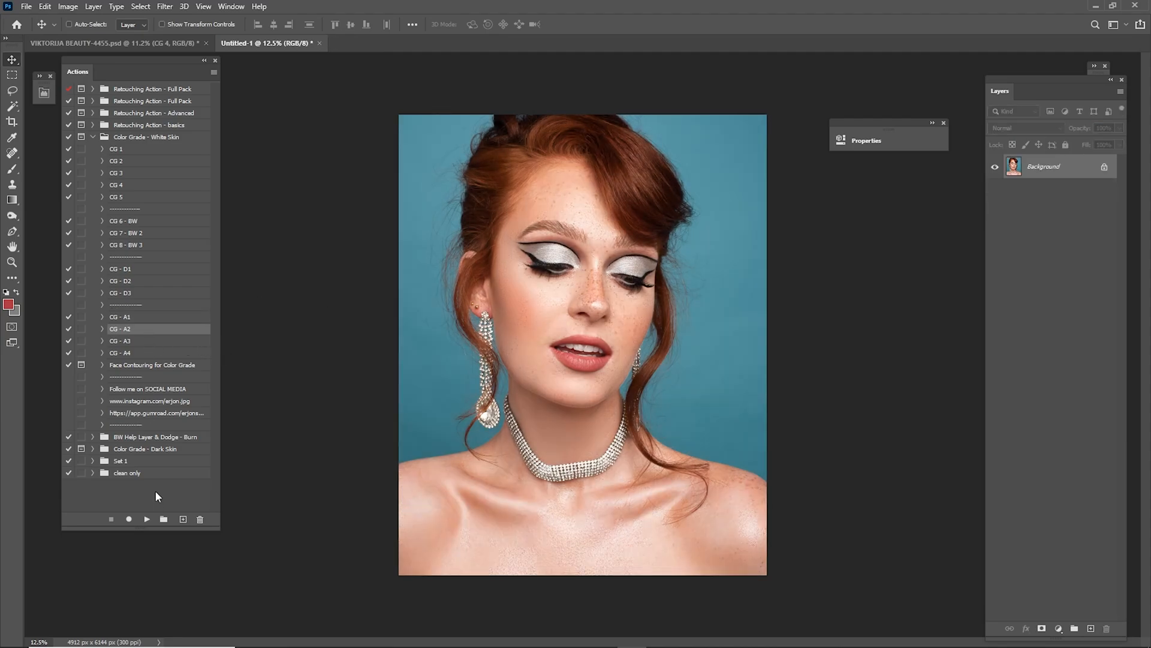
click(147, 519)
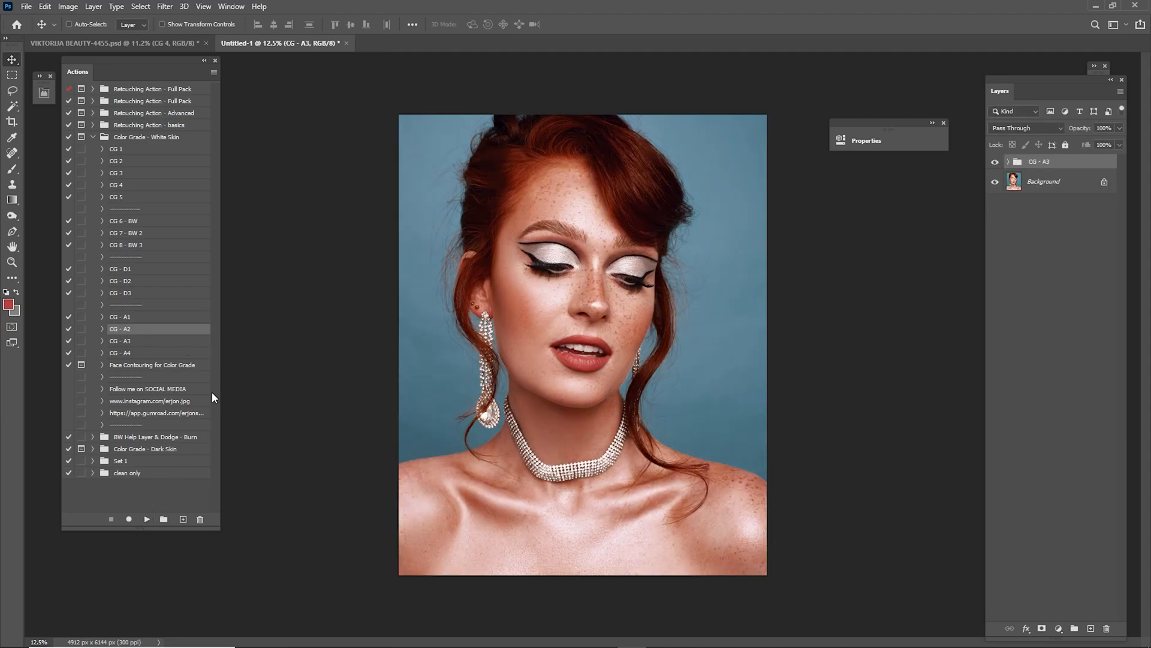
click(994, 163)
click(994, 163)
drag(1086, 129, 1058, 135)
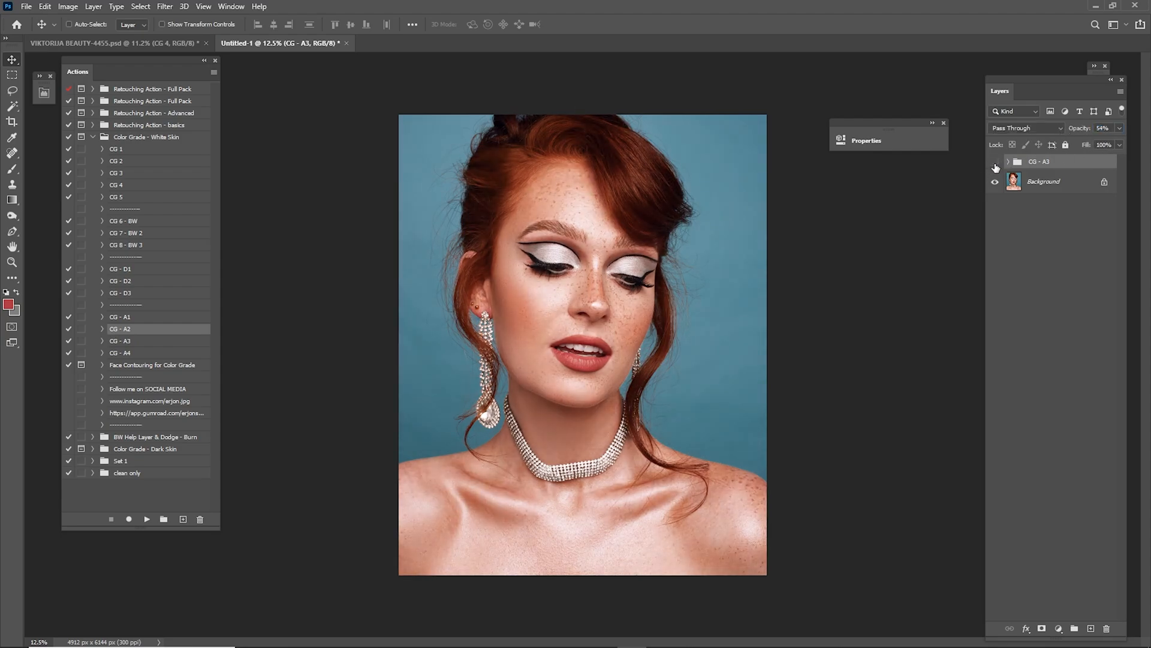
key(Delete)
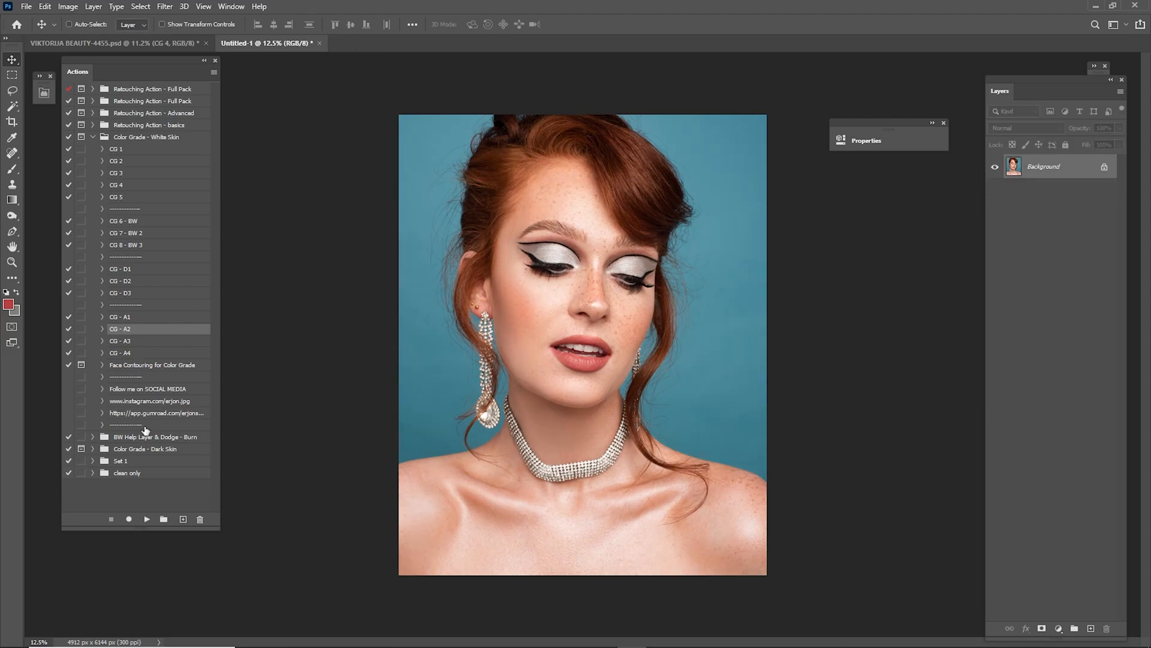
Try the CG - A3 color grade, compare it through undo and redo, and leave it undone.
click(129, 342)
click(146, 519)
key(ctrl+z)
key(ctrl+shift+z)
key(ctrl+z)
Run the CG - A4 action, compare it with the original, and copy its group into the saved PSD document.
click(114, 353)
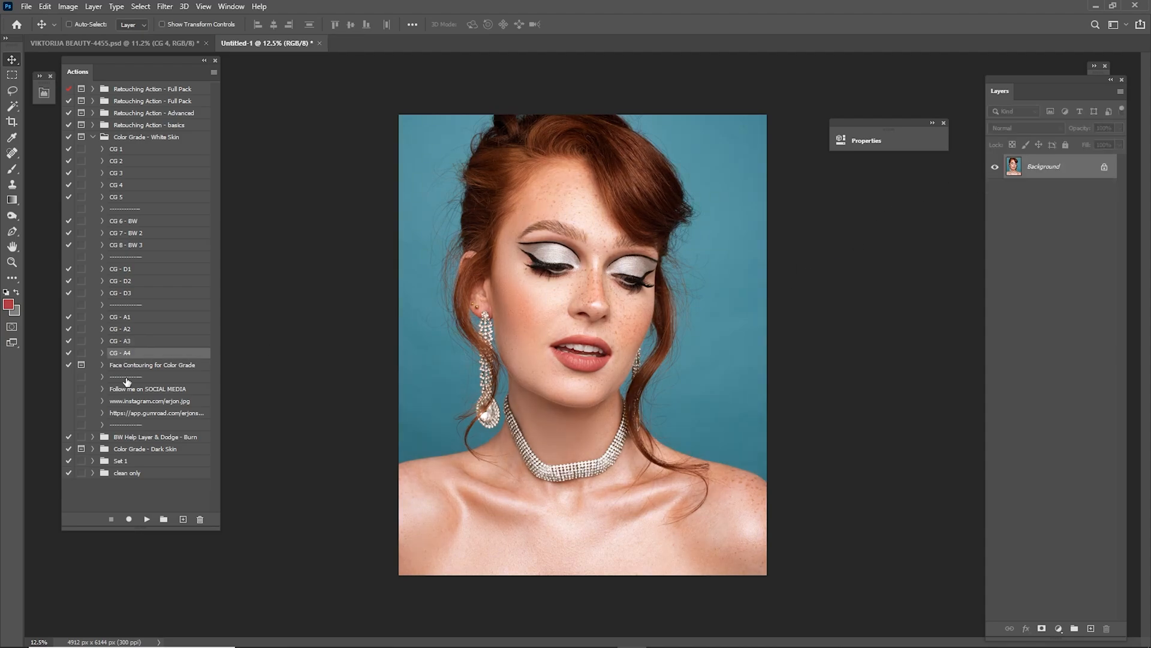
click(147, 519)
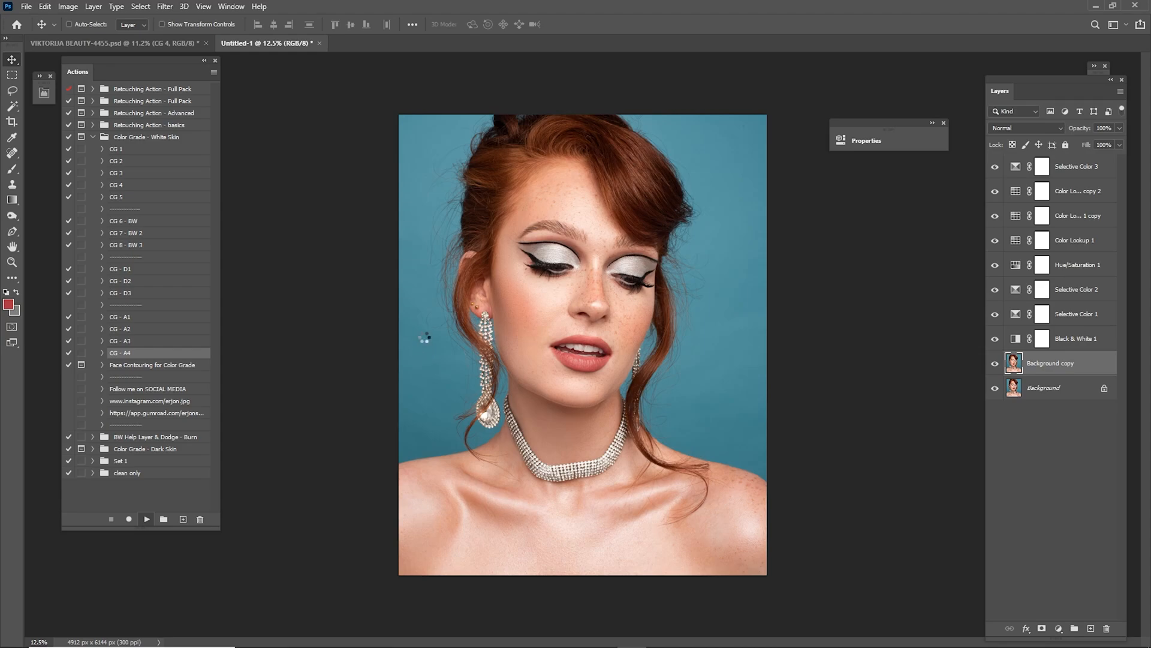
click(995, 163)
click(995, 163)
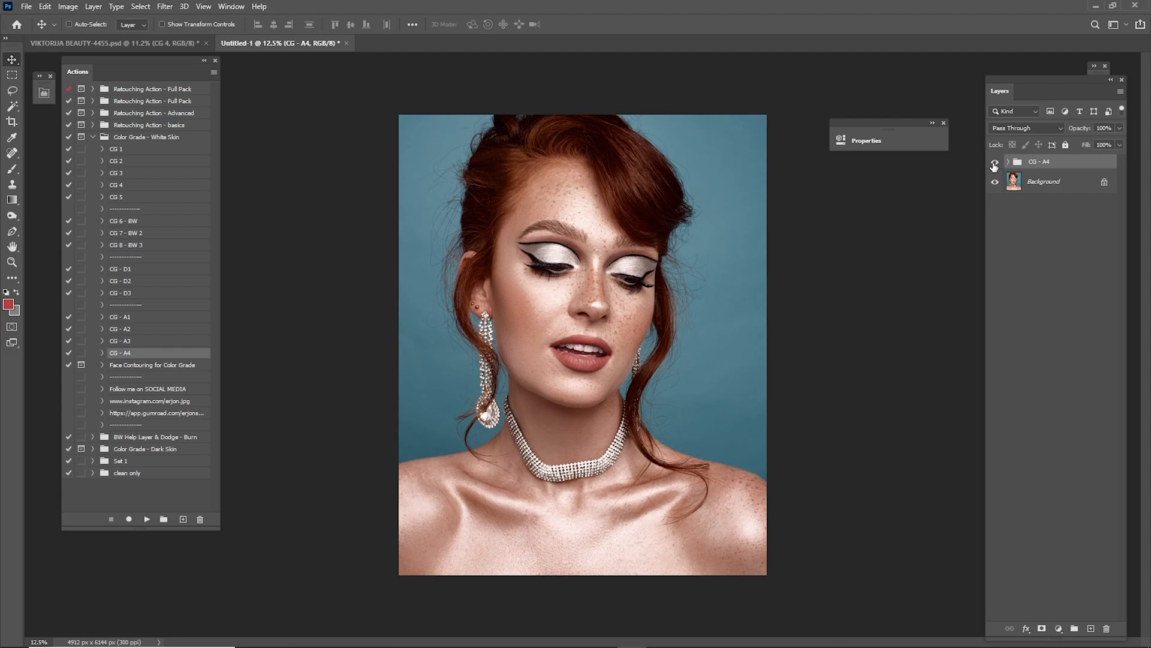
drag(698, 220, 539, 180)
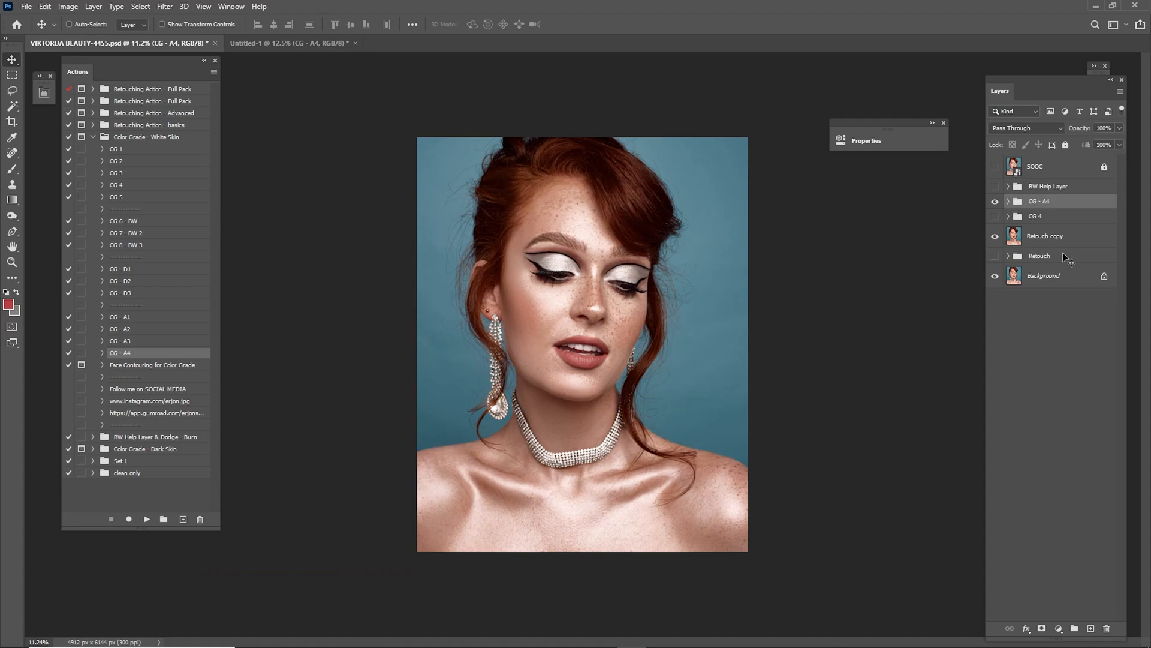
Move the CG - A4 group below CG 4, directly above Retouch copy, and expand it while visible.
click(994, 202)
drag(1043, 205, 1022, 230)
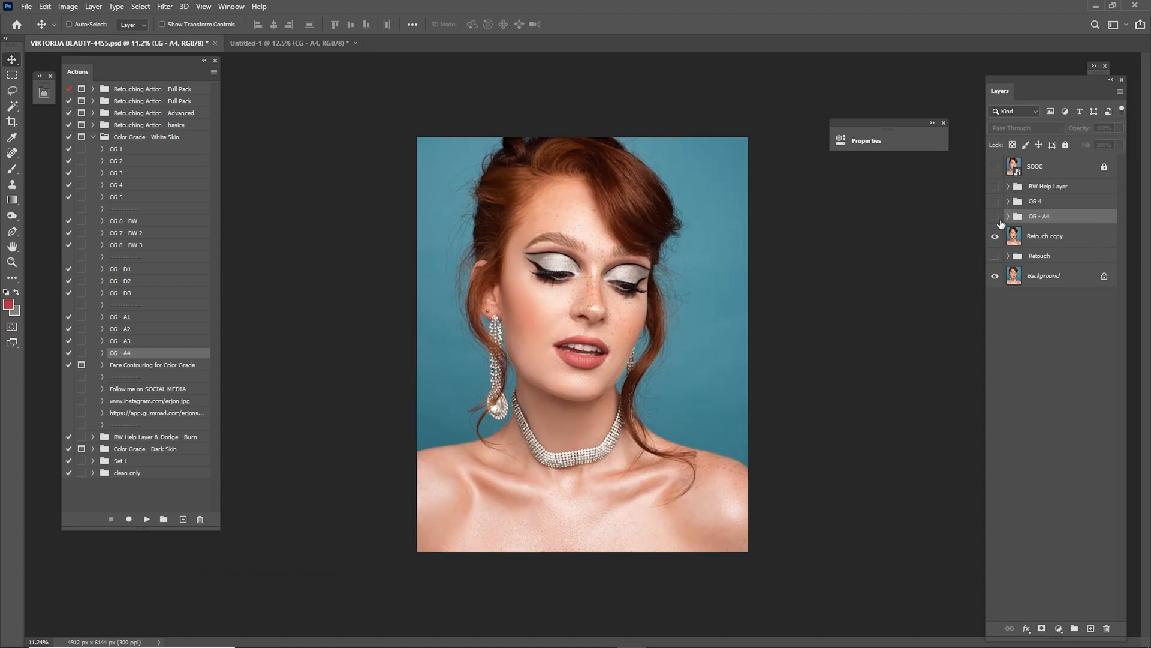
click(994, 216)
click(1009, 215)
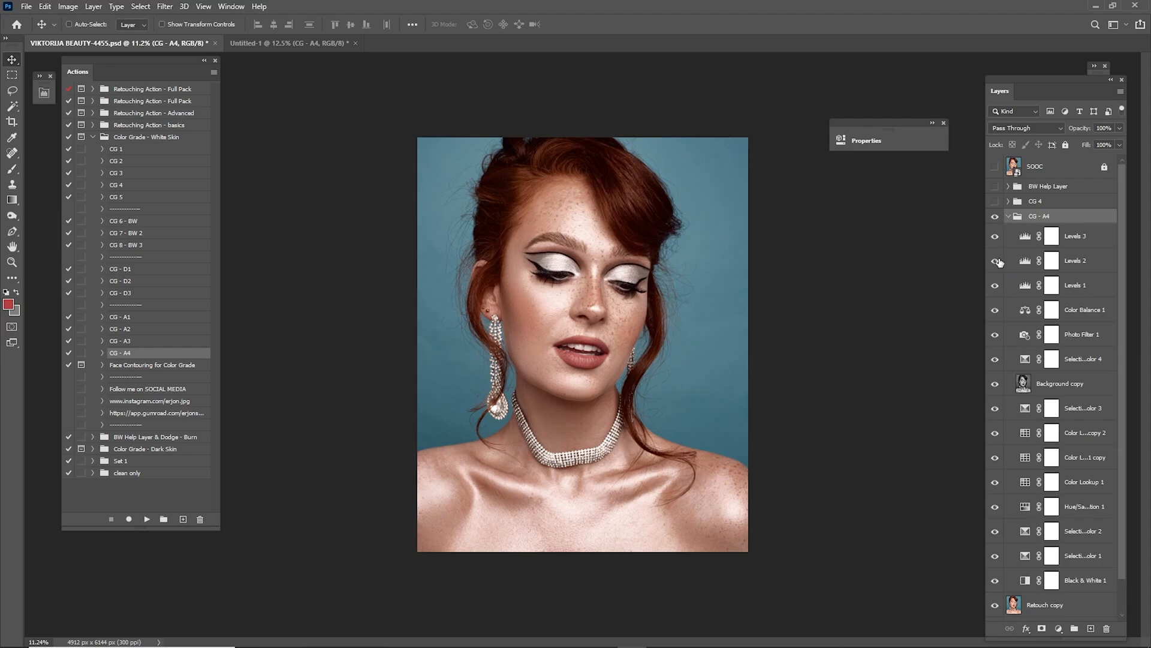
Hide the layers inside the CG - A4 group except Levels 2 and Black & White 1, and select Black & White 1.
drag(996, 288, 995, 566)
click(996, 581)
click(1085, 580)
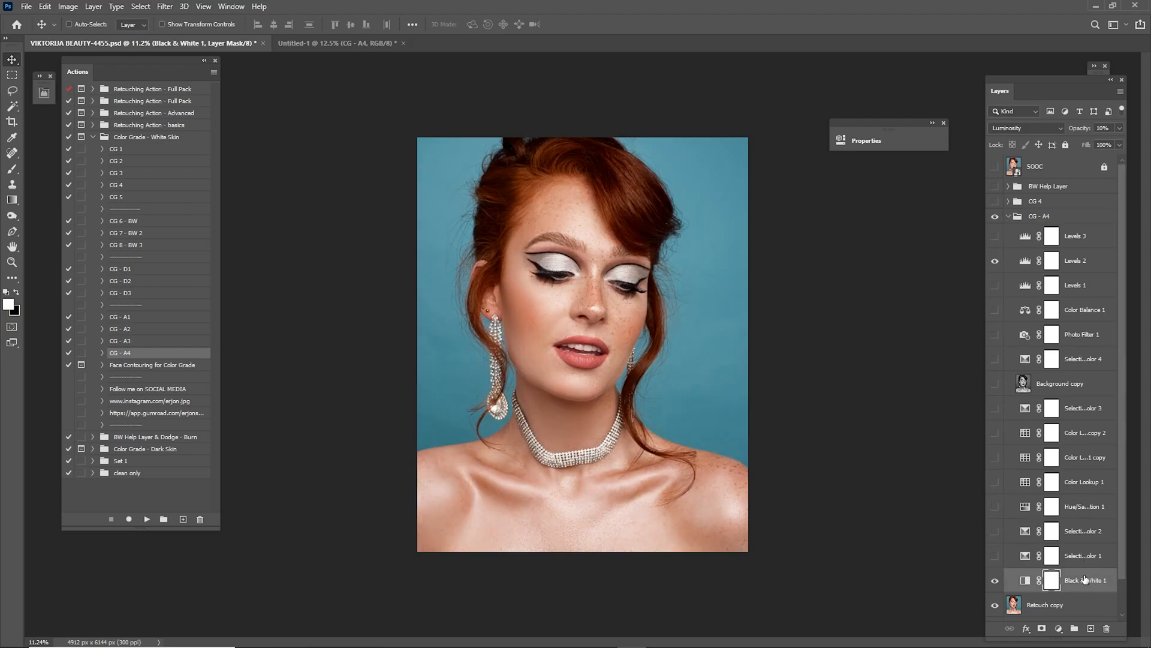
Show the CG - A4 layers one by one from Selective Color 1 up to Selective Color 3 to examine their effects.
click(996, 531)
click(996, 508)
click(997, 458)
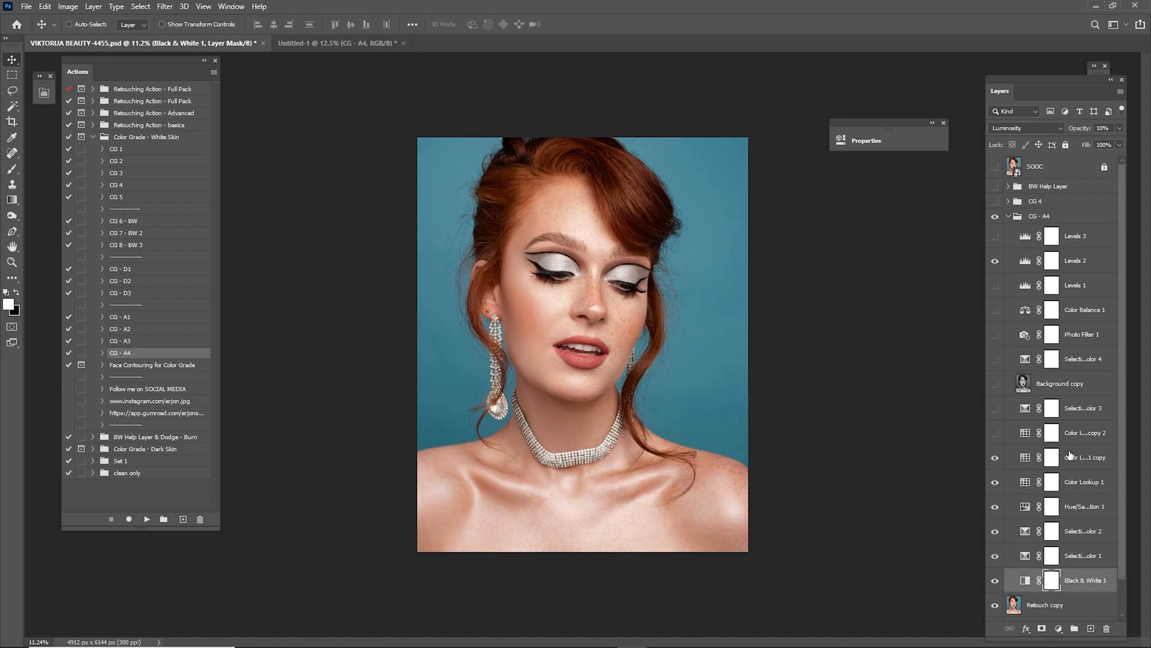
click(1060, 456)
click(996, 433)
click(1059, 434)
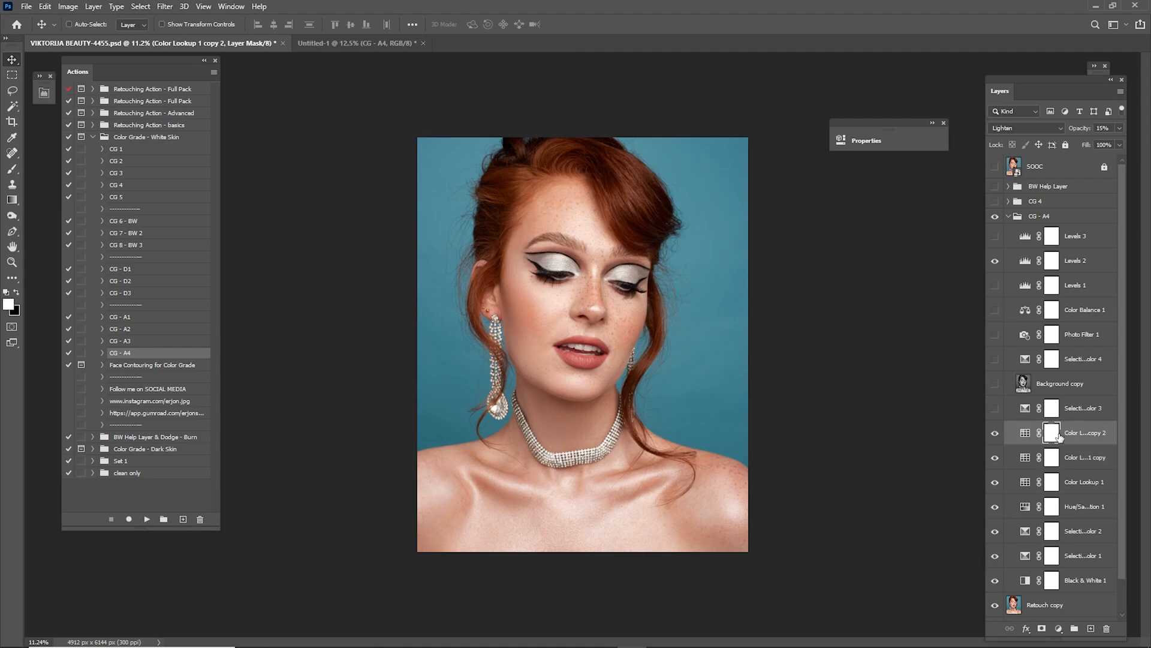
click(996, 408)
click(1060, 409)
Show Background copy and Selective Color 4 in the CG - A4 group, and set Background copy's opacity to 10%.
click(995, 383)
click(1043, 385)
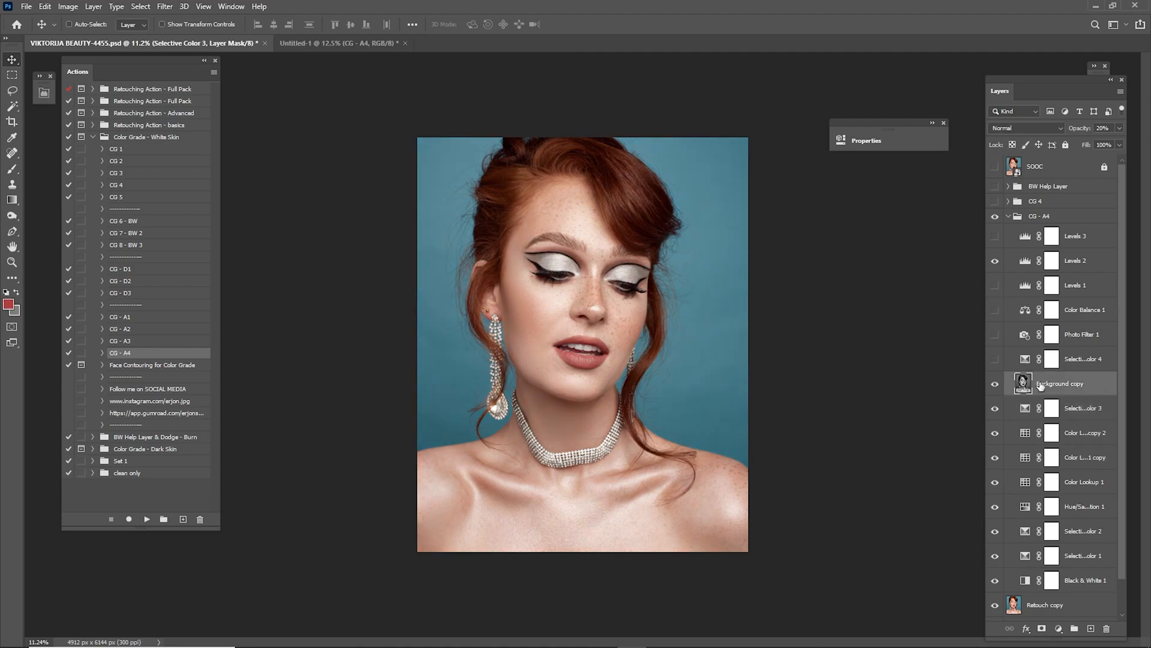
click(995, 359)
key(1)
Show the Photo Filter 1, Color Balance 1, Levels 1 and Levels 3 layers in the CG - A4 group.
click(1083, 360)
click(996, 334)
click(1066, 335)
drag(1000, 312, 993, 238)
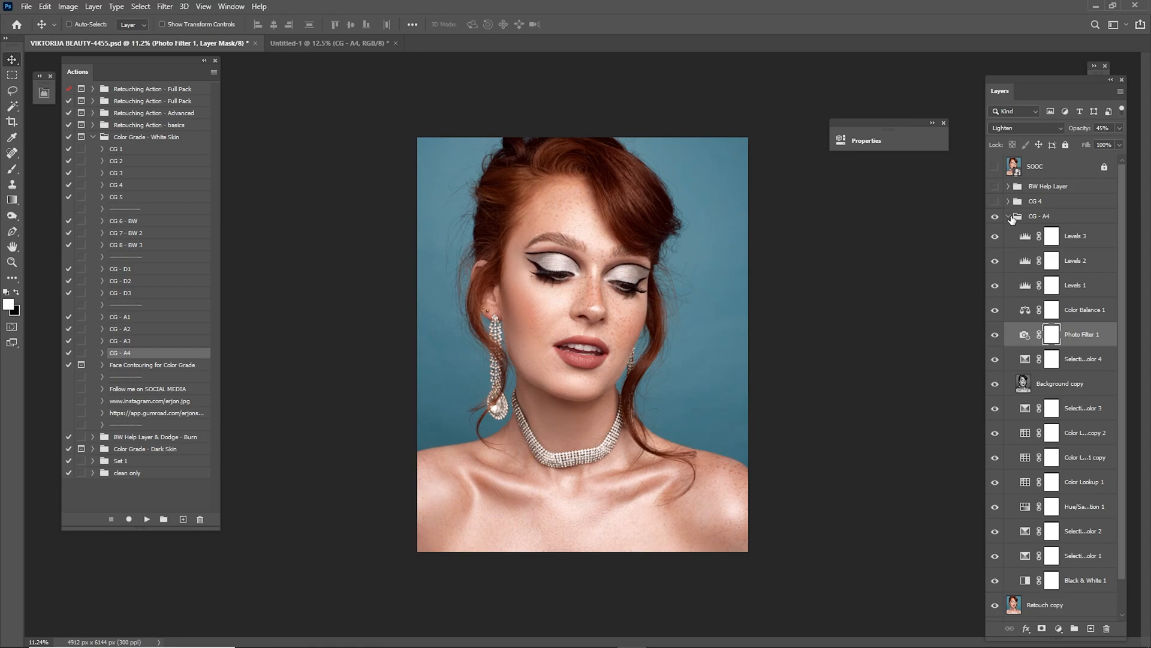
Collapse the CG - A4 group and compare the portrait with and without the grade.
click(1010, 216)
click(996, 217)
click(995, 217)
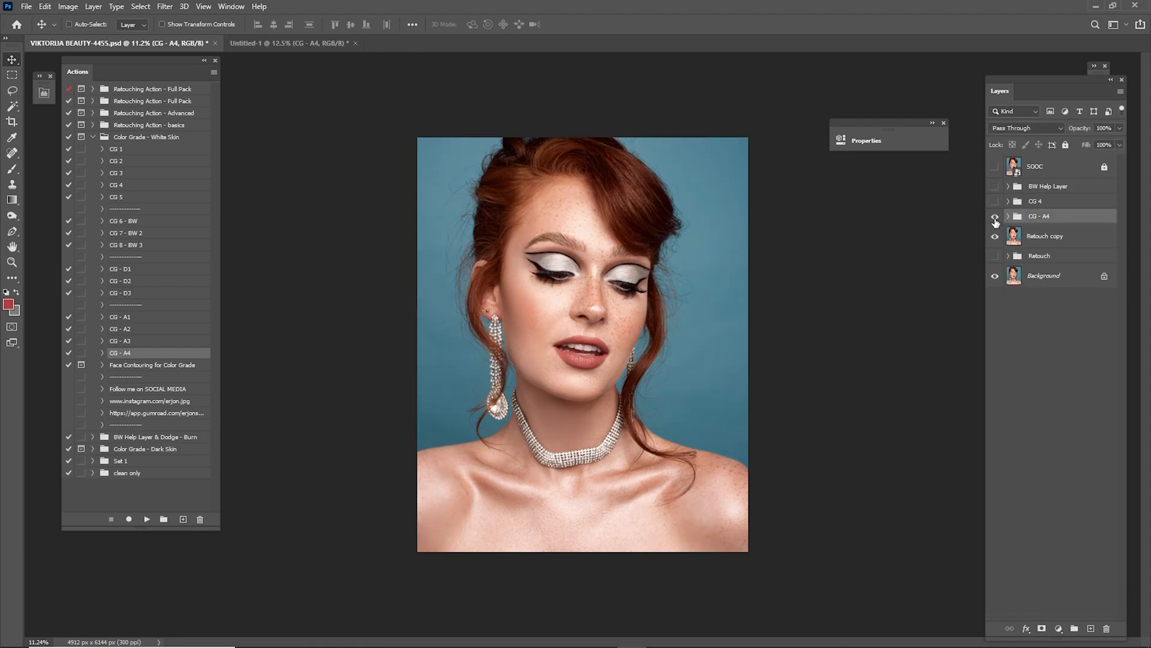
Compare the portrait with and without the CG - A4 group, and set the group's opacity to 35%.
click(995, 217)
click(995, 217)
click(1077, 129)
text(35)
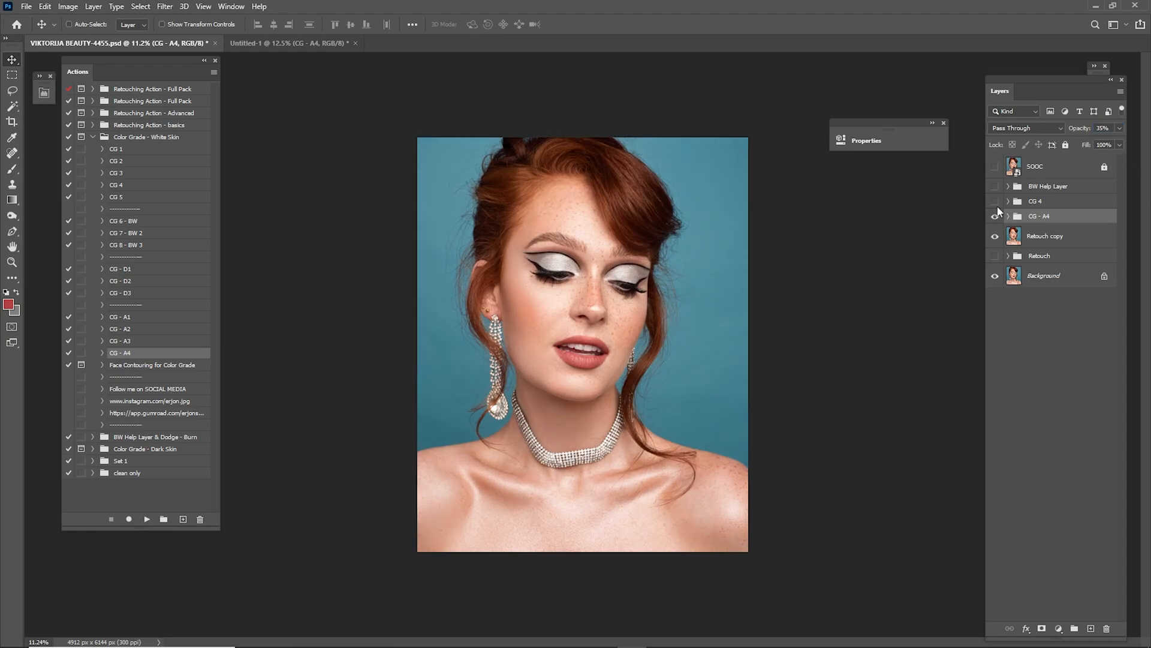
Show and expand the CG 4 group, and hide all of its layers except Black & White 1.
click(995, 203)
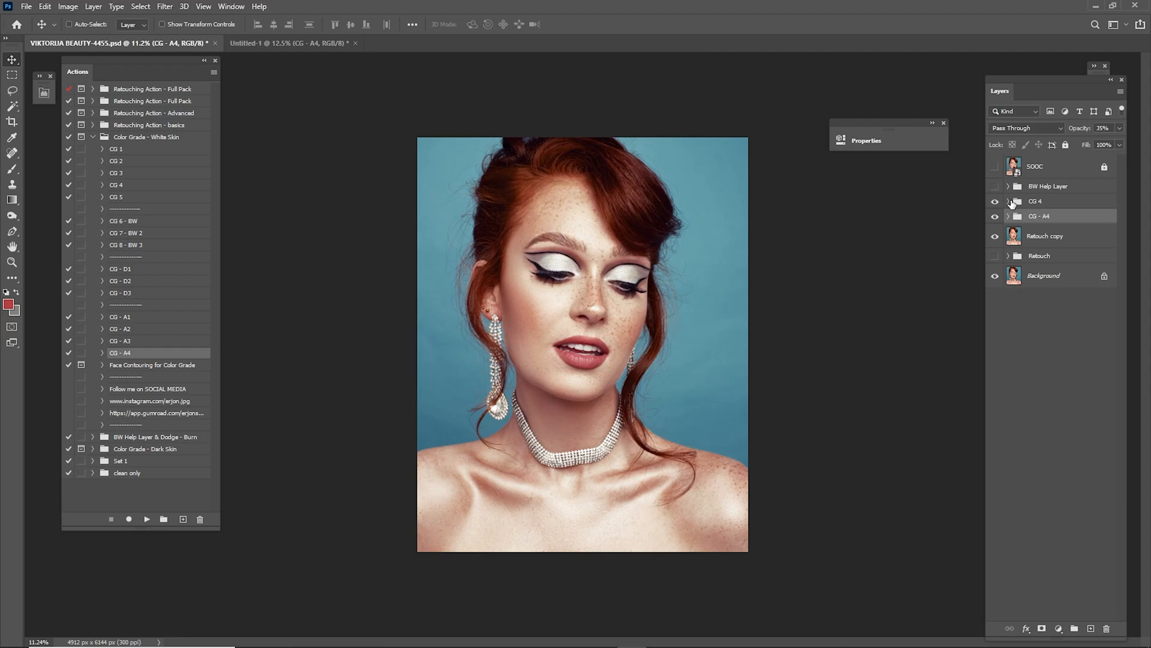
click(1012, 202)
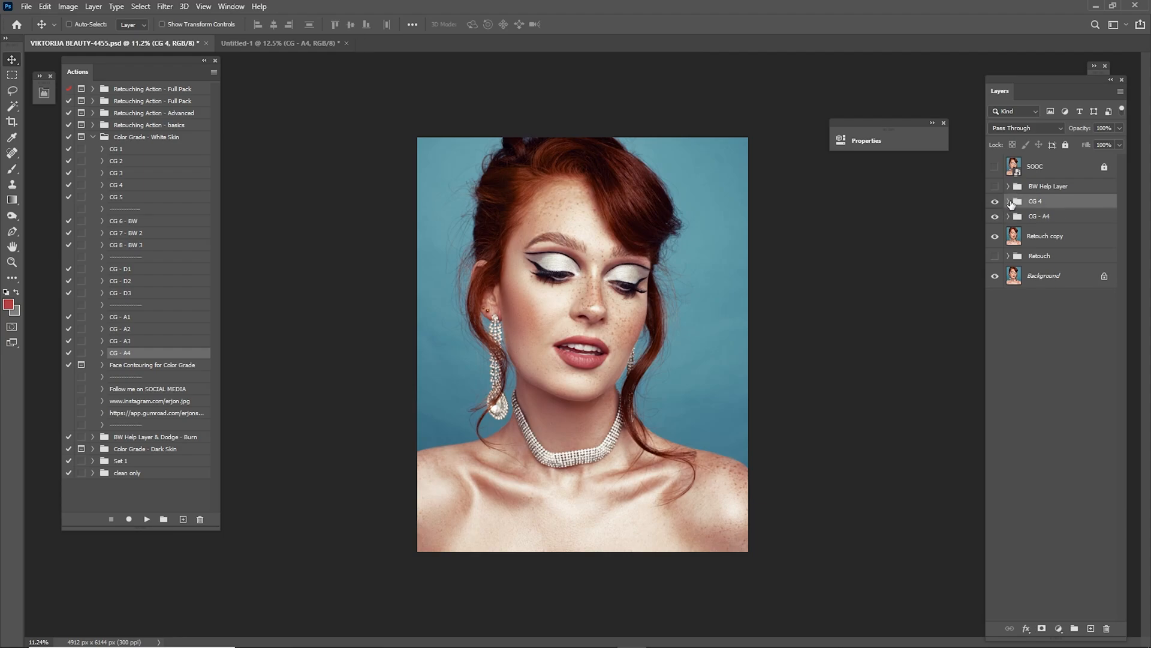
click(1009, 203)
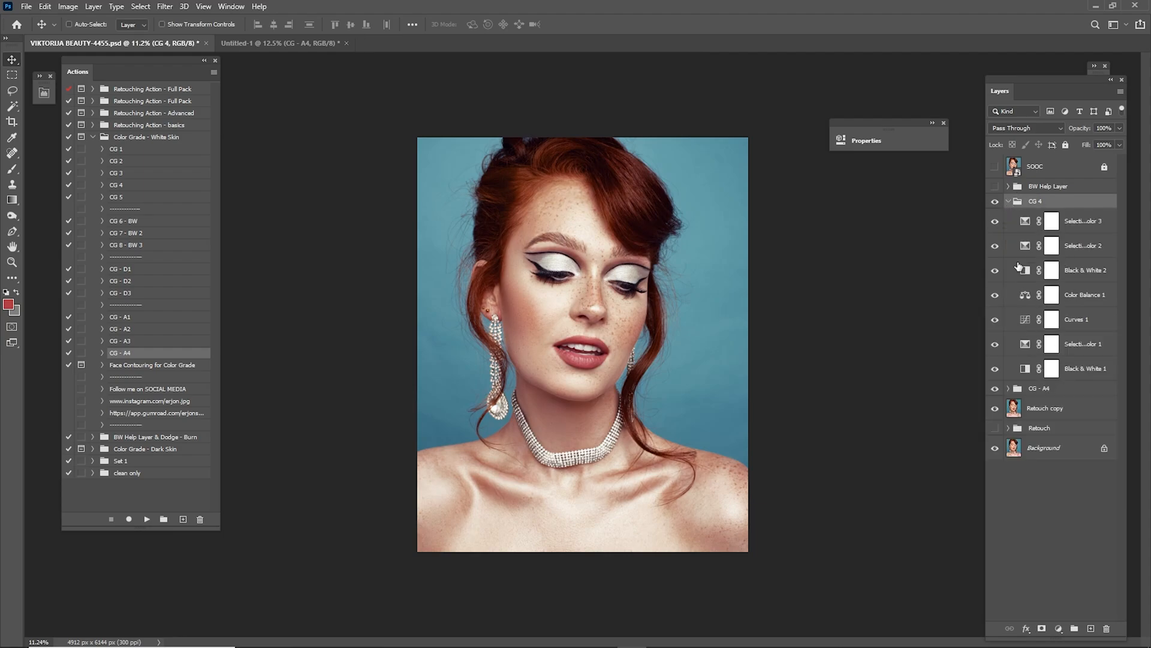
drag(995, 222, 994, 386)
click(995, 368)
click(1012, 366)
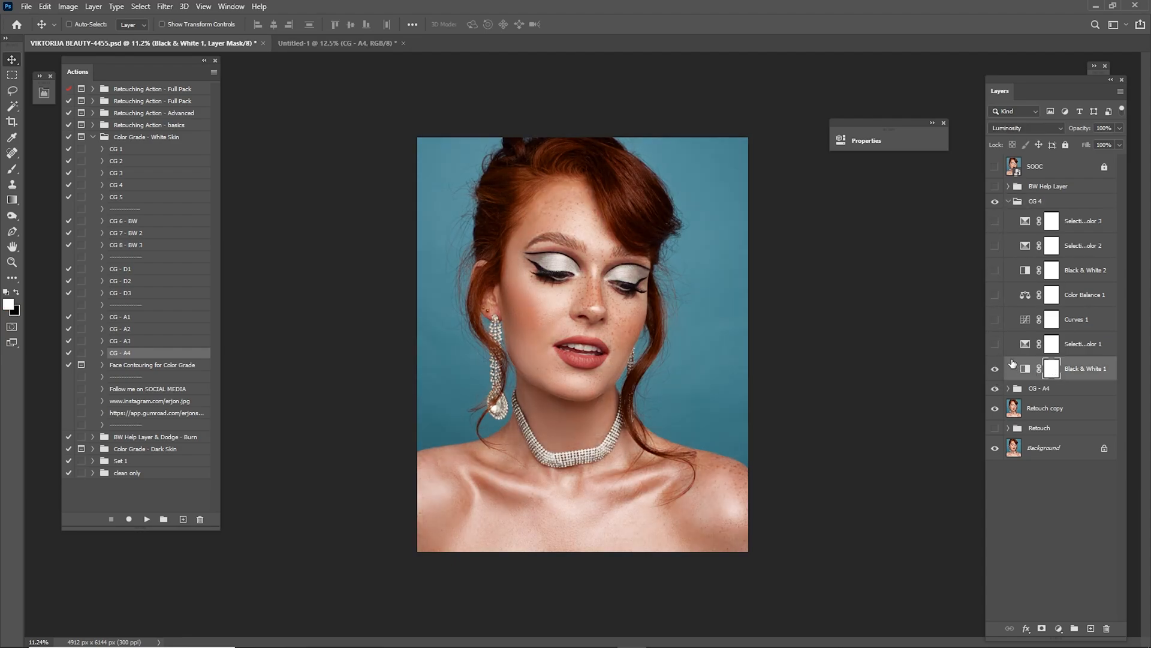
Compare the portrait with and without Black & White 1 in CG 4, and set that layer's opacity to 50%.
click(994, 370)
click(995, 369)
key(ctrl+0)
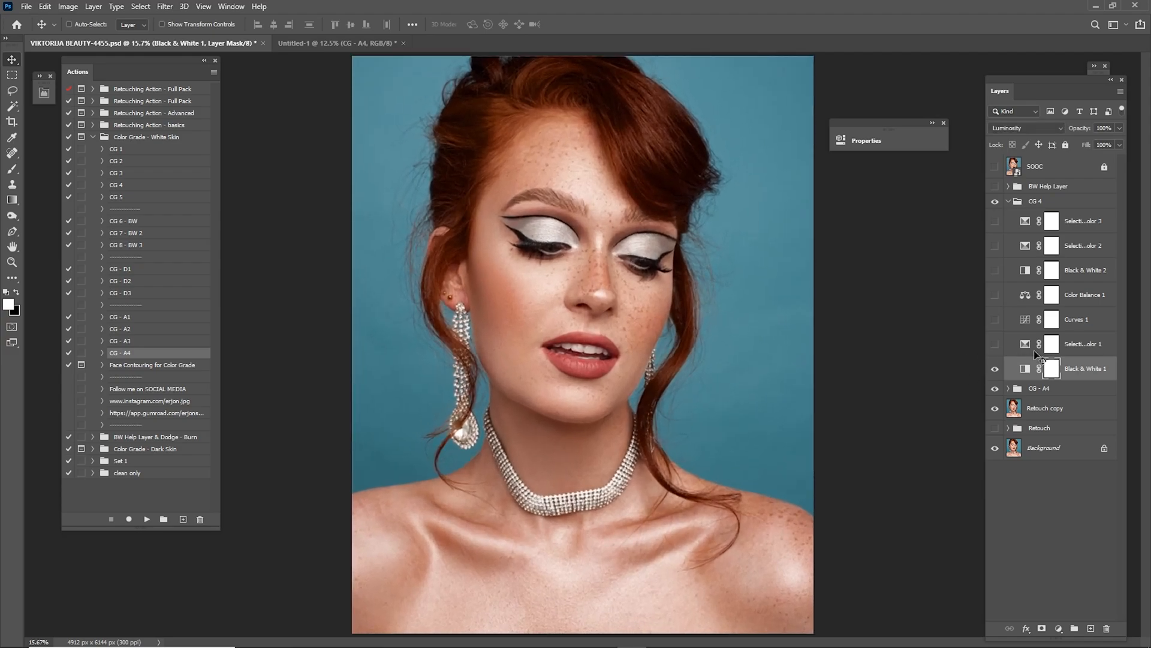
click(994, 368)
click(994, 369)
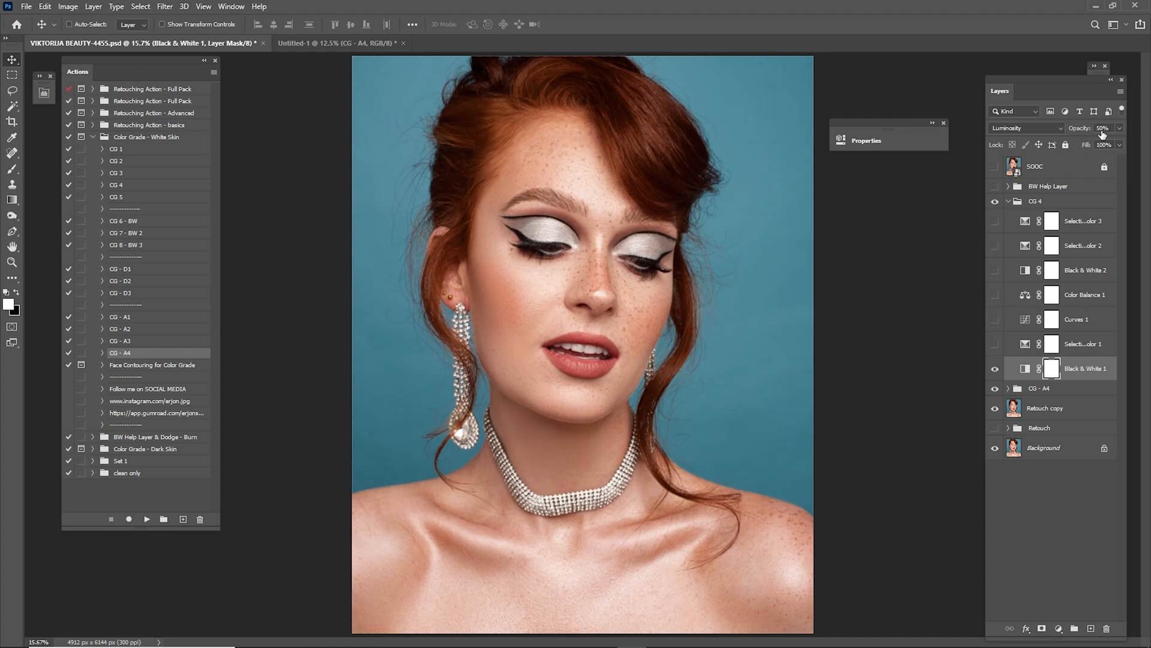
Show Selective Color 1 in the CG 4 group and check its effect on the portrait.
click(995, 344)
click(1028, 345)
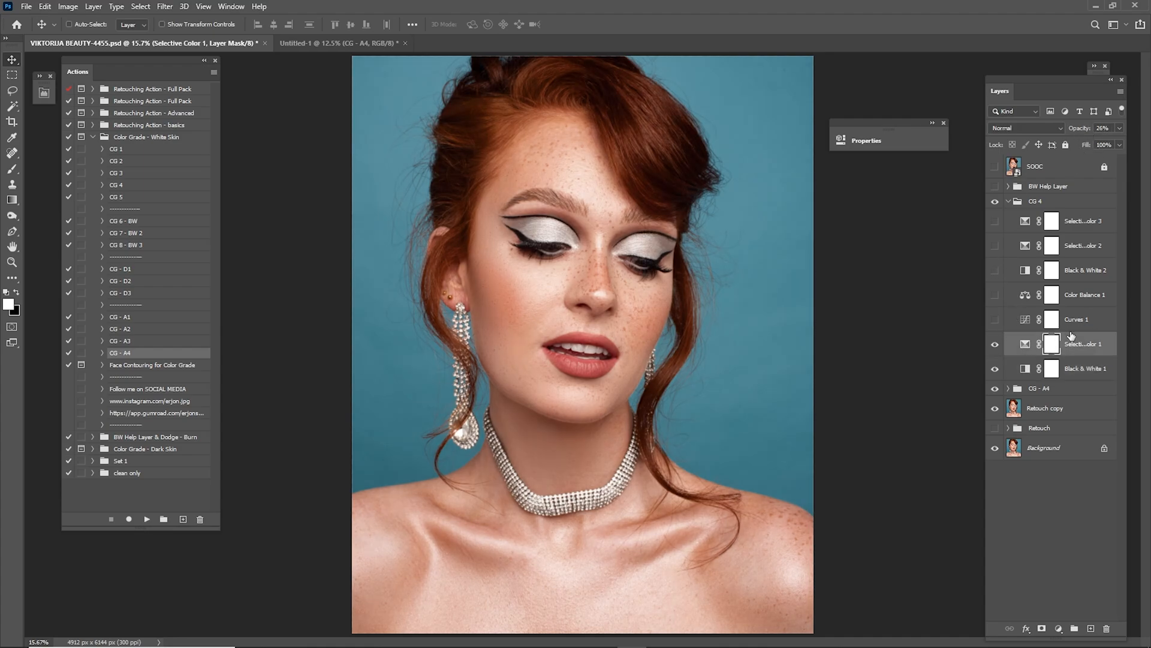
click(994, 344)
Show Curves 1 in the CG 4 group, preview it at full strength, and set its opacity to 22%.
click(995, 320)
click(1049, 320)
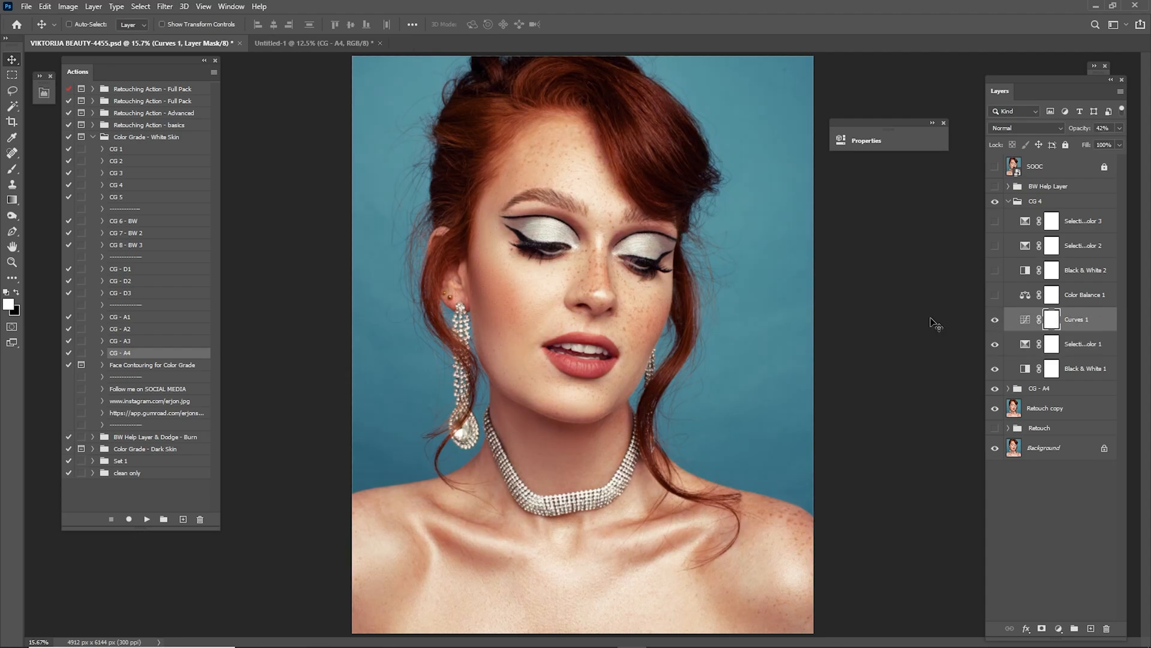
scroll(791, 321, down, 1)
drag(1074, 128, 1148, 146)
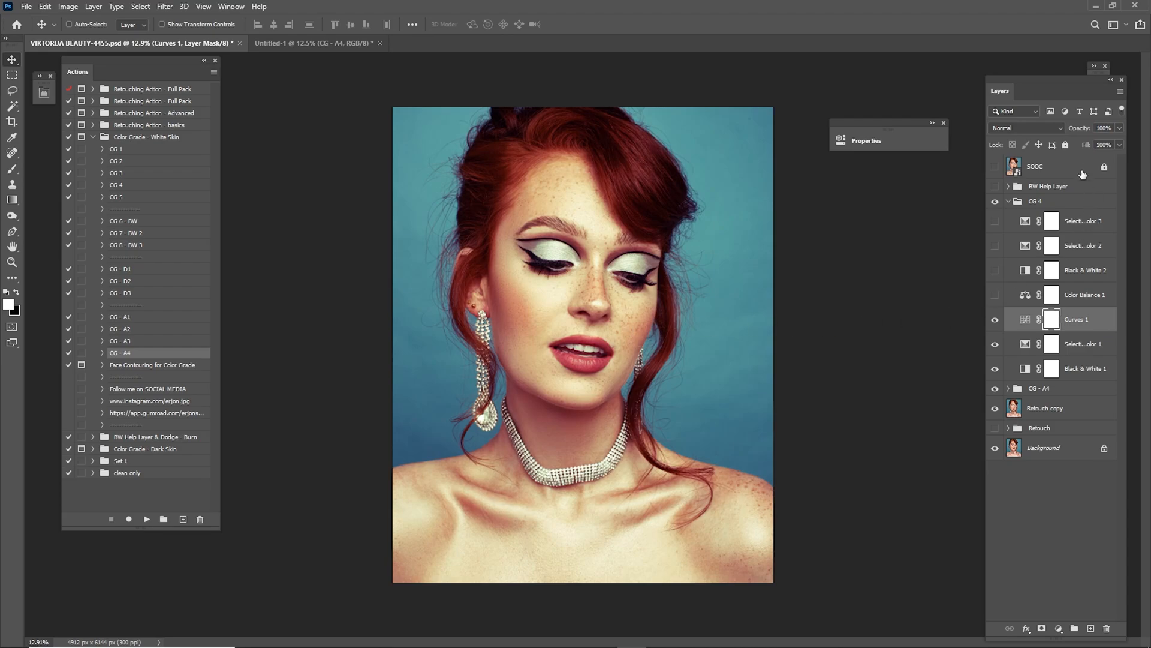
click(1113, 128)
text(22)
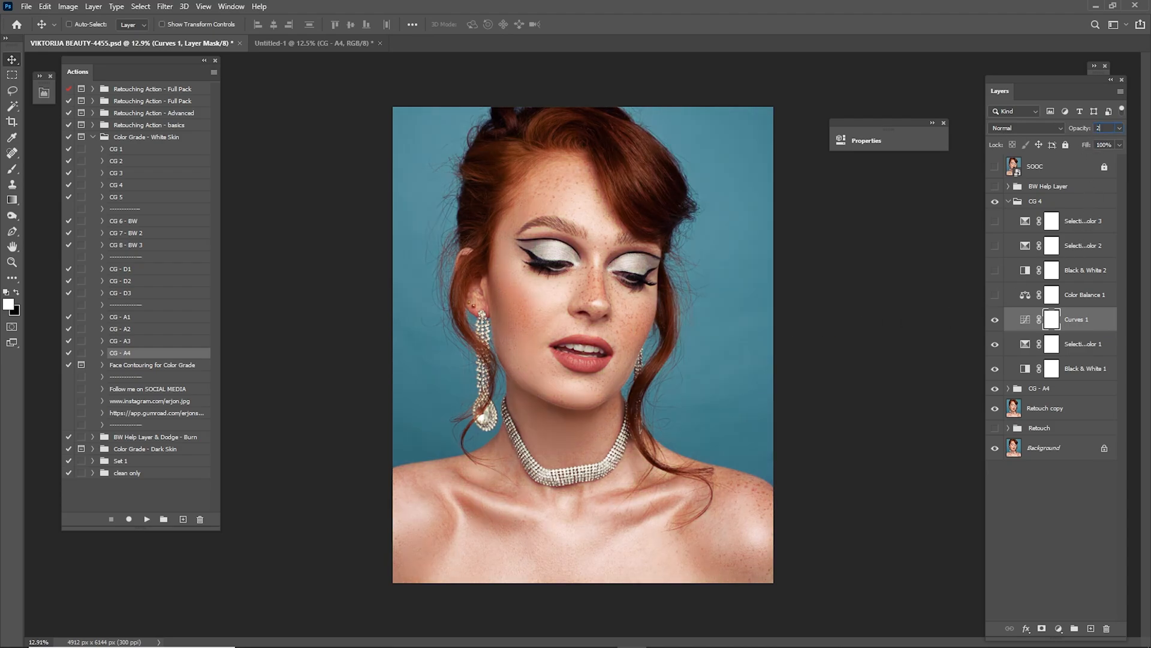
Show Color Balance 1 in the CG 4 group, preview it at 100% opacity, and bring the opacity down to 20%.
click(1046, 297)
click(996, 295)
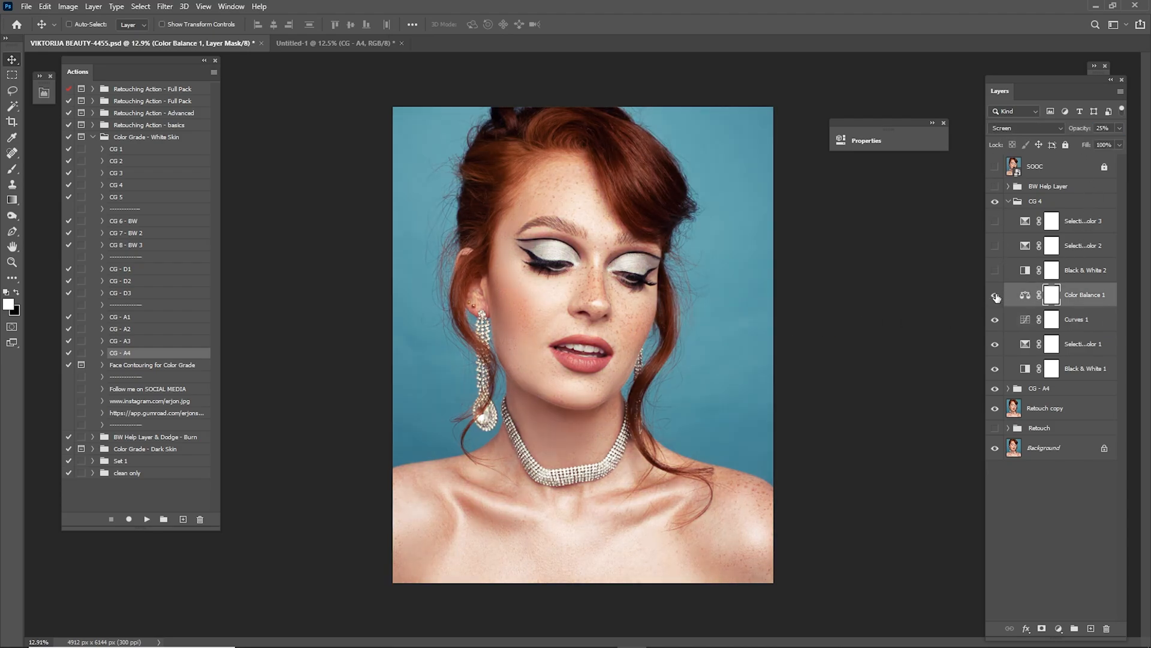
drag(1079, 130, 1150, 138)
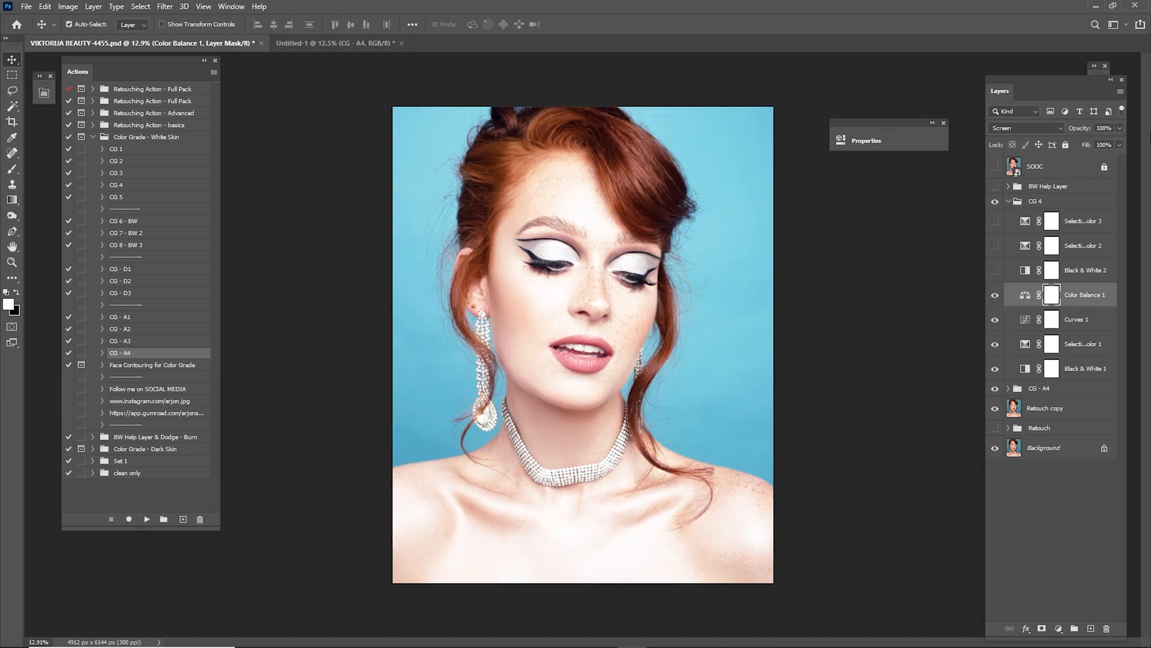
key(ctrl+z)
Show Black & White 2 in the CG 4 group, test it at 90% opacity, and delete the layer.
click(994, 270)
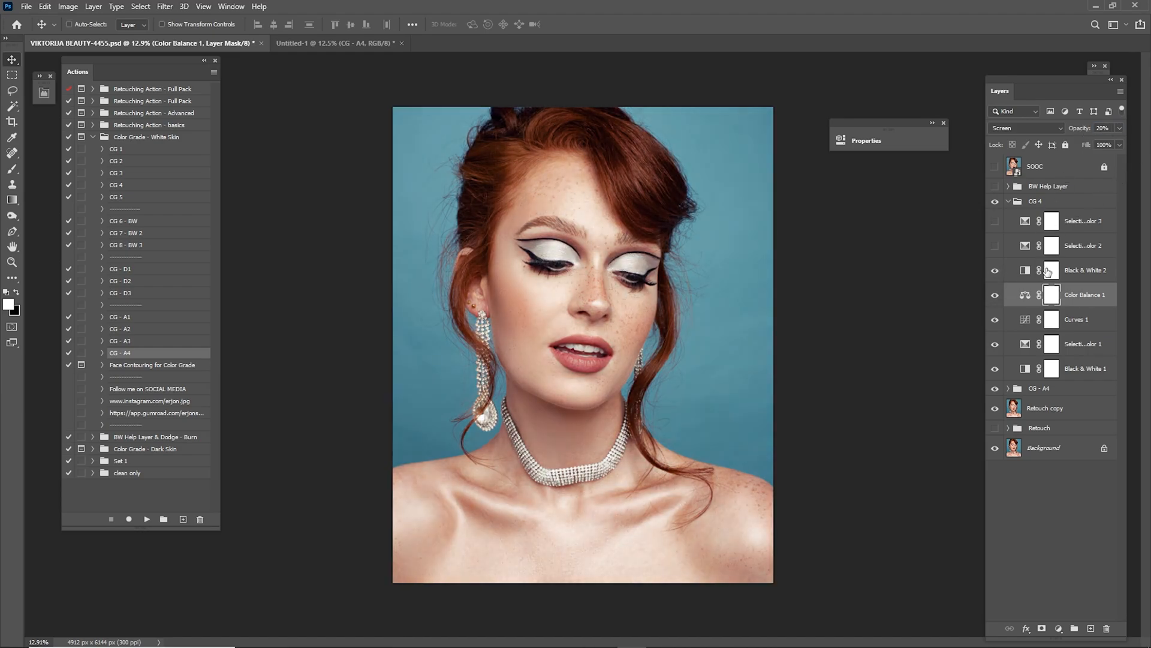
click(1052, 270)
click(995, 270)
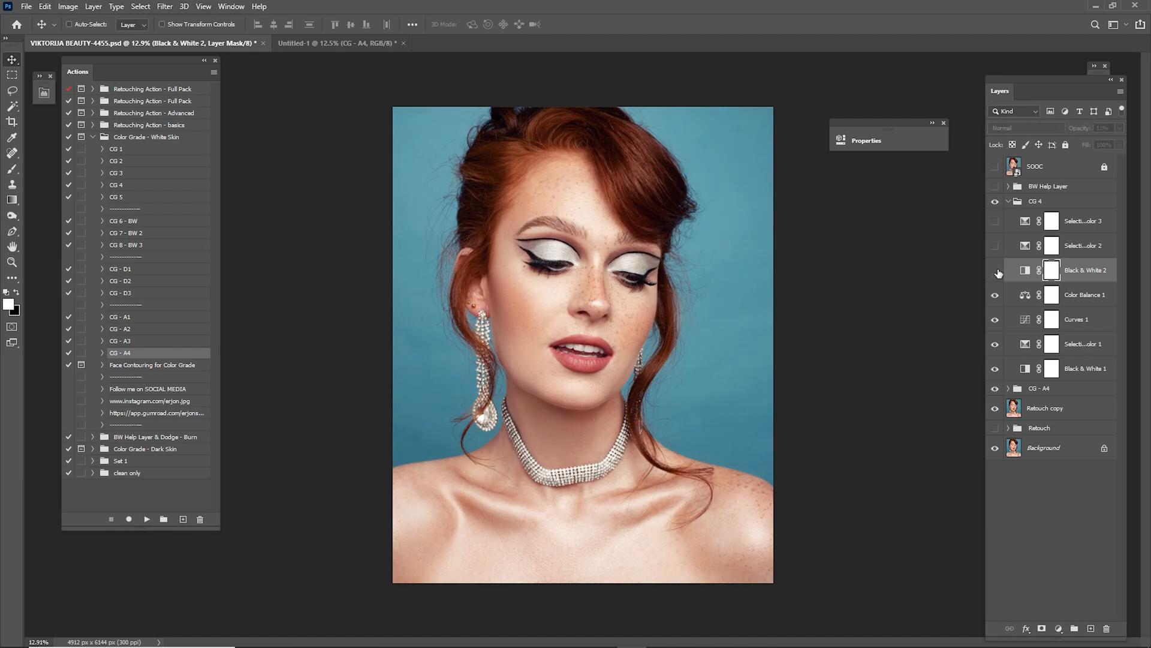
click(995, 270)
drag(1078, 128, 1124, 133)
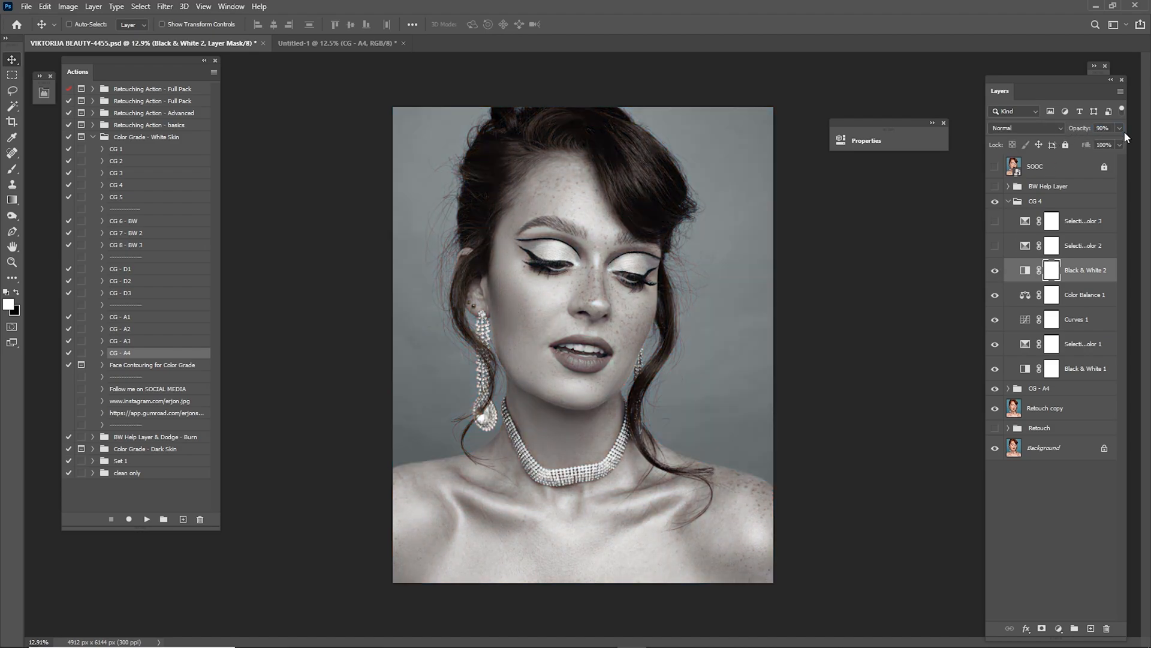
key(Delete)
Show Selective Color 2 in the CG 4 group and collapse the group.
click(995, 245)
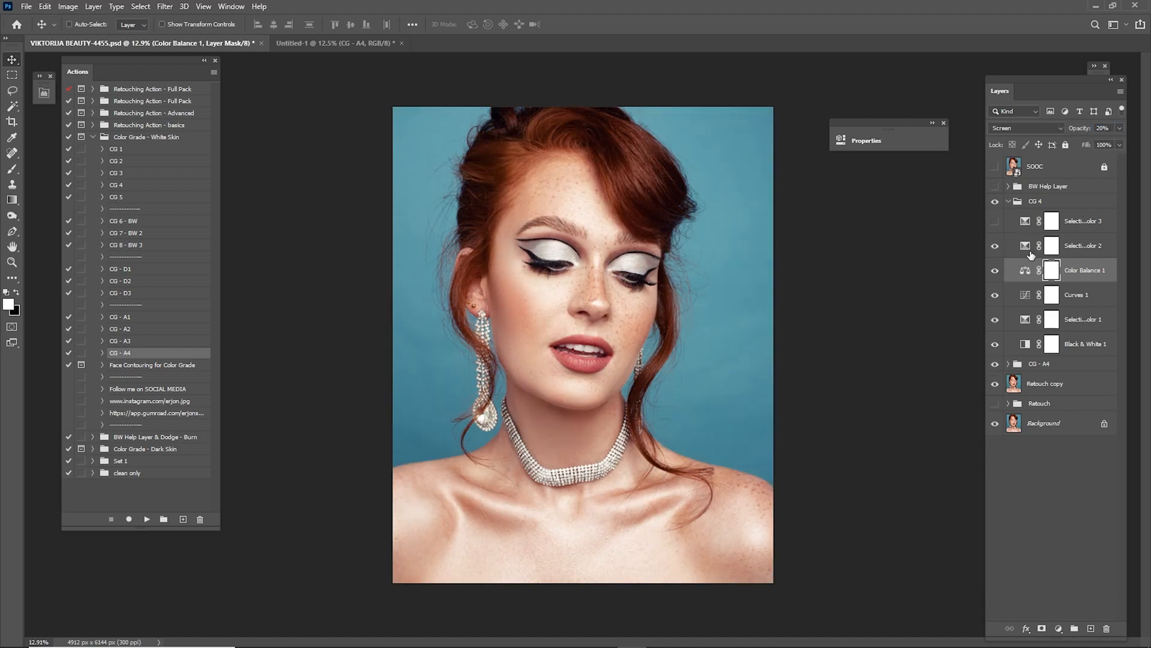
click(1043, 246)
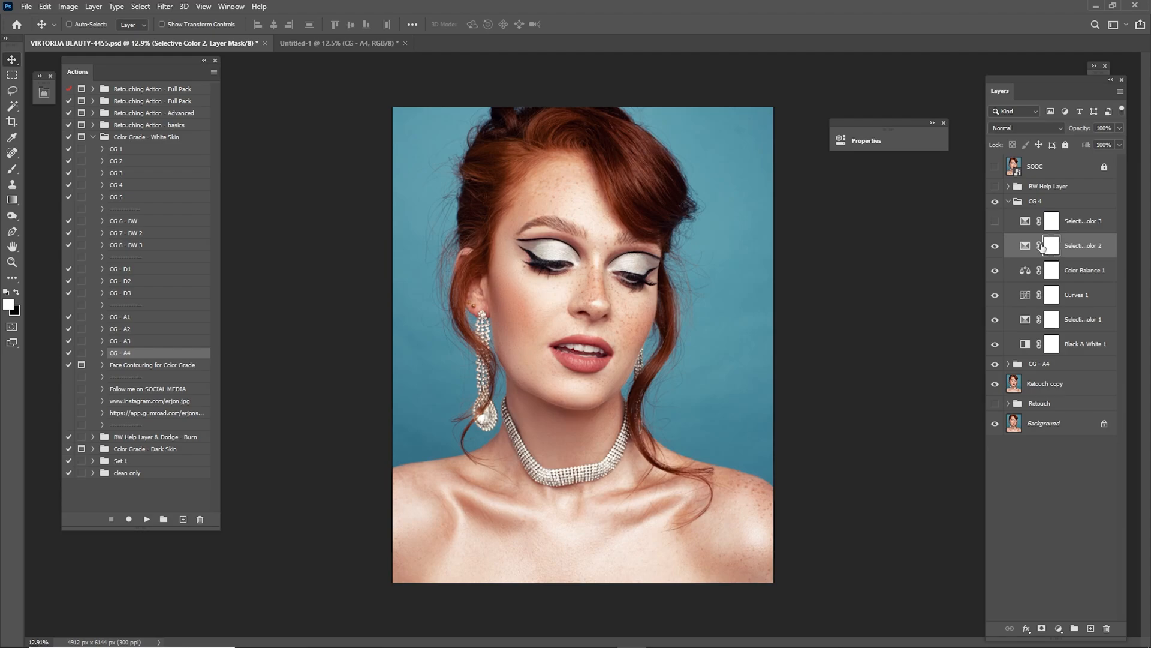
click(1009, 202)
Compare the portrait with and without the CG 4 grade, and hide the CG 4 and CG - A4 groups.
click(995, 208)
click(996, 208)
click(995, 202)
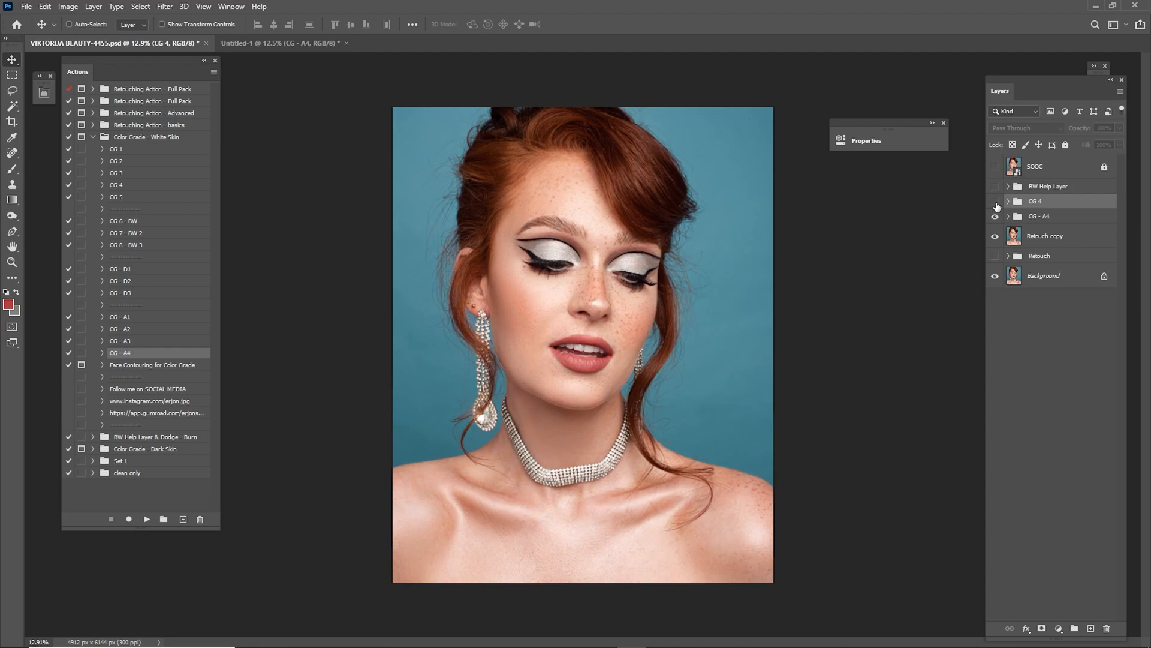
click(995, 202)
drag(995, 206, 995, 217)
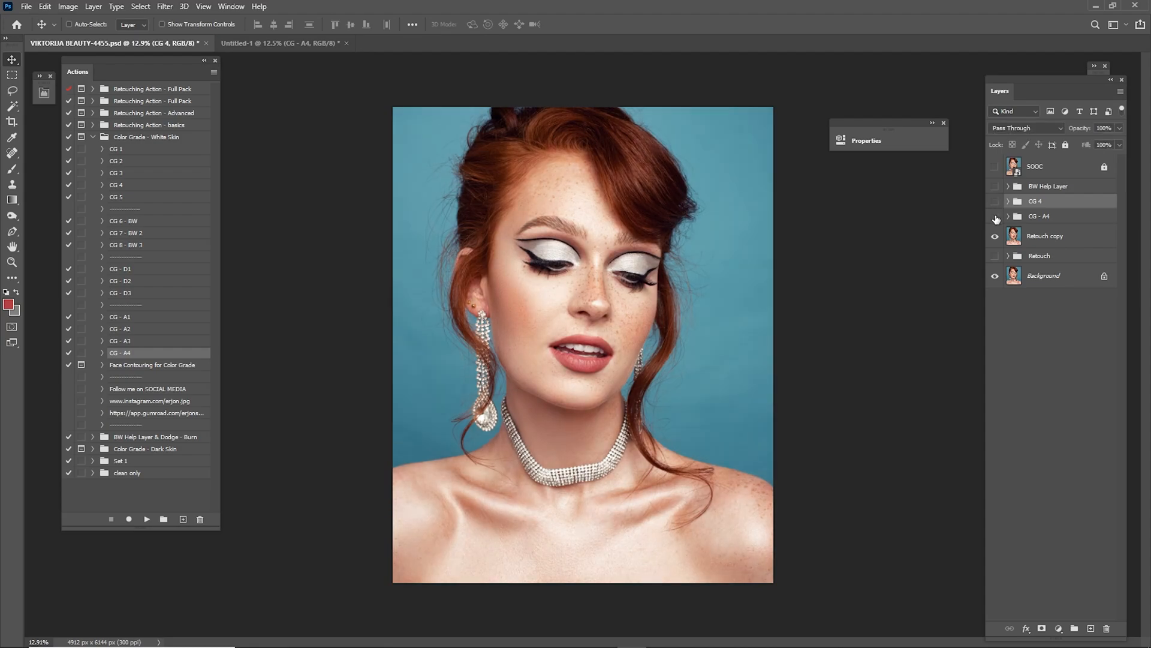
Add a Selective Color layer above Retouch copy and set Cyans to Cyan +37, Magenta +11, Yellow +6 and Black +7.
click(1040, 236)
click(1059, 628)
click(1073, 621)
click(757, 187)
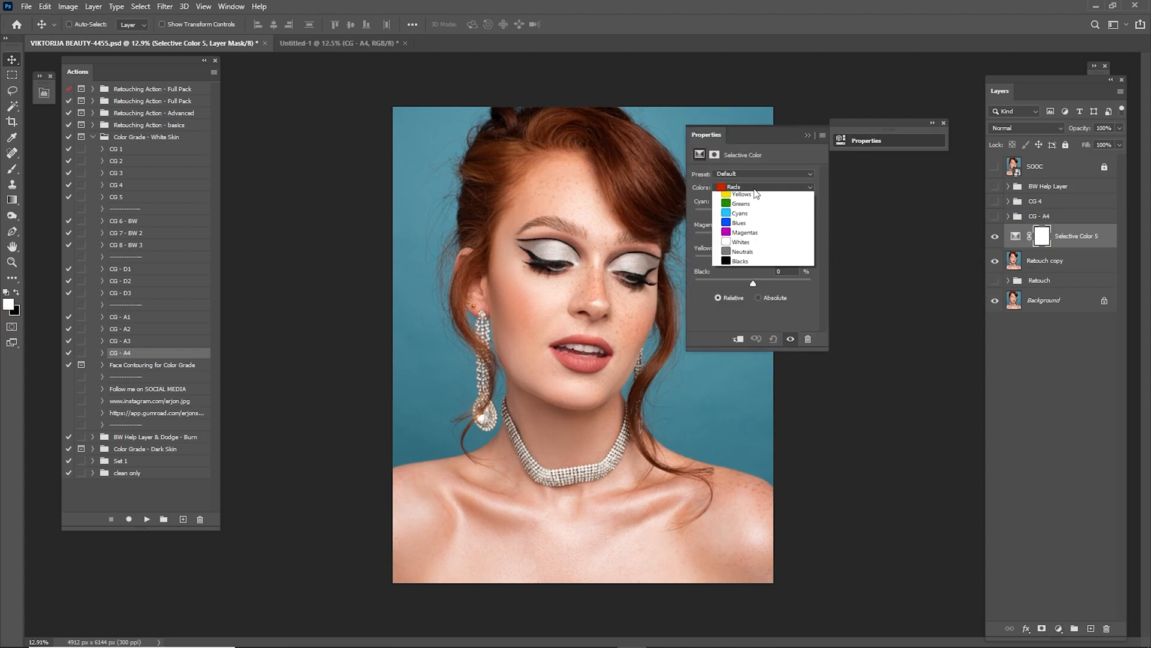
click(743, 213)
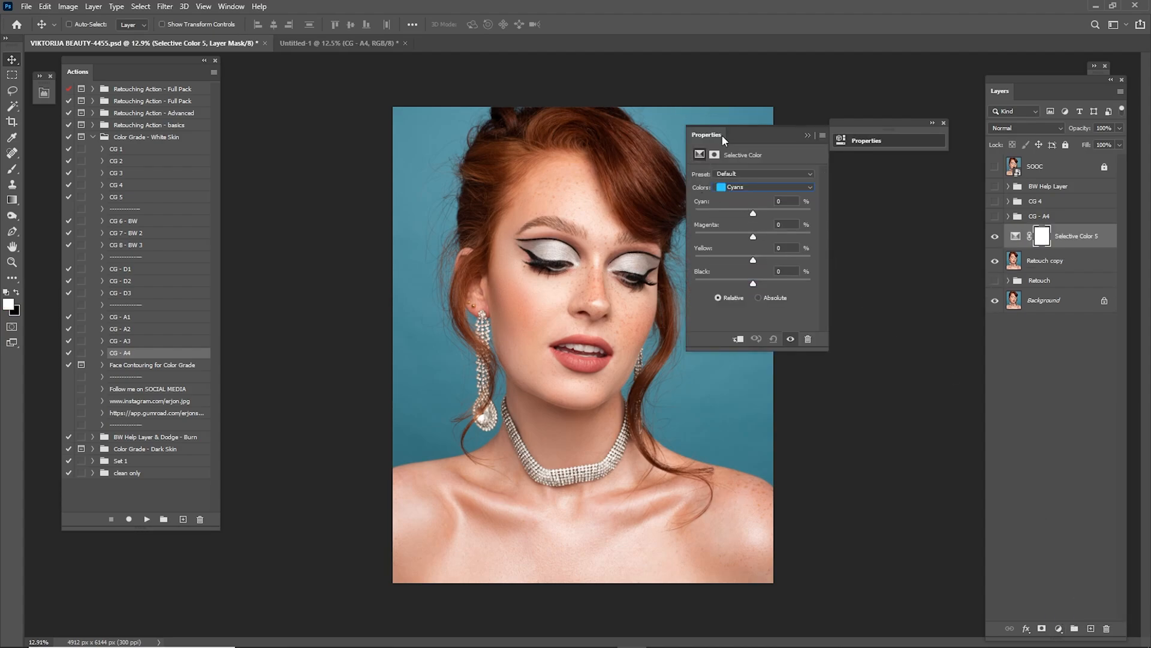
drag(754, 215, 757, 287)
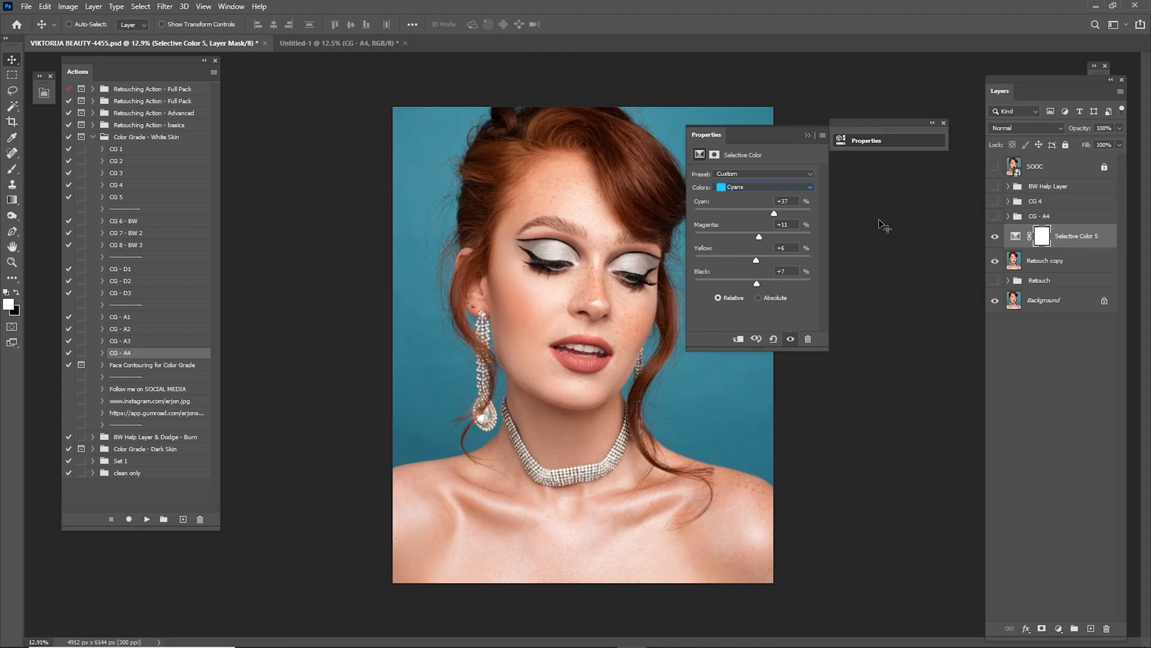
Add a second Selective Color layer above the first and adjust the Blues for the backdrop.
click(1059, 628)
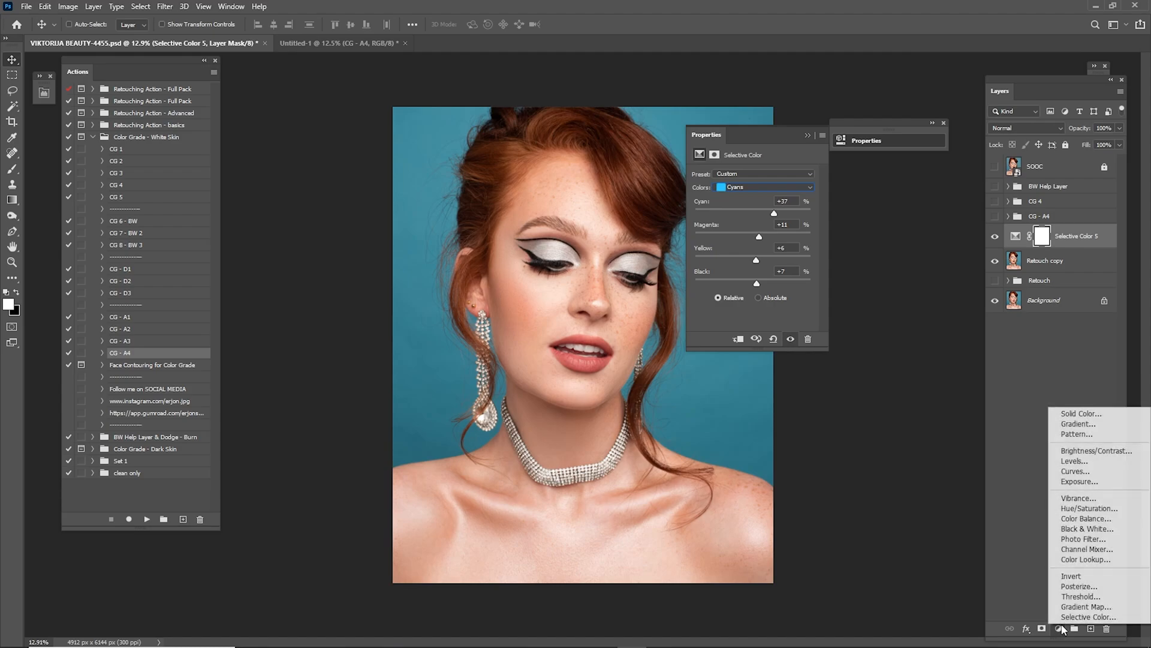
click(1086, 616)
click(722, 190)
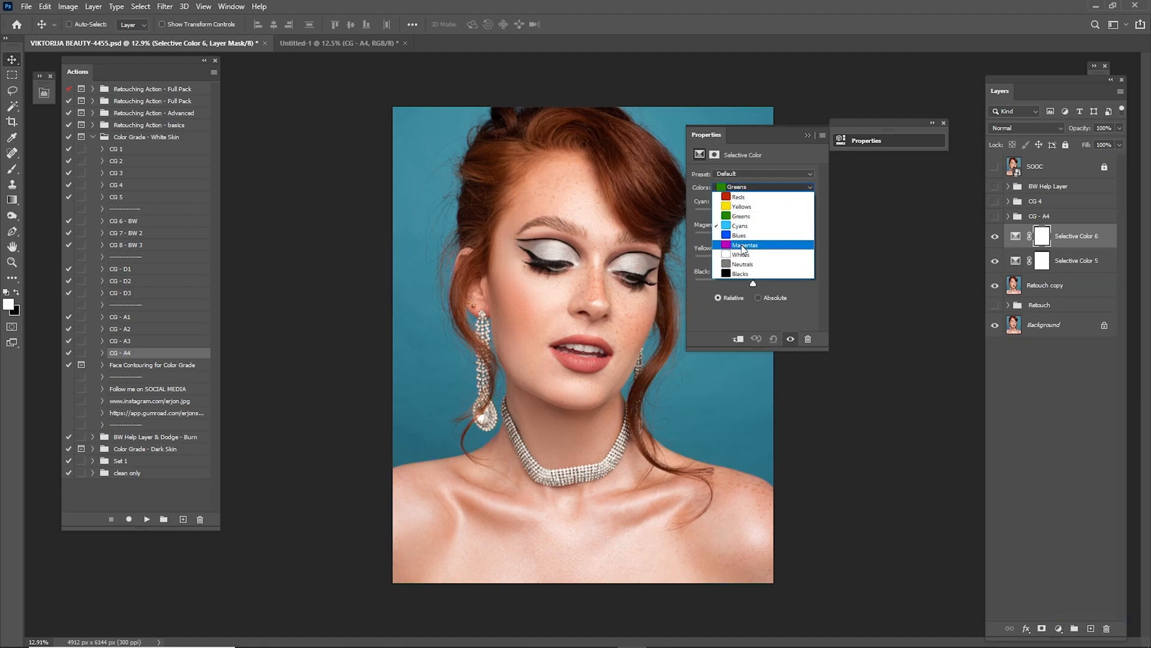
click(739, 235)
drag(762, 133, 882, 146)
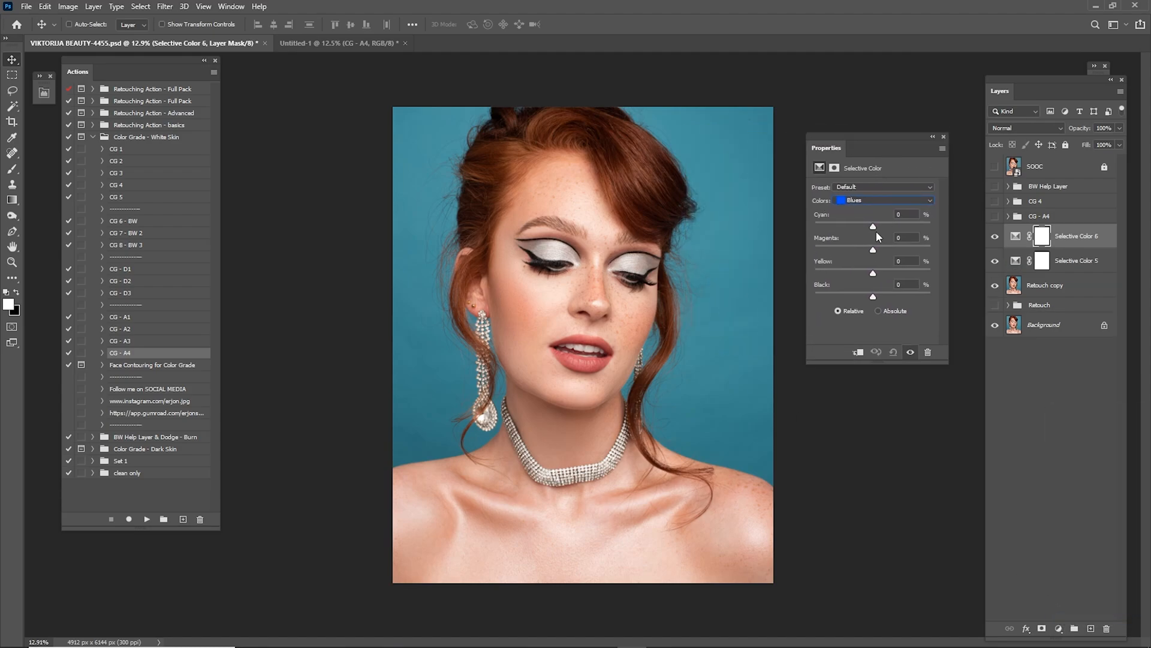
drag(876, 229, 876, 275)
click(932, 137)
Add a Hue/Saturation layer above the Selective Color layers and raise the Blues saturation to +30.
click(1059, 627)
click(1080, 512)
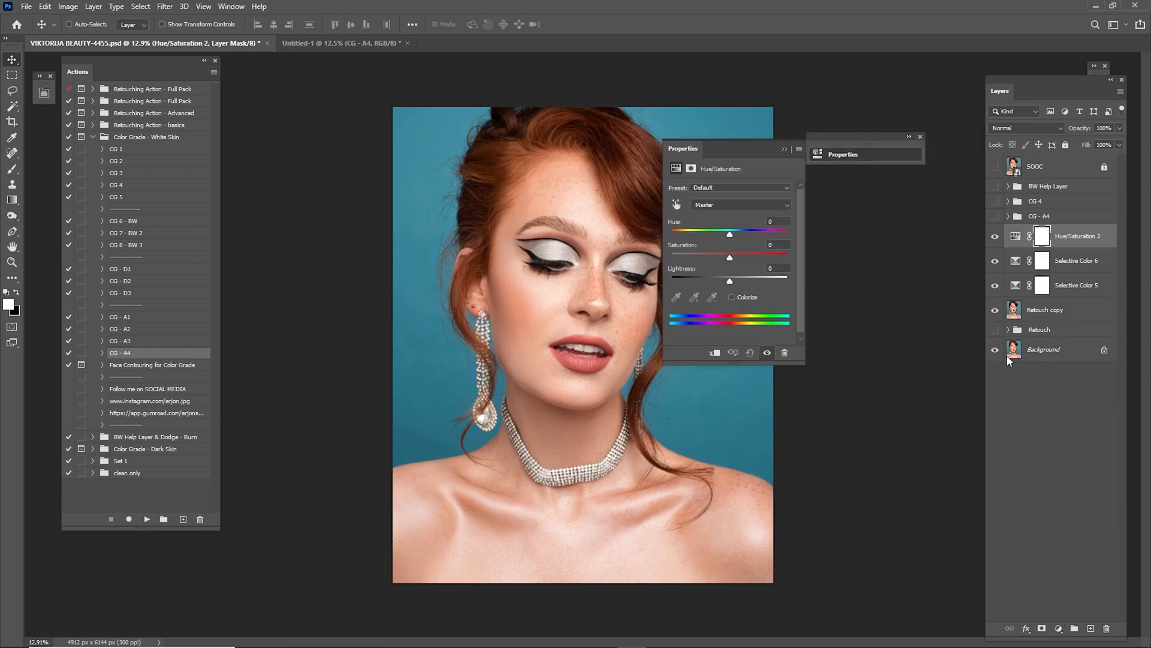
click(740, 205)
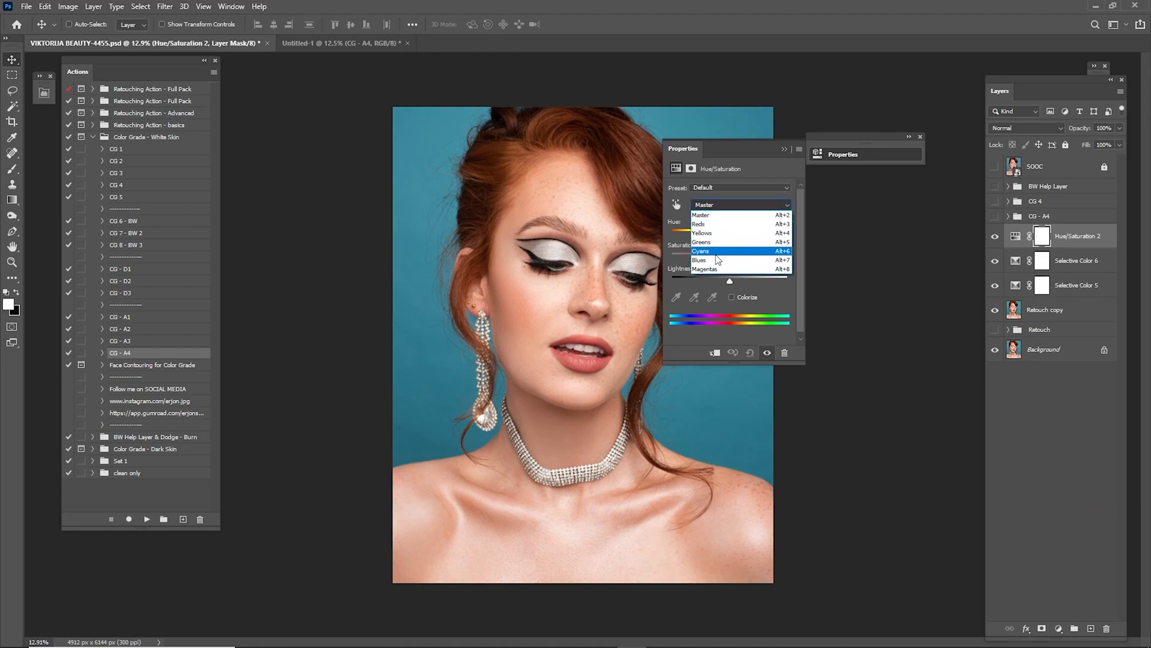
click(733, 261)
drag(733, 259, 740, 258)
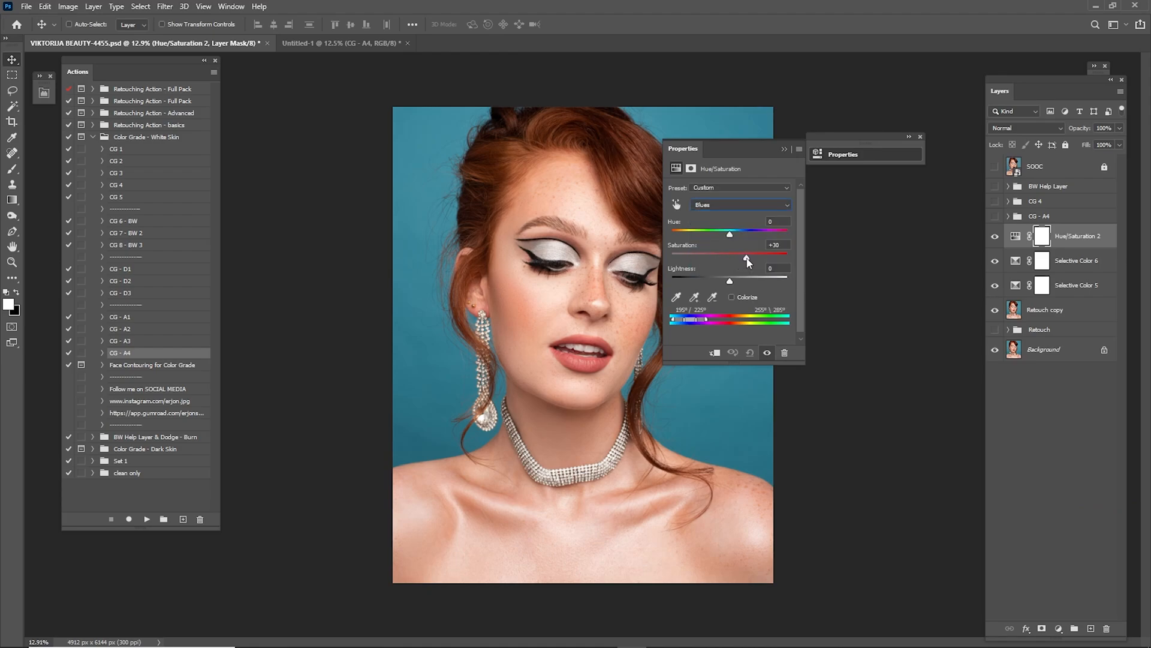
Set the Cyans saturation to +32 in the Hue/Saturation layer and close its settings.
click(711, 203)
click(723, 252)
drag(728, 255, 749, 262)
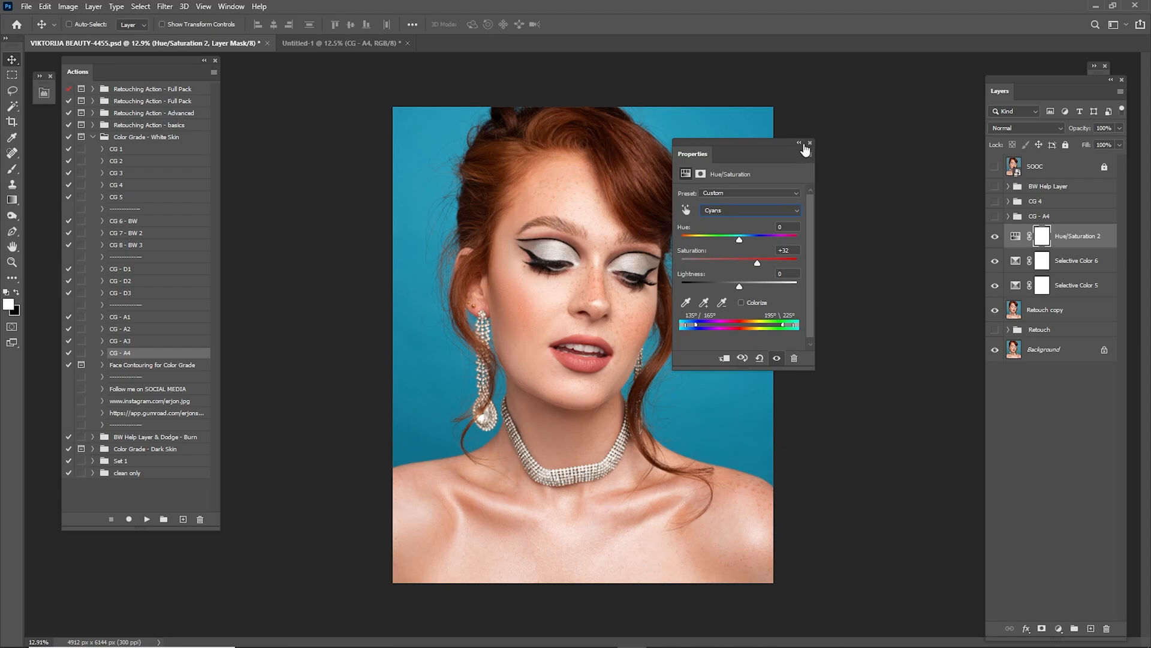
click(797, 143)
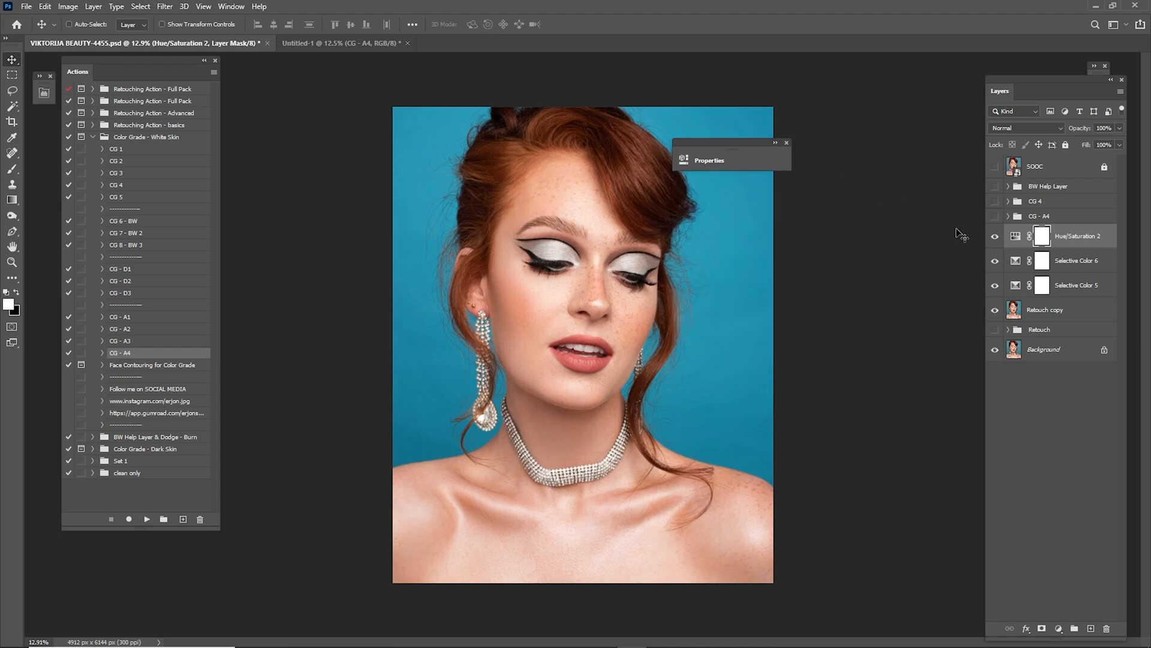
click(786, 142)
Compare the backdrop color with and without the Hue/Saturation layer.
click(993, 243)
click(994, 242)
click(994, 243)
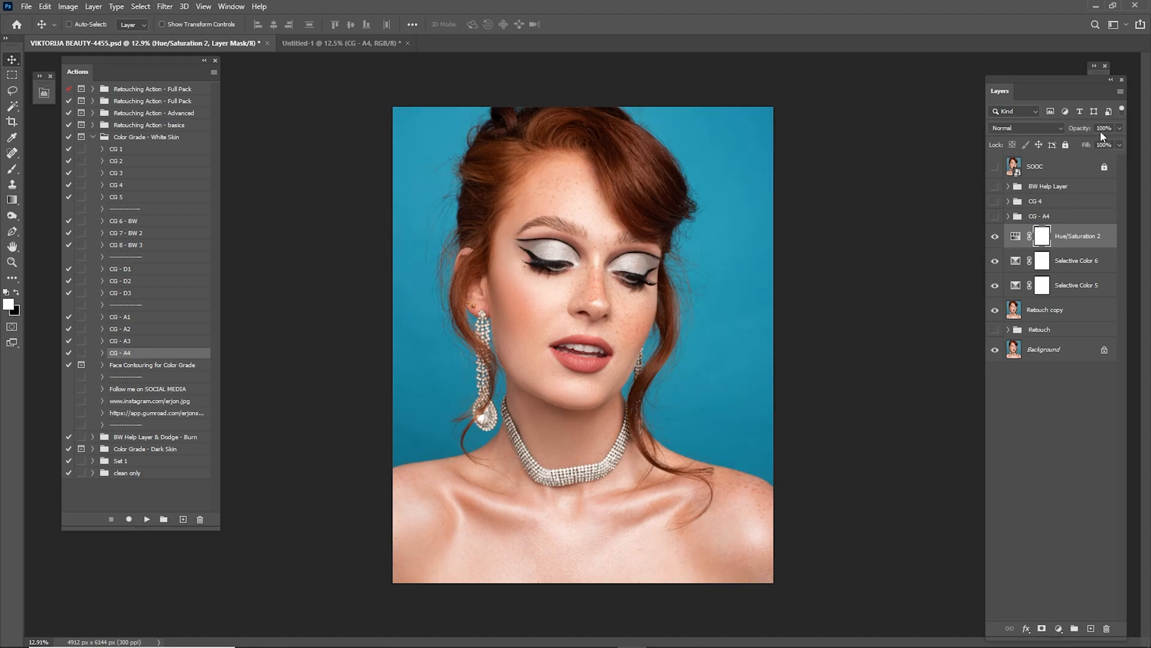
Show the CG - A4 and CG 4 groups again over the backdrop adjustments, and select CG 4.
click(1046, 216)
click(995, 215)
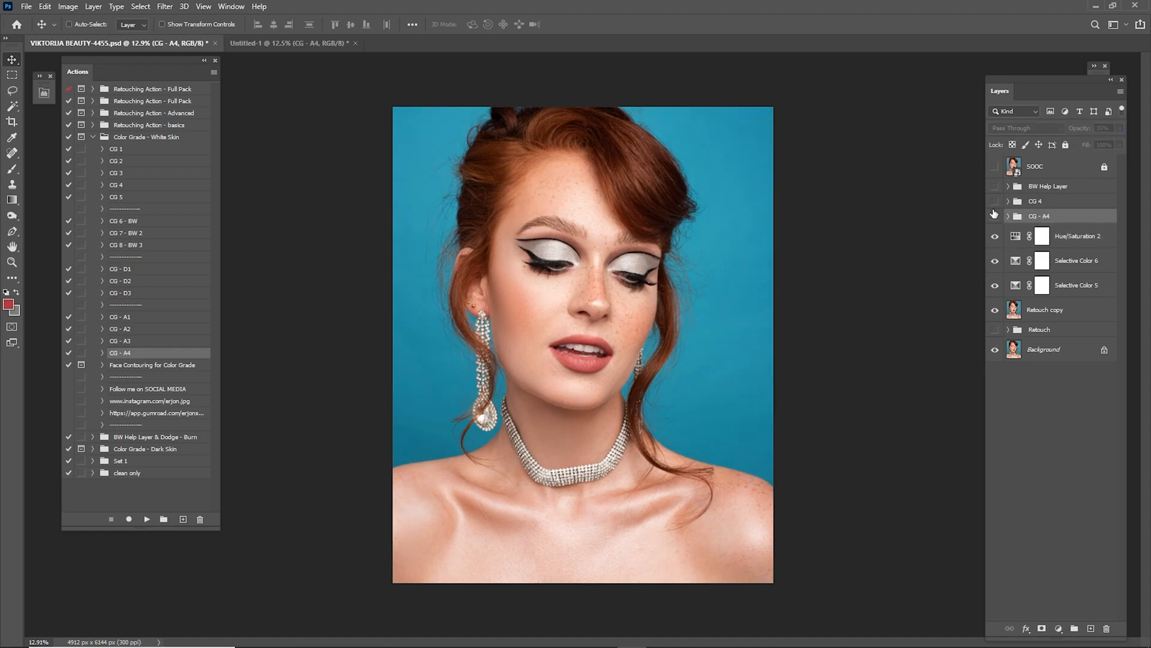
click(995, 202)
click(1037, 202)
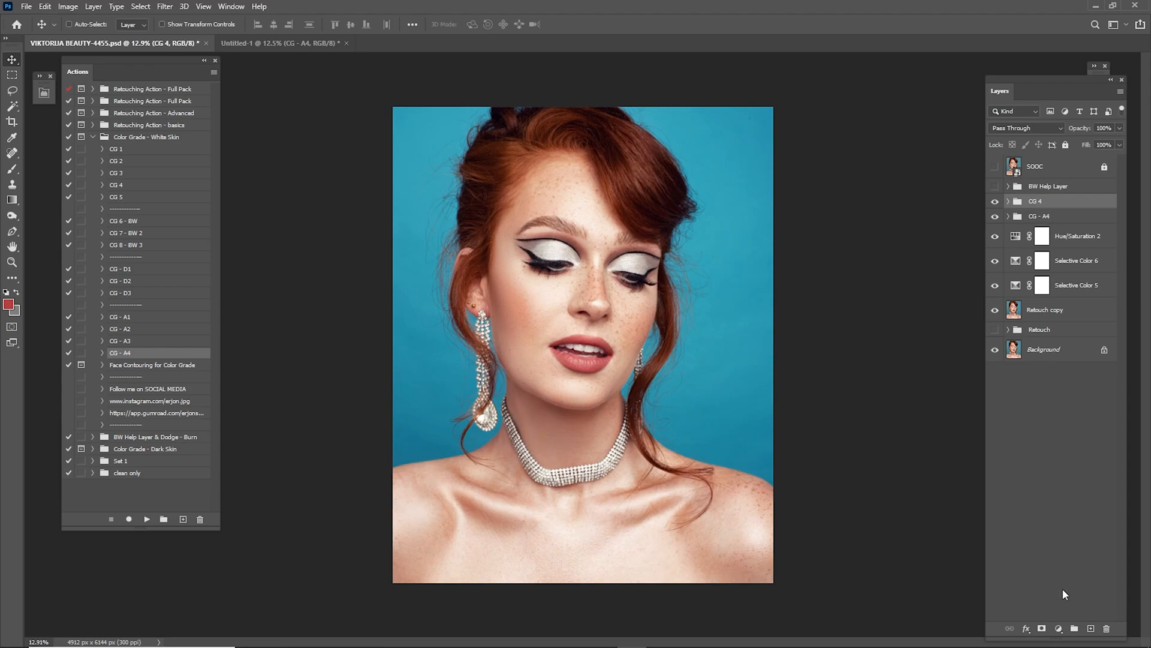
Add a Color Balance adjustment layer above the CG 4 group and duplicate it.
click(1054, 630)
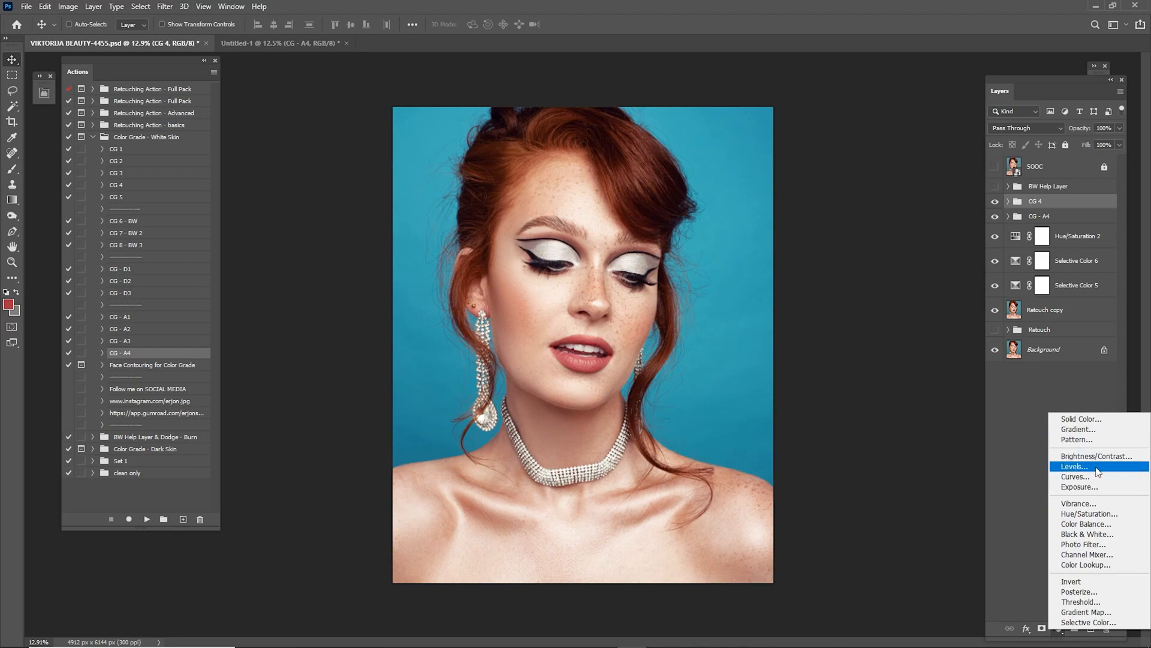
click(1100, 526)
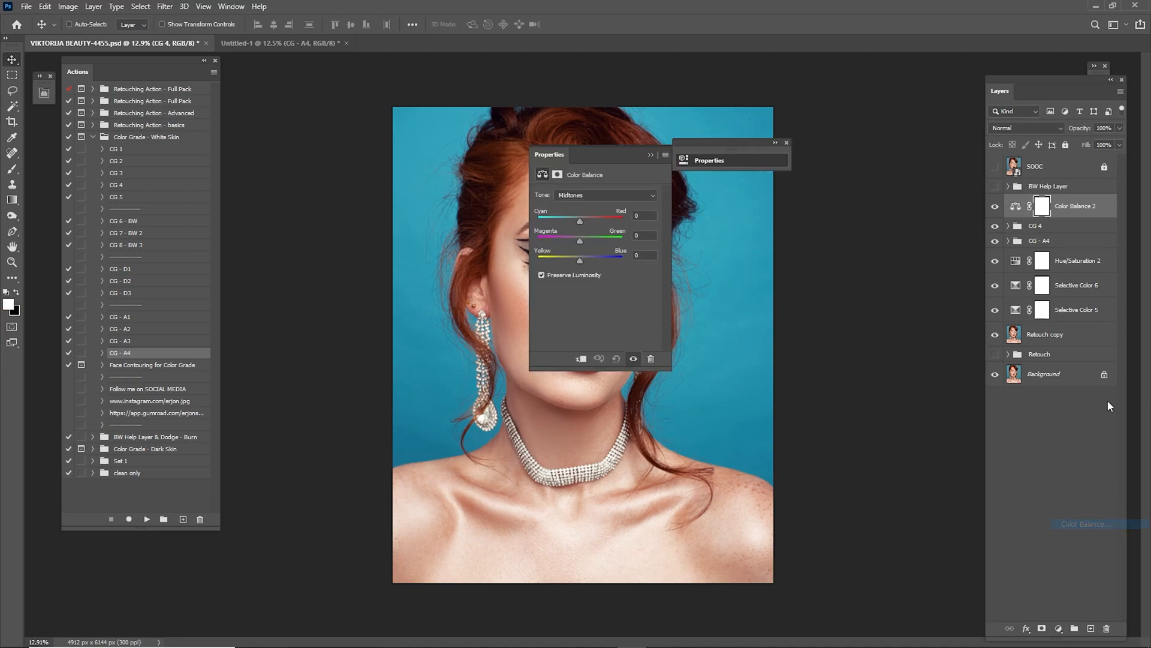
drag(1075, 216, 1091, 628)
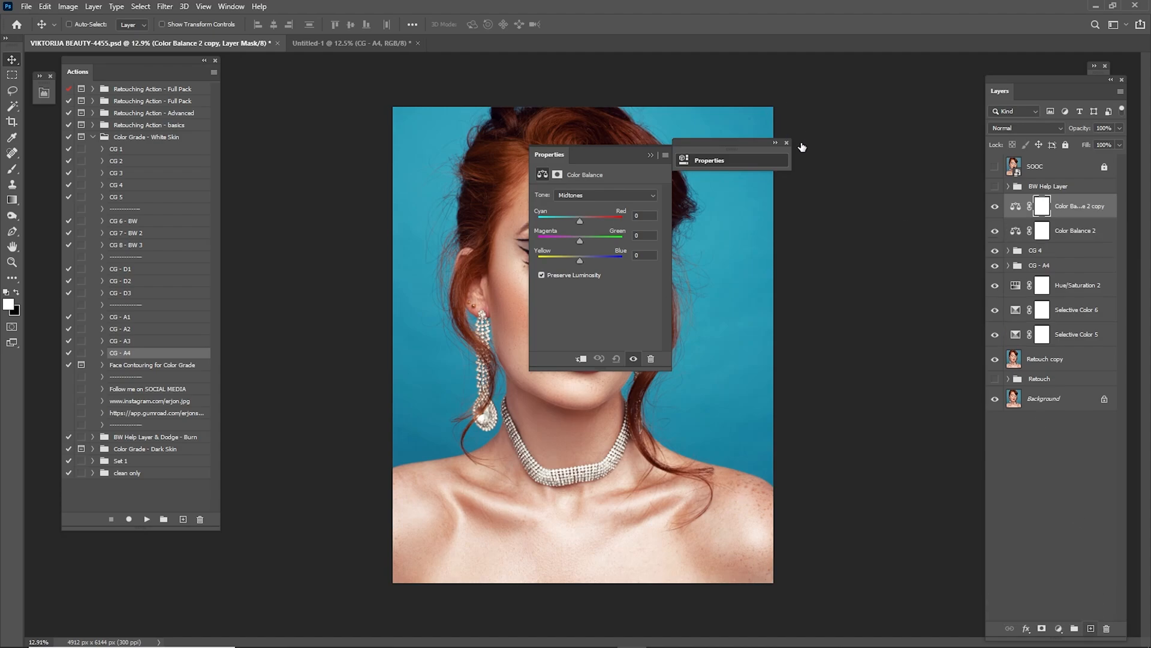
Set the blend mode of the lower Color Balance layer to Soft Light.
click(1103, 232)
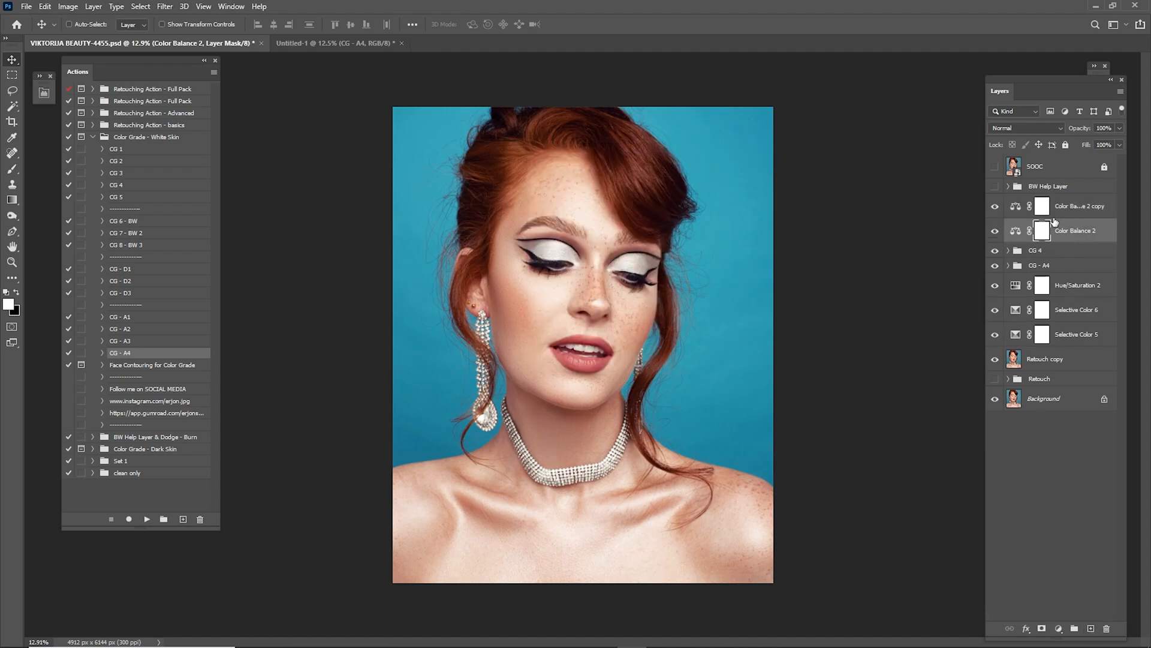
click(1044, 129)
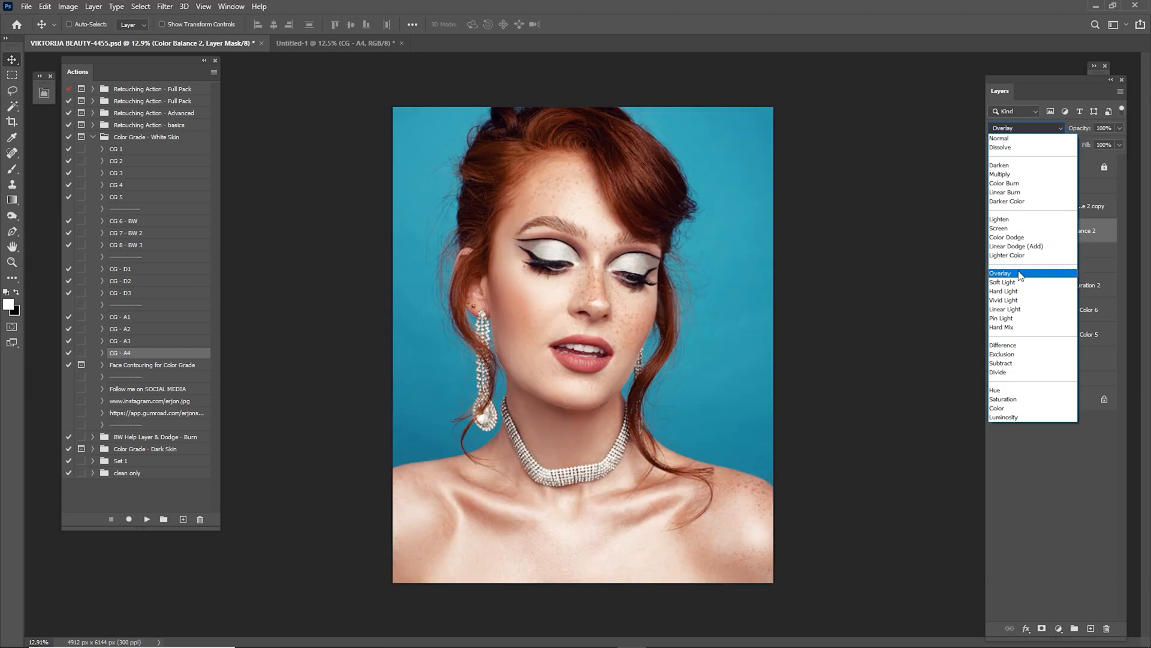
click(1017, 280)
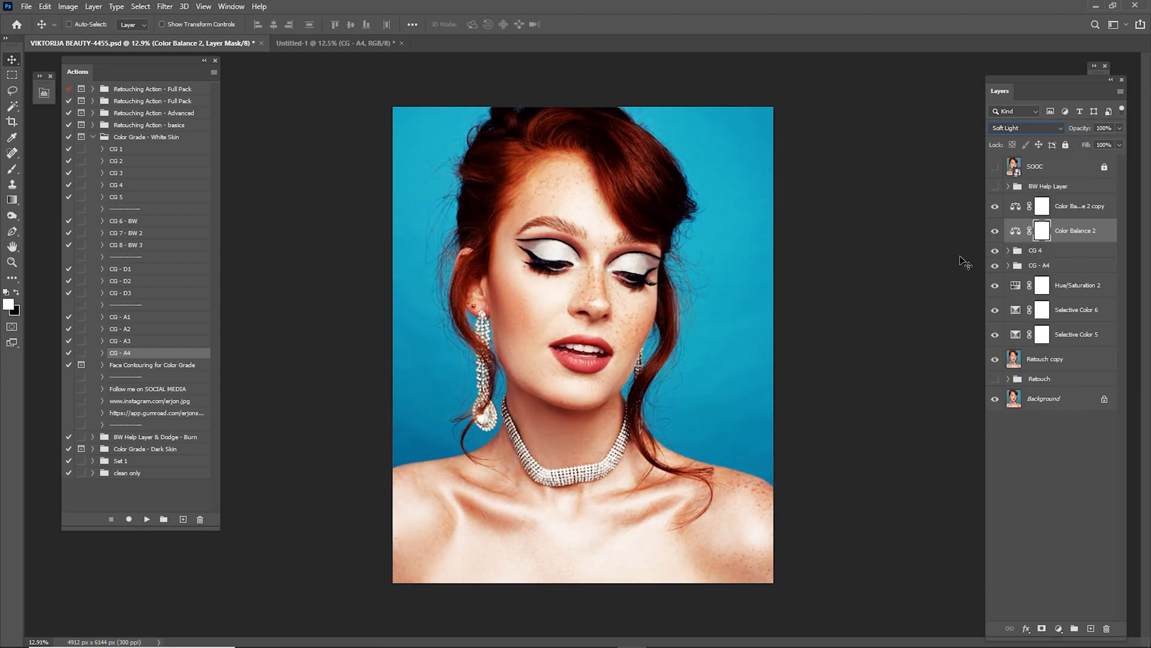
Shift the lower Color Balance layer's midtones toward yellow and slightly toward red, and reduce the layer's opacity to 12%.
double_click(1014, 233)
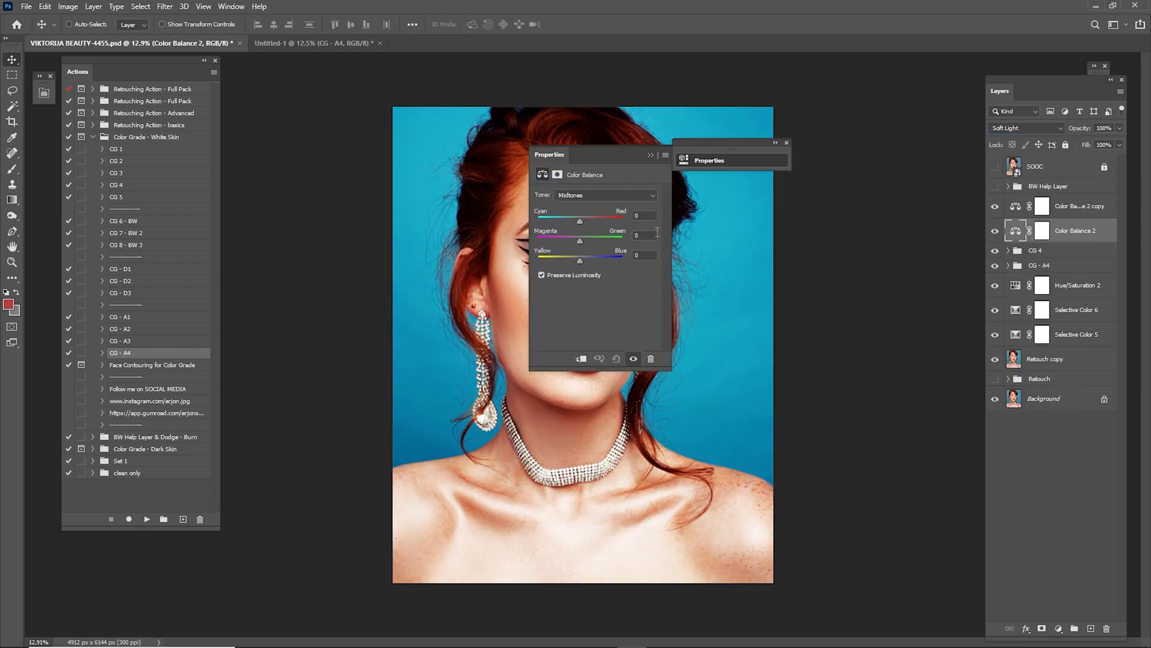
drag(602, 154, 847, 123)
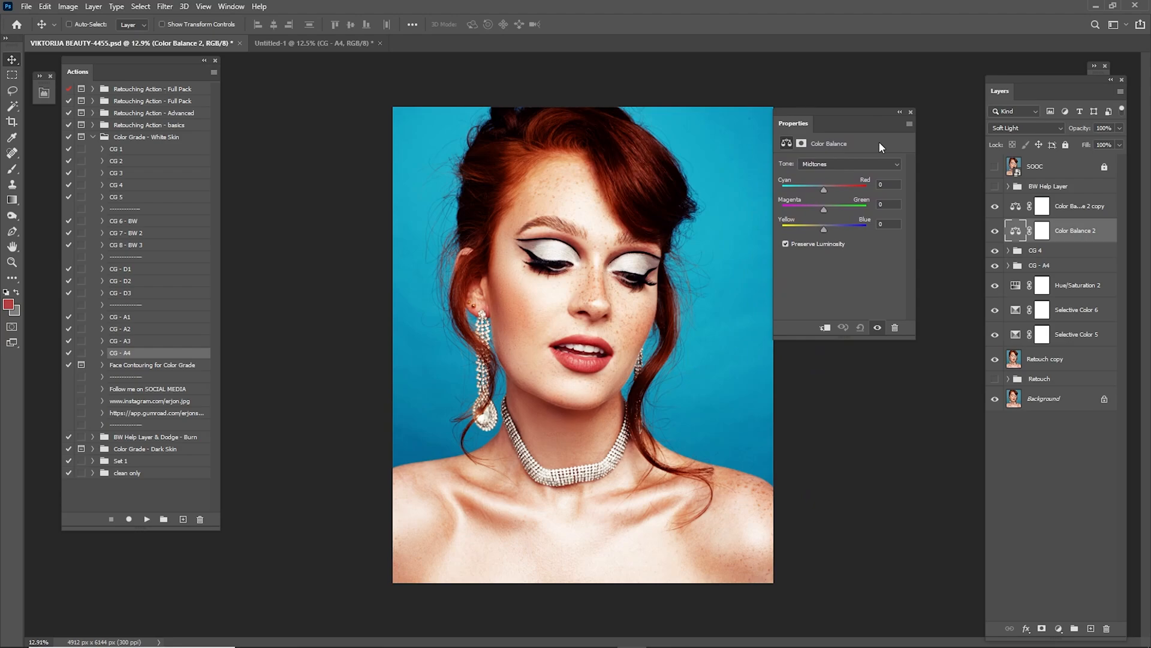
drag(822, 229, 807, 232)
drag(826, 190, 830, 192)
click(899, 113)
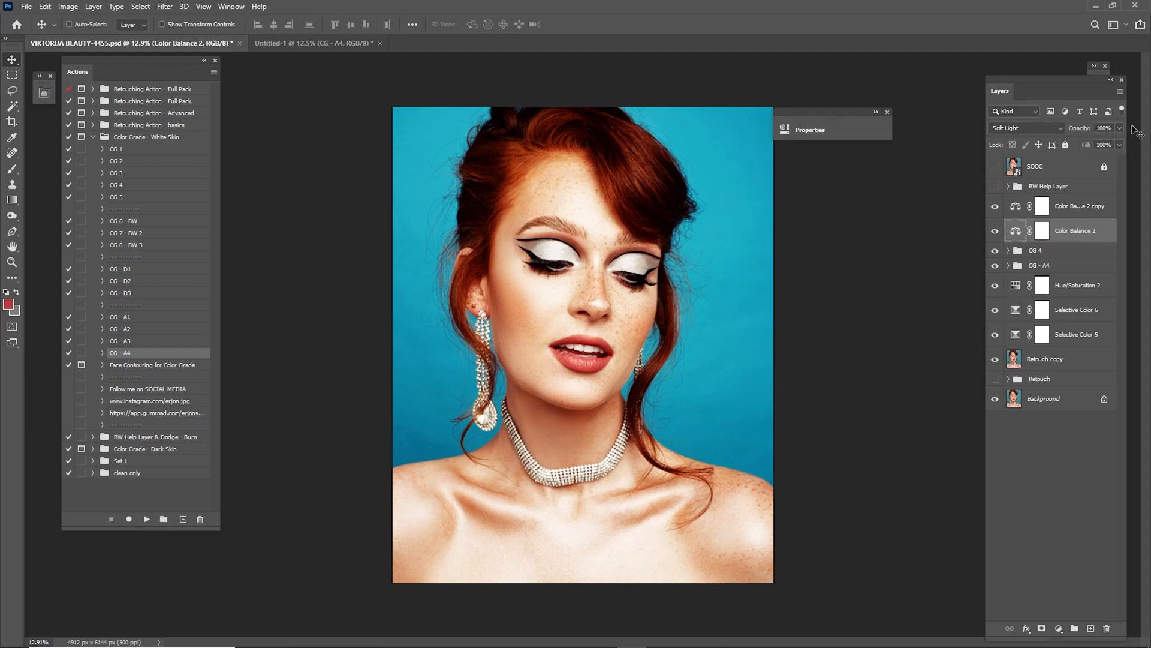
click(1112, 127)
text(1)
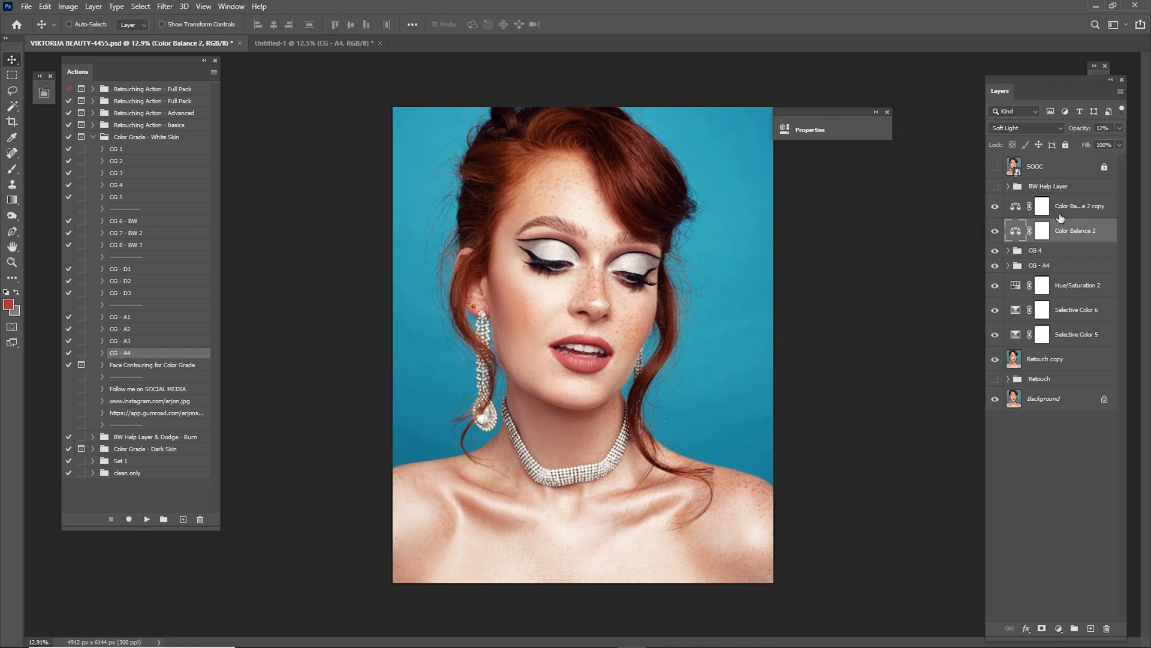
In the duplicate Color Balance layer, set the Highlights yellow-blue balance to -17 and shift them slightly toward red.
click(1068, 209)
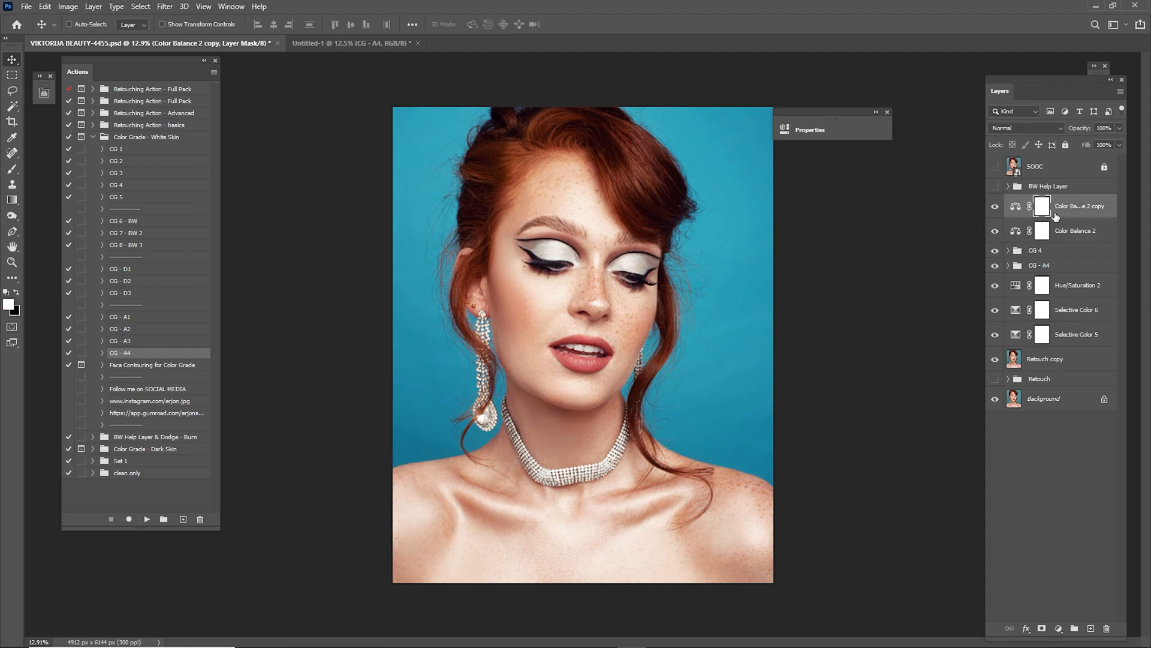
double_click(1013, 207)
drag(712, 128, 815, 128)
click(800, 165)
click(792, 193)
drag(784, 227, 776, 232)
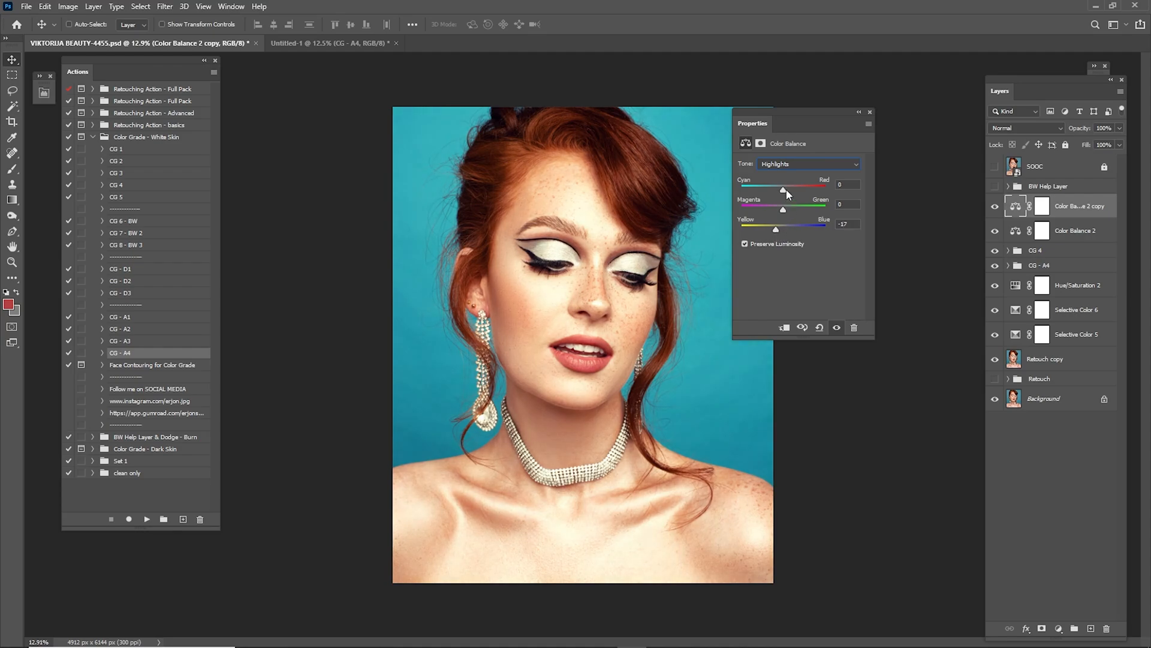
drag(786, 188, 788, 192)
click(859, 113)
Compare the portrait with and without the duplicate Color Balance layer and set that layer's opacity to 25%.
click(994, 210)
click(994, 210)
click(994, 210)
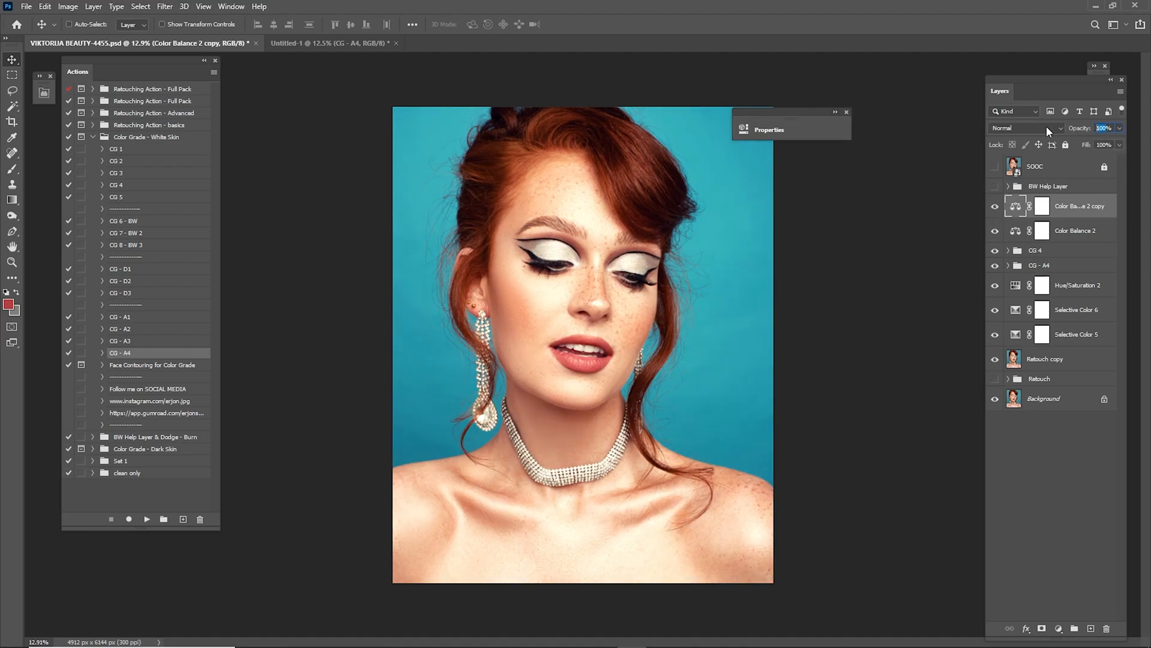
text(25)
key(Return)
Add a Photo Filter layer on top of the grade using Warming Filter (85) at 45% density.
click(1058, 628)
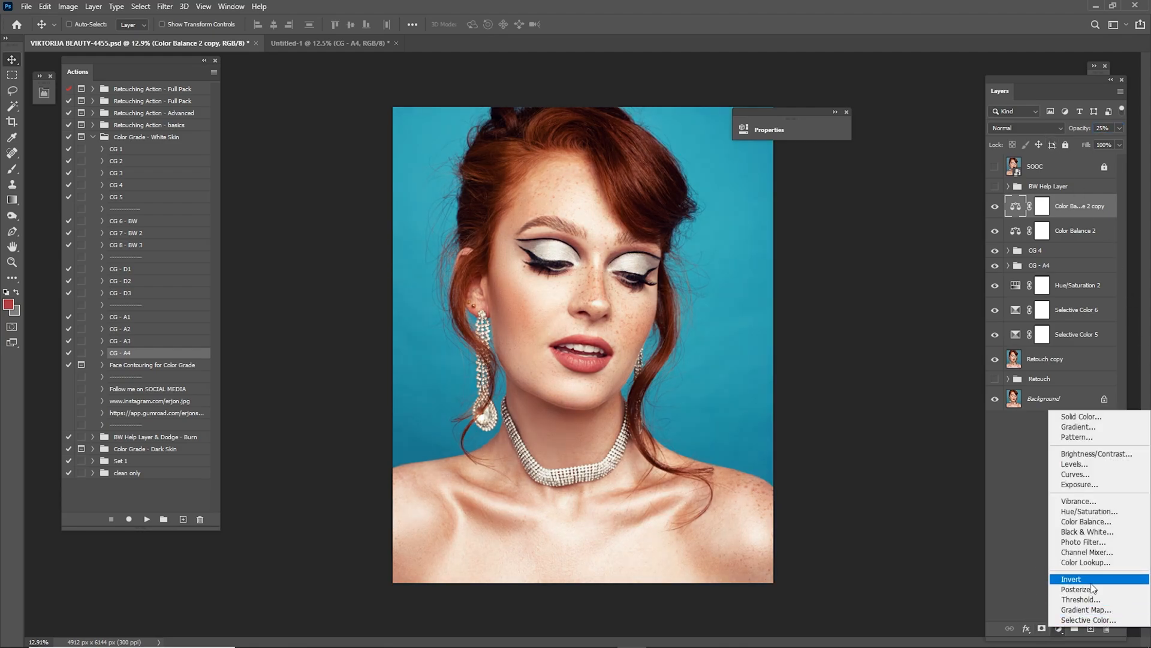
click(1101, 542)
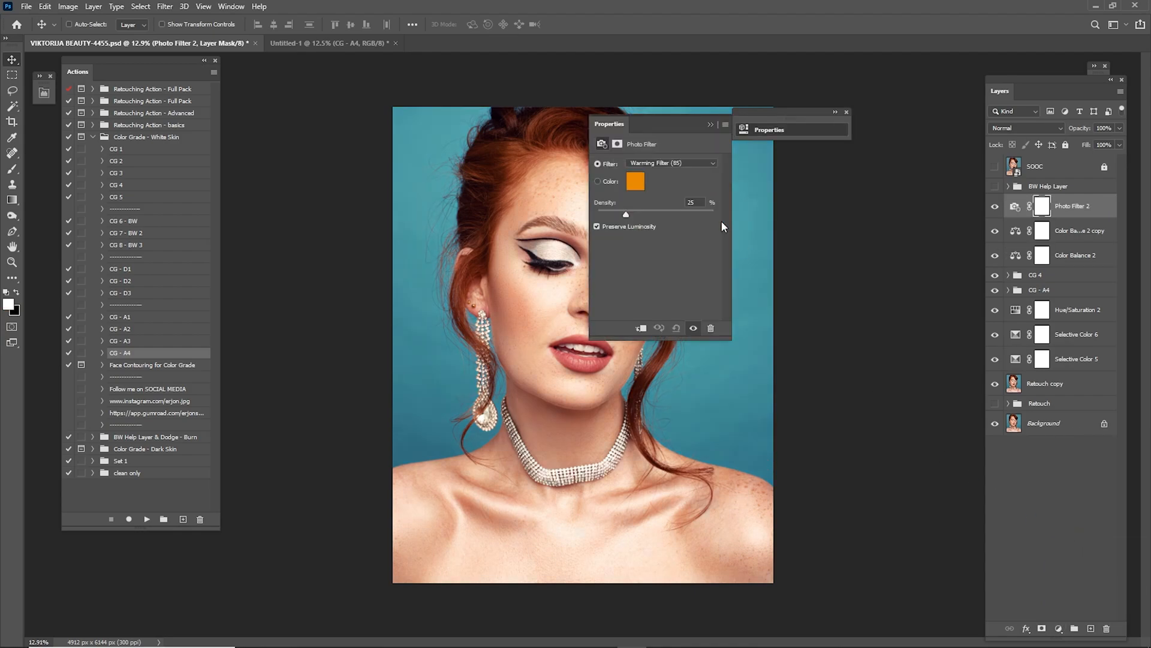
drag(665, 124, 851, 107)
drag(812, 198, 836, 202)
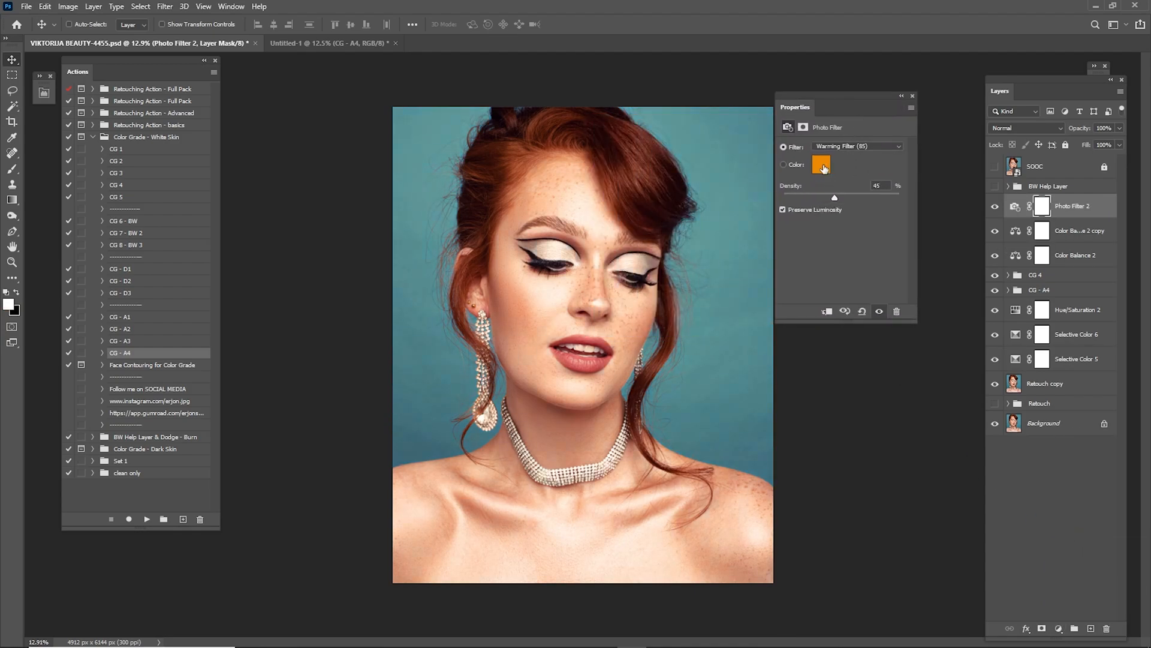
Set the Photo Filter layer's blend mode to Color and its opacity to 10%, and collapse its settings.
click(1042, 129)
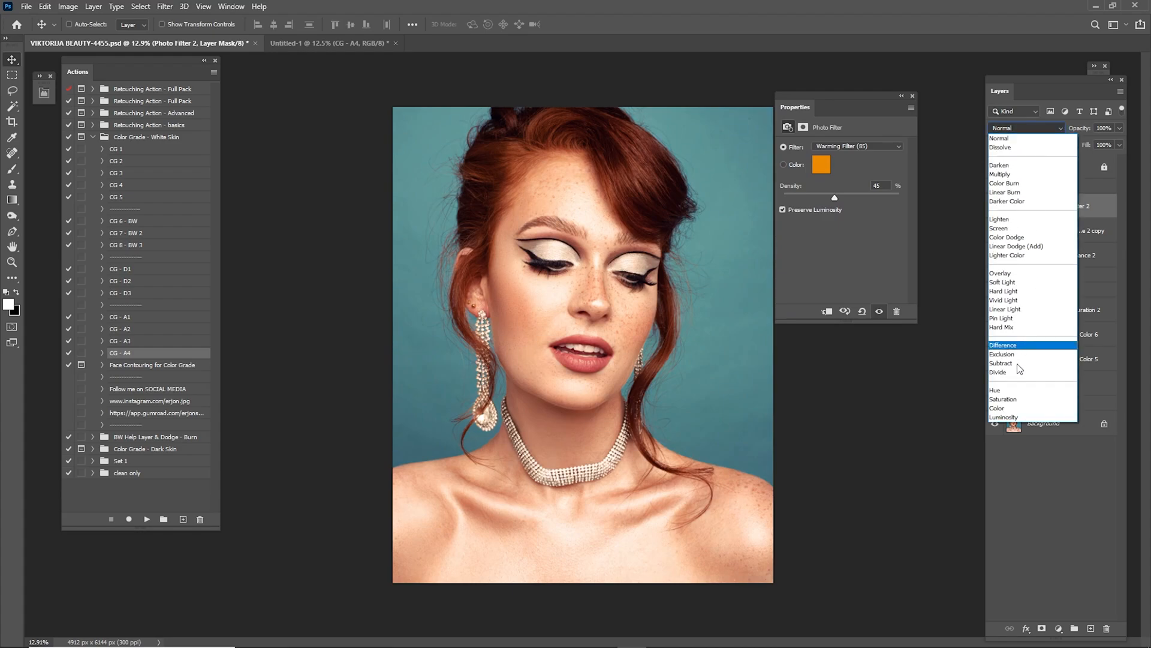
click(1003, 410)
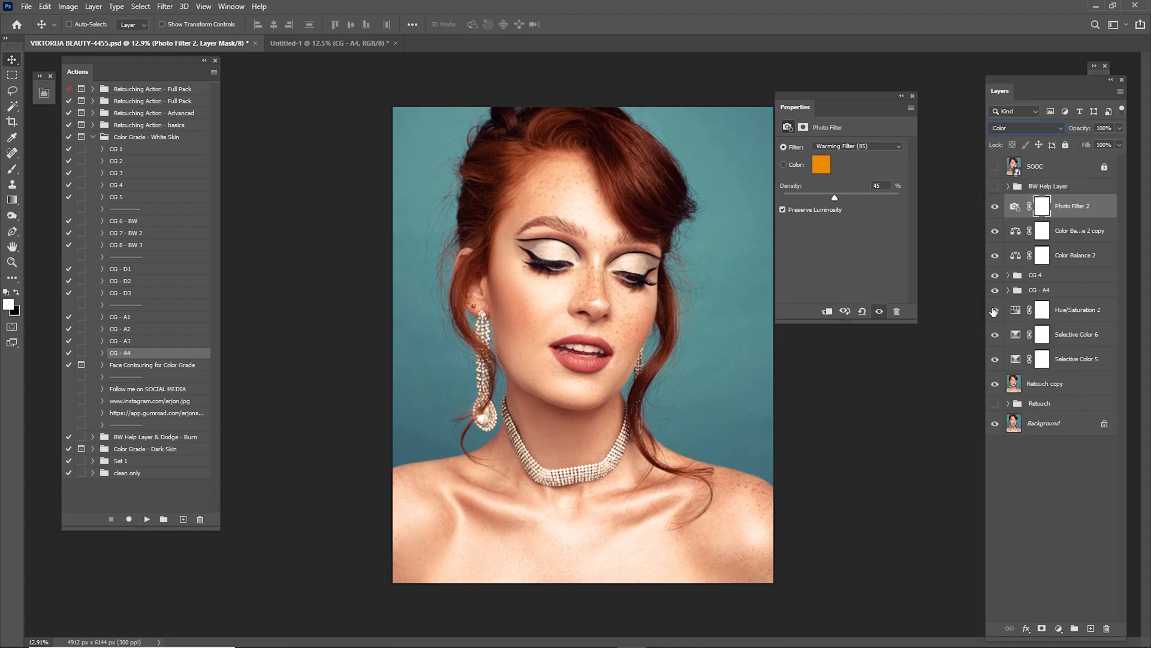
click(1013, 130)
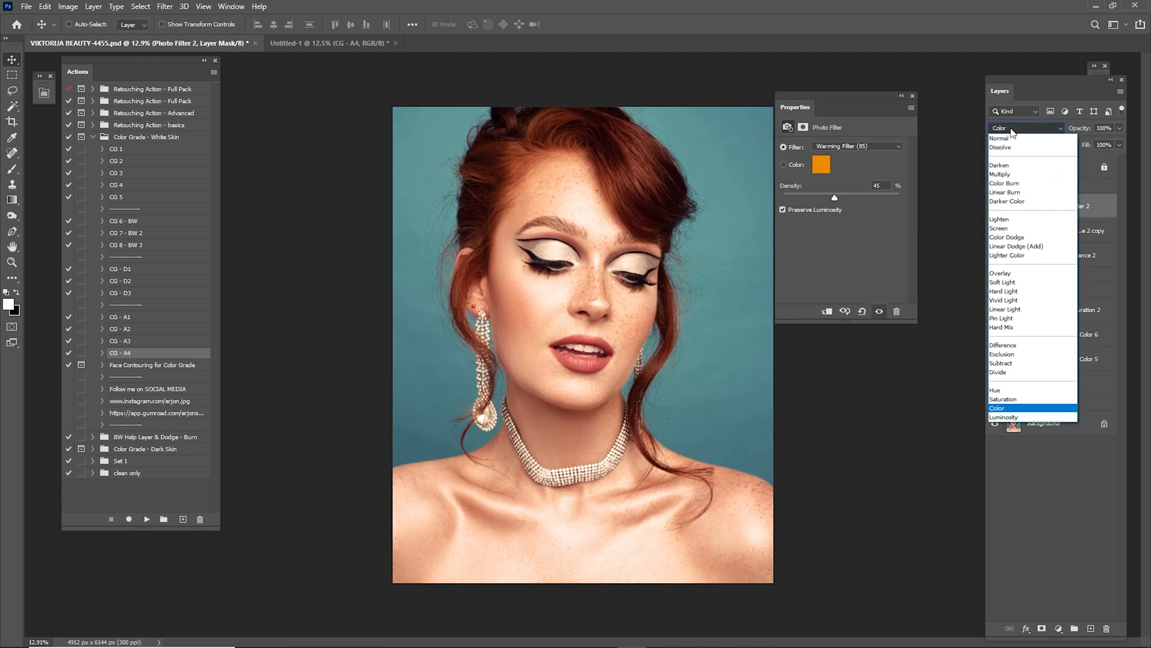
click(1004, 409)
click(1106, 127)
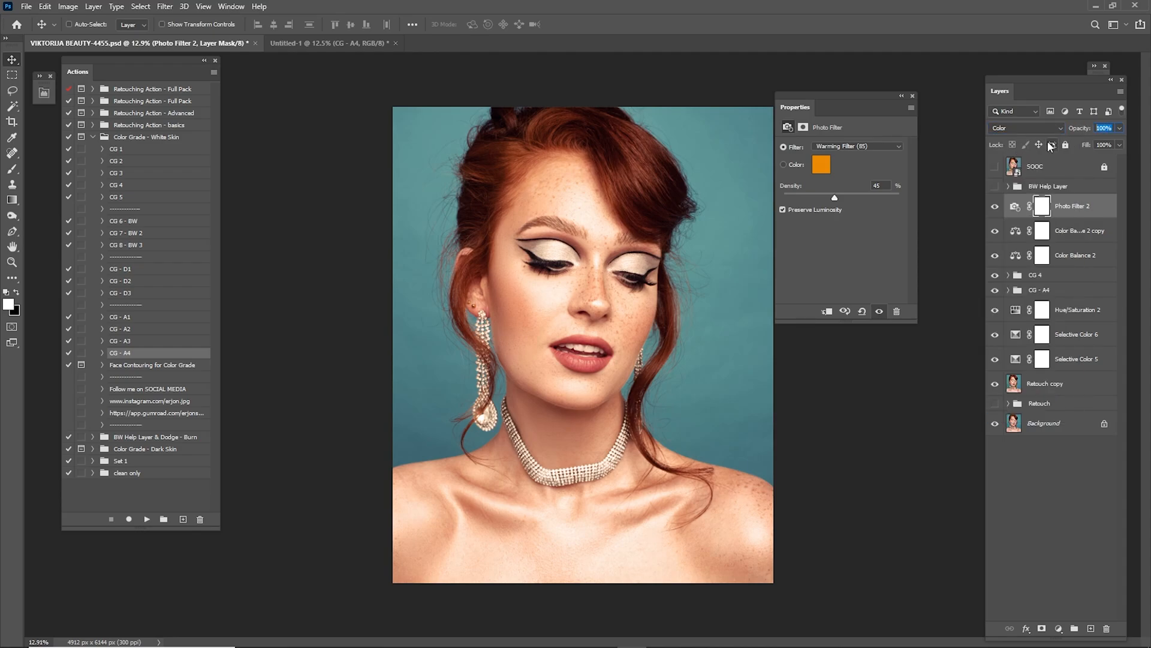
text(1)
key(Return)
click(902, 96)
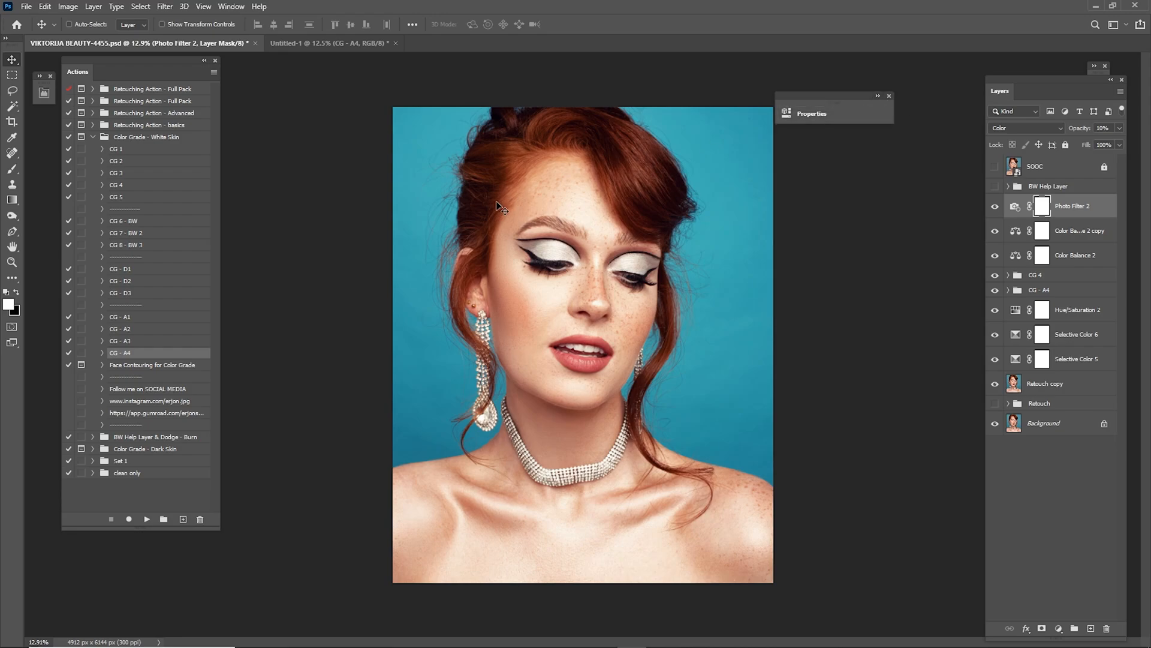
Run the Face Contouring for Color Grade action and darken the image with the resulting Contour layer's Levels.
click(144, 366)
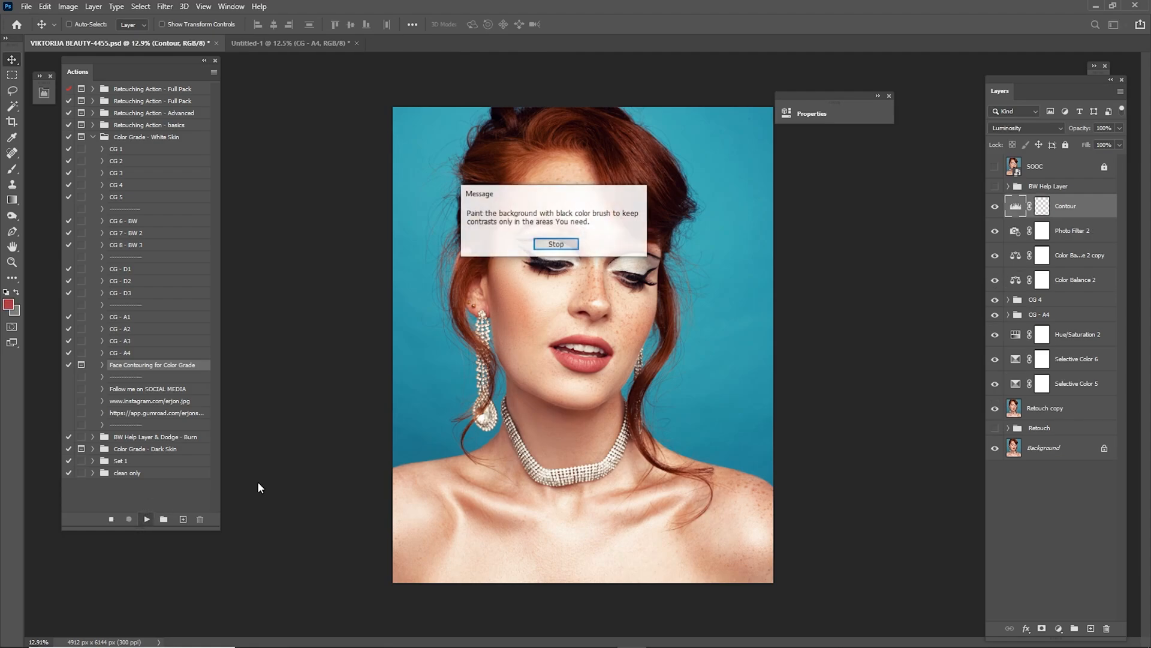
click(563, 246)
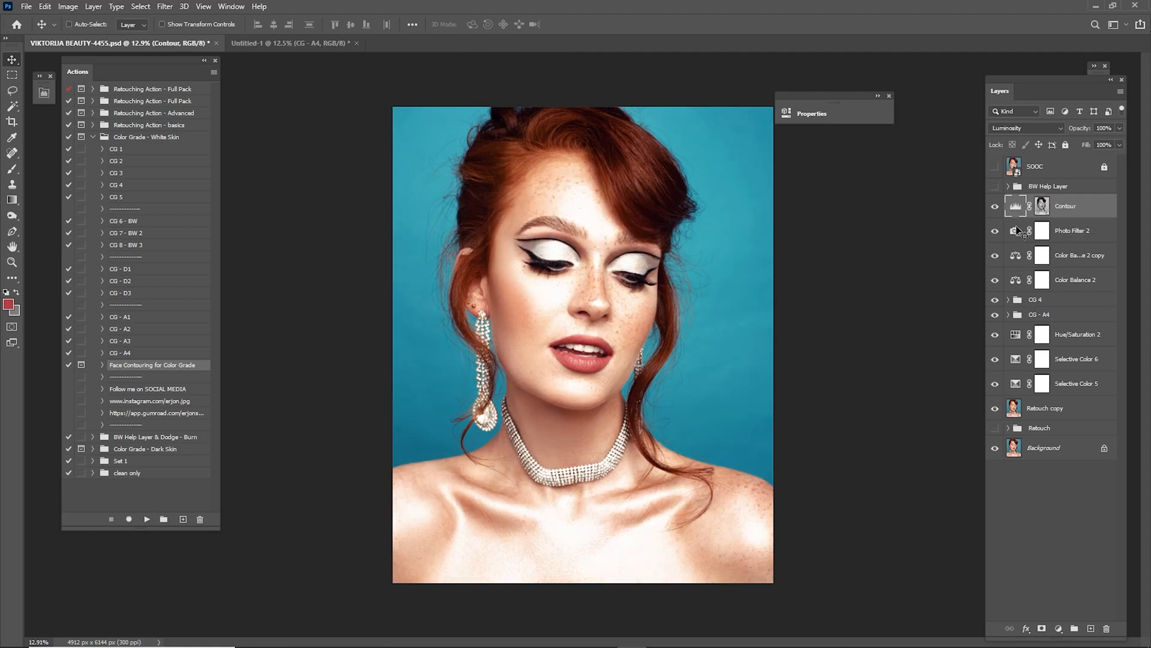
double_click(1015, 207)
drag(720, 108, 864, 96)
drag(888, 220, 826, 218)
click(902, 81)
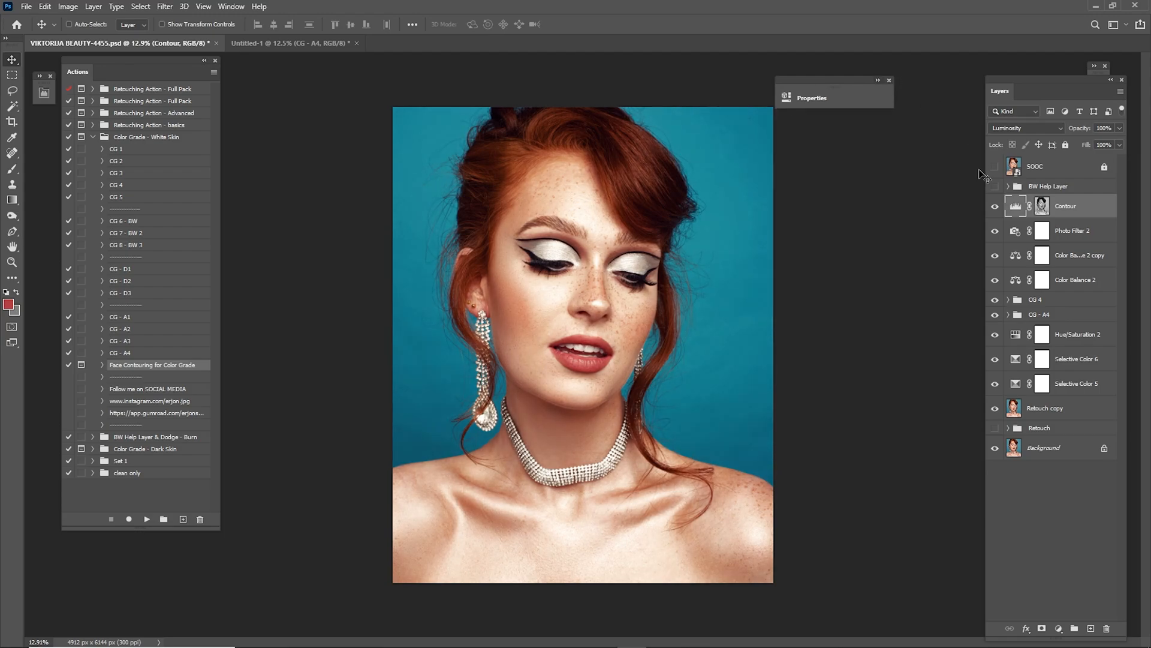
Compare the portrait with and without the Contour layer and reduce its opacity to 71%.
click(994, 207)
click(994, 206)
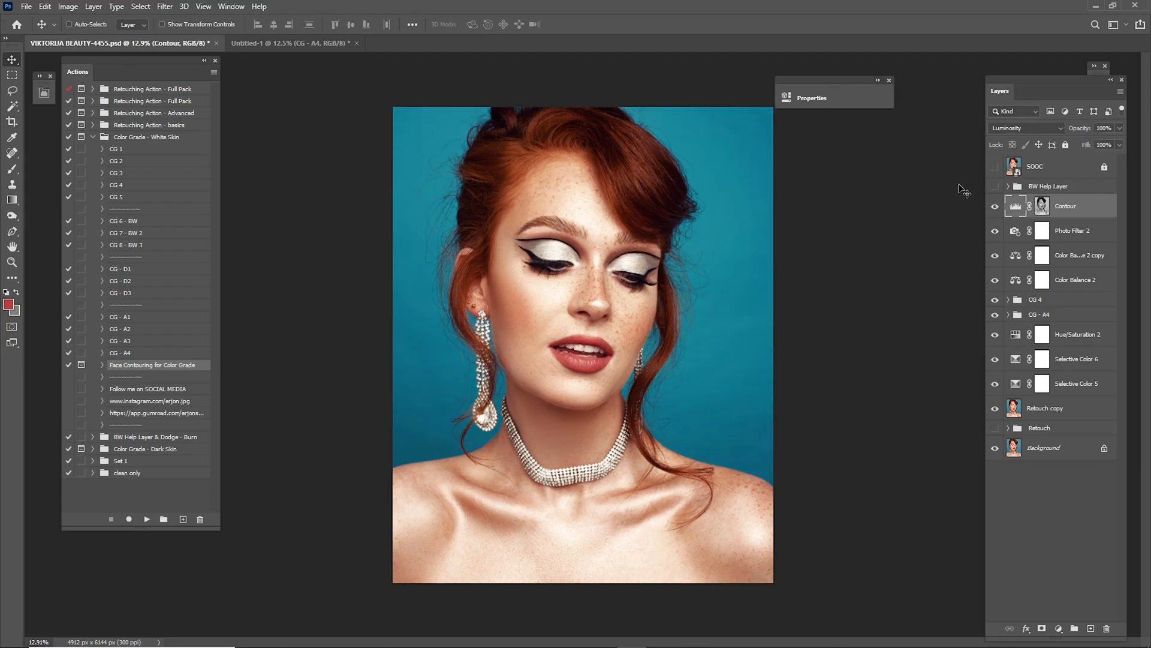
click(889, 80)
drag(1086, 131, 1062, 133)
Duplicate the Retouch copy layer and group the duplicate with all layers up through Contour as Color Grade.
drag(1066, 414, 1090, 627)
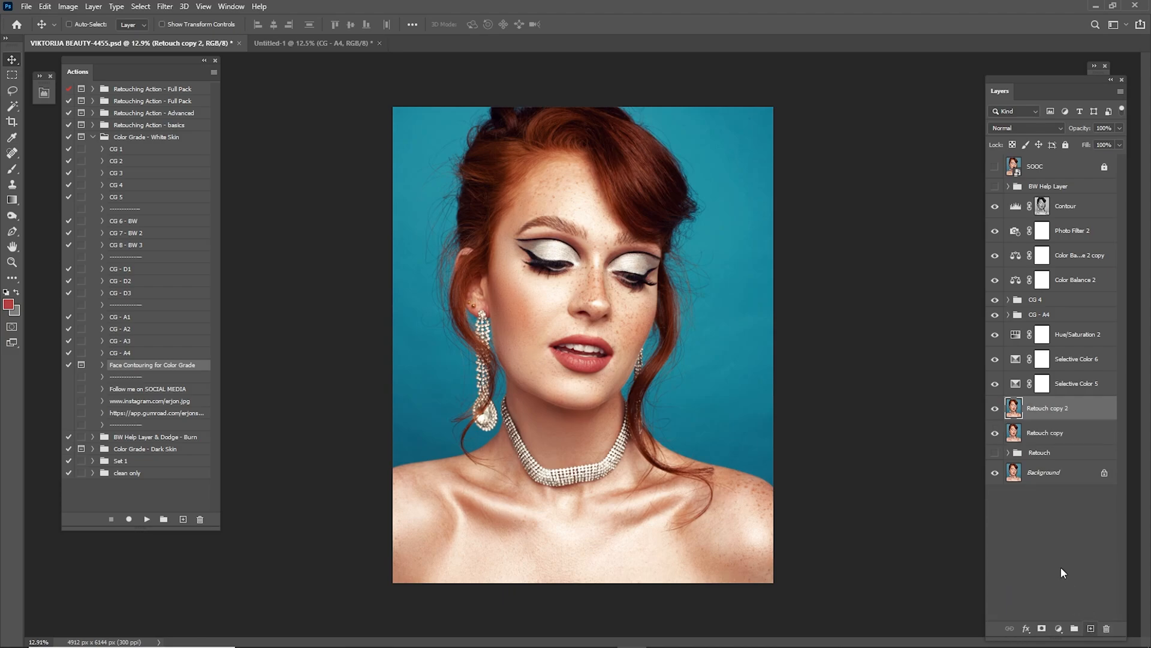
shift+click(1066, 206)
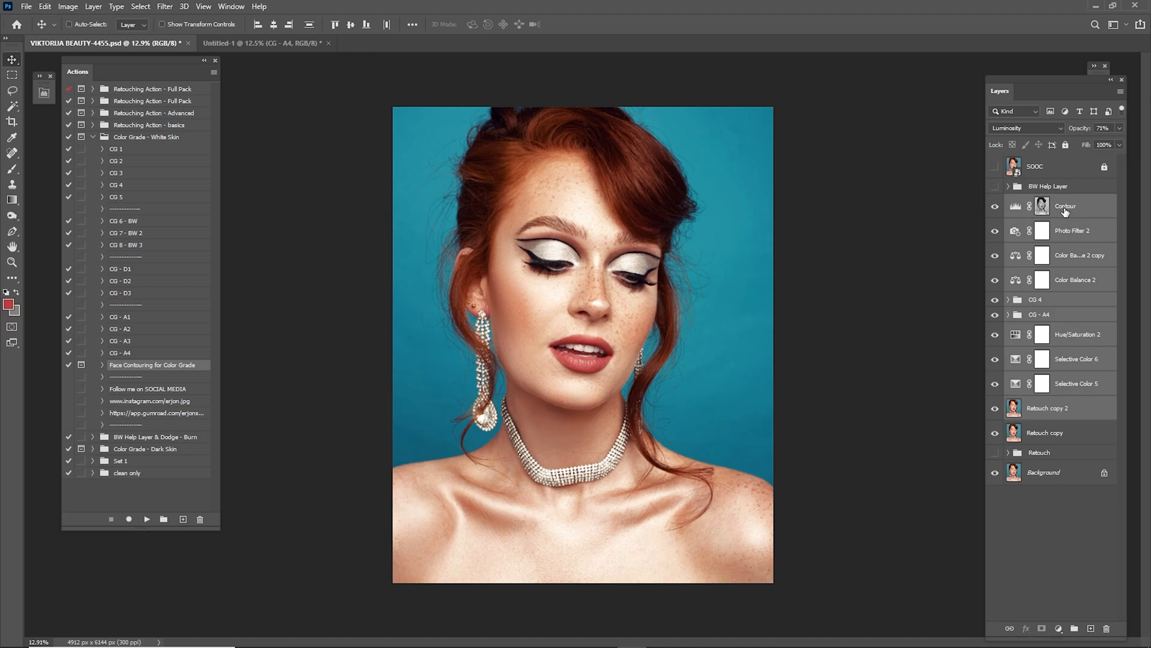
right_click(1065, 210)
click(956, 226)
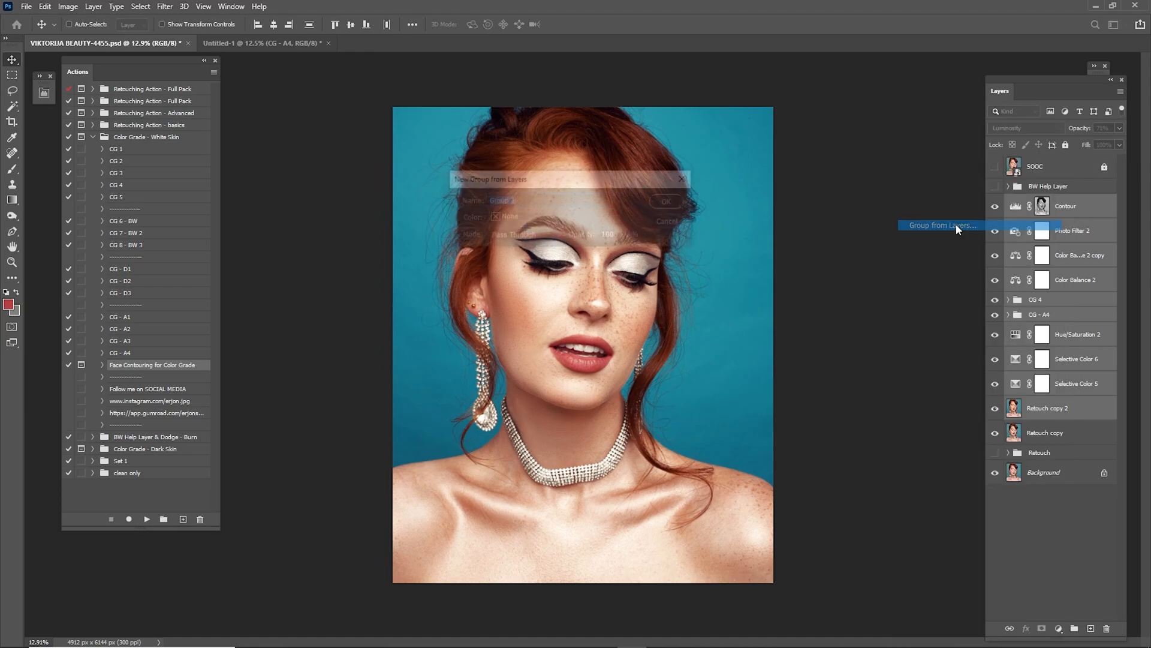
text(Color Grade)
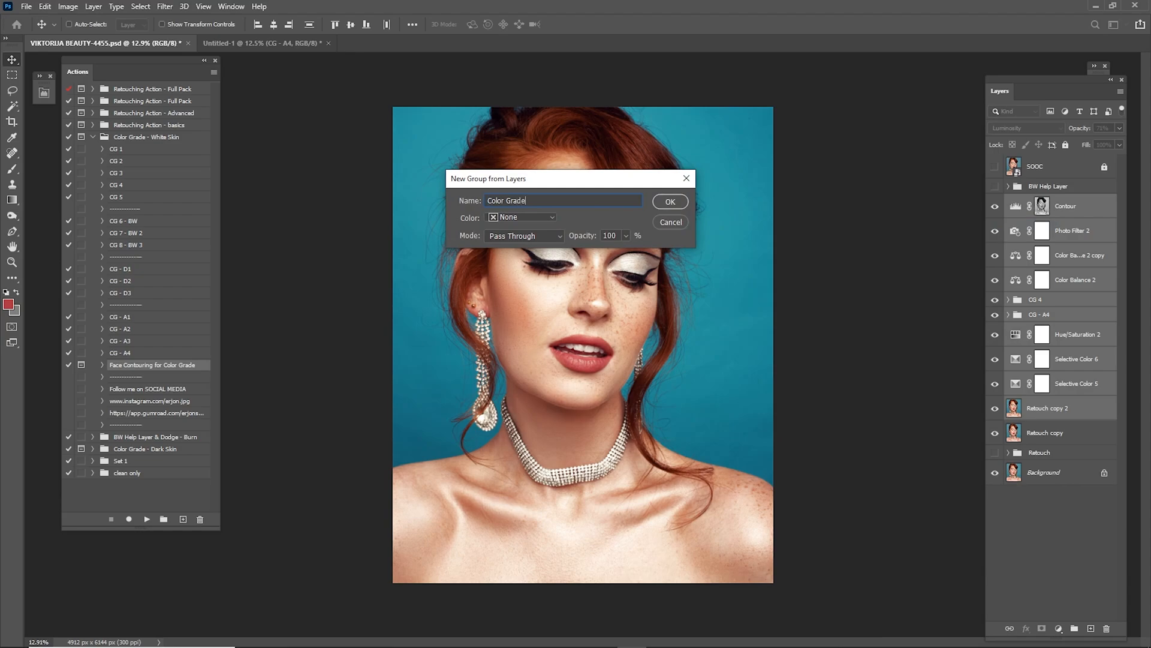
key(Return)
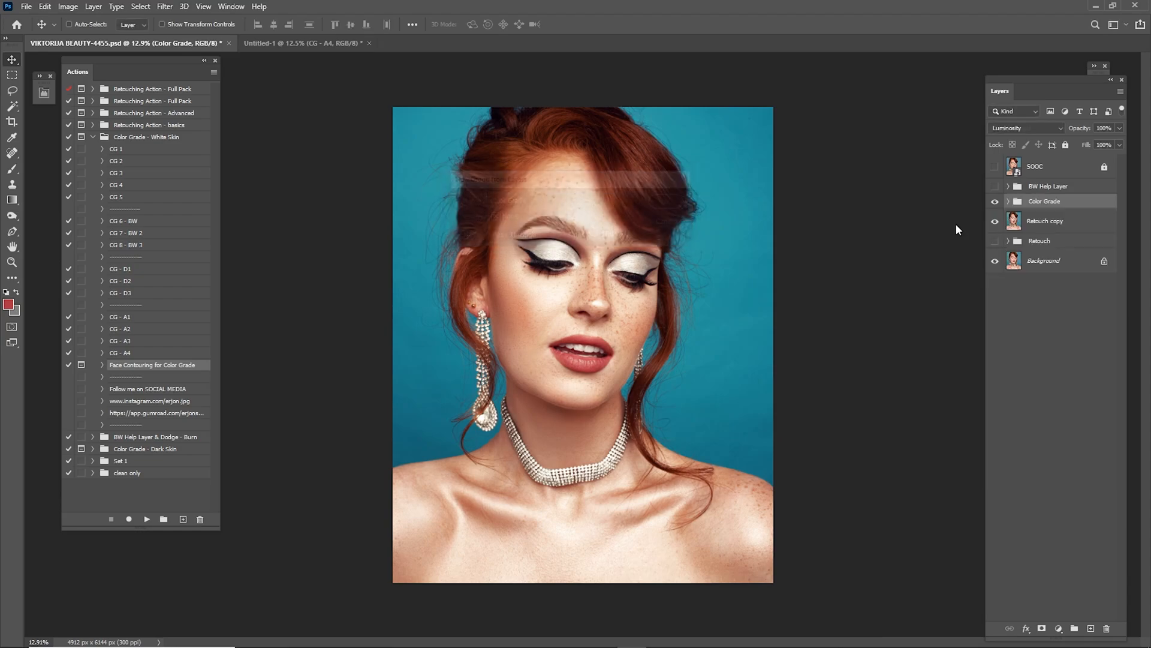
Duplicate the Color Grade group, merge the duplicate into a single layer, and hide the original group.
drag(1036, 209, 1091, 624)
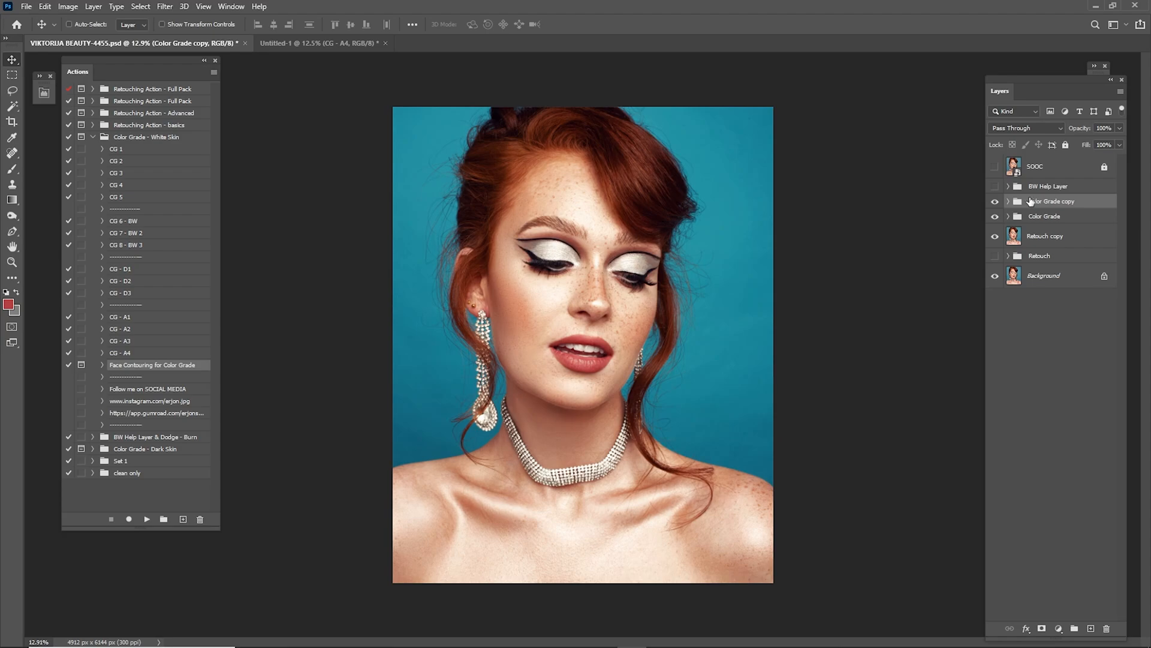
right_click(1015, 347)
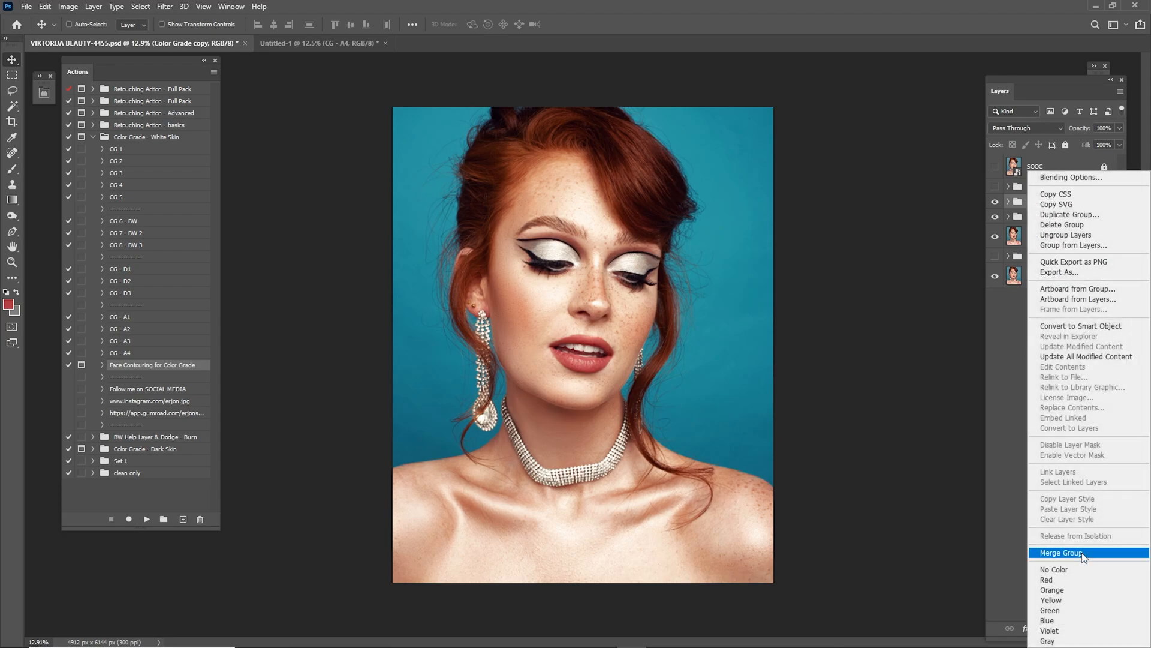
click(1061, 552)
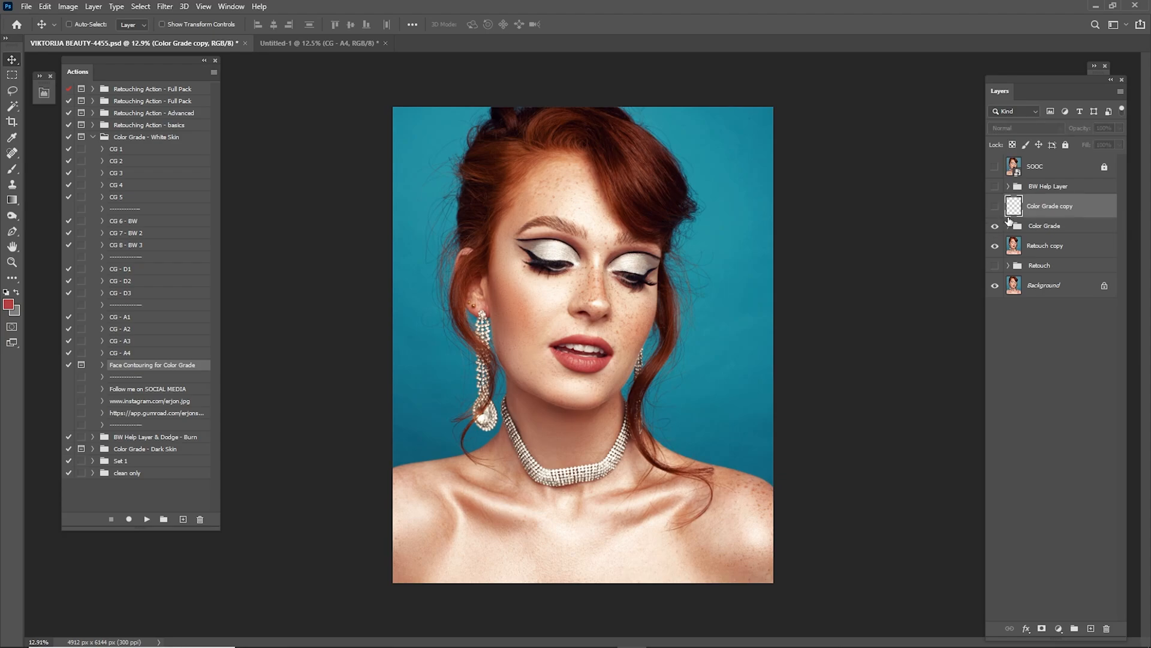
click(995, 227)
Compare the portrait with and without the merged Color Grade copy layer, then fit the image to the window.
click(995, 207)
click(995, 208)
click(996, 208)
click(995, 208)
click(995, 208)
click(995, 208)
click(995, 208)
key(z)
drag(585, 276, 642, 297)
key(ctrl+0)
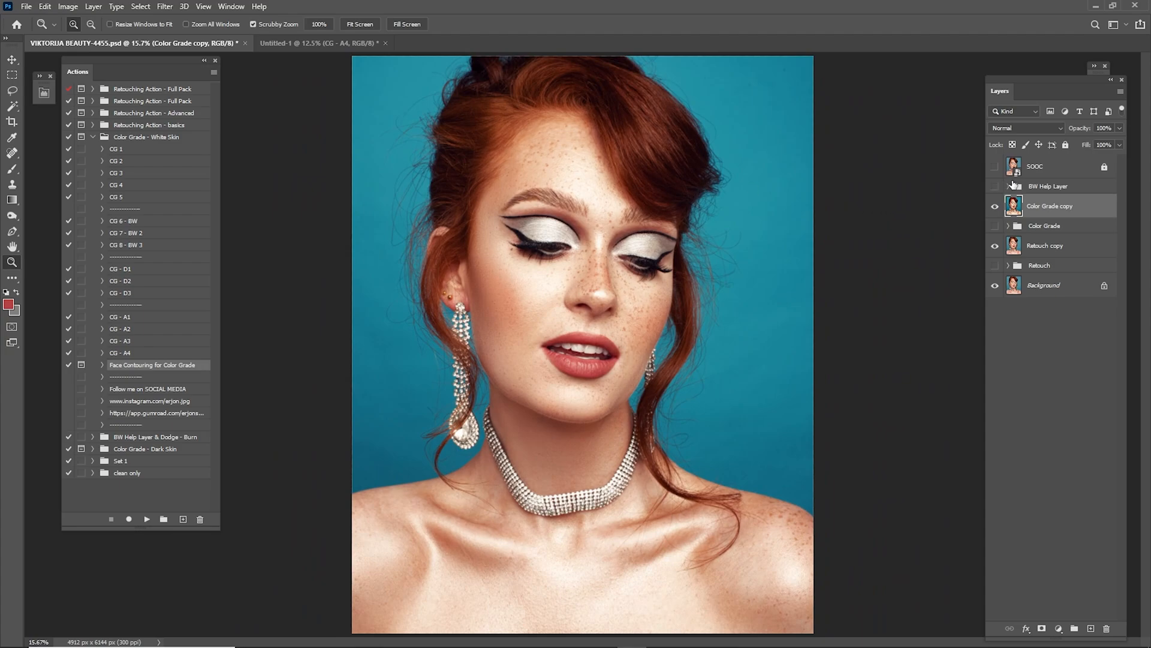
Hide the Color Grade copy layer and compare the SOOC original with the retouched portrait.
click(1032, 168)
click(995, 205)
click(995, 168)
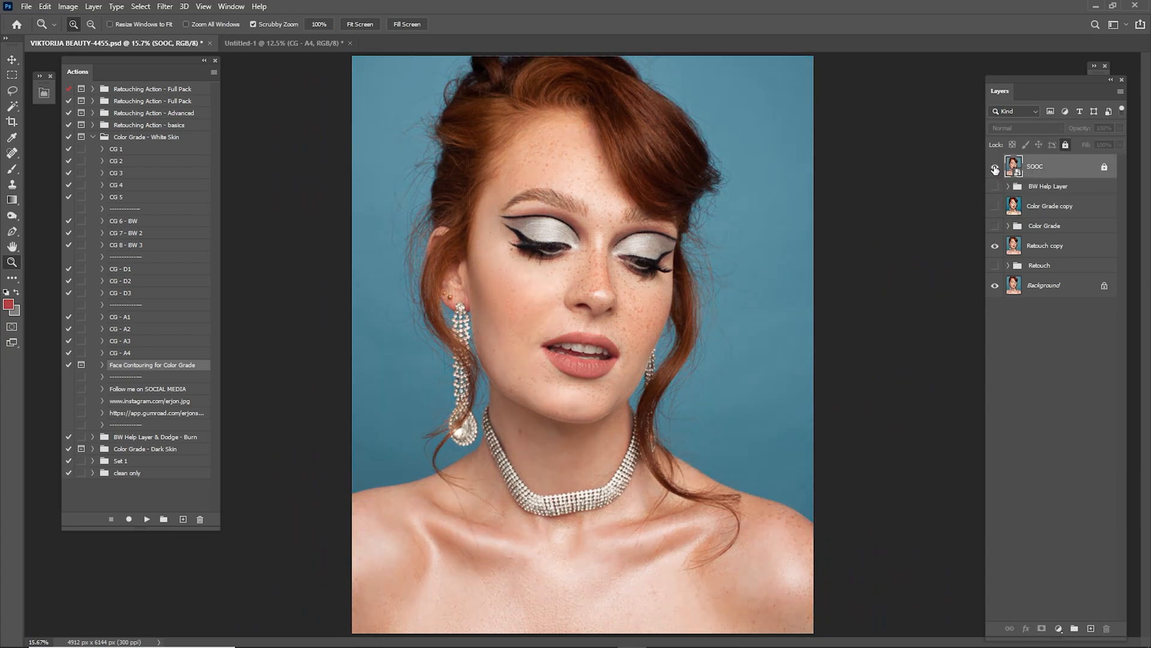
click(995, 169)
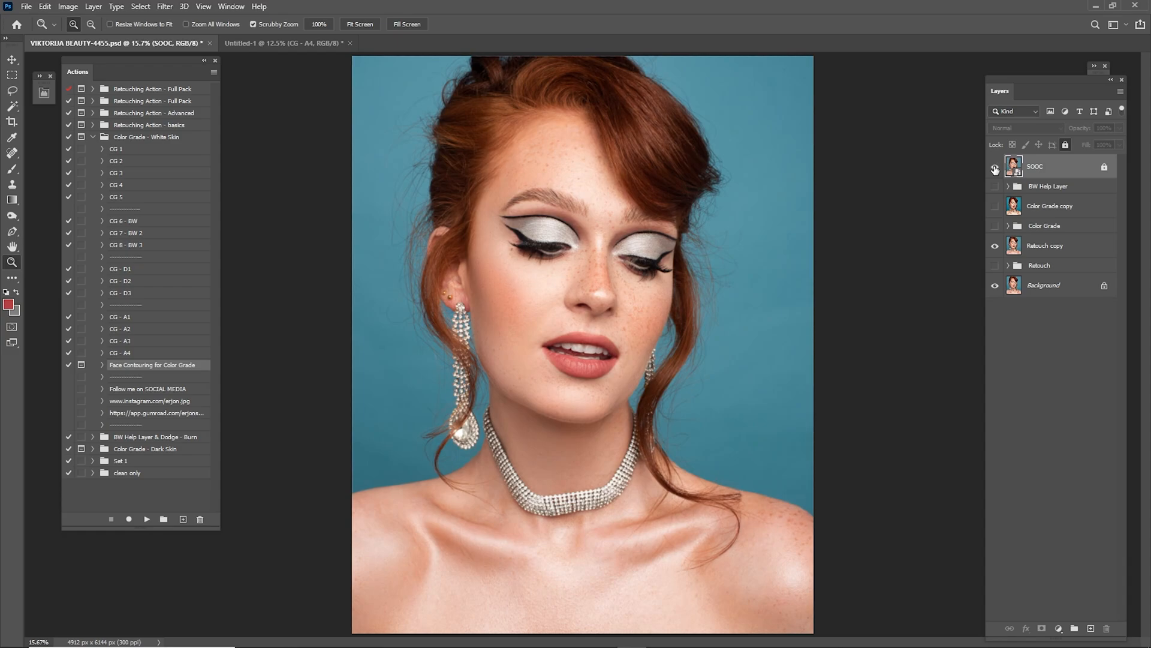
click(995, 168)
click(994, 169)
click(995, 168)
click(995, 169)
Show the Color Grade copy layer again and compare the graded portrait with the SOOC original.
click(1035, 208)
click(995, 208)
click(996, 208)
click(995, 207)
click(994, 168)
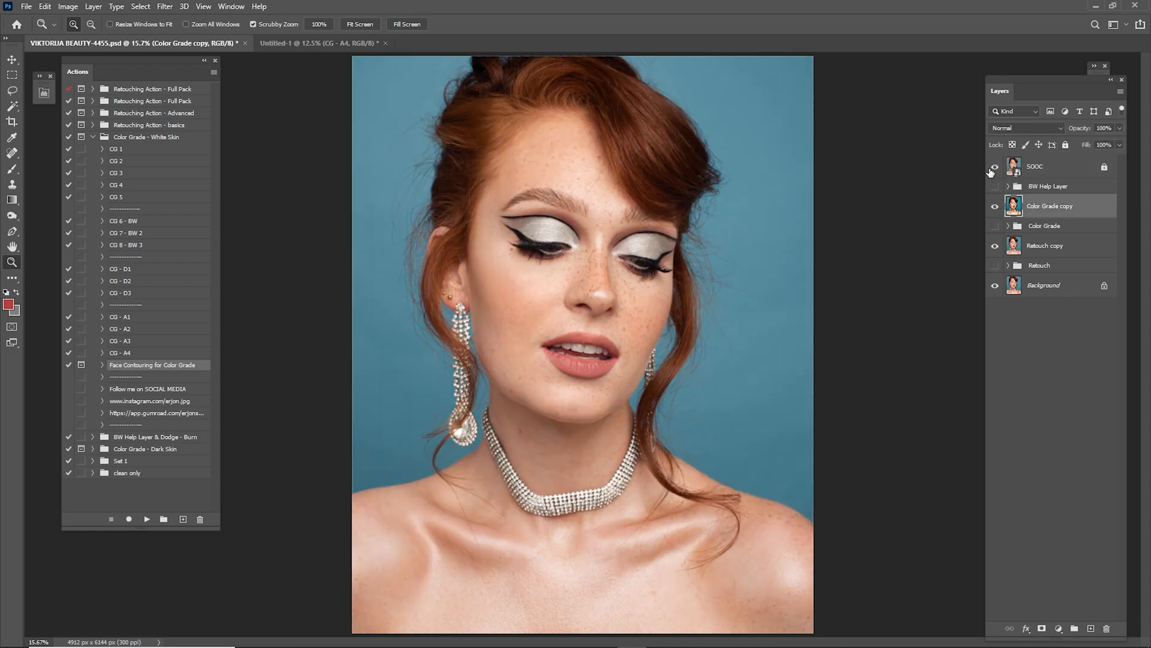
click(994, 169)
click(994, 169)
click(994, 169)
Inspect the eyes, skin and forehead up close, comparing the SOOC original with the final grade.
drag(573, 276, 624, 307)
click(993, 169)
click(994, 168)
click(995, 169)
click(994, 169)
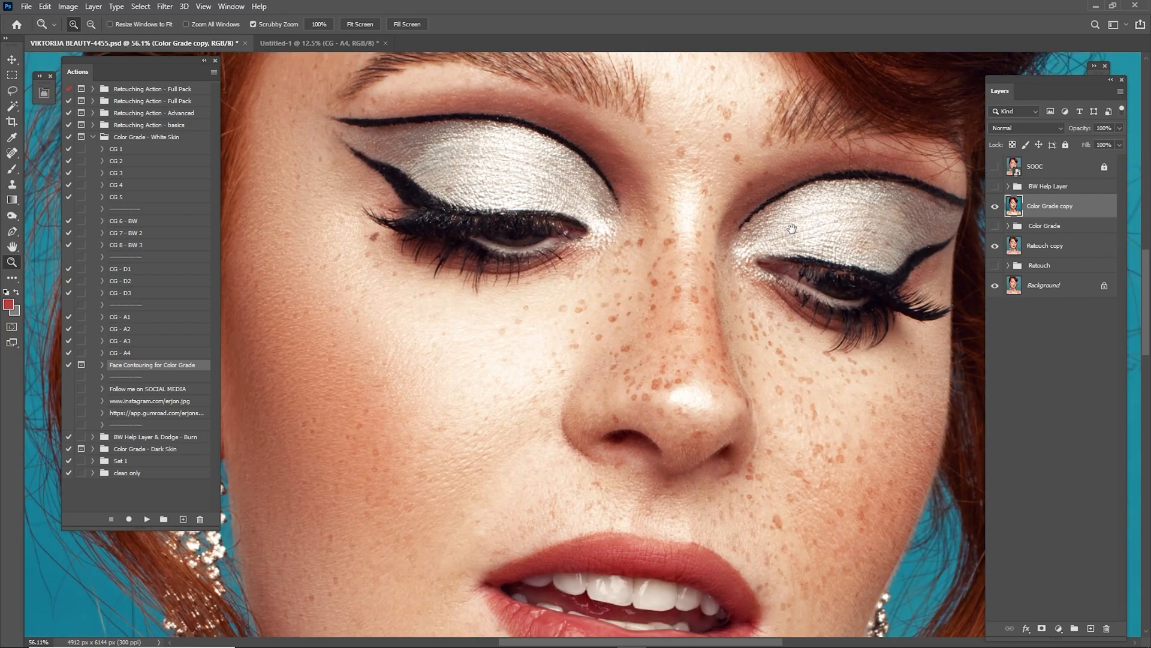
drag(722, 180, 722, 414)
click(995, 170)
click(995, 169)
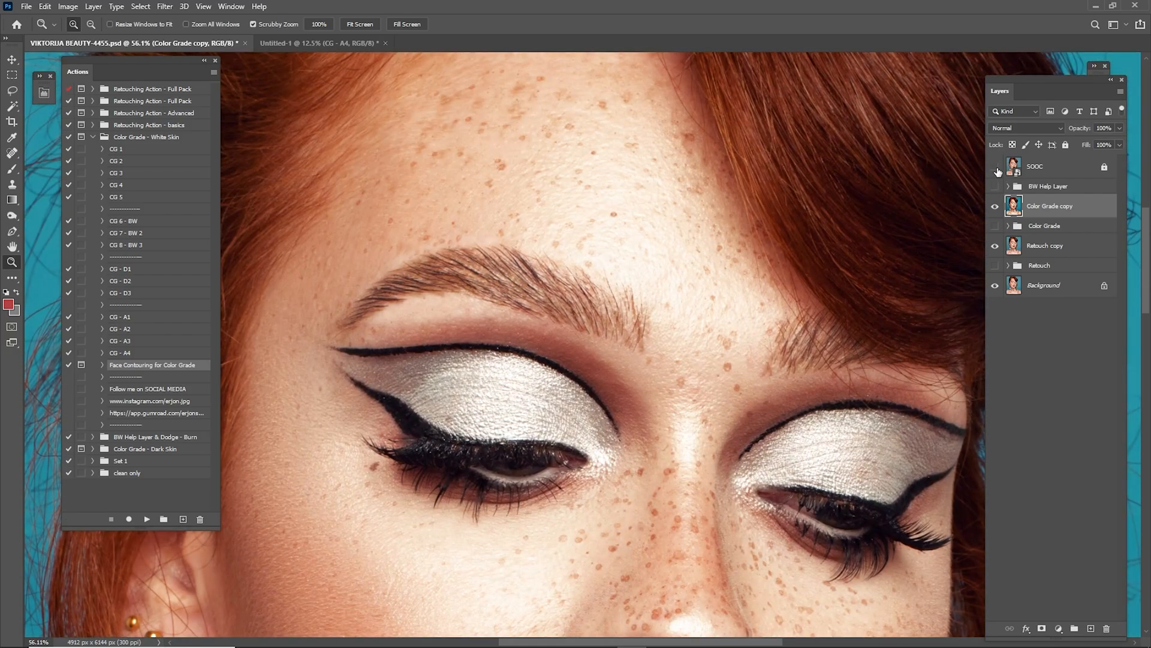
key(ctrl+0)
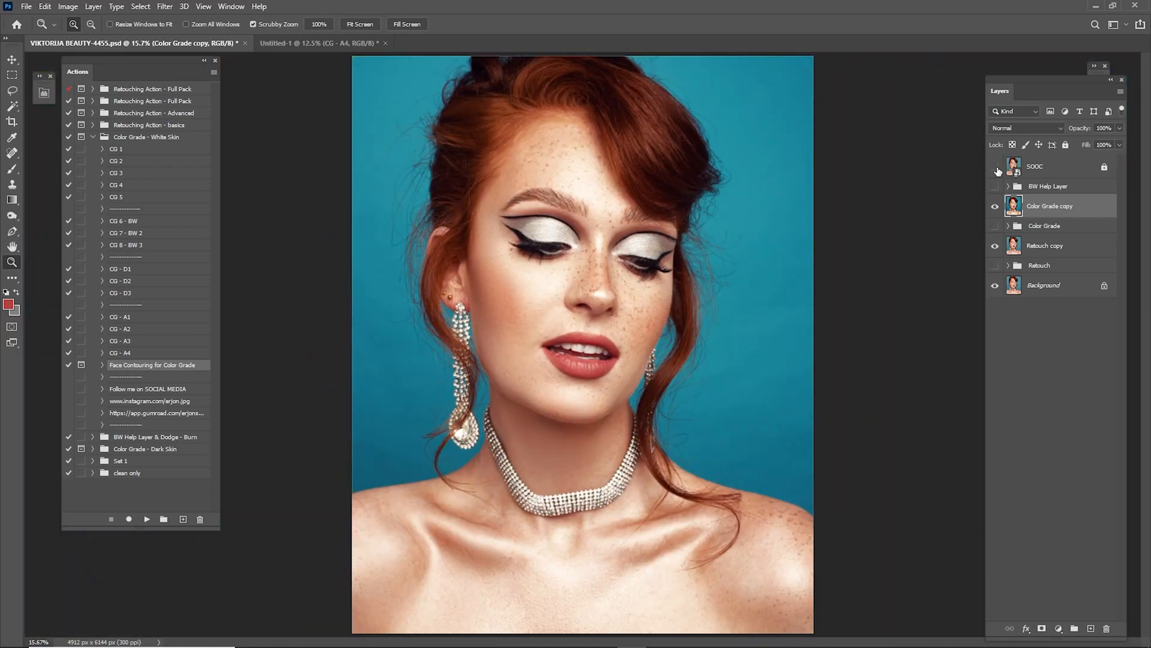